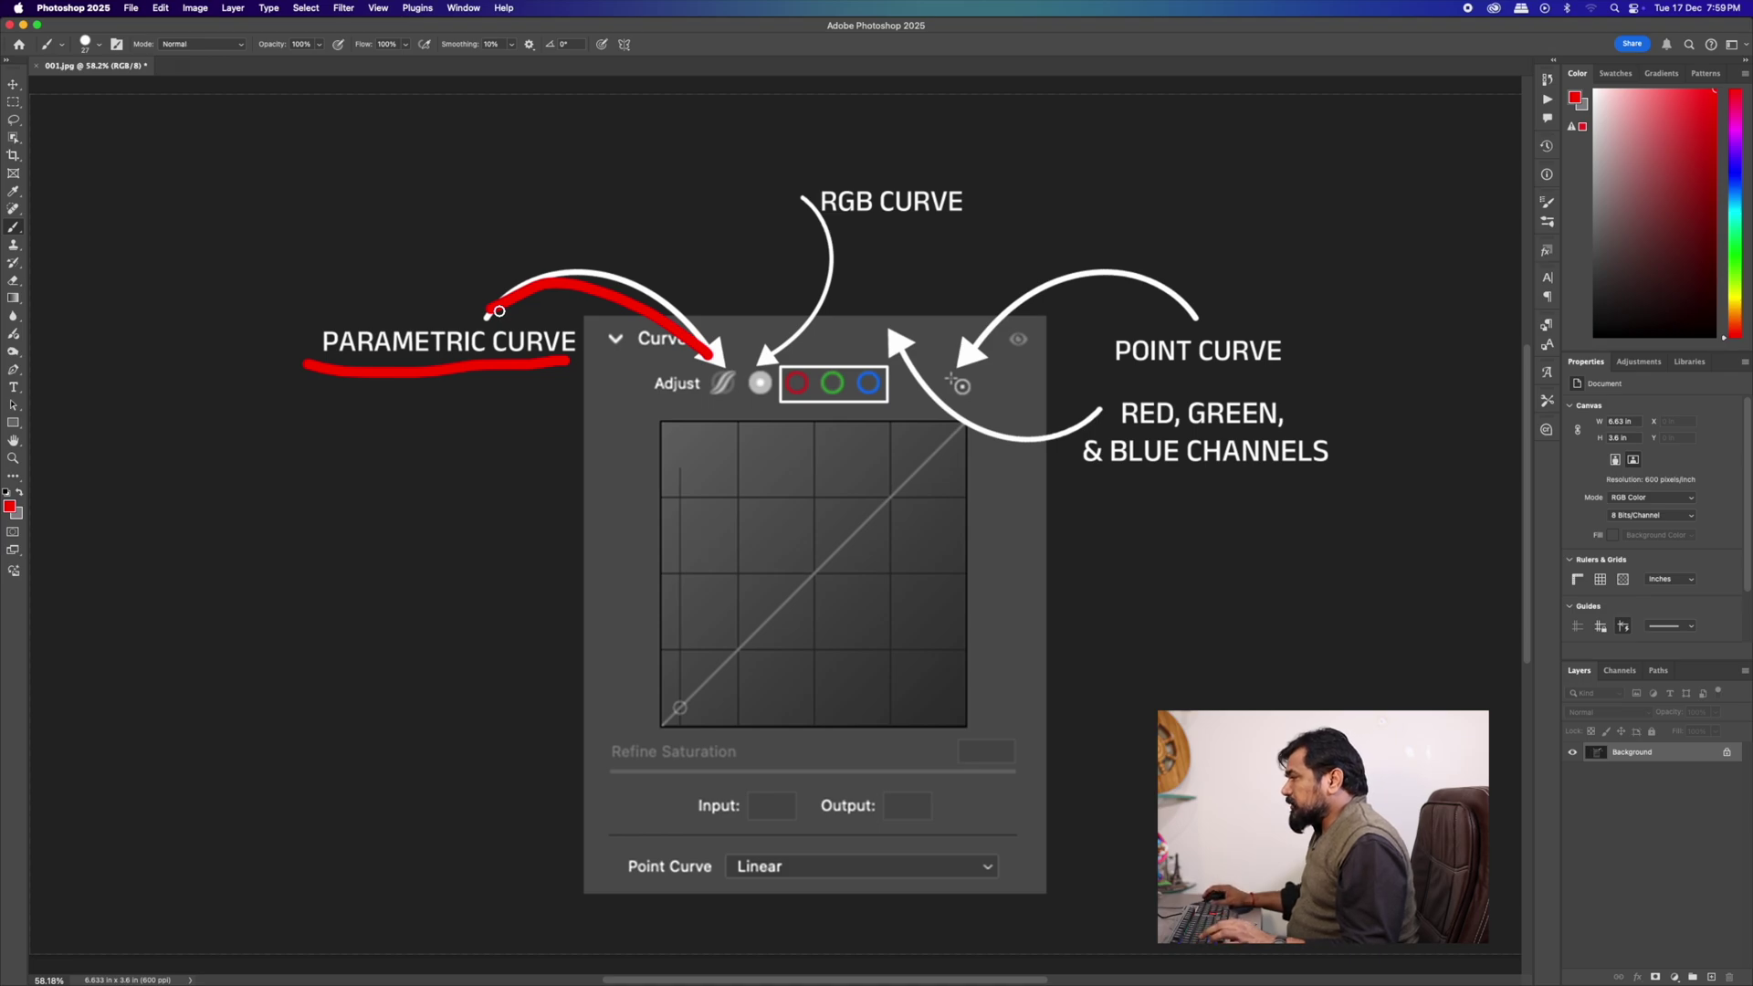
- Undo the red strokes around the Parametric Curve label and underline the RGB Curve label with the red brush
key(super+z)
key(super+z)
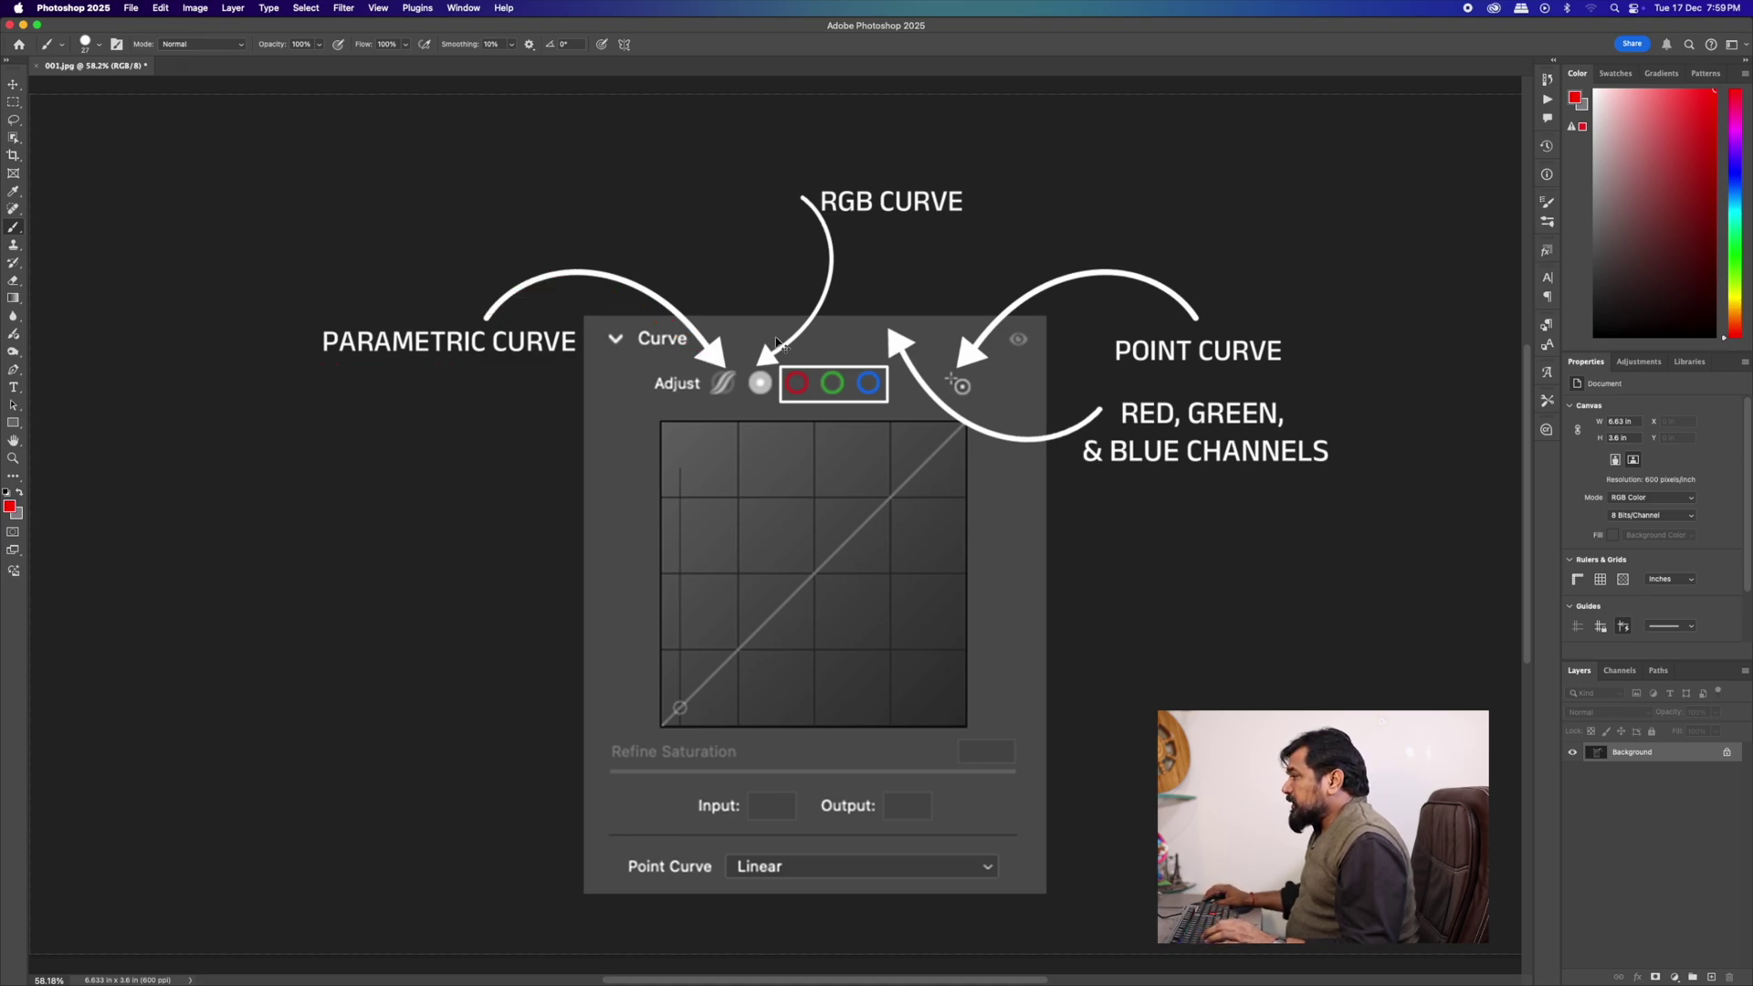
drag(838, 220, 1019, 216)
mouse_move(742, 359)
mouse_down()
mouse_move(796, 409)
mouse_move(804, 381)
mouse_up()
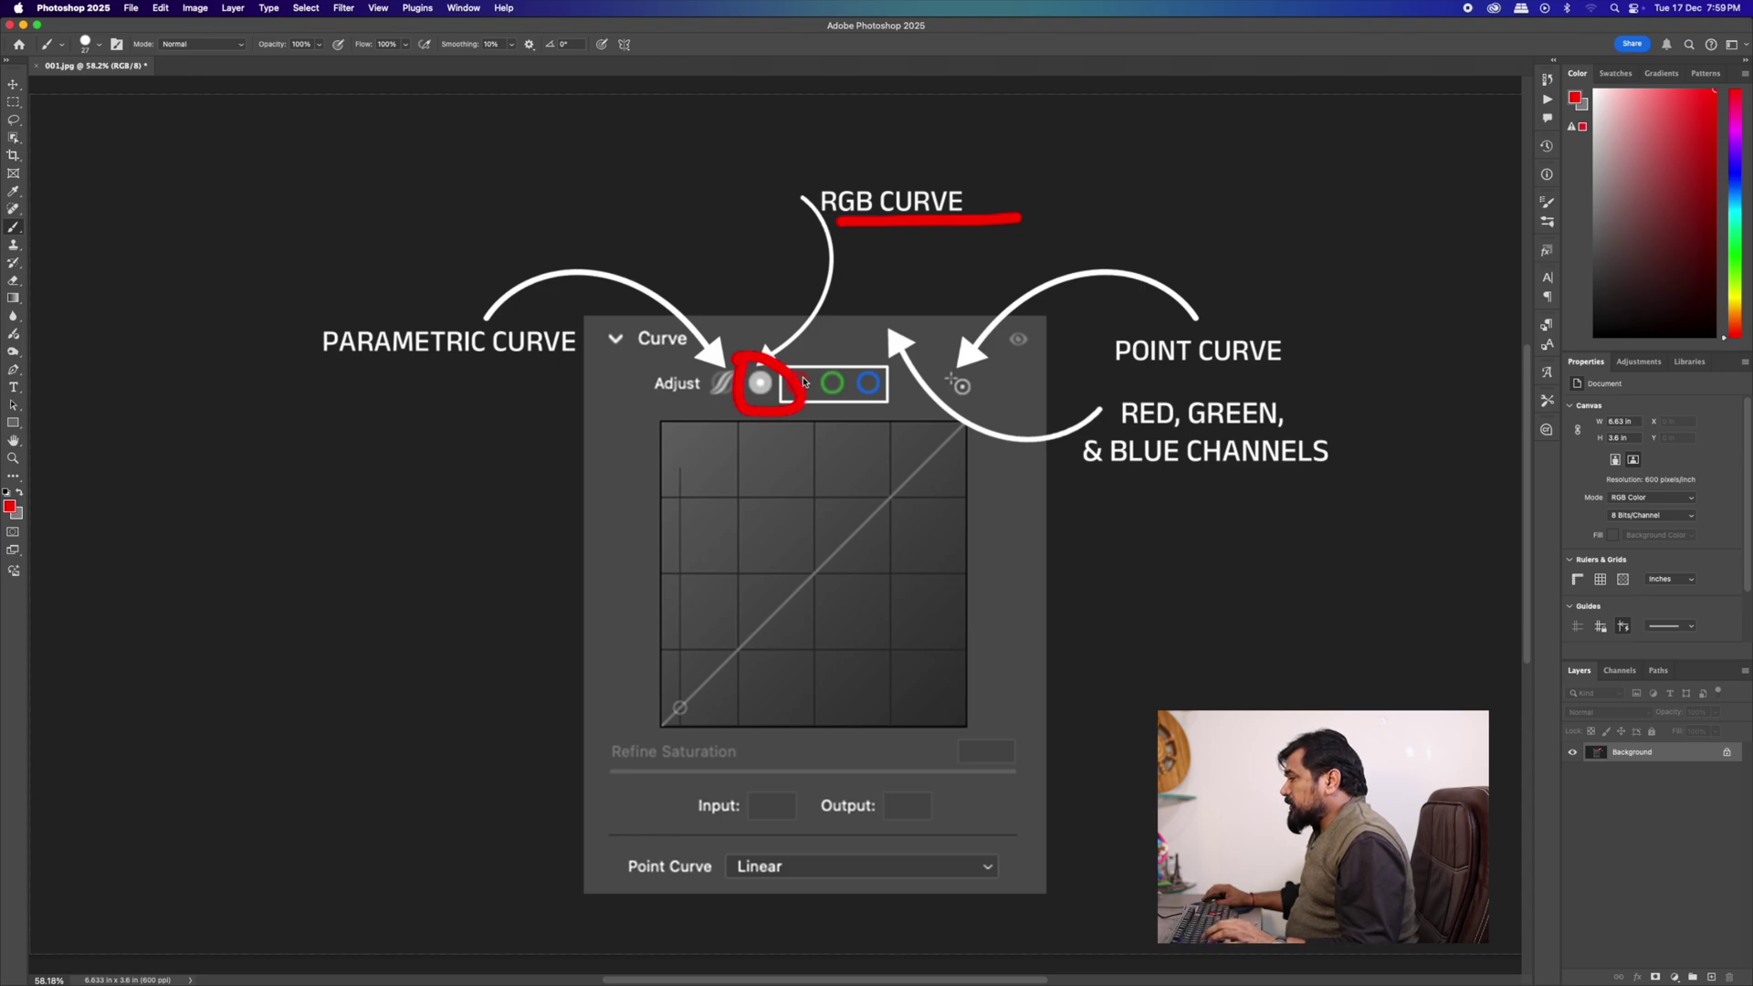
key(super+z)
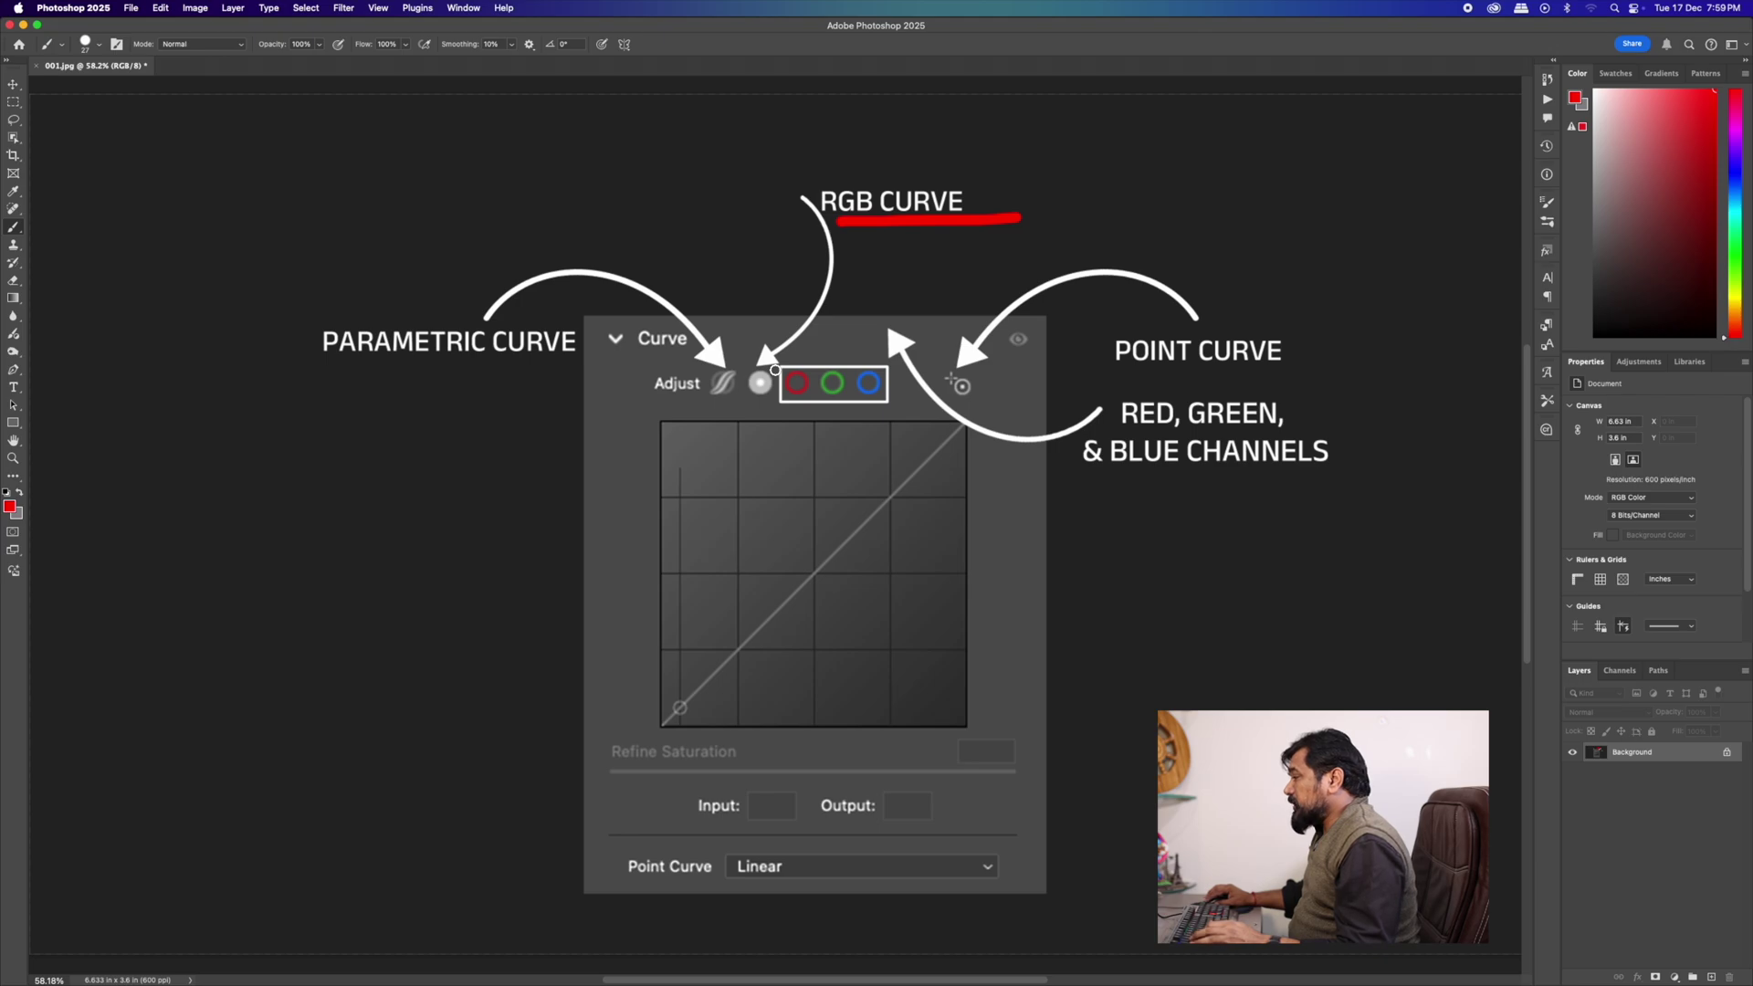
- Try outlining the curve graph area with the red brush and undo those strokes
mouse_move(712, 463)
mouse_down()
mouse_move(712, 504)
mouse_move(737, 621)
mouse_move(891, 595)
mouse_move(869, 454)
mouse_move(713, 470)
mouse_move(813, 530)
mouse_up()
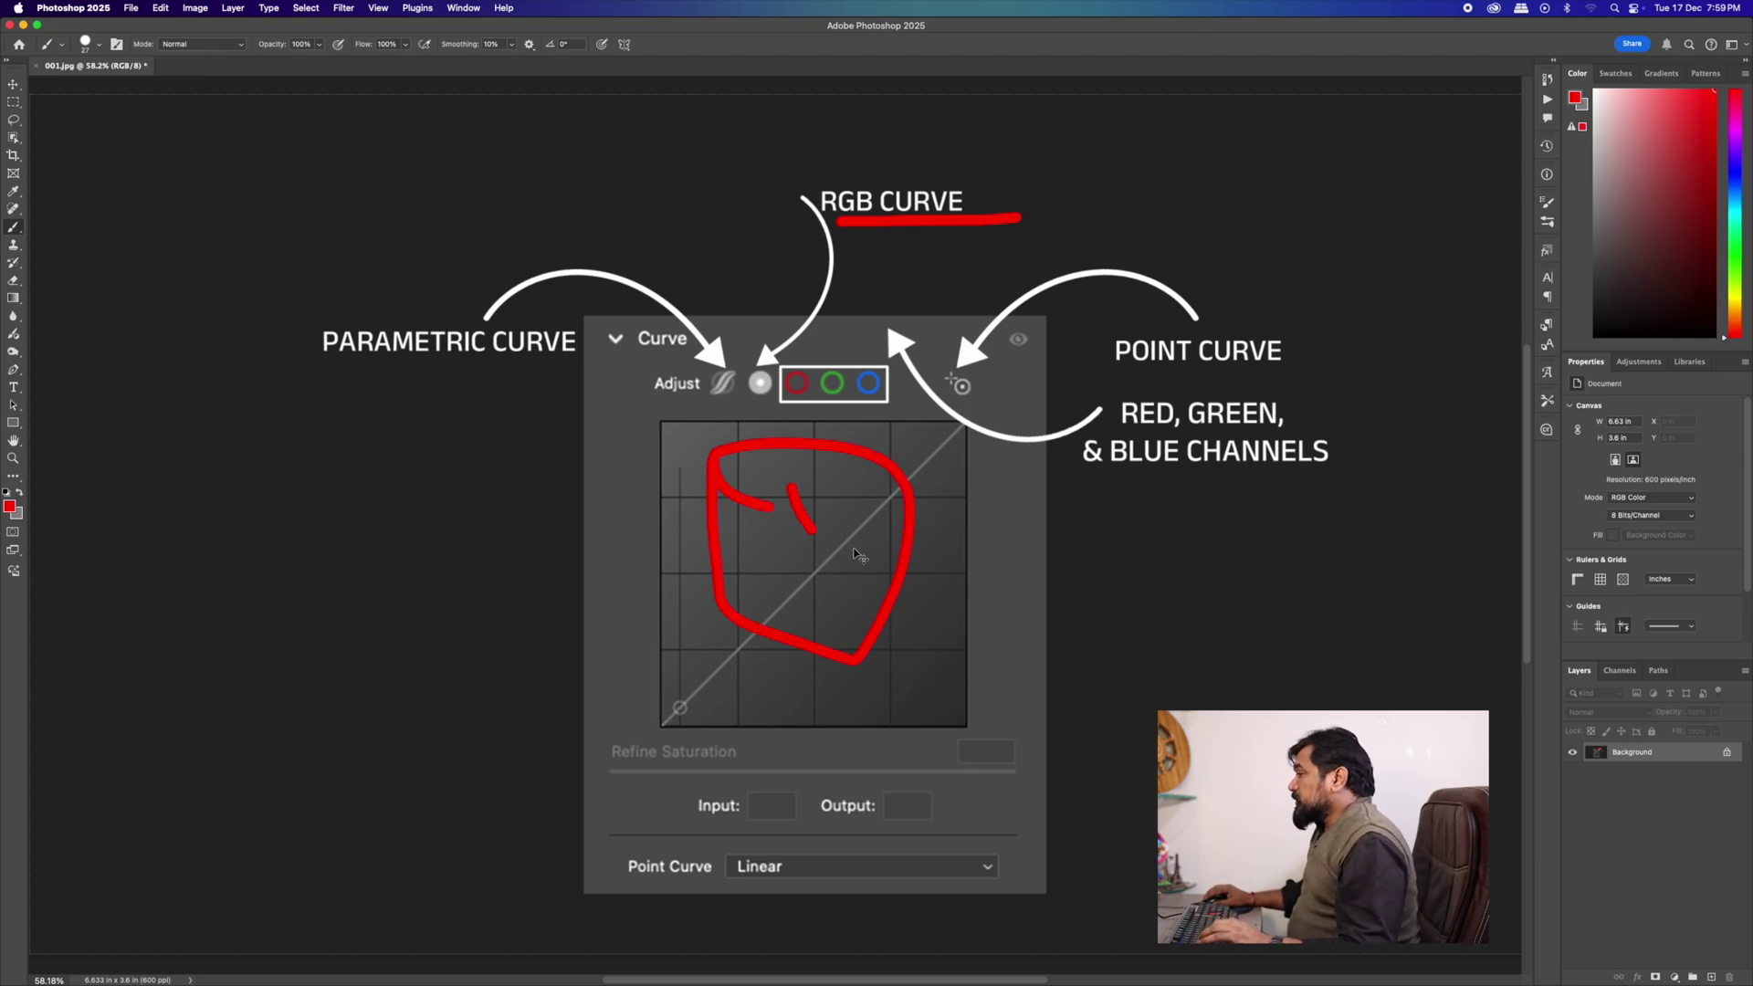
key(super+z)
key(super+z)
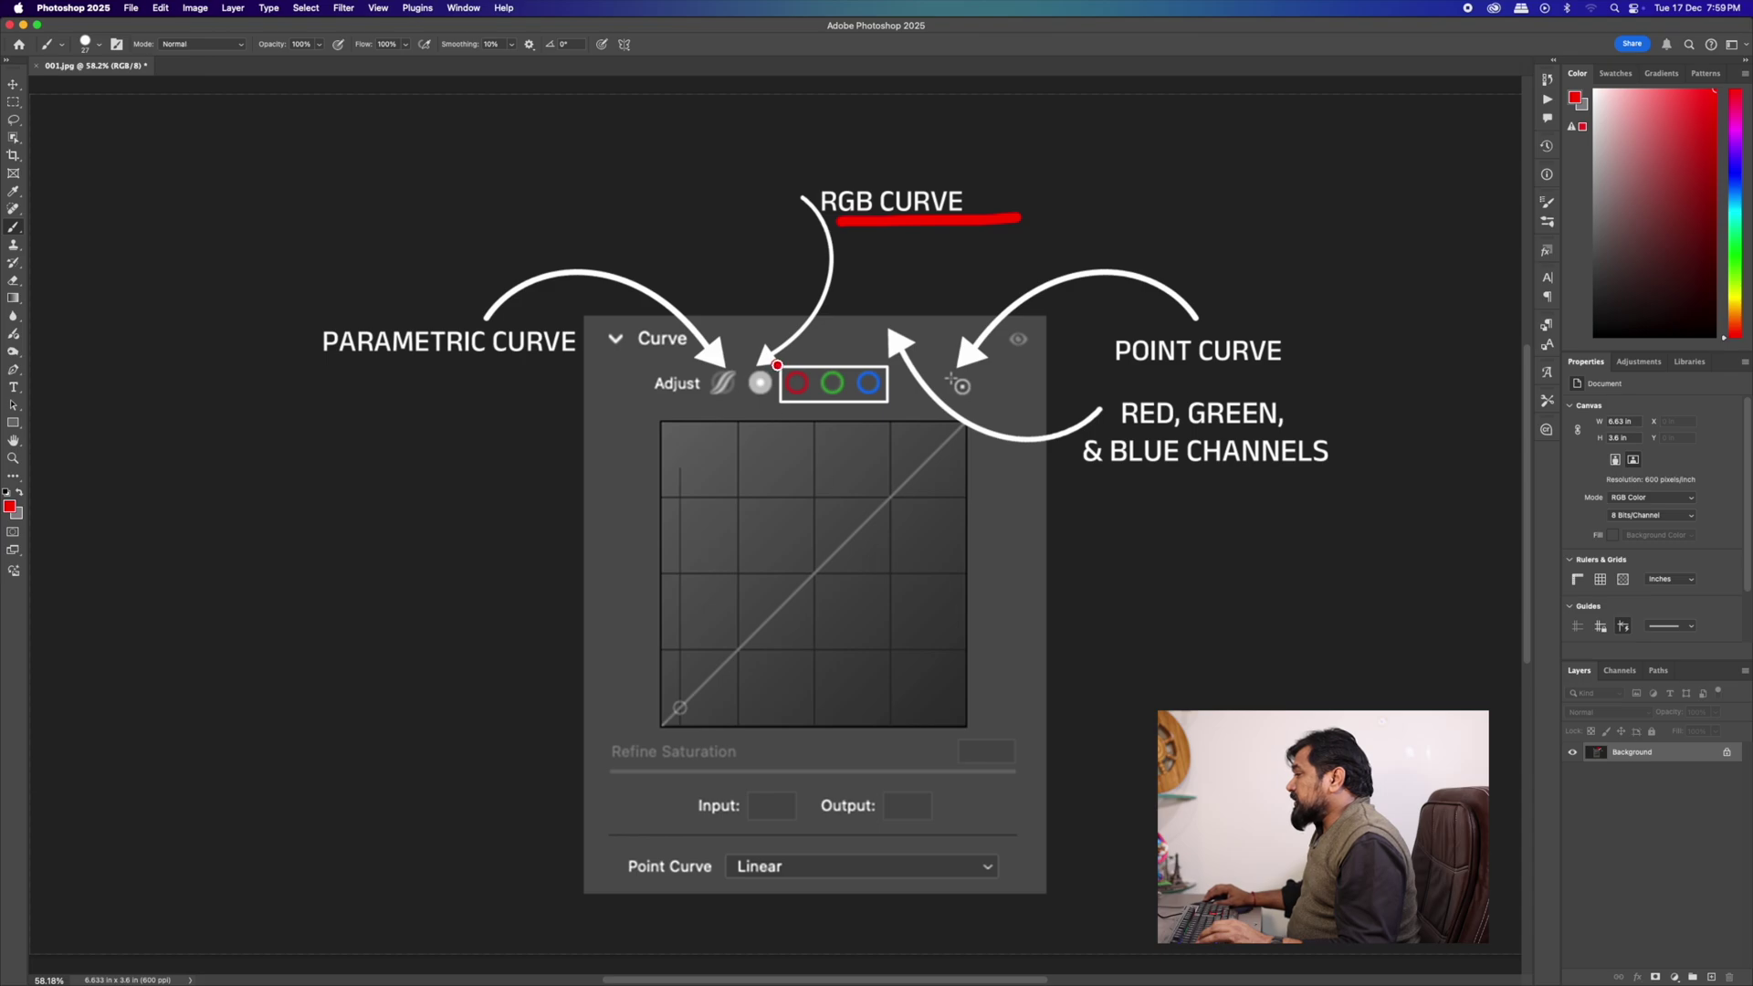
- Box the red, green and blue channel icons in red and undo the three slanted strokes drawn from them
mouse_move(777, 365)
mouse_down()
mouse_move(882, 360)
mouse_move(890, 407)
mouse_move(772, 369)
mouse_move(787, 392)
mouse_move(877, 294)
mouse_up()
drag(871, 381, 919, 290)
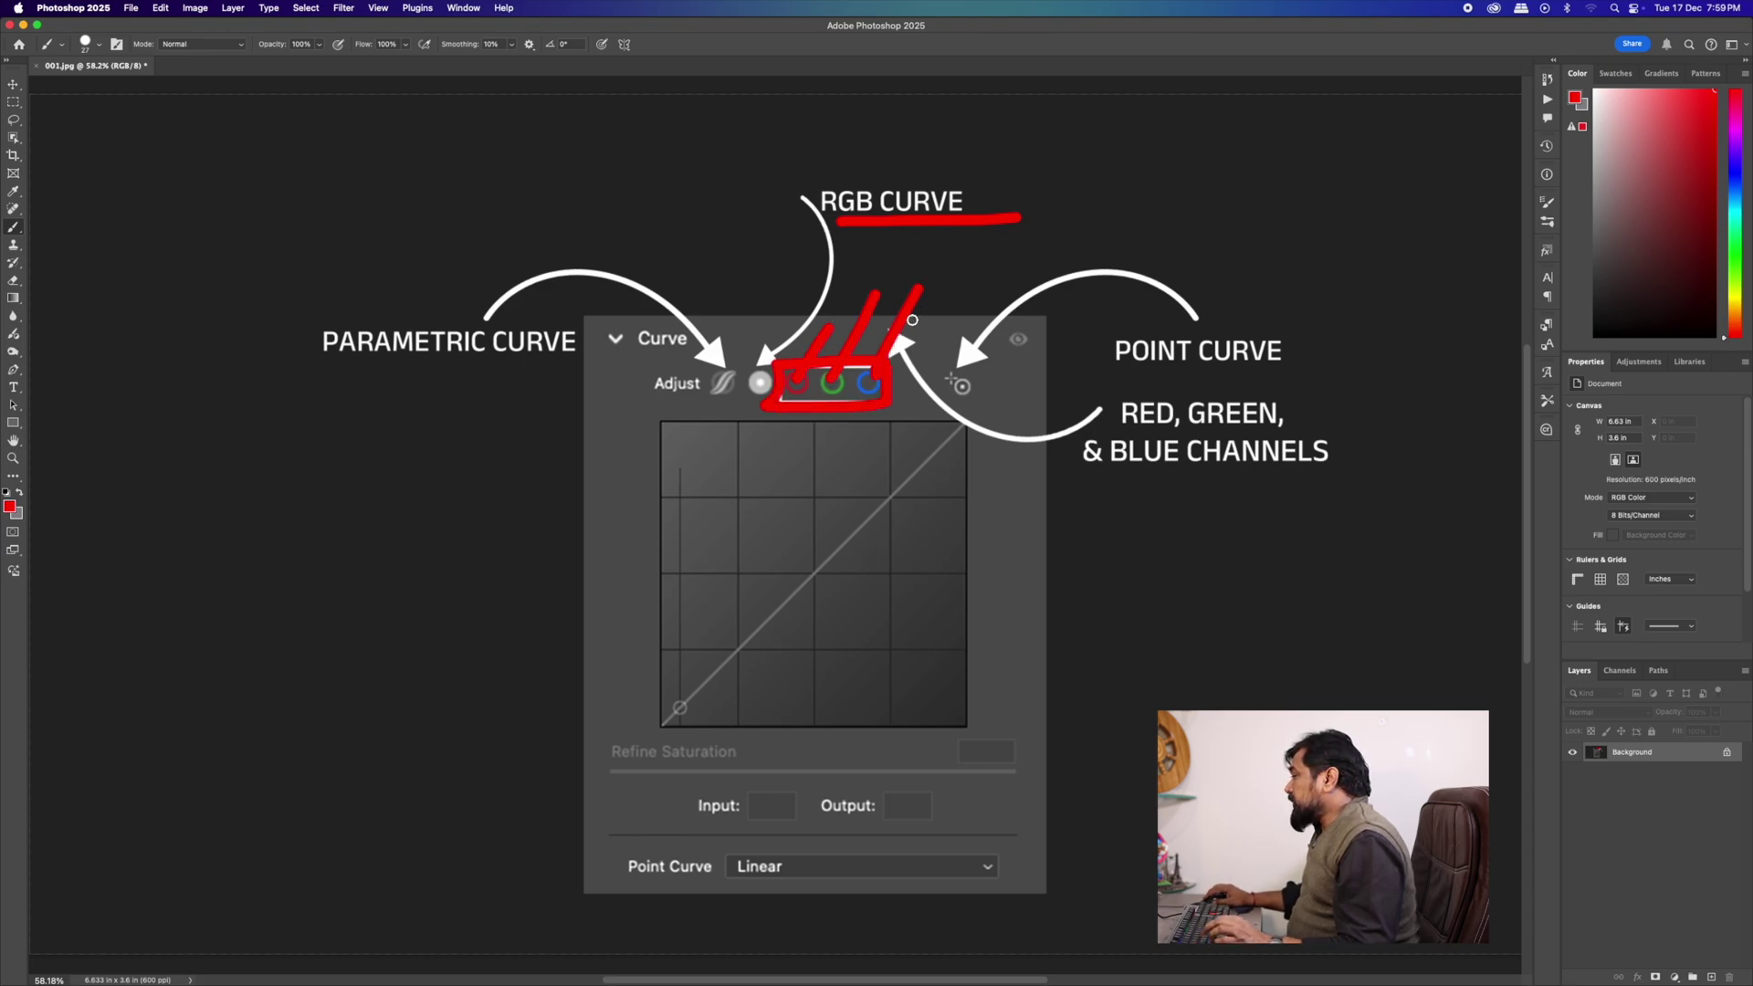
key(super+z)
key(super+z)
key(super+z)
- Circle the Red, Green & Blue Channels label in red, and undo it together with the box around the channel icons
mouse_move(1143, 383)
mouse_down()
mouse_move(1324, 395)
mouse_move(1347, 482)
mouse_move(1057, 494)
mouse_move(1062, 407)
mouse_move(1164, 391)
mouse_up()
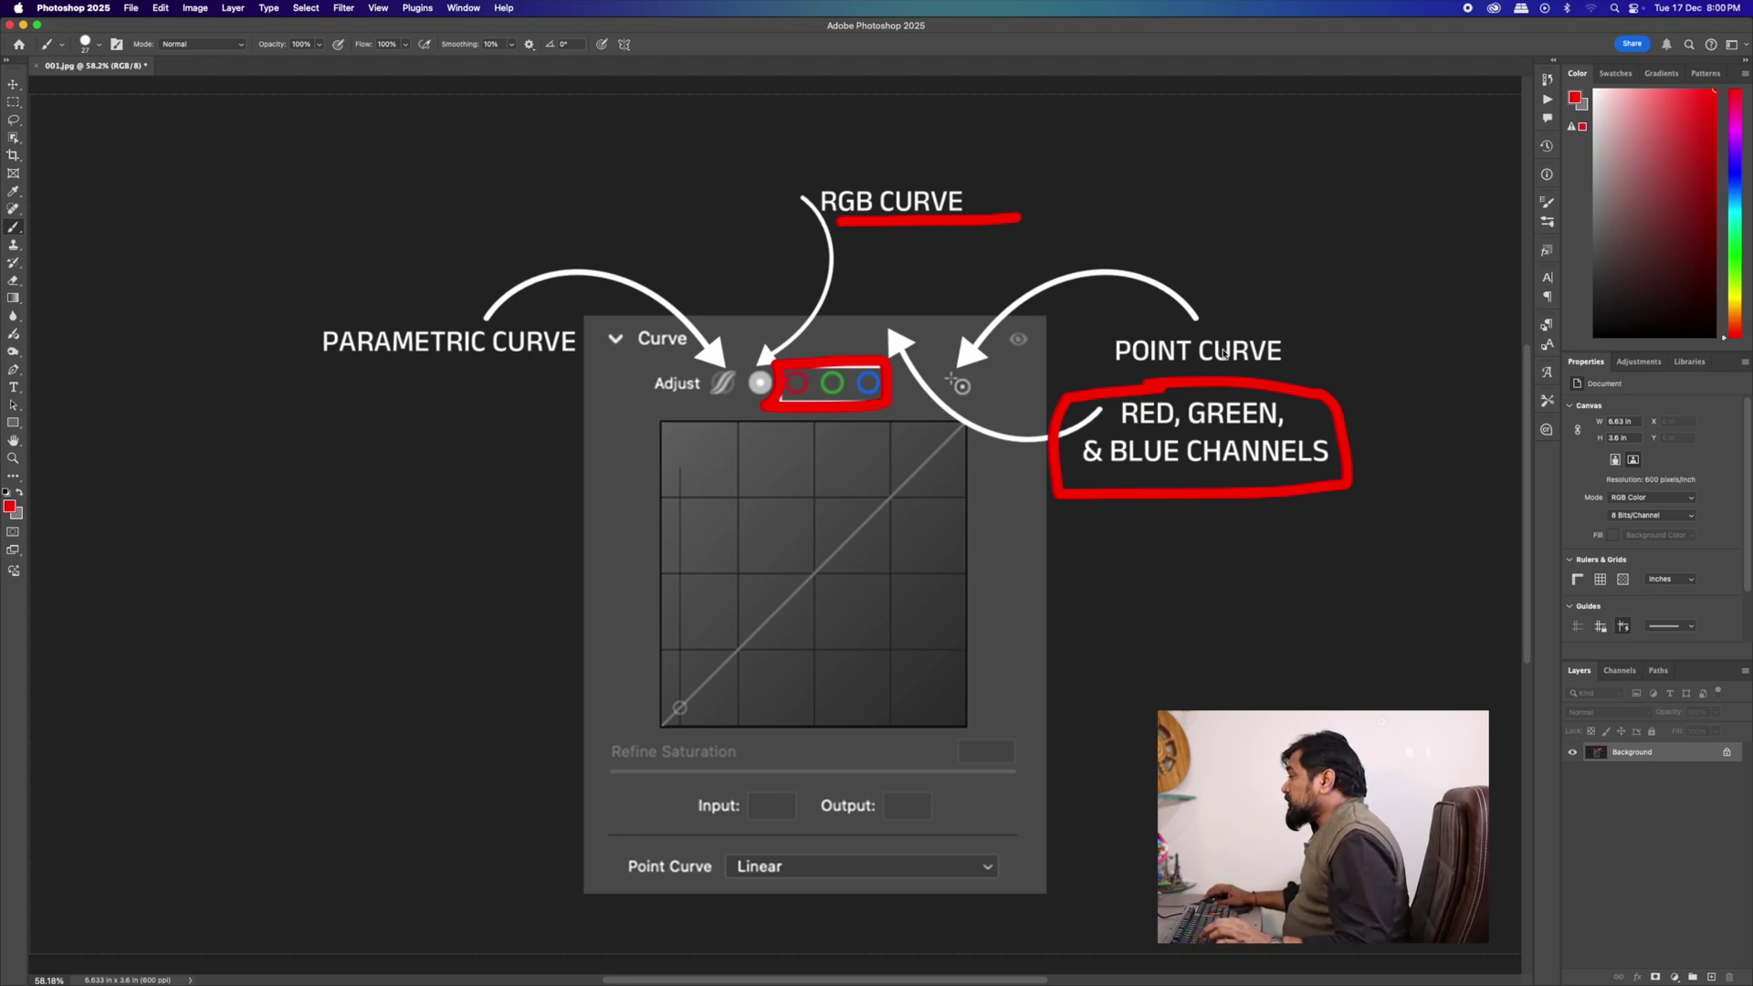
key(super+z)
key(super+z)
- Circle the Point Curve label in red and mark its use with an arrow and dots on the graph's diagonal
mouse_move(1297, 359)
mouse_down()
mouse_move(1195, 371)
mouse_move(1098, 355)
mouse_move(1293, 334)
mouse_up()
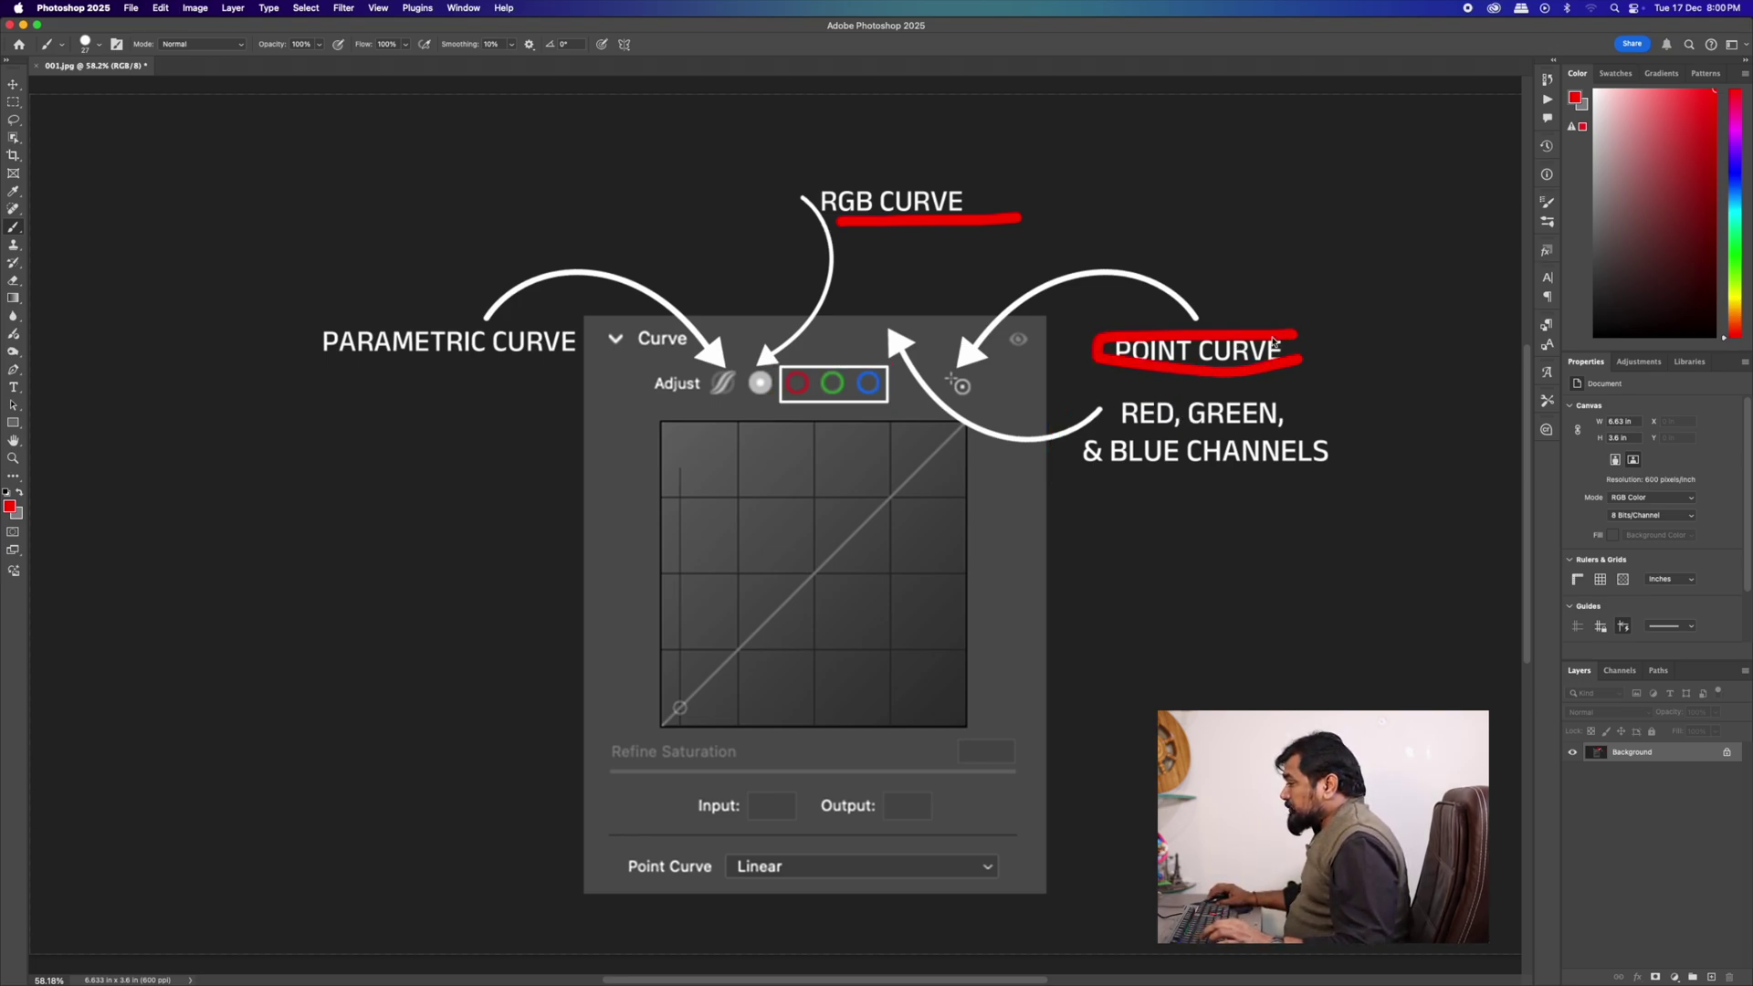
drag(960, 369, 893, 471)
drag(830, 544, 883, 553)
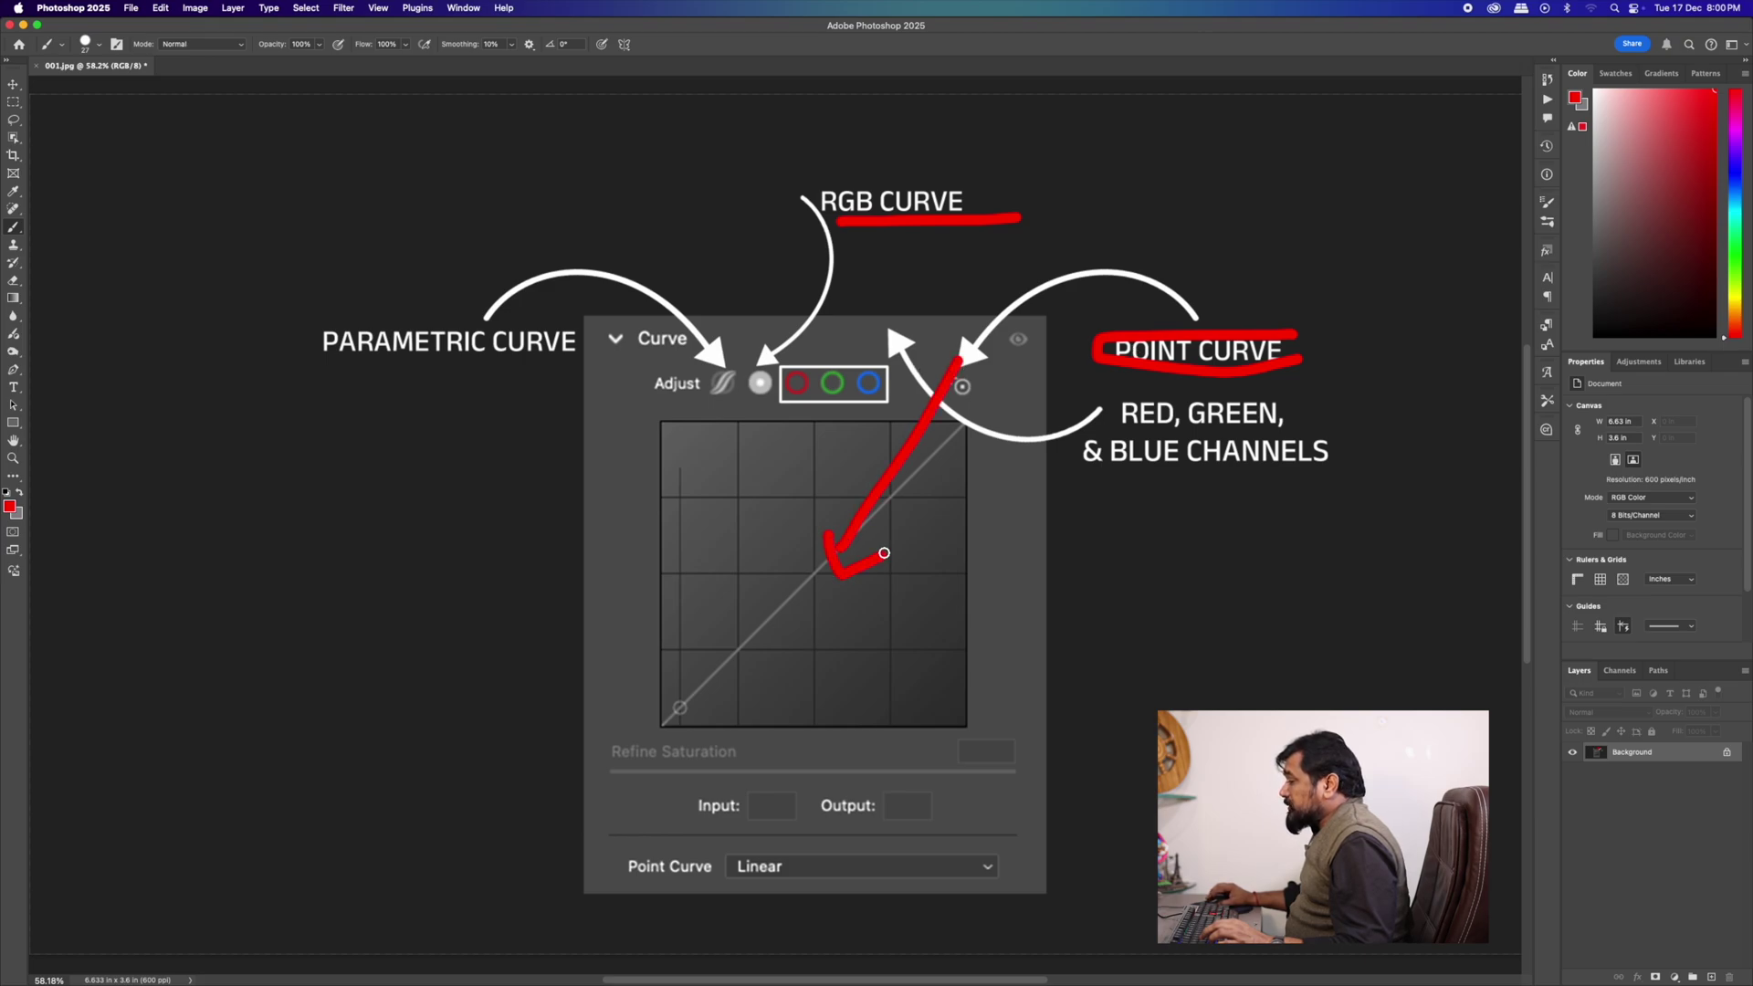
click(739, 646)
click(807, 575)
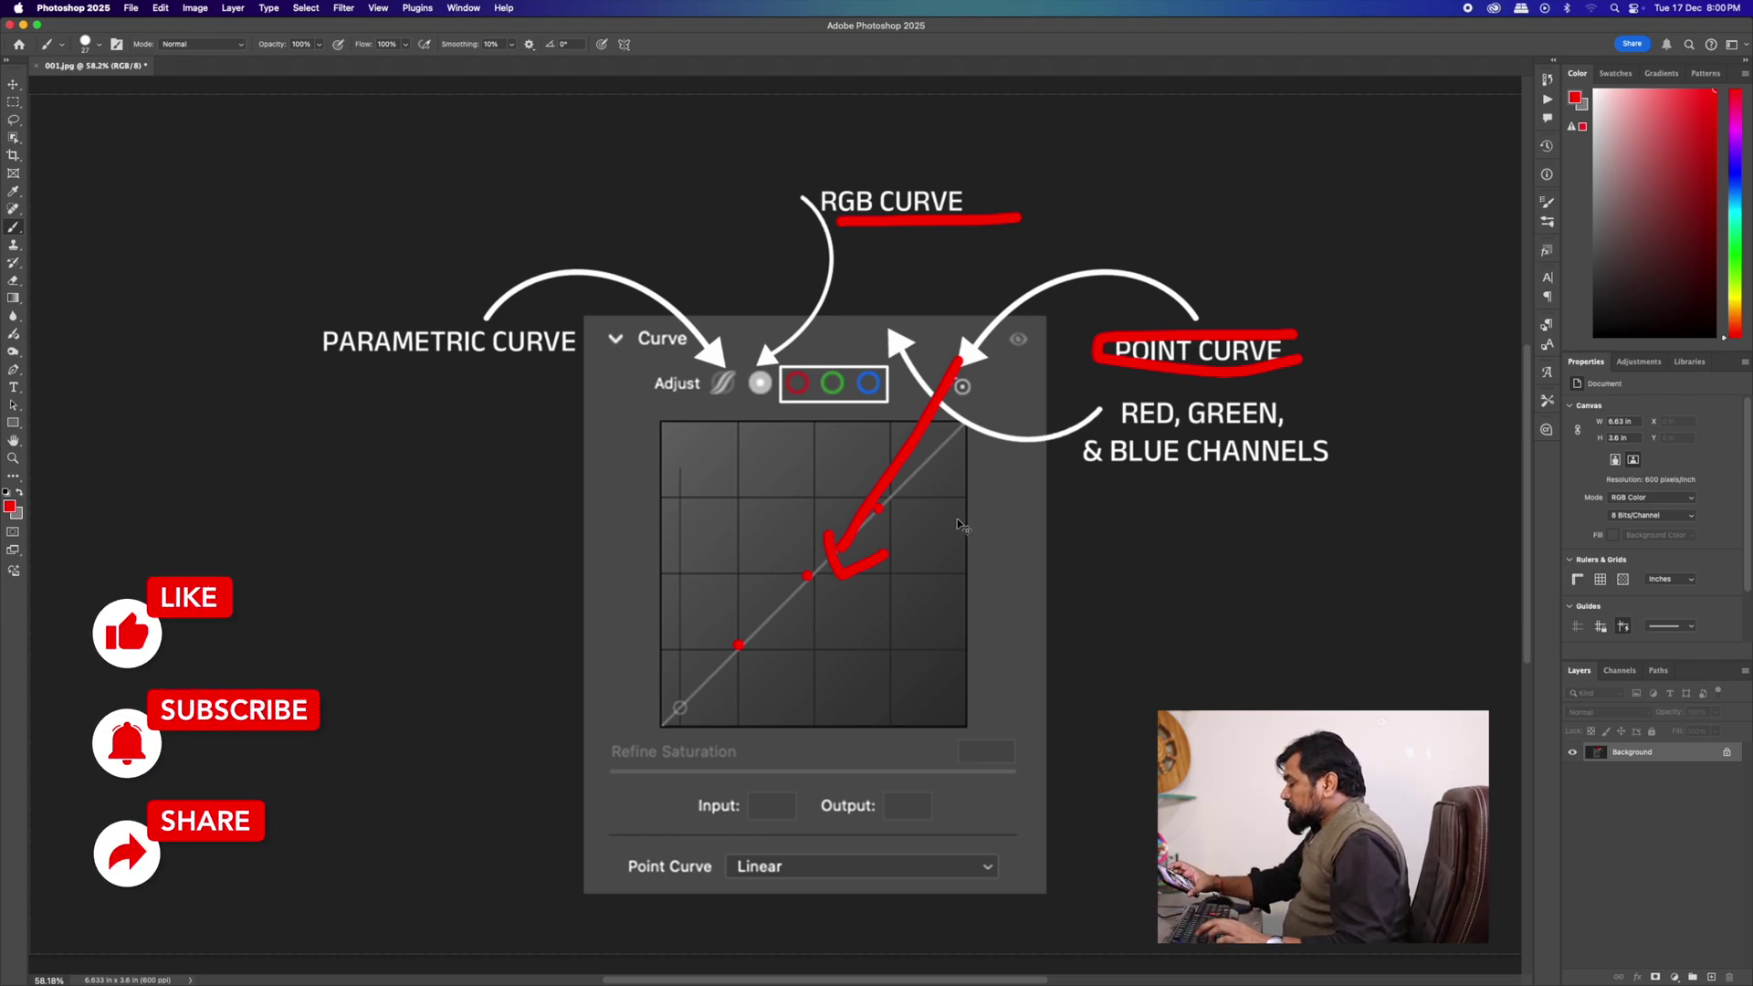
- Close 001.jpg without saving and open 002 copy.jpg from the Carve folder in Photoshop 2025
key(super+w)
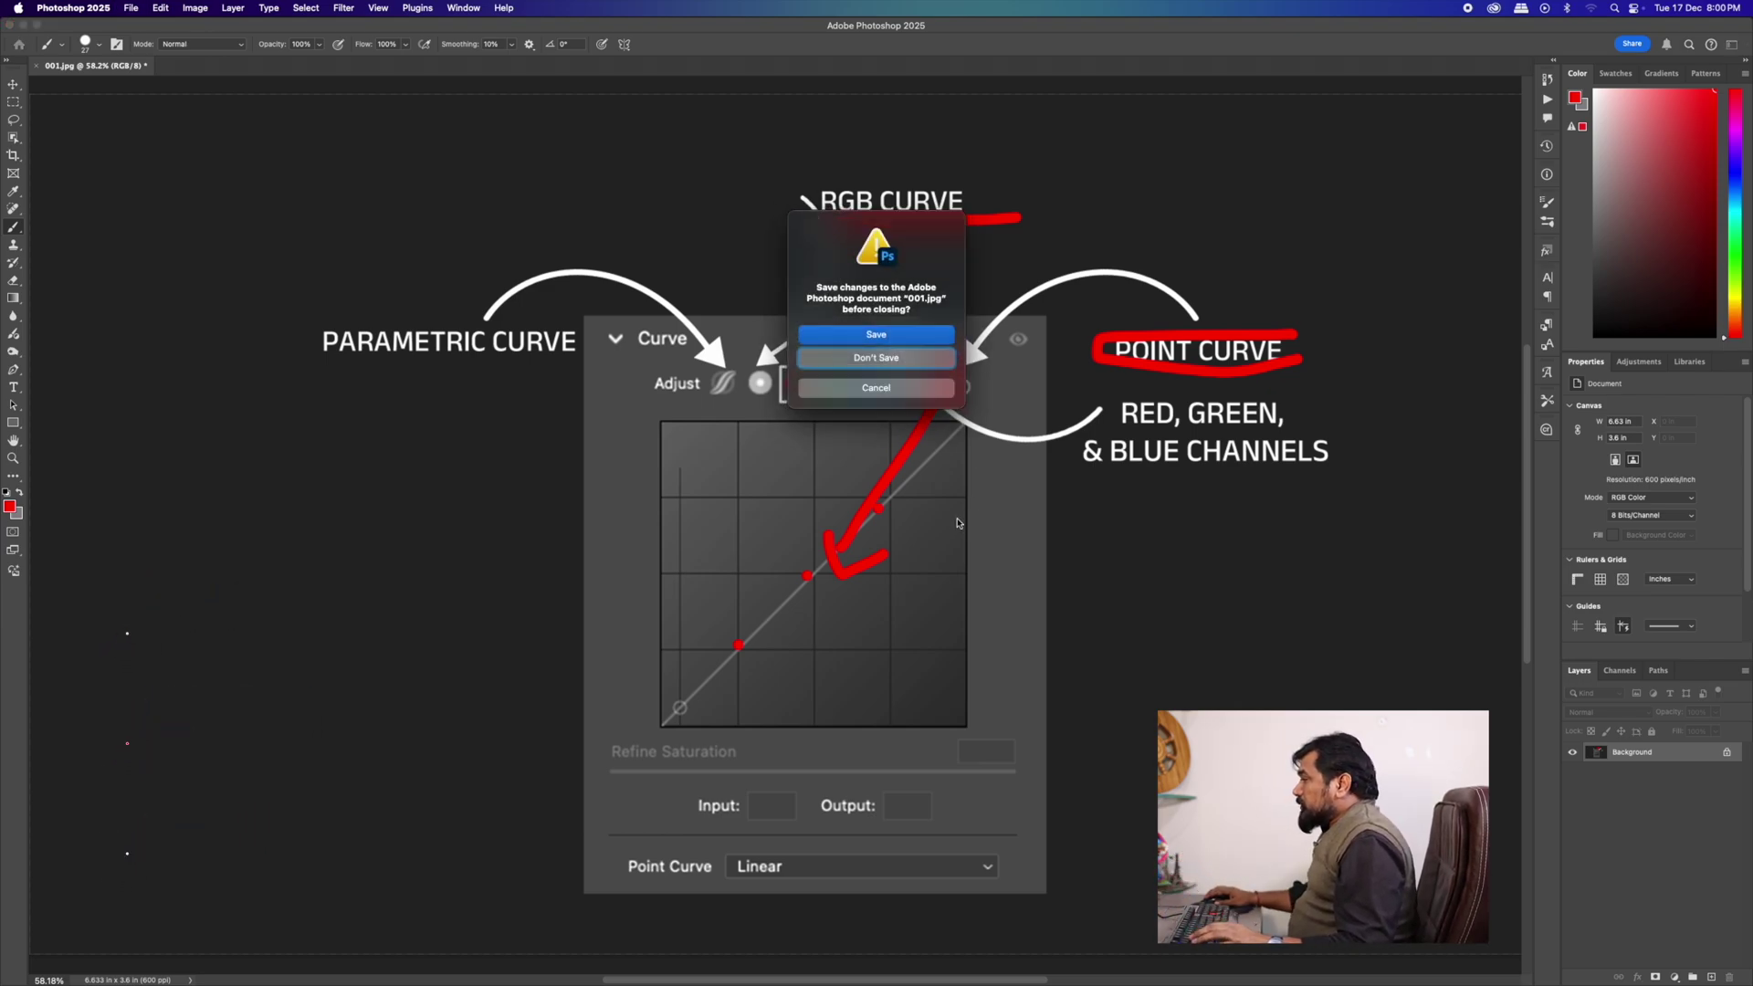
click(876, 357)
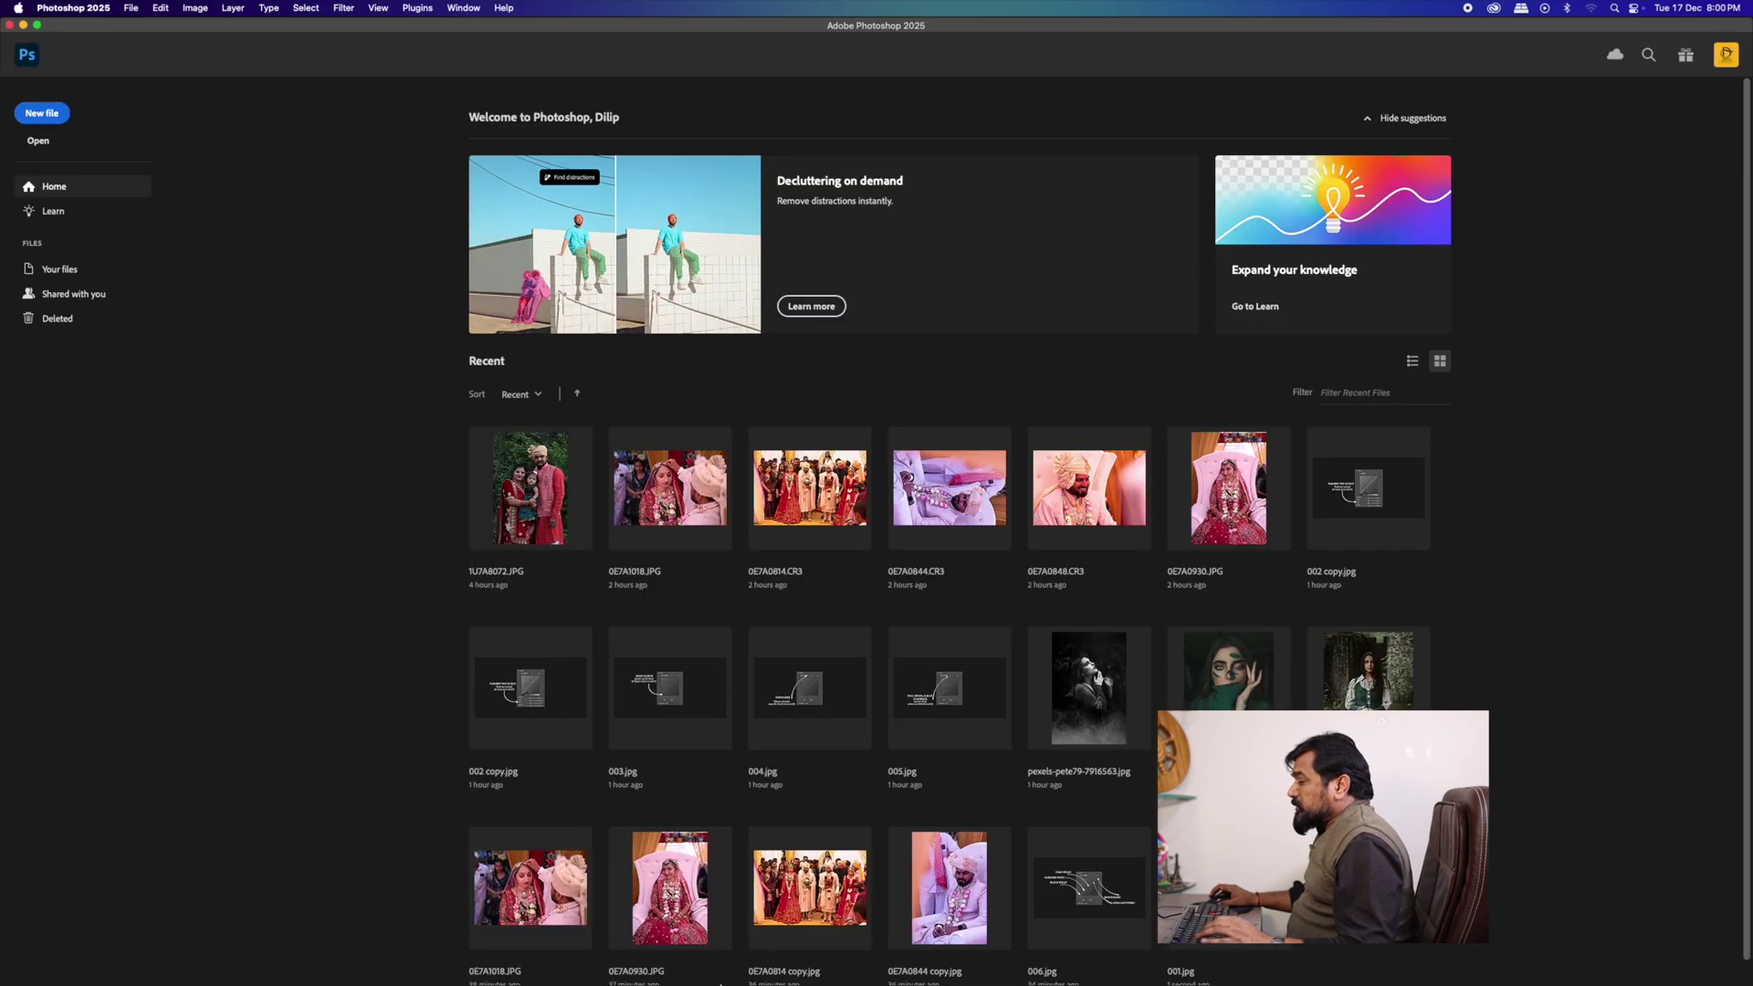
click(566, 936)
click(587, 743)
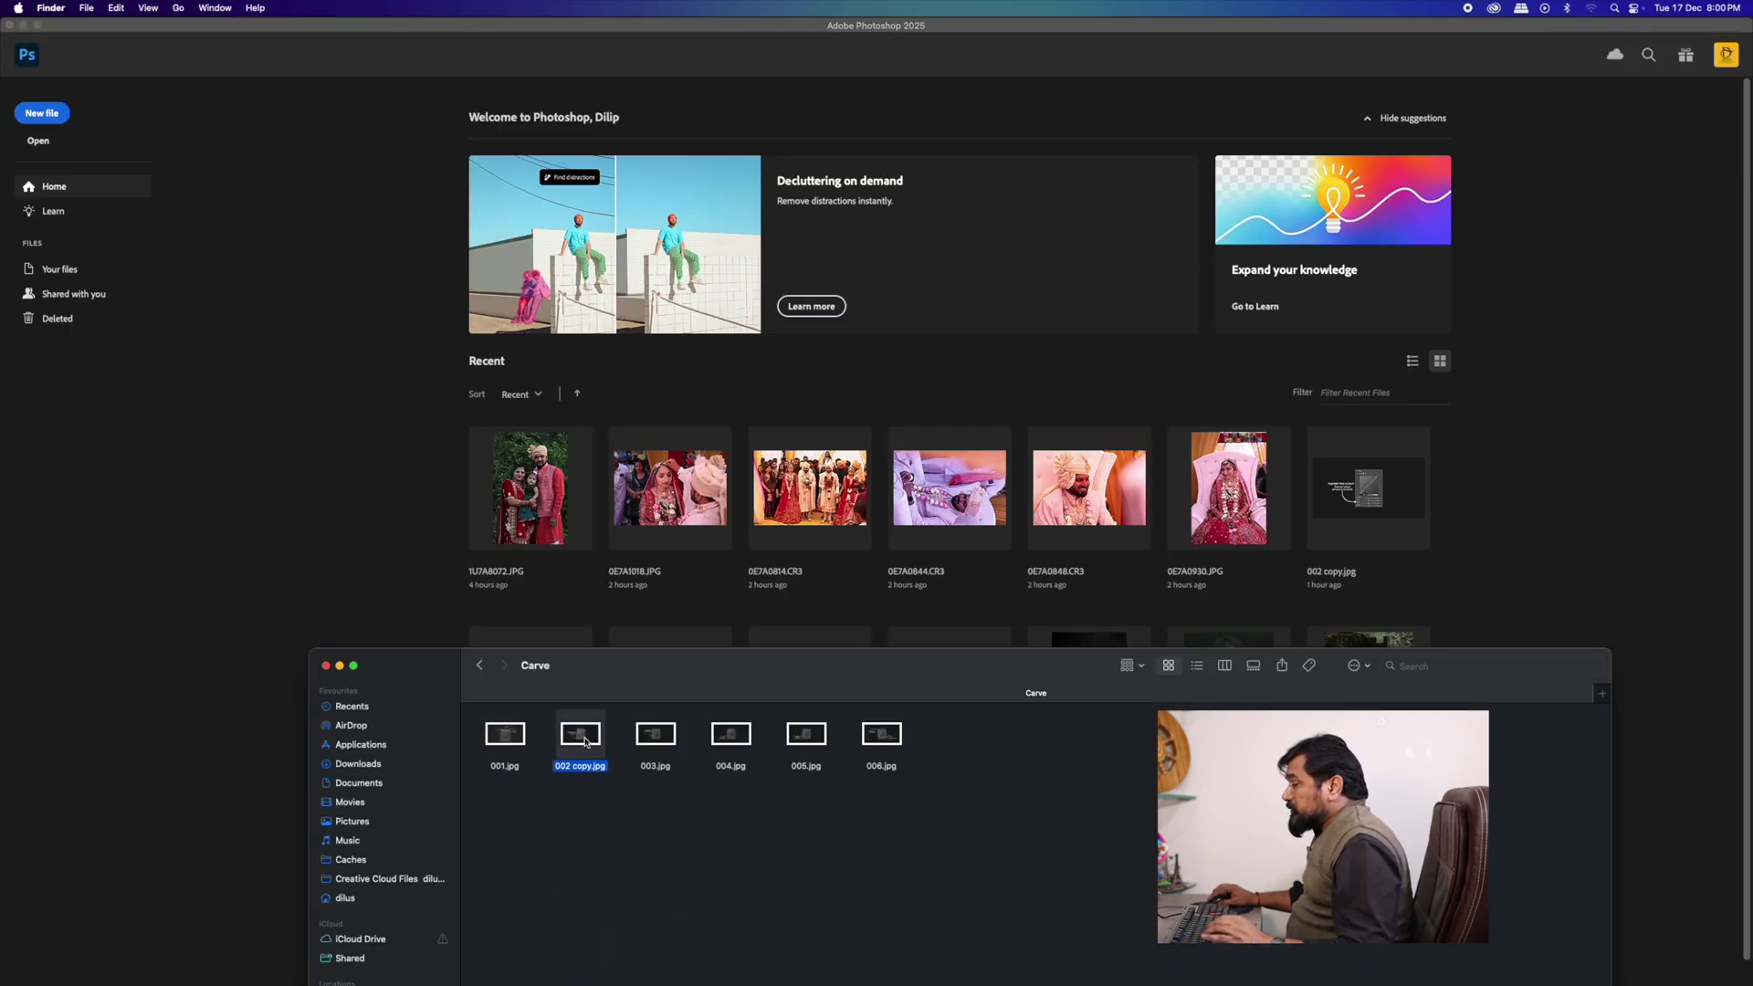
key(space)
right_click(585, 741)
mouse_move(639, 682)
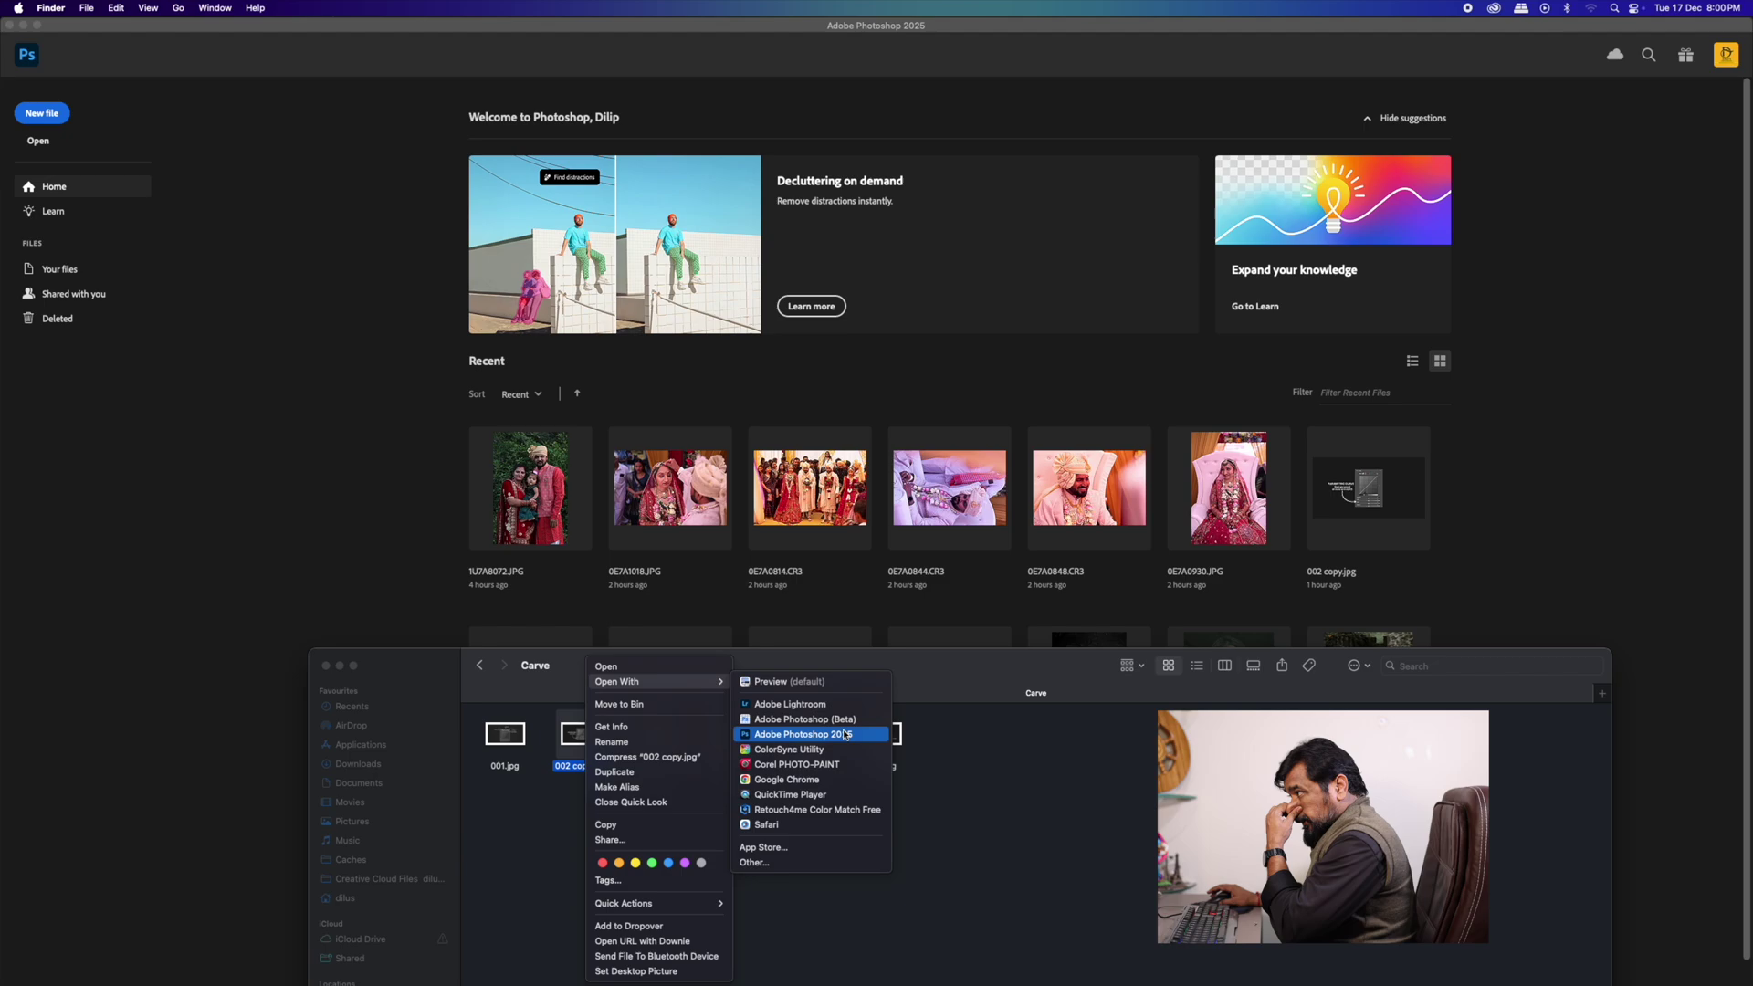
click(845, 738)
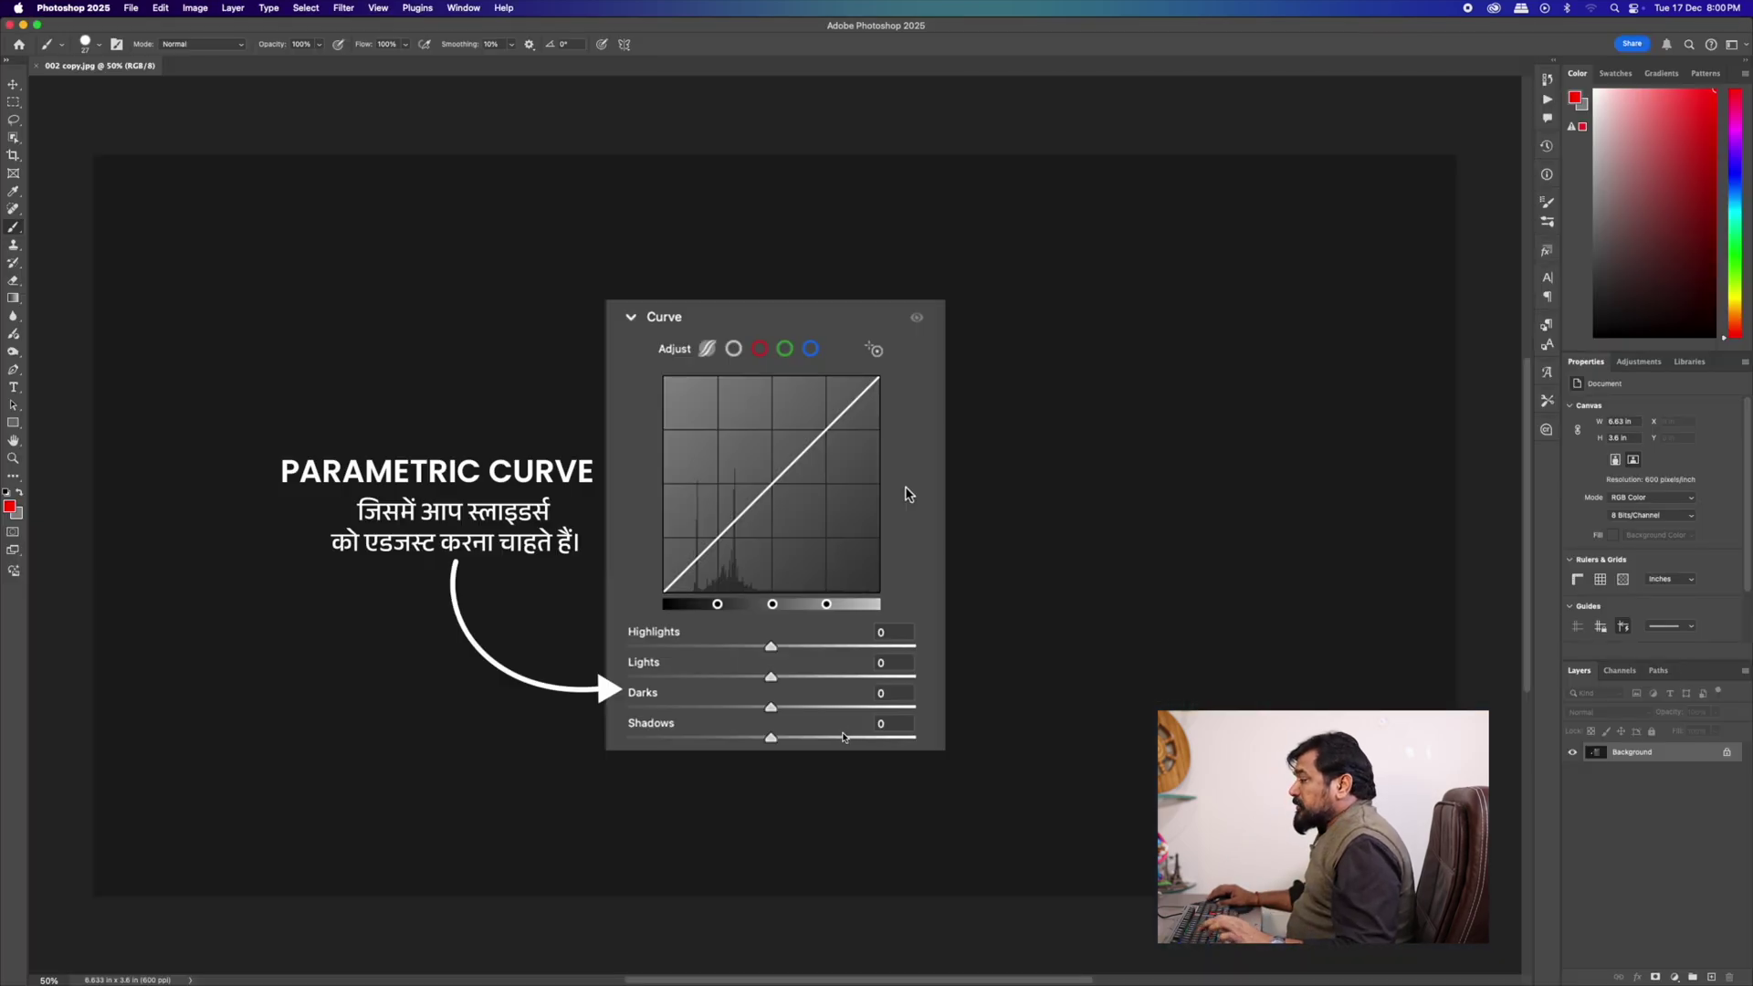
- Circle the parametric curve sliders in red and mark Highlights, Lights, Darks and Shadows with a short stroke each
drag(680, 720, 719, 626)
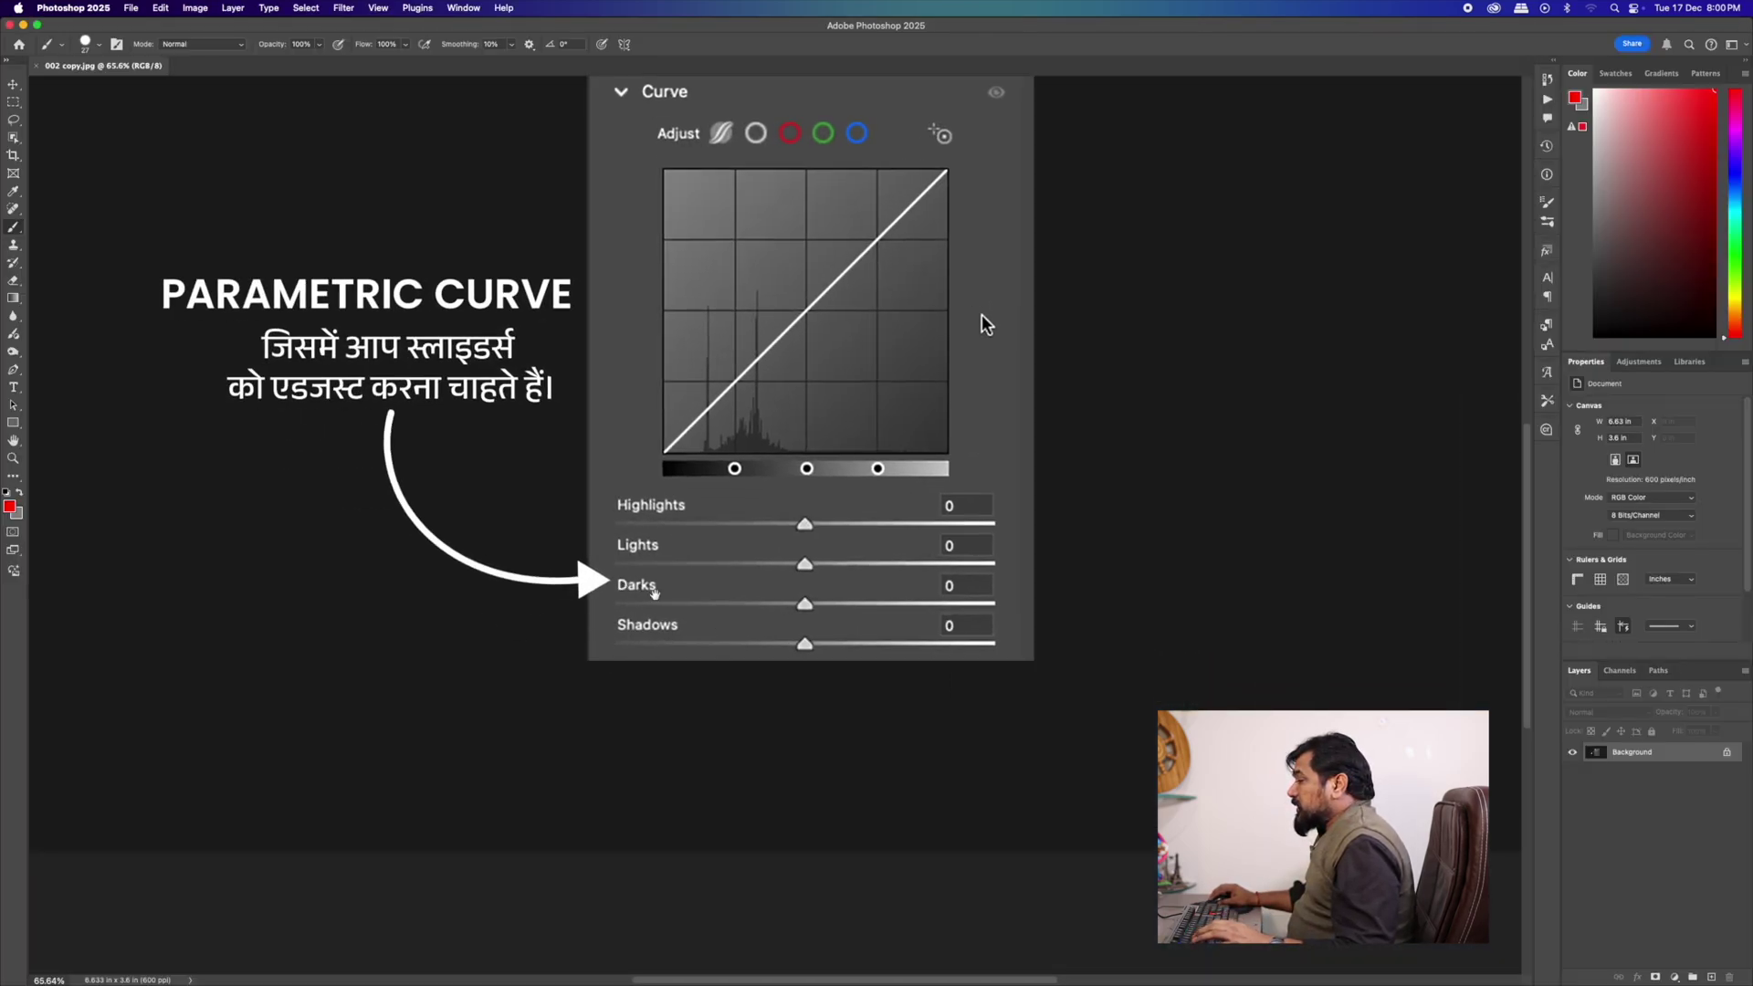
drag(610, 552, 676, 579)
mouse_move(605, 511)
mouse_down()
mouse_move(630, 645)
mouse_move(777, 684)
mouse_move(995, 687)
mouse_move(1094, 619)
mouse_move(1088, 574)
mouse_move(945, 540)
mouse_move(616, 511)
mouse_up()
drag(715, 554, 848, 539)
mouse_move(750, 577)
mouse_down()
mouse_move(787, 567)
mouse_move(808, 592)
mouse_up()
drag(782, 654, 812, 641)
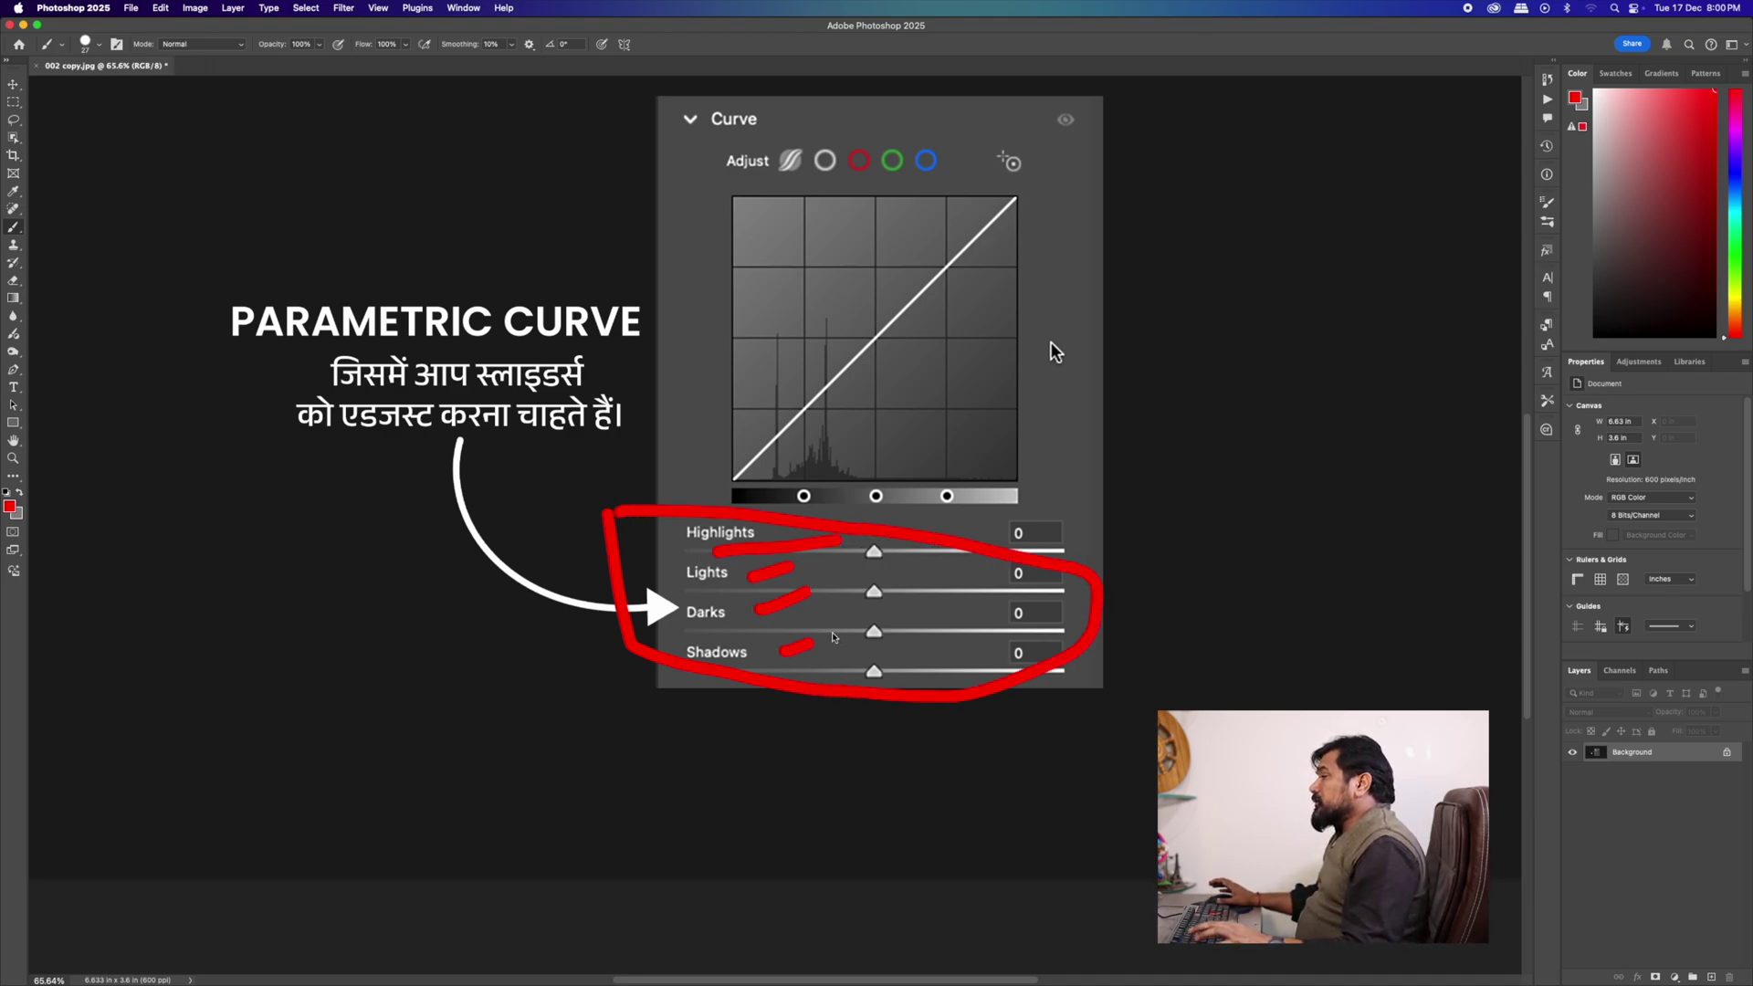
- Close 002 copy.jpg without saving and open 003.jpg from the Carve folder in Photoshop 2025
key(super+w)
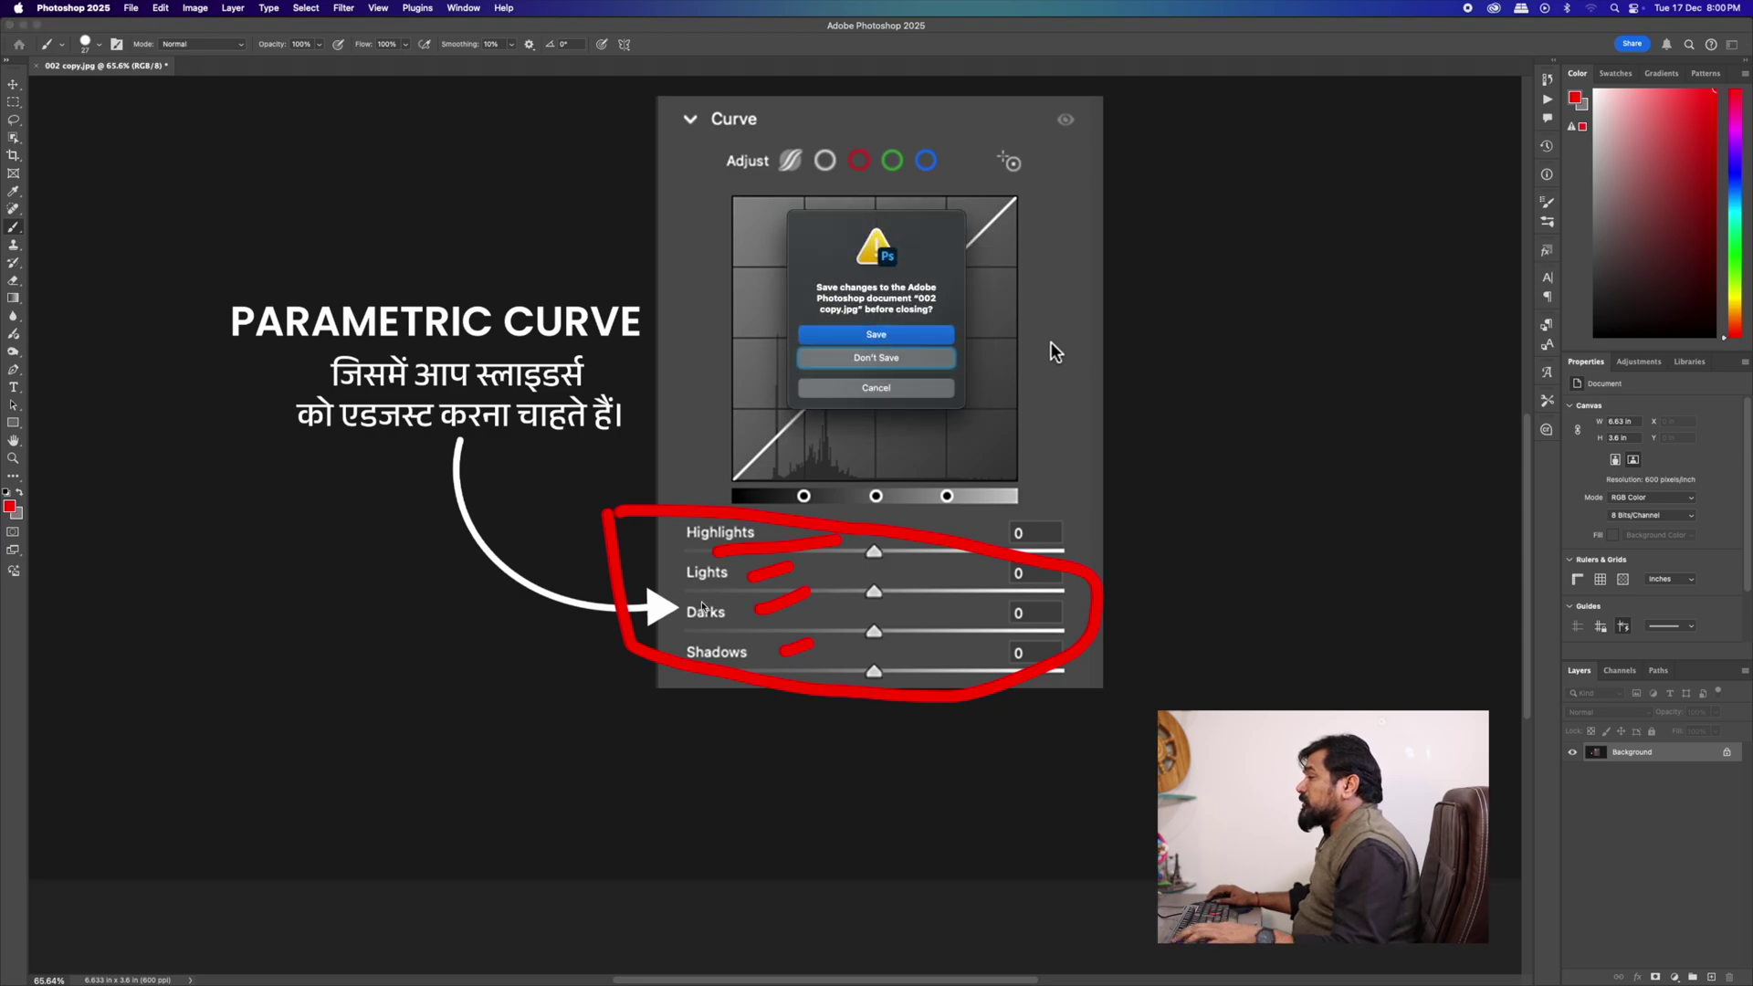
key(Escape)
key(super+w)
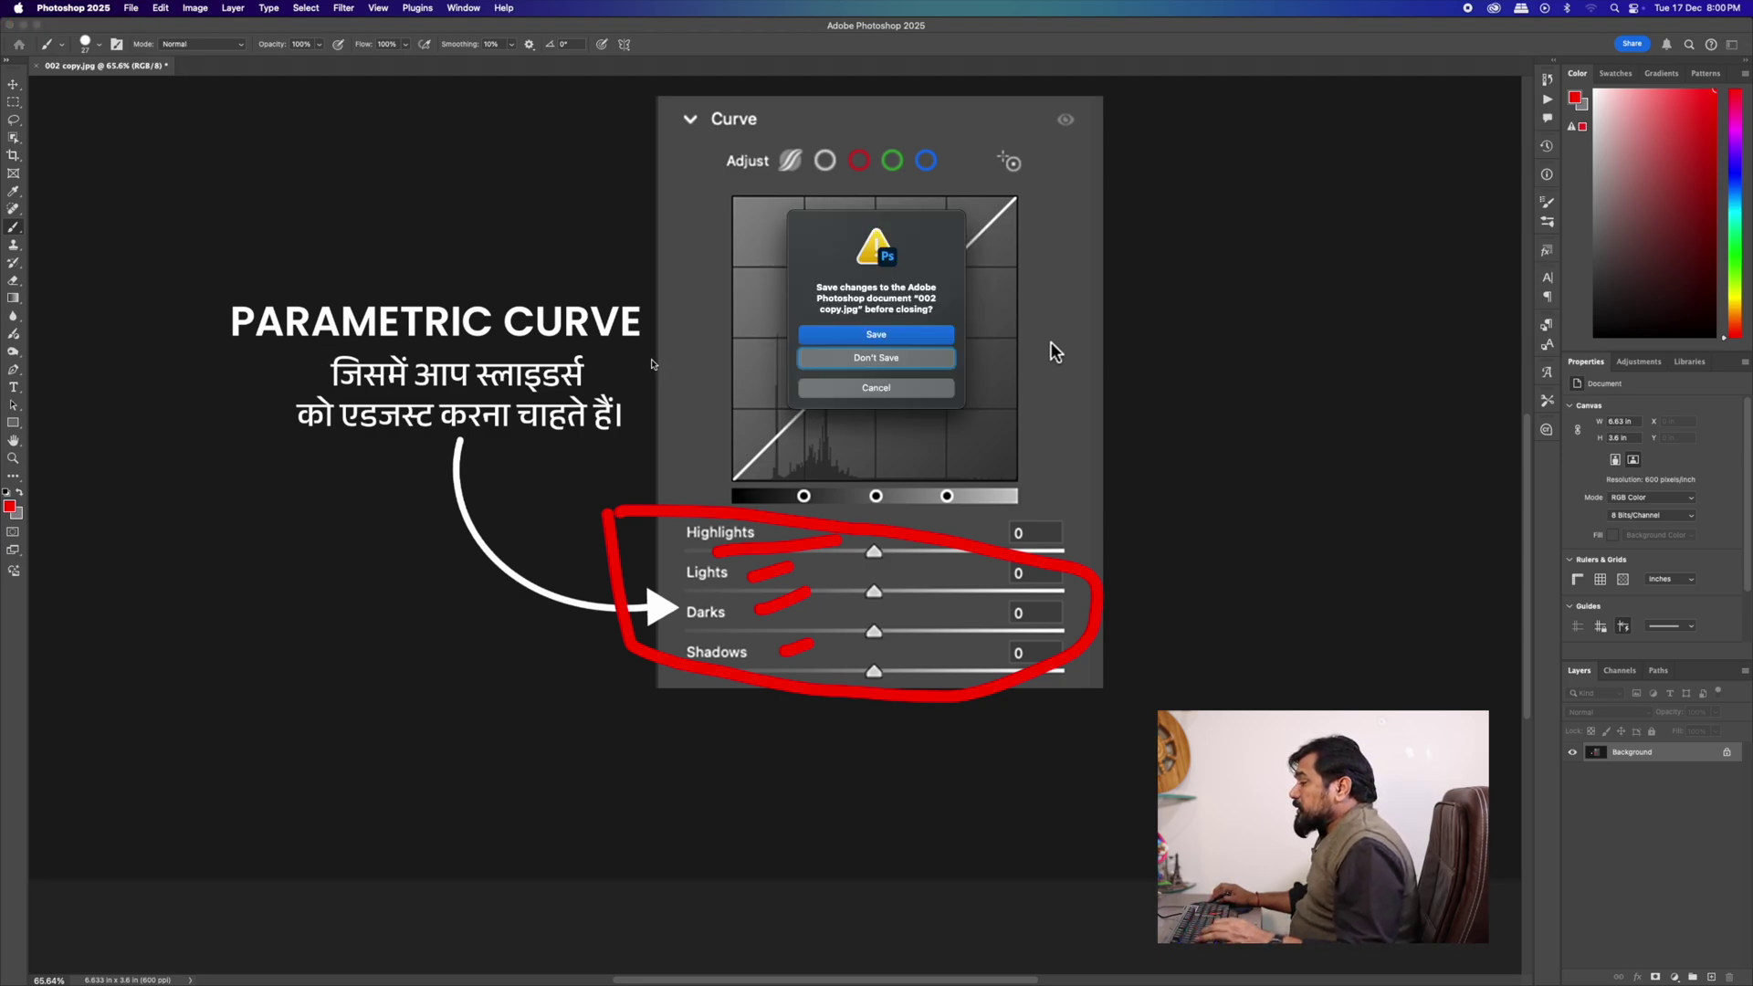
key(space)
key(super+Tab)
click(639, 741)
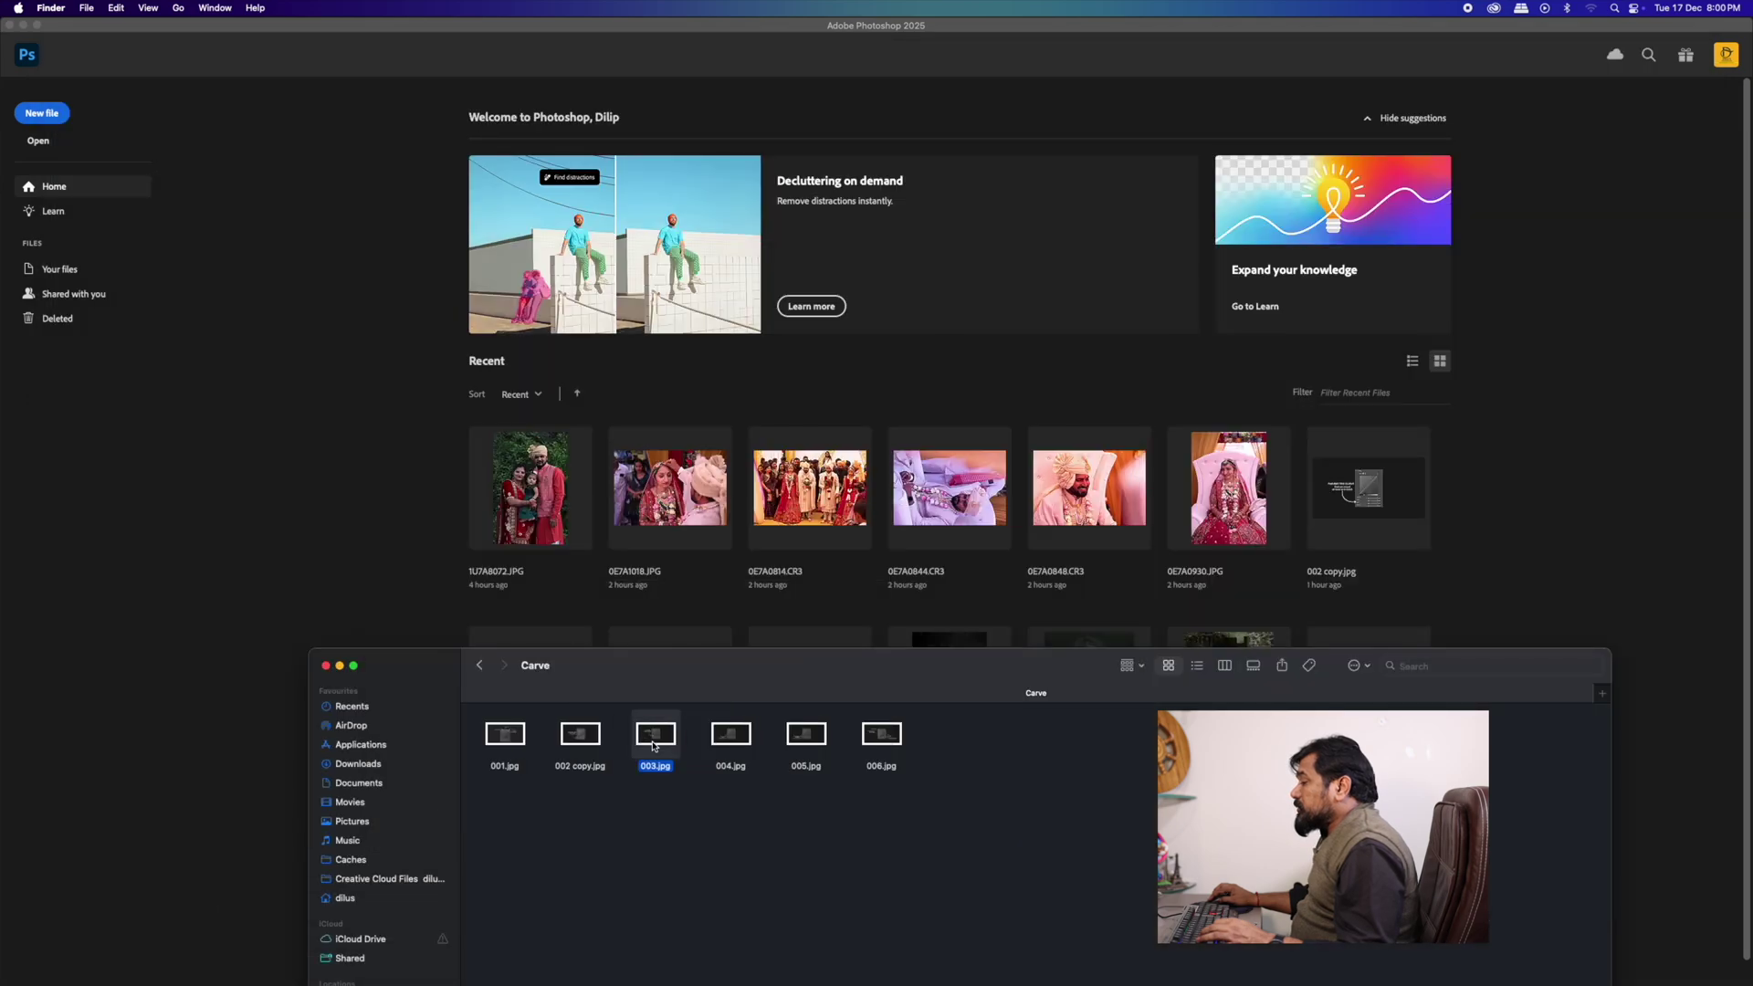
right_click(652, 740)
mouse_move(719, 682)
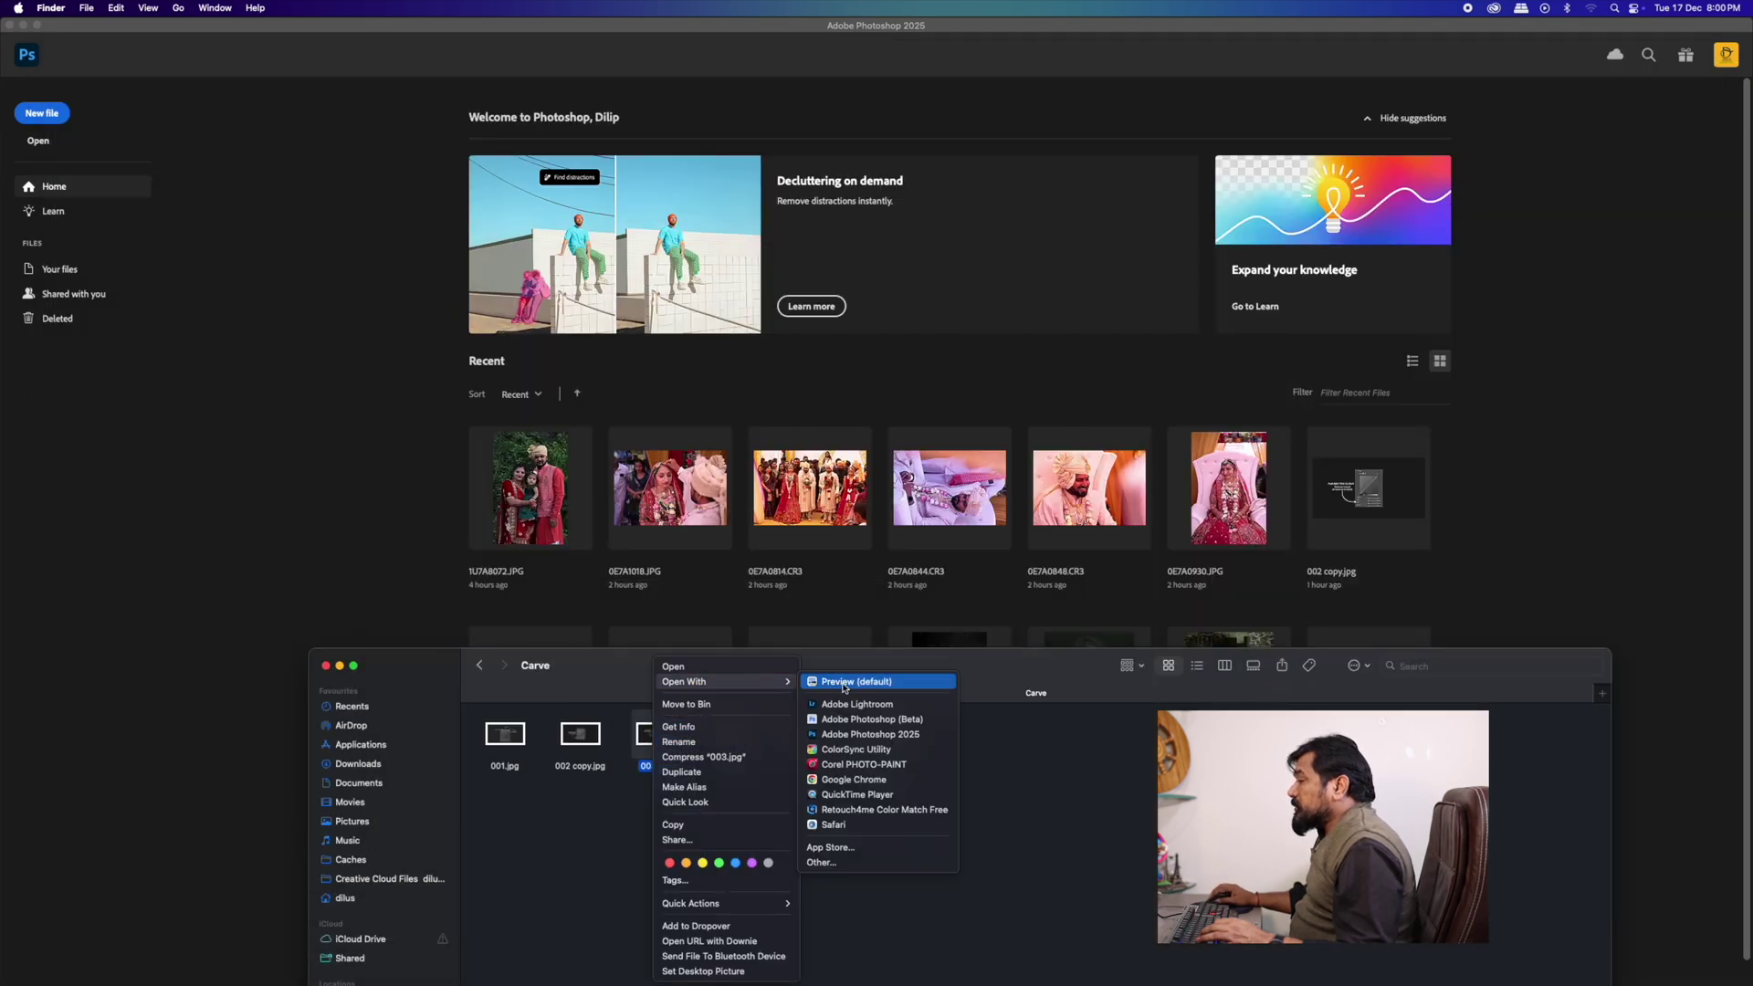
click(867, 737)
- Outline the point curve graph in red and dot five points along its diagonal from the lower corner to the upper corner
mouse_move(682, 416)
mouse_down()
mouse_move(682, 579)
mouse_move(870, 567)
mouse_move(849, 421)
mouse_move(683, 413)
mouse_up()
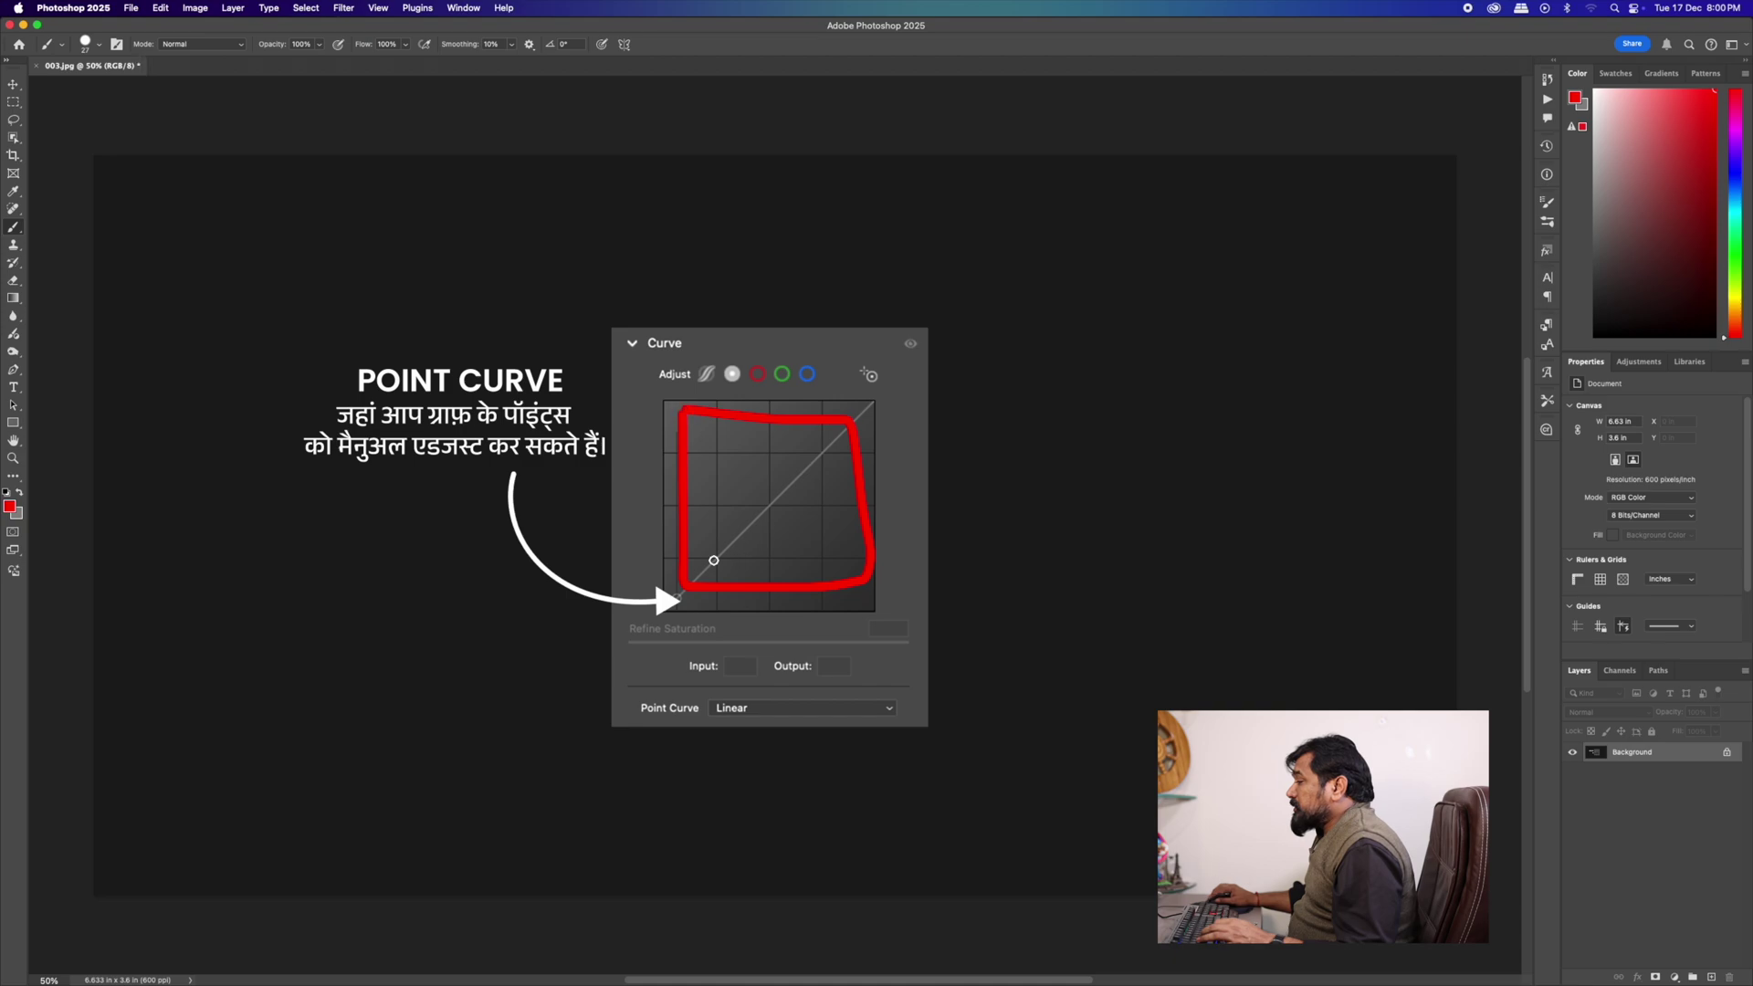
click(717, 560)
click(770, 506)
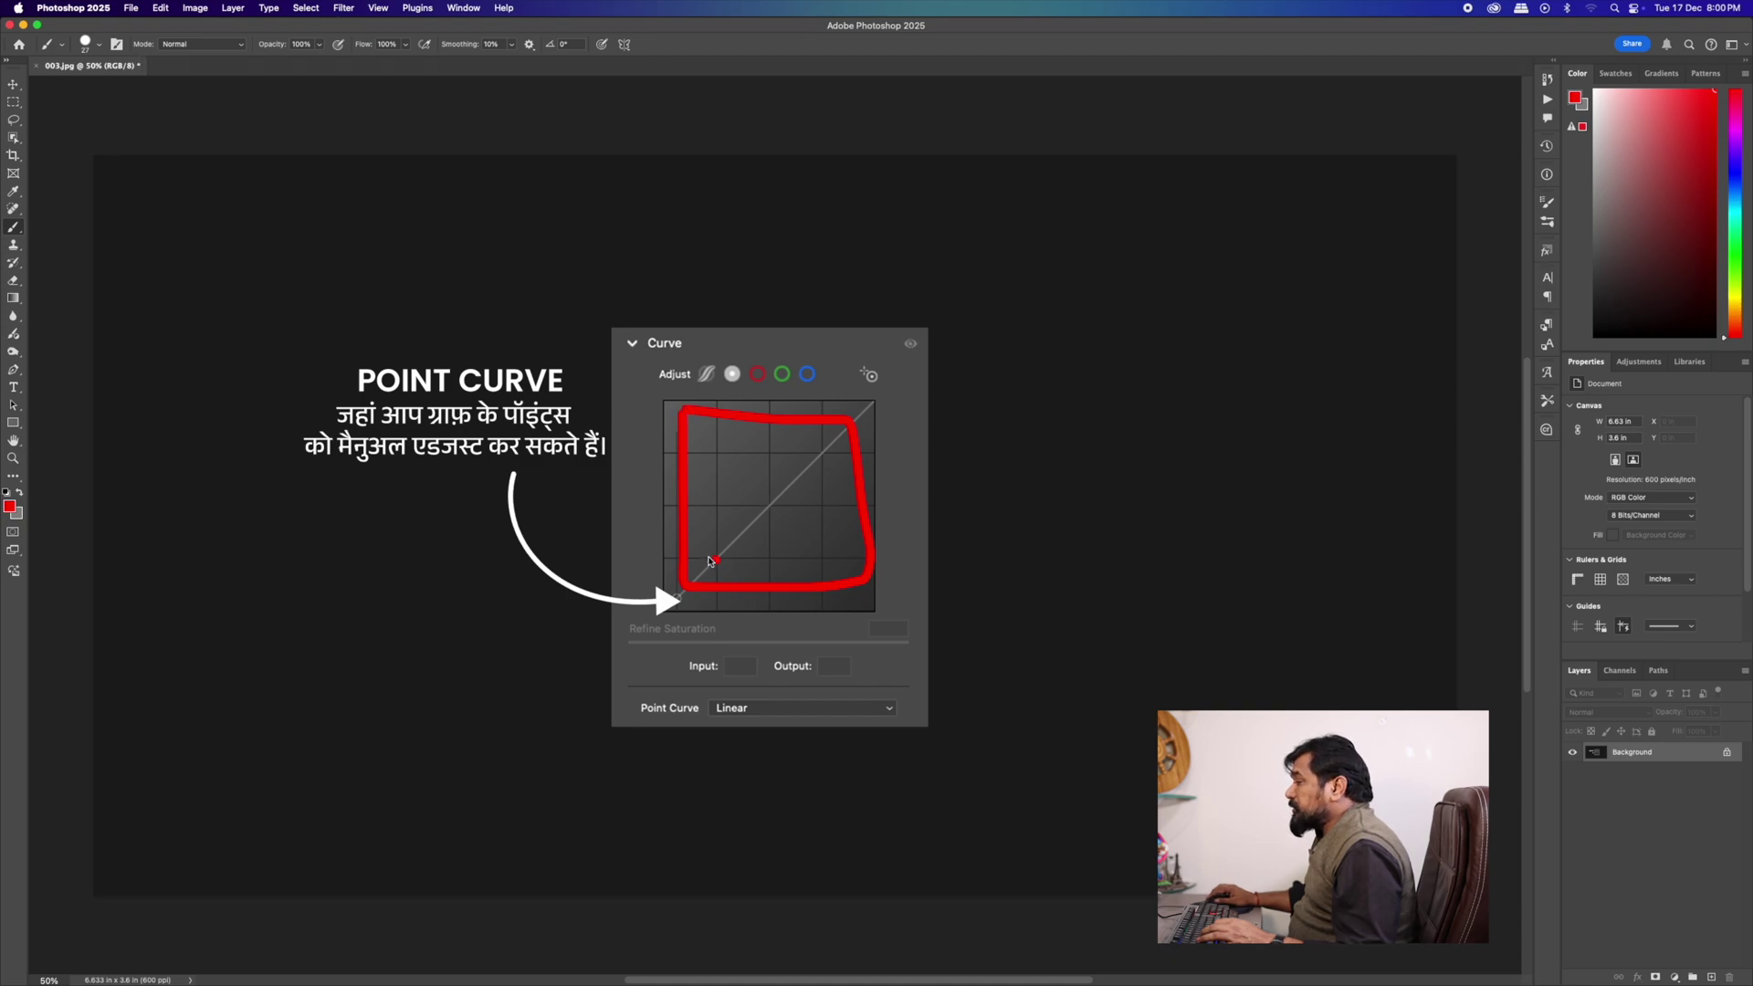
click(822, 451)
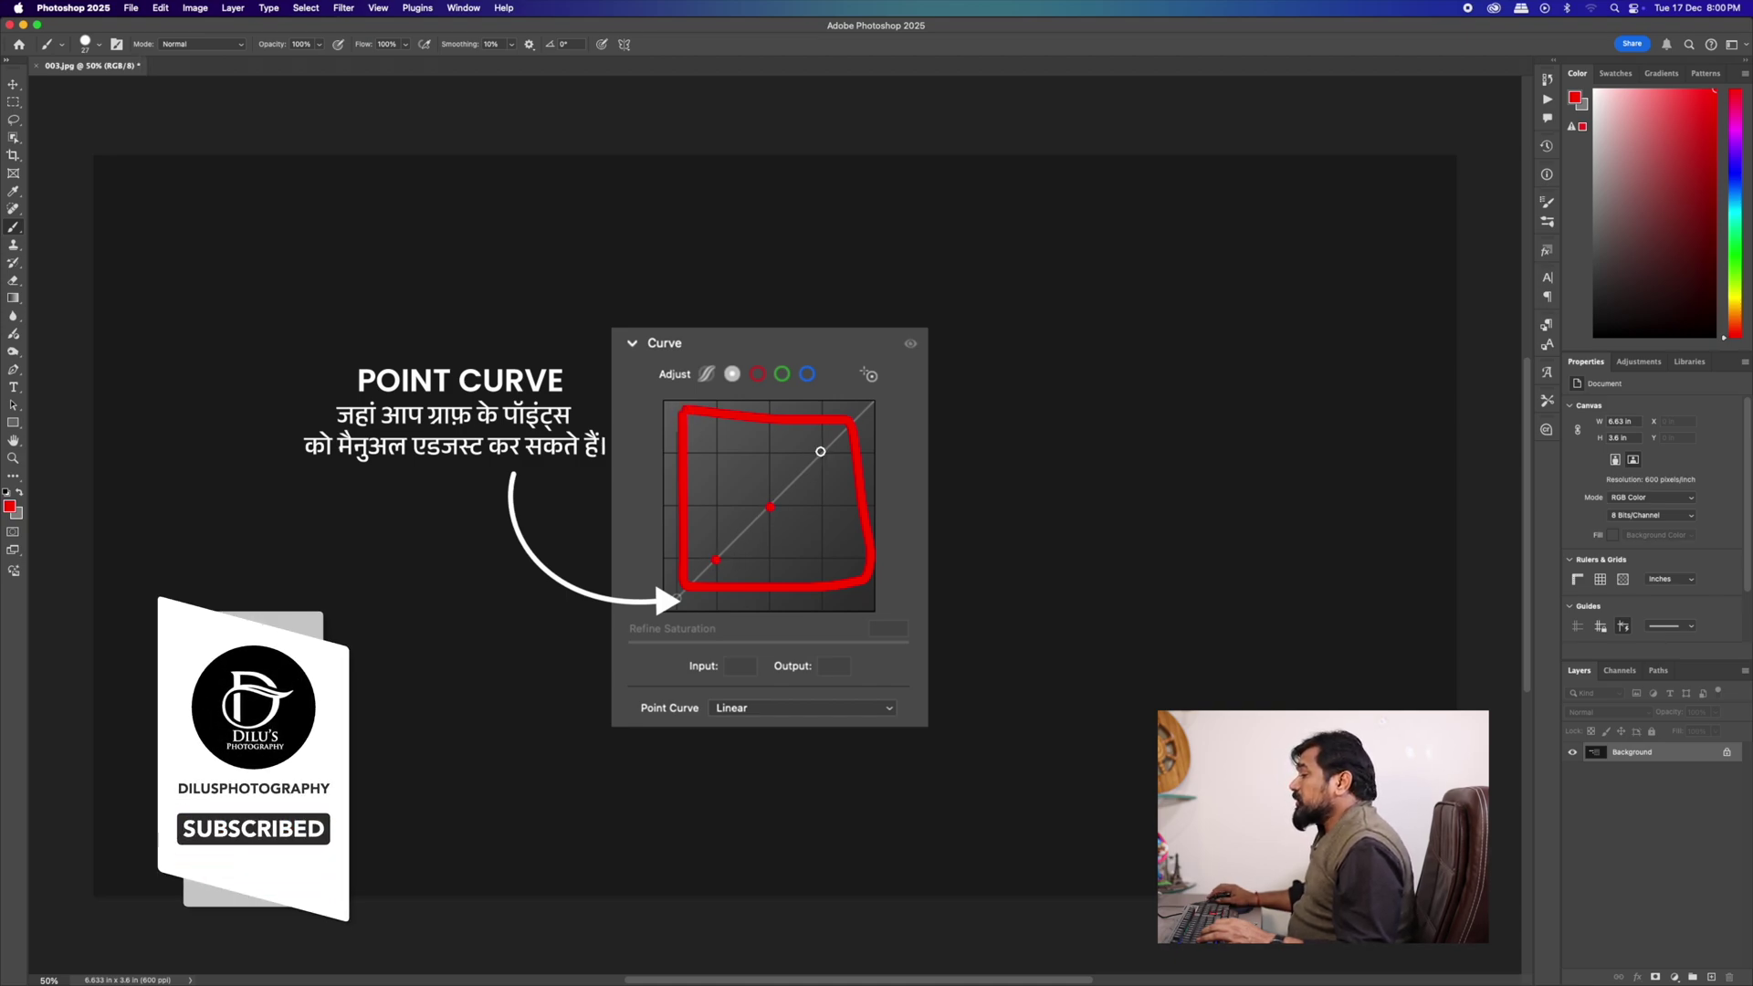
click(871, 408)
click(659, 605)
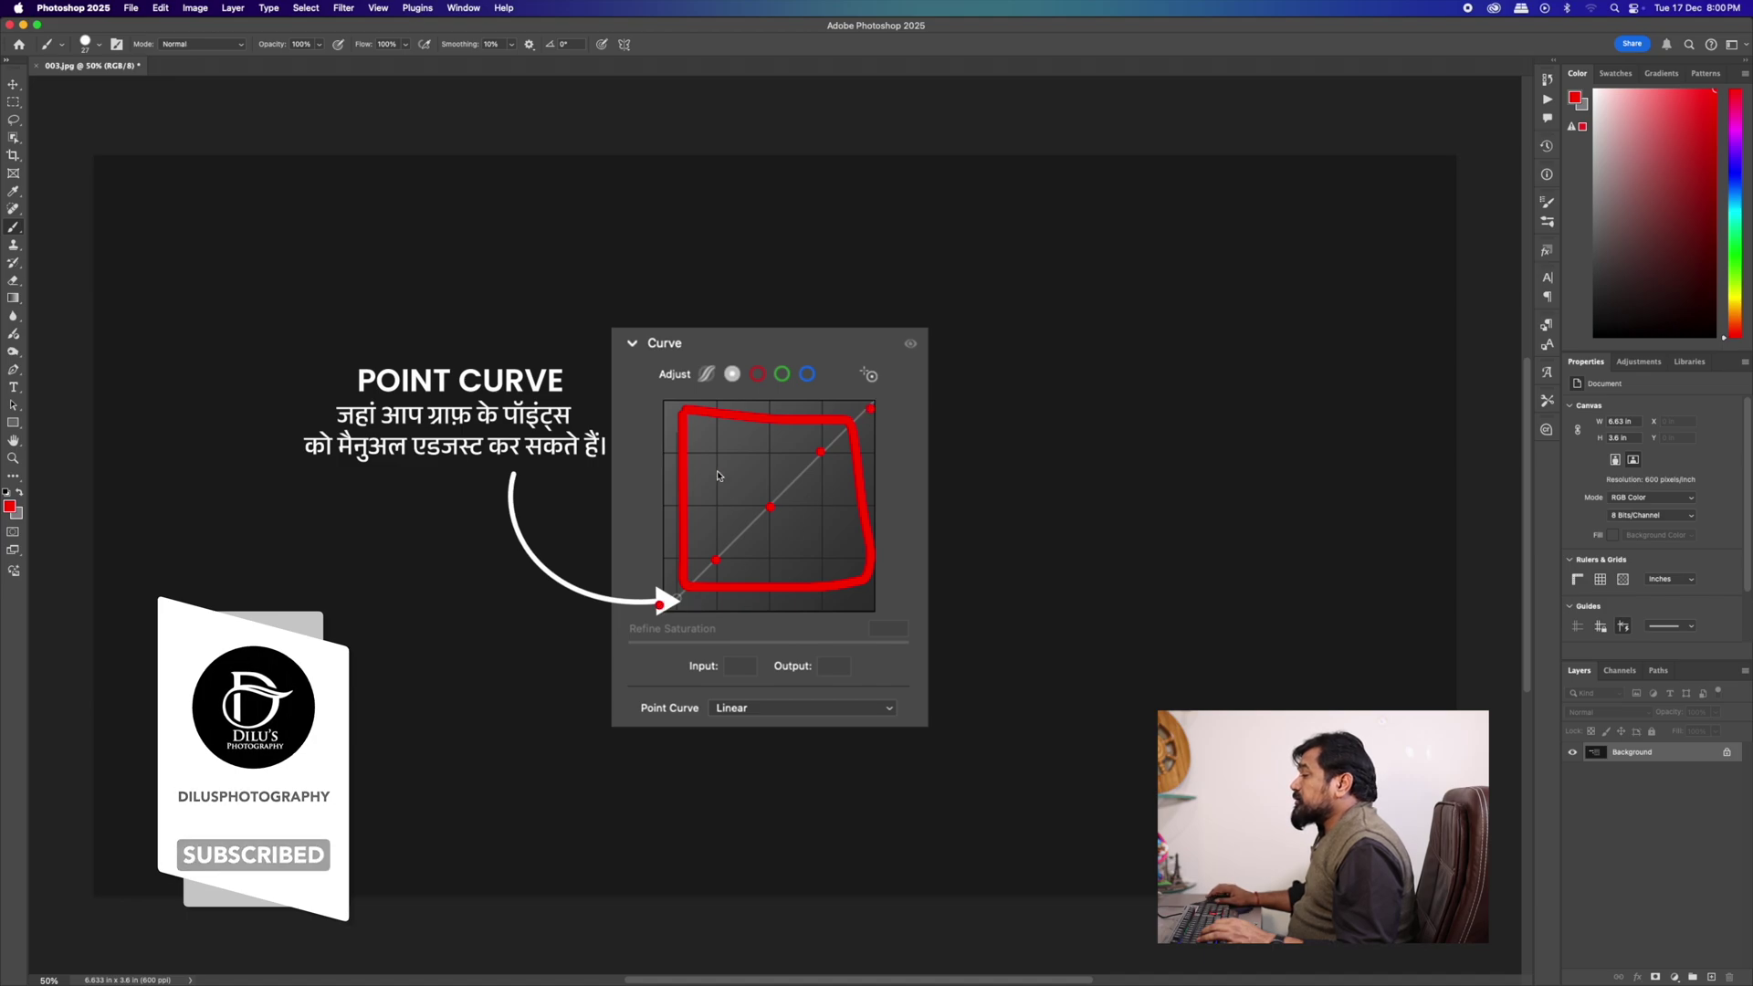
mouse_move(680, 426)
mouse_down()
mouse_move(708, 587)
mouse_move(884, 489)
mouse_move(688, 478)
mouse_move(750, 469)
mouse_up()
mouse_move(443, 324)
mouse_down()
mouse_move(384, 535)
mouse_move(477, 293)
mouse_move(328, 349)
mouse_up()
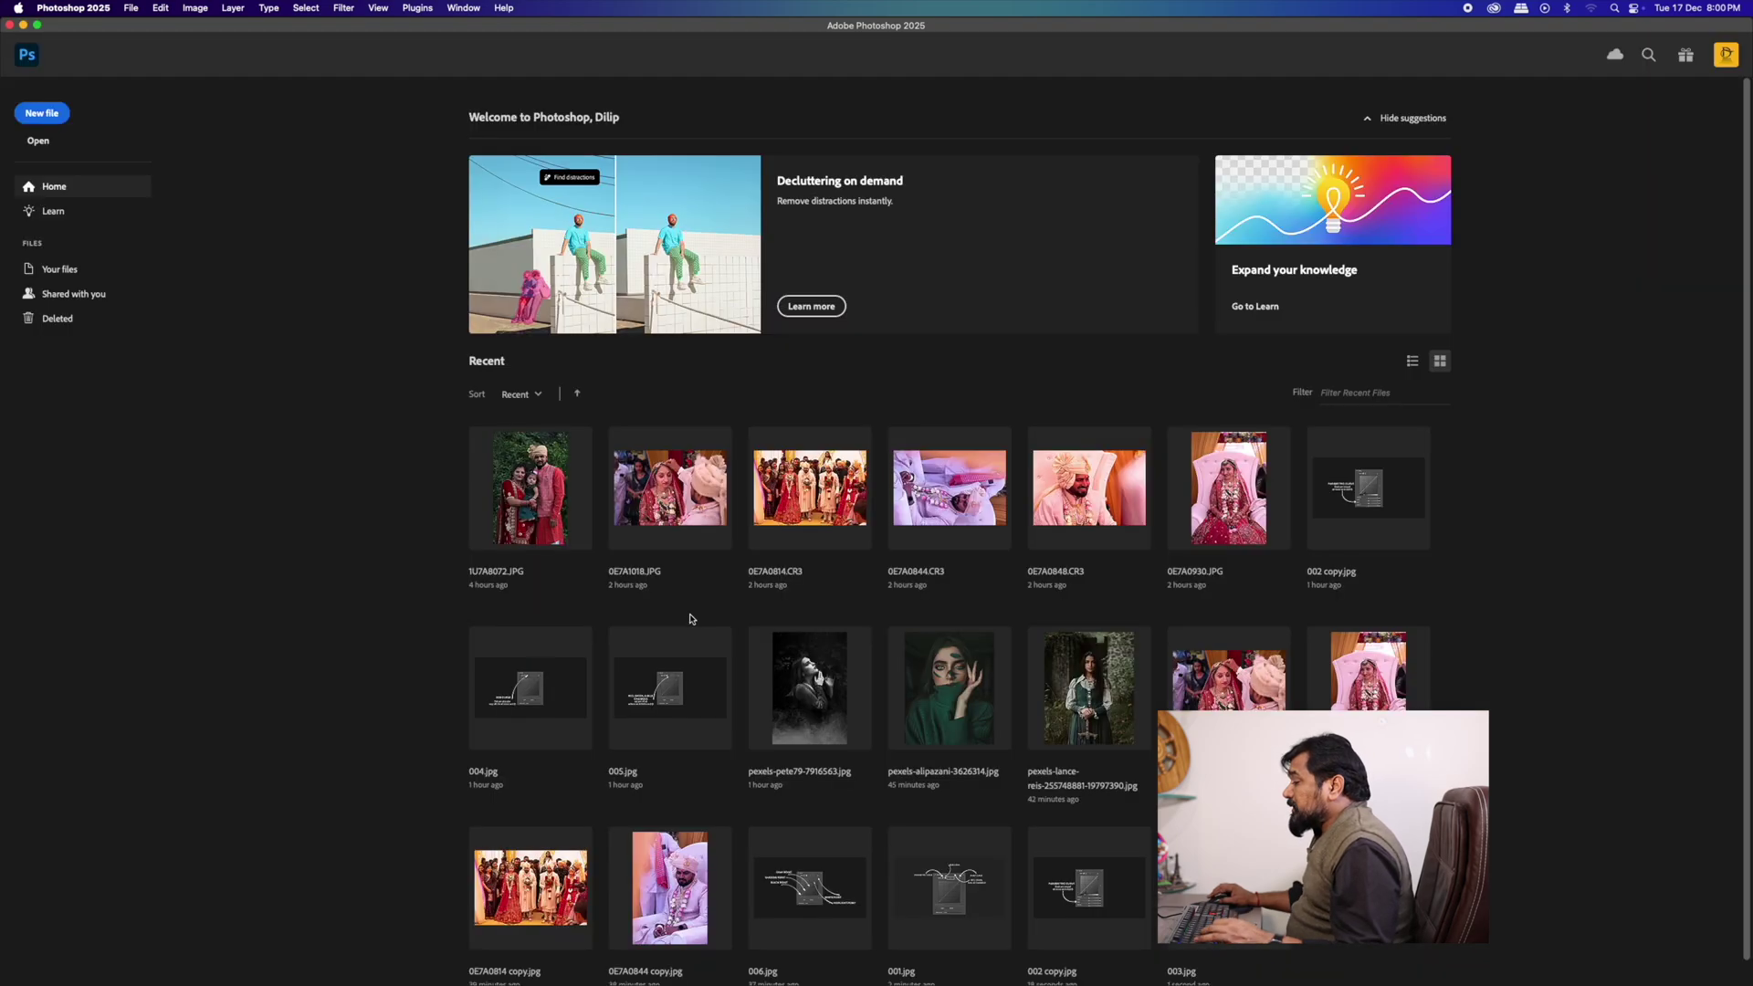
- Preview 004.jpg in the Carve folder and open it in Photoshop 2025
key(super+Tab)
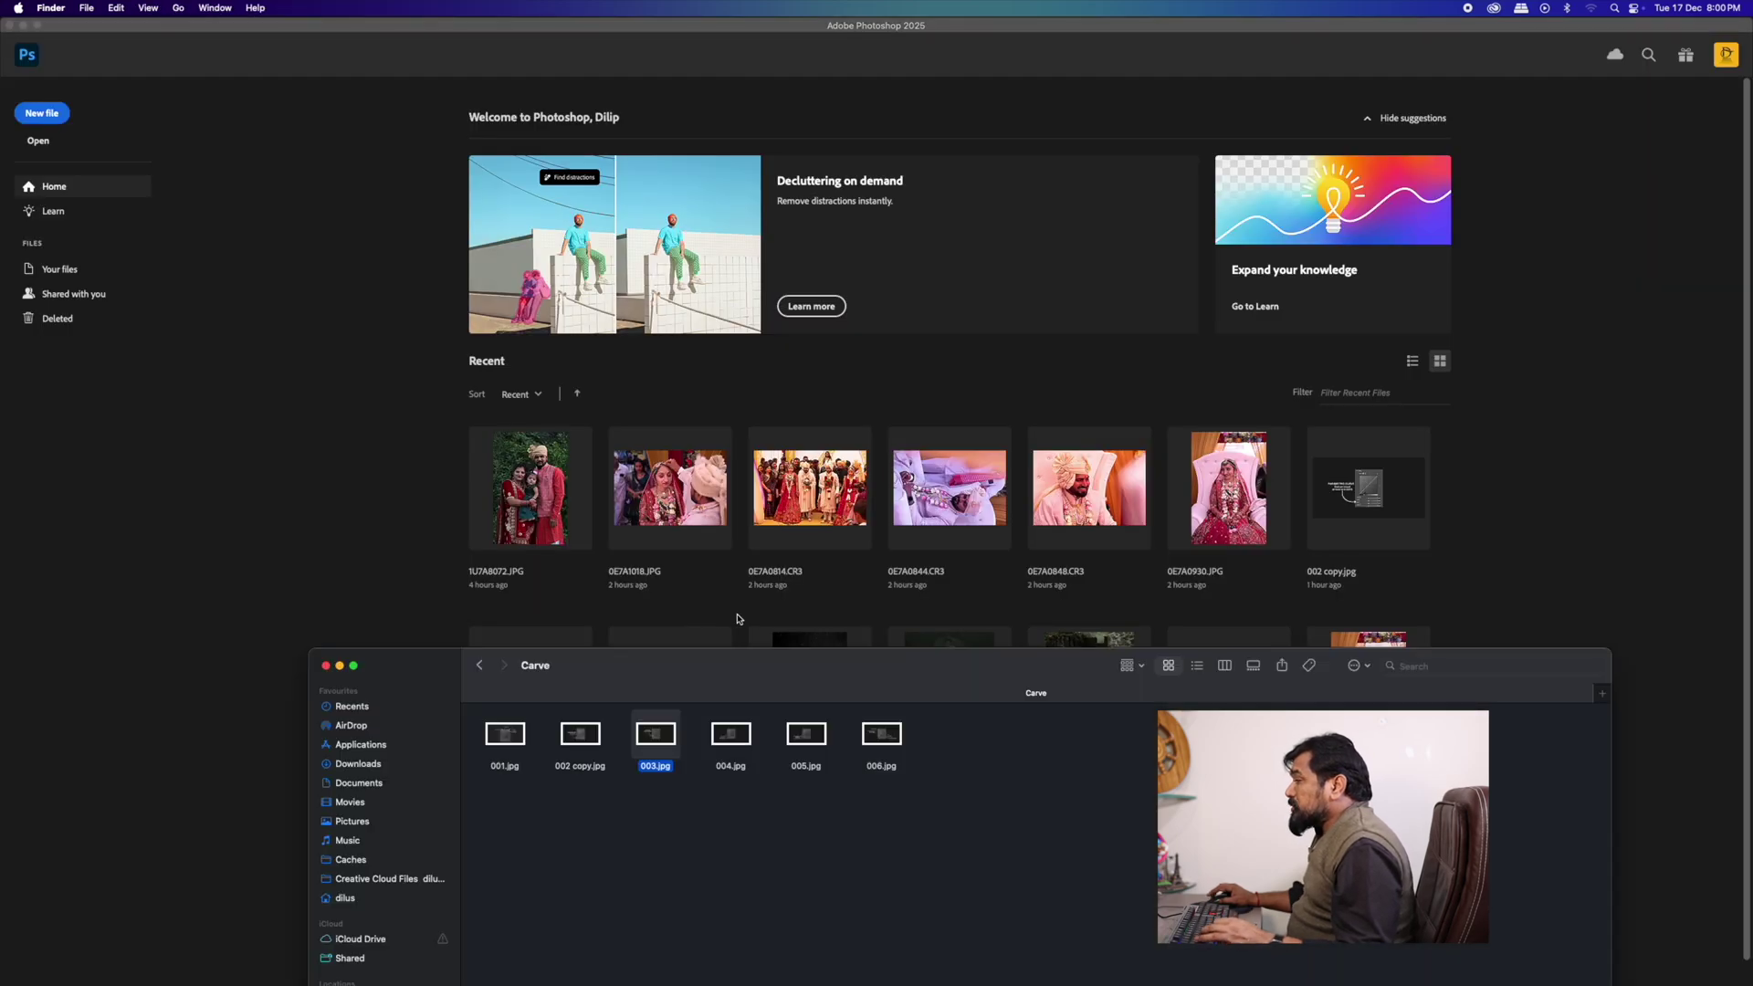
click(731, 736)
key(space)
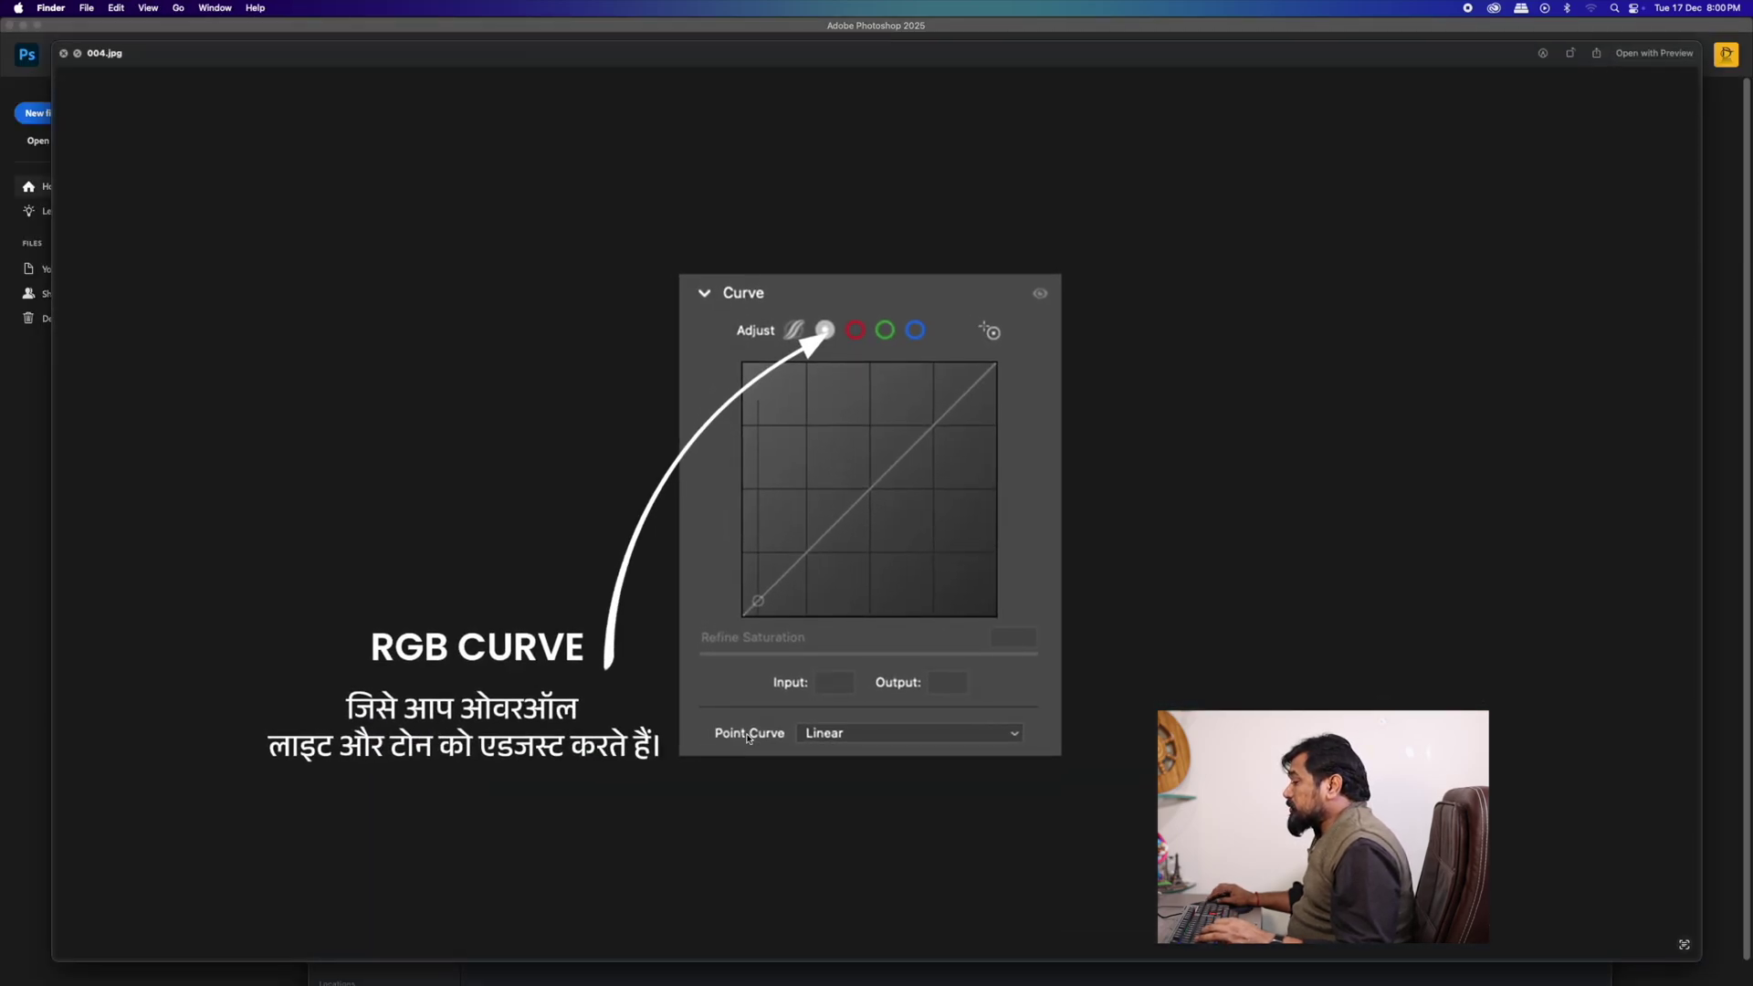
key(space)
right_click(747, 737)
mouse_move(822, 682)
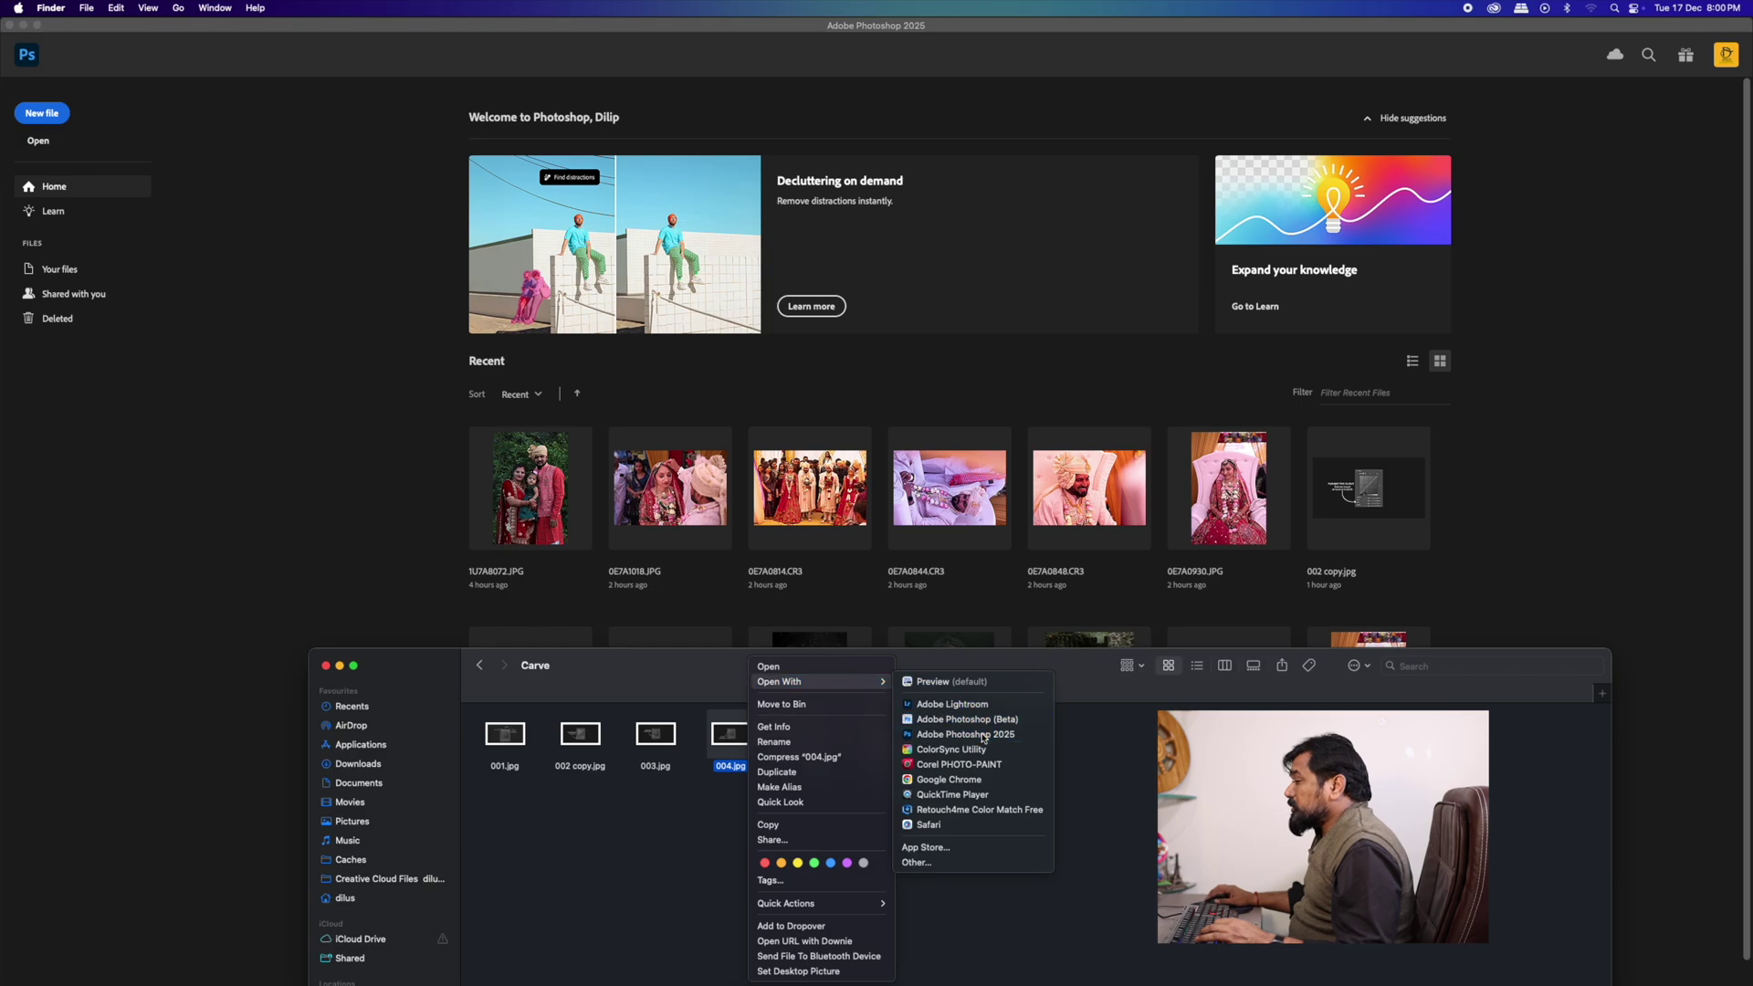
click(983, 736)
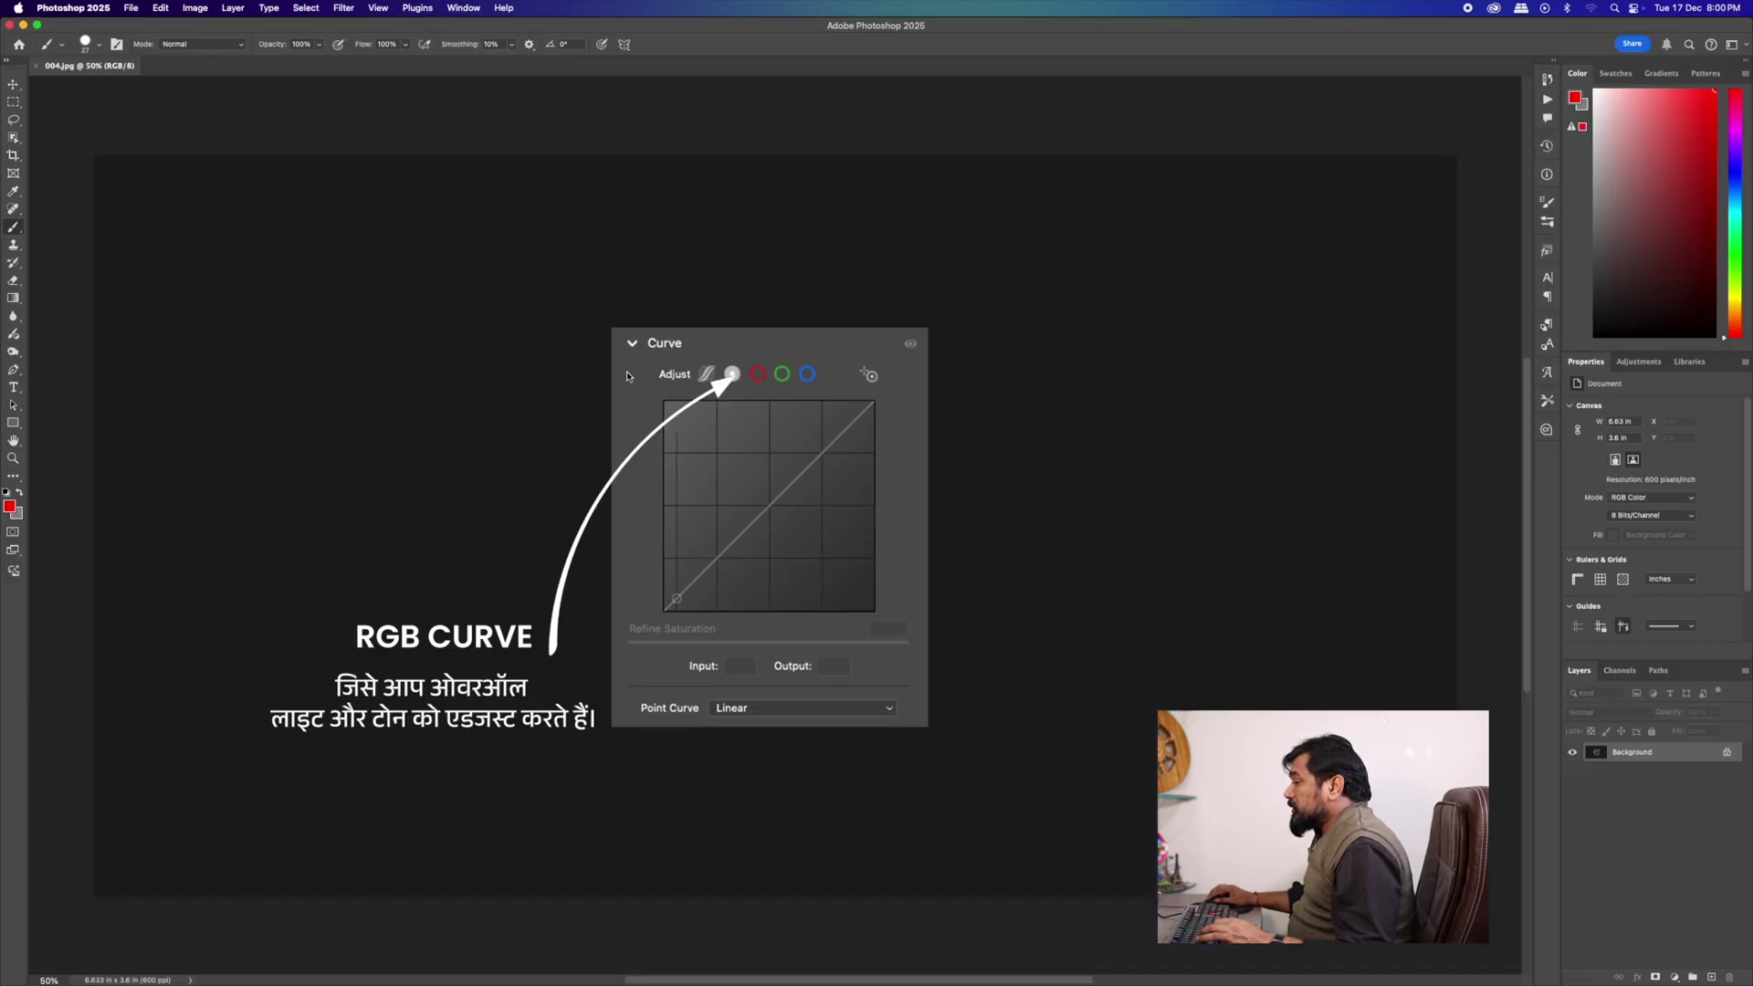
- Circle the Curve panel image and the RGB Curve label in red, and outline the graph area inside the panel
mouse_move(578, 319)
mouse_down()
mouse_move(571, 637)
mouse_move(935, 474)
mouse_move(584, 360)
mouse_move(603, 496)
mouse_up()
mouse_move(354, 599)
mouse_down()
mouse_move(498, 707)
mouse_move(537, 585)
mouse_move(398, 653)
mouse_move(493, 676)
mouse_up()
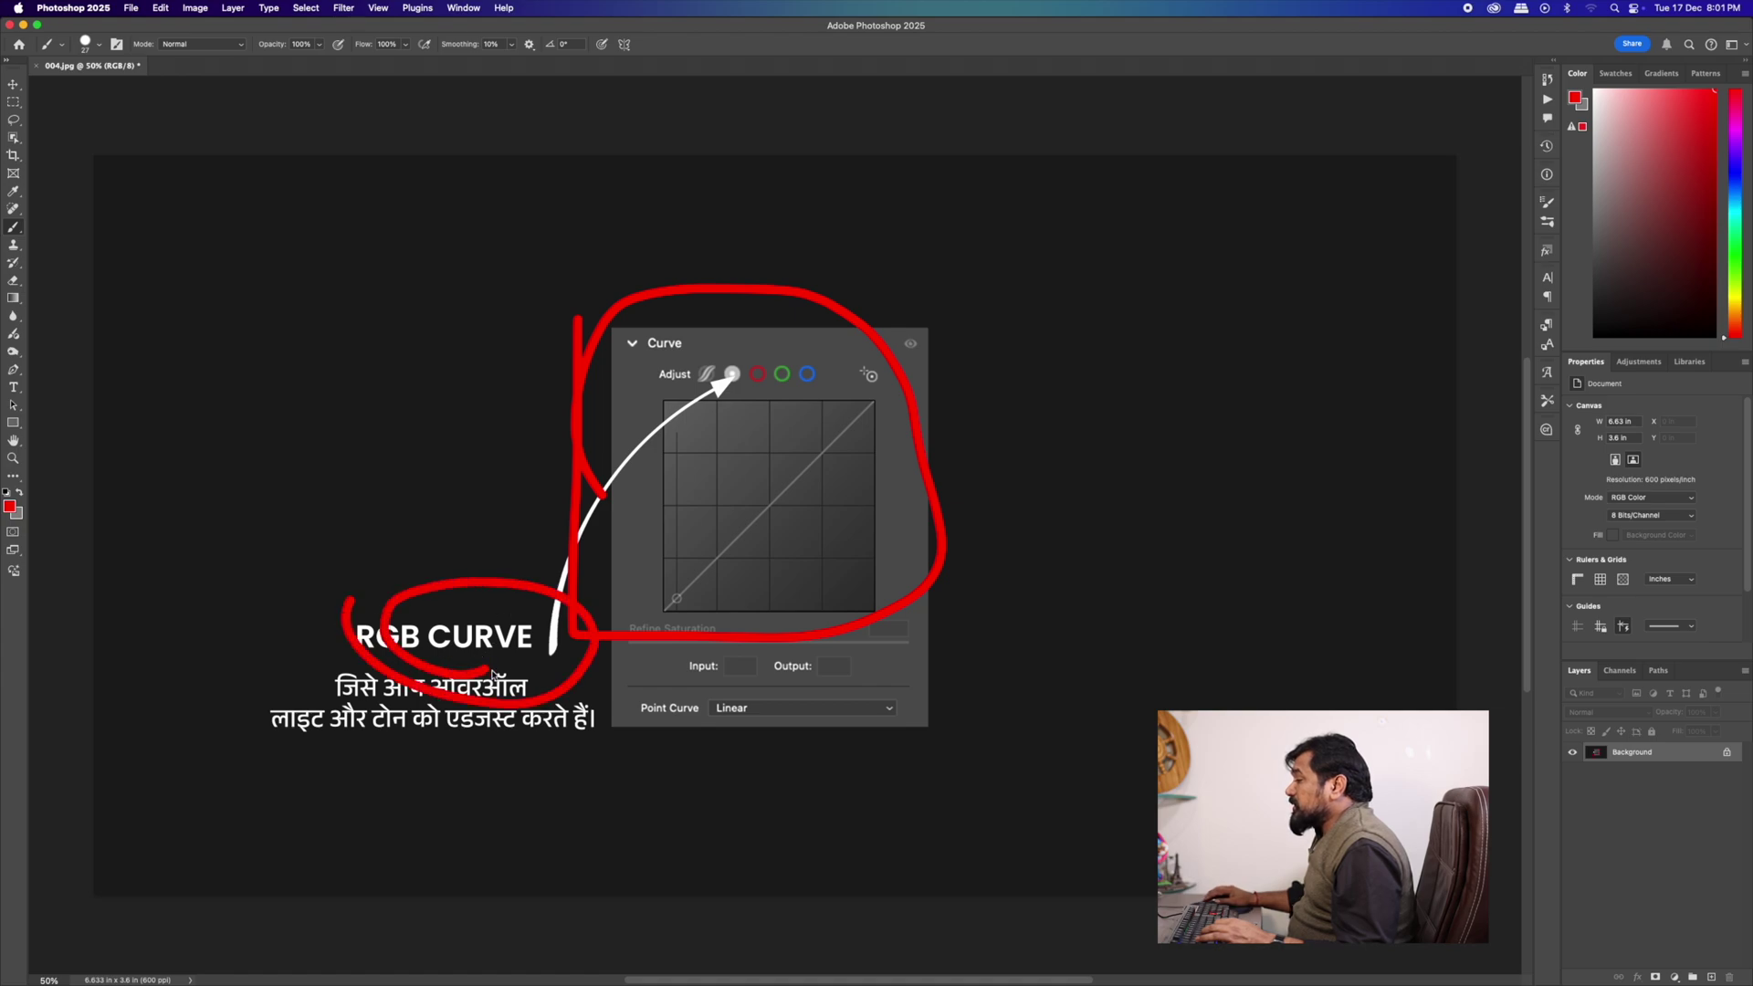
mouse_move(685, 413)
mouse_down()
mouse_move(693, 569)
mouse_move(807, 576)
mouse_move(853, 428)
mouse_move(684, 418)
mouse_up()
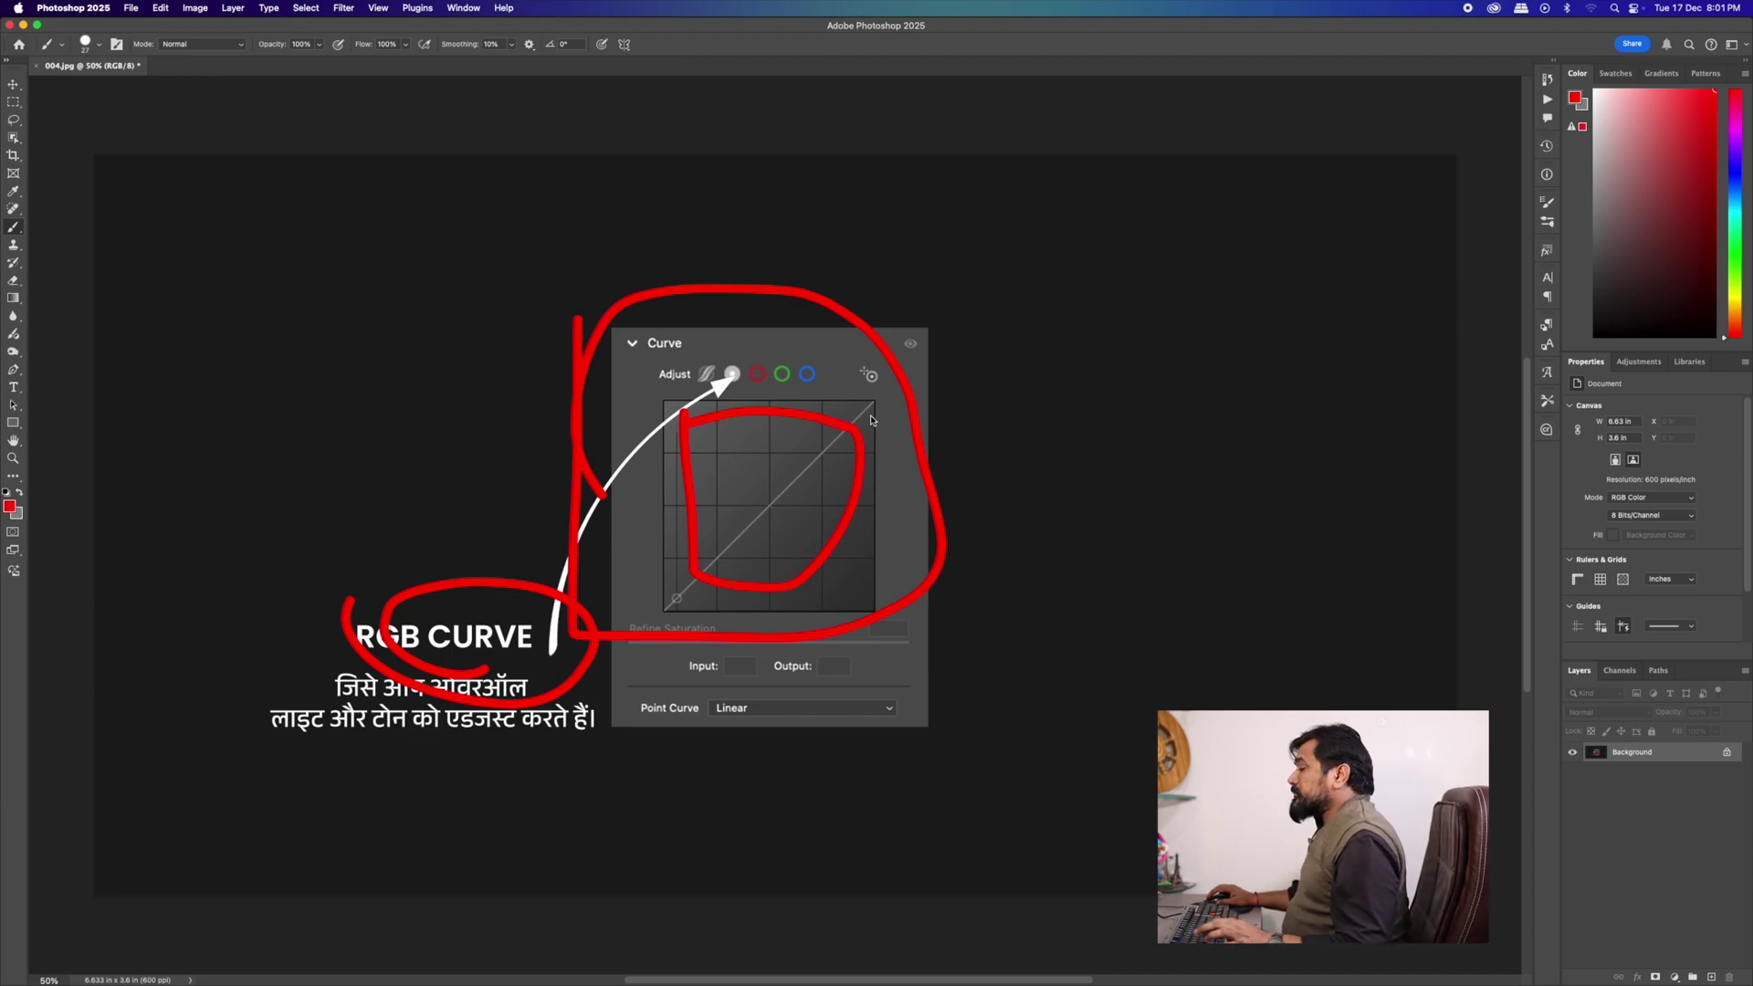
- Close 004.jpg without saving and open 005.jpg from the Carve folder in Photoshop 2025
key(super+w)
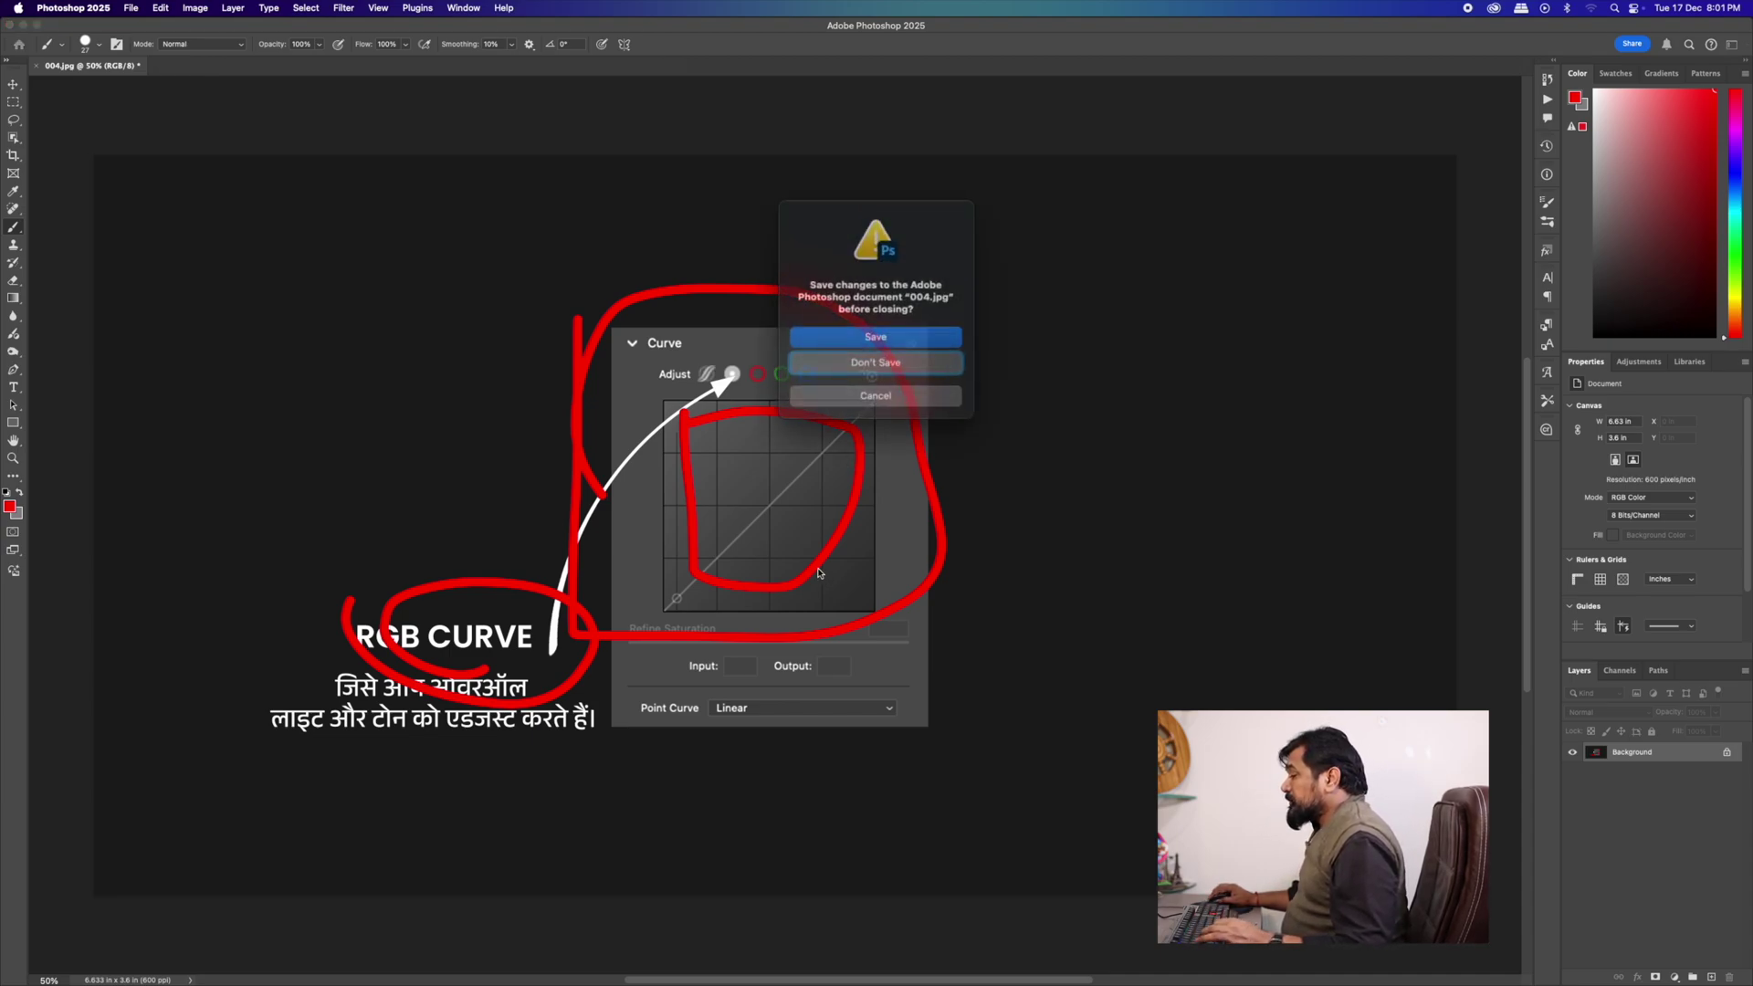
key(d)
key(super+Tab)
click(804, 730)
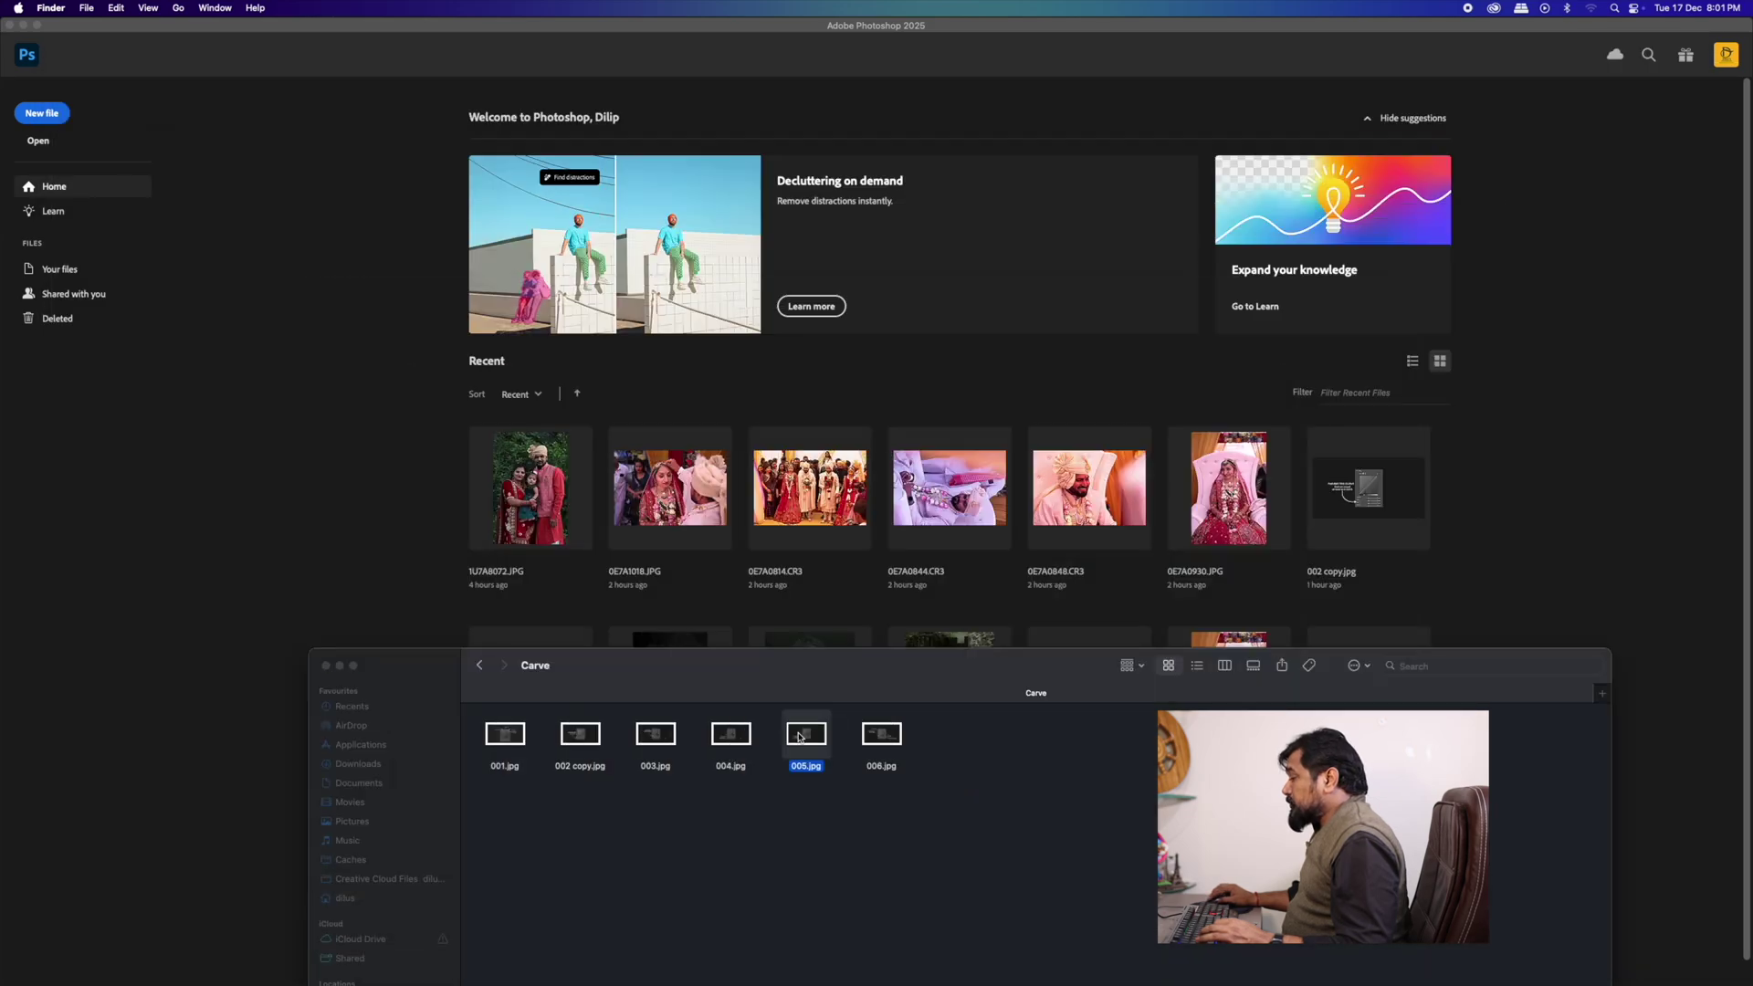
right_click(805, 730)
mouse_move(888, 685)
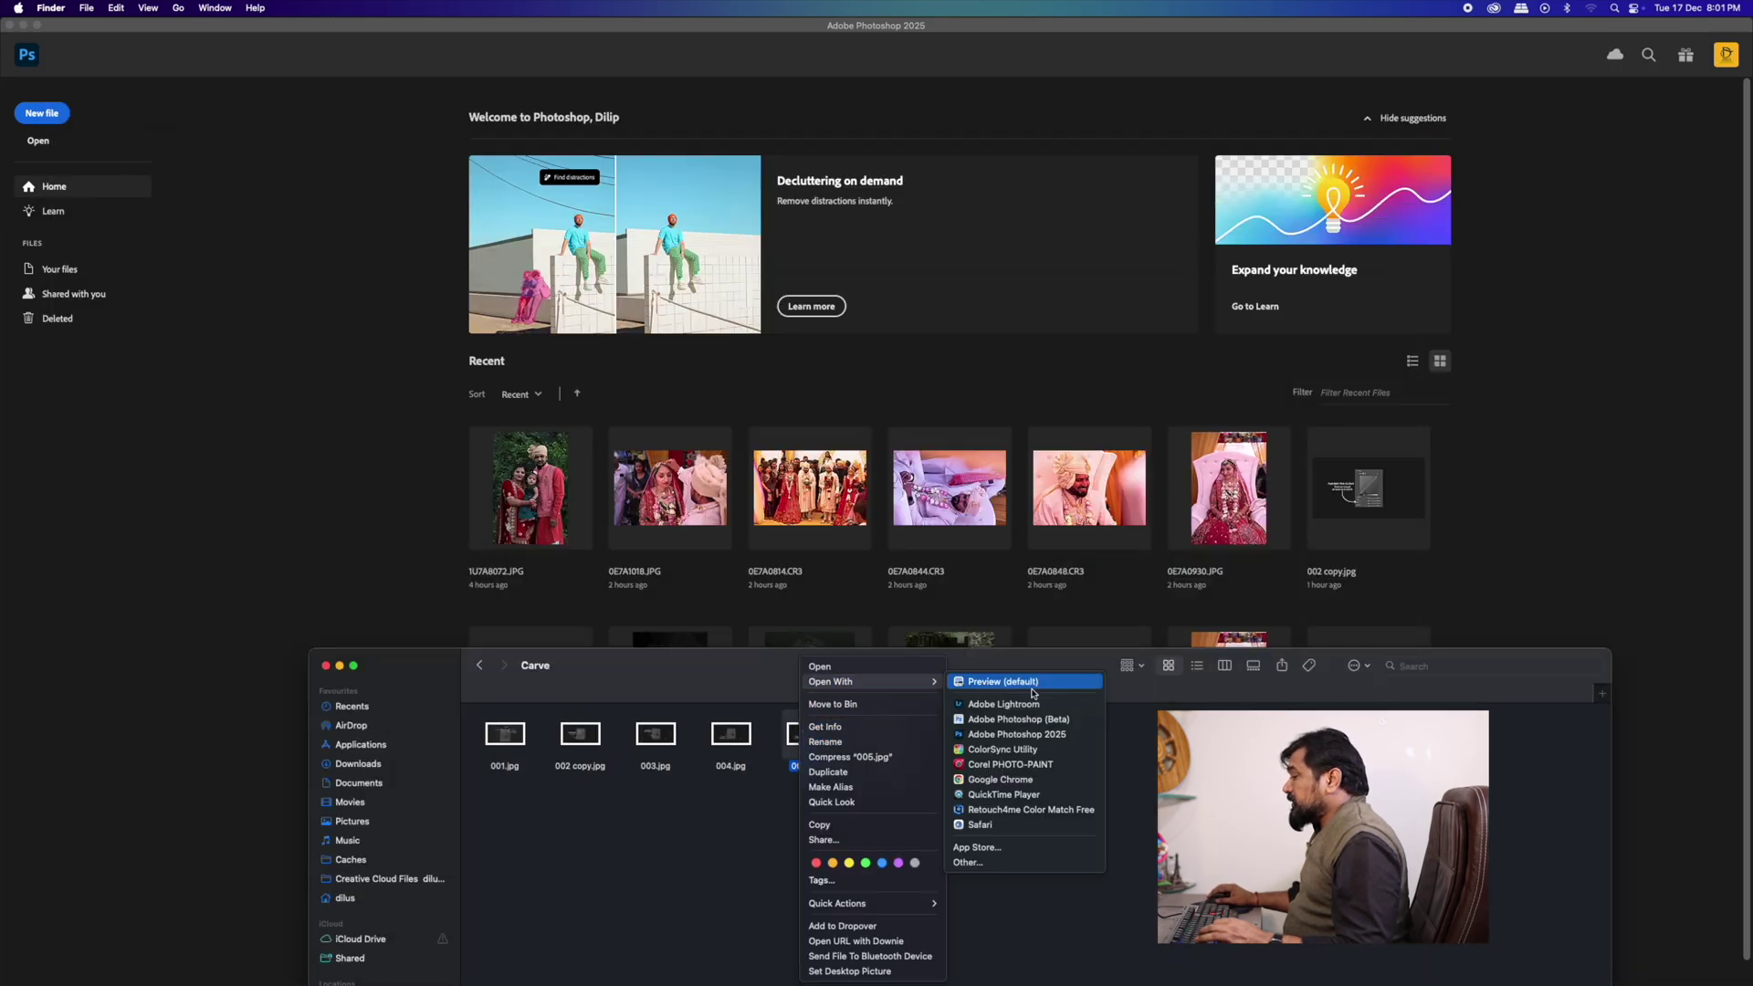
click(1004, 723)
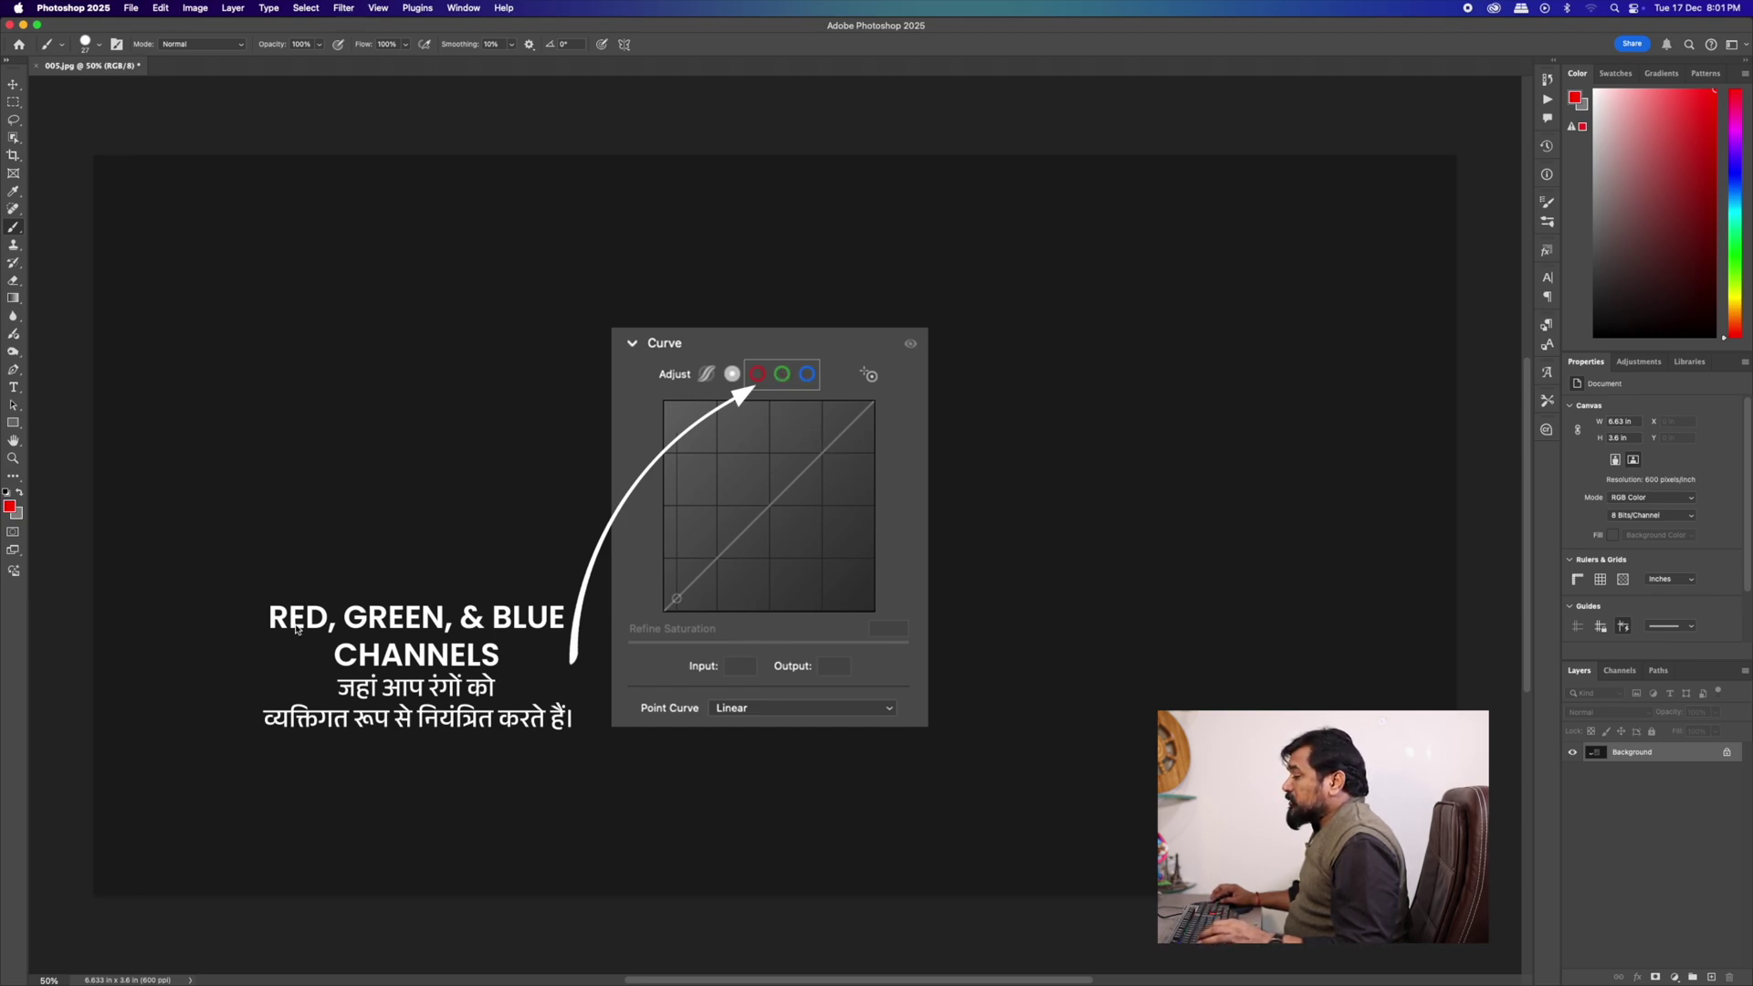
- Underline both lines of the RED, GREEN, & BLUE CHANNELS heading and the last line of its Hindi caption in red
drag(272, 630, 582, 626)
drag(378, 677, 533, 670)
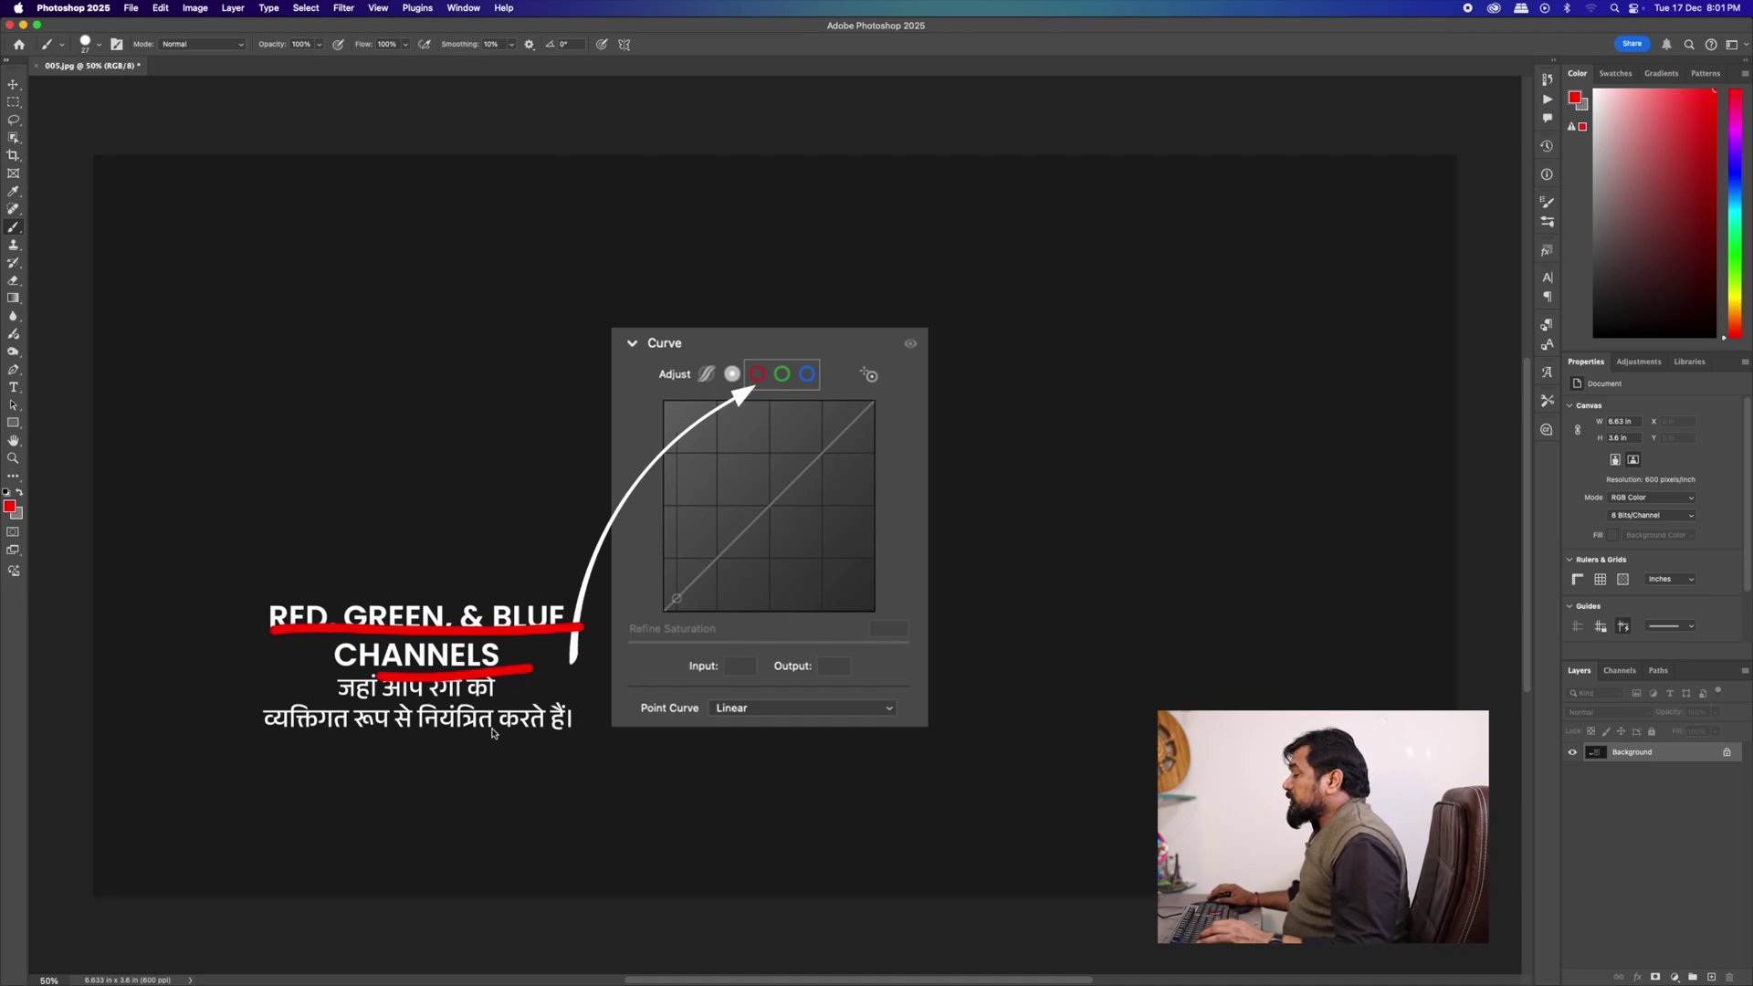
drag(363, 744, 568, 743)
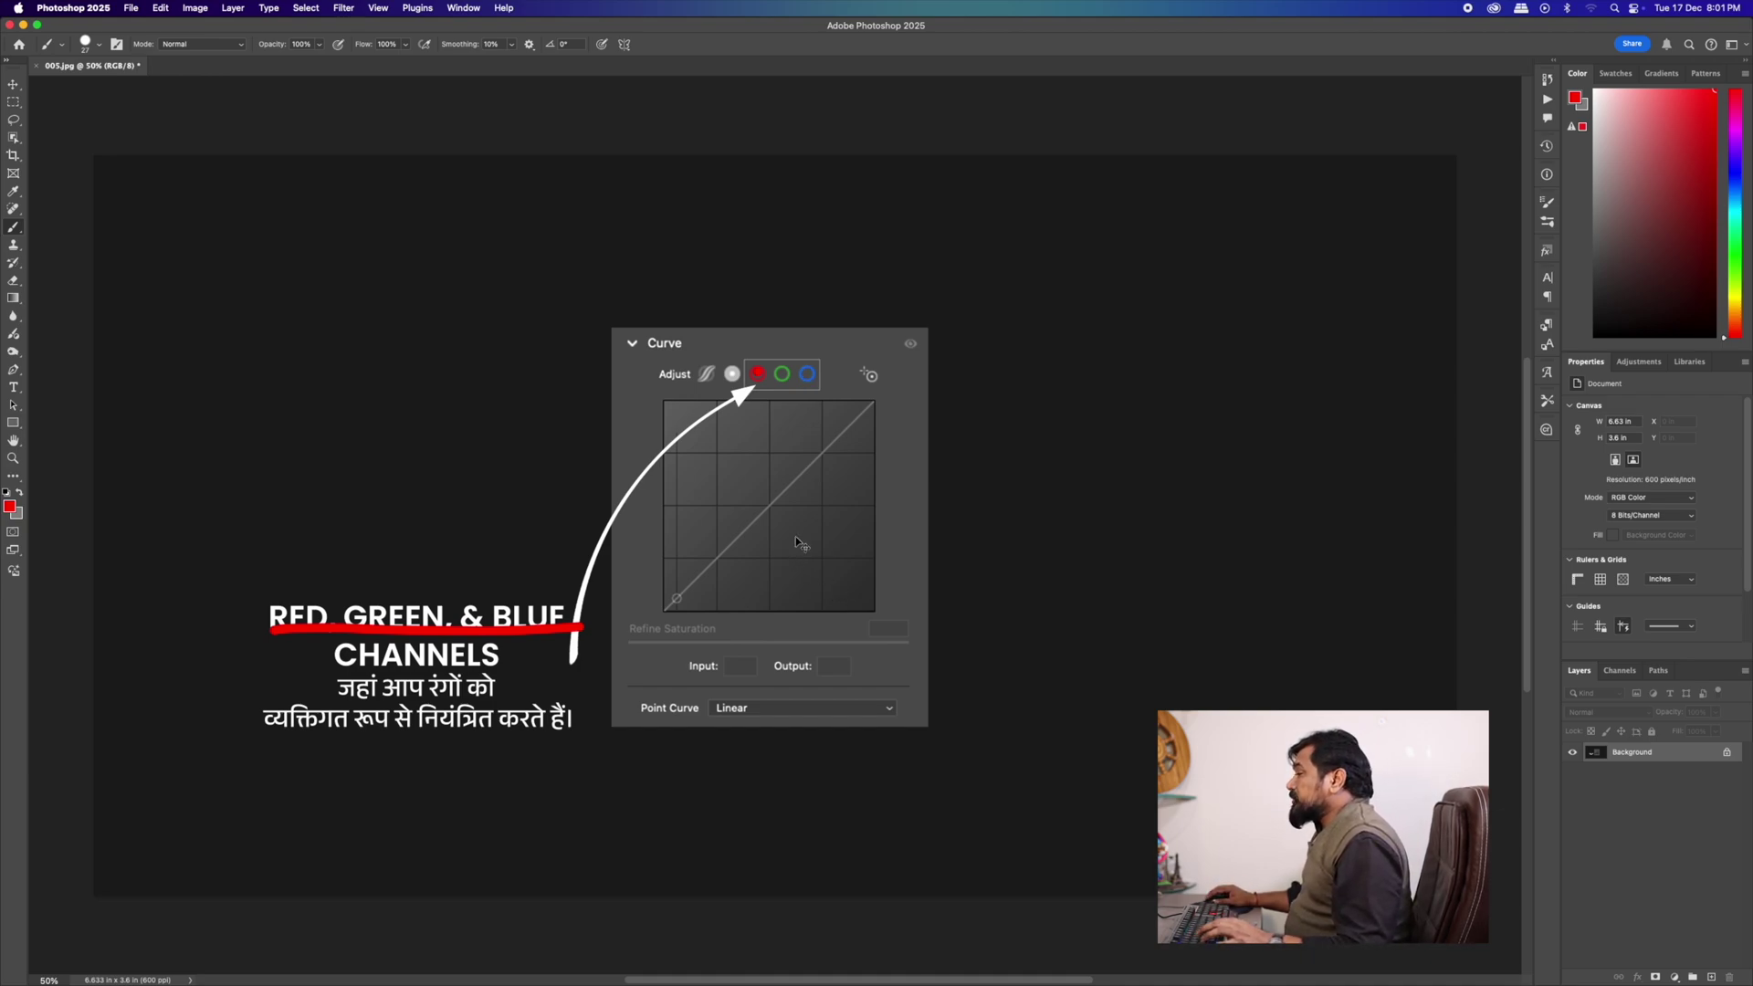
- Close 005.jpg without saving and open 006.jpg from the Carve folder in Photoshop 2025
key(super+w)
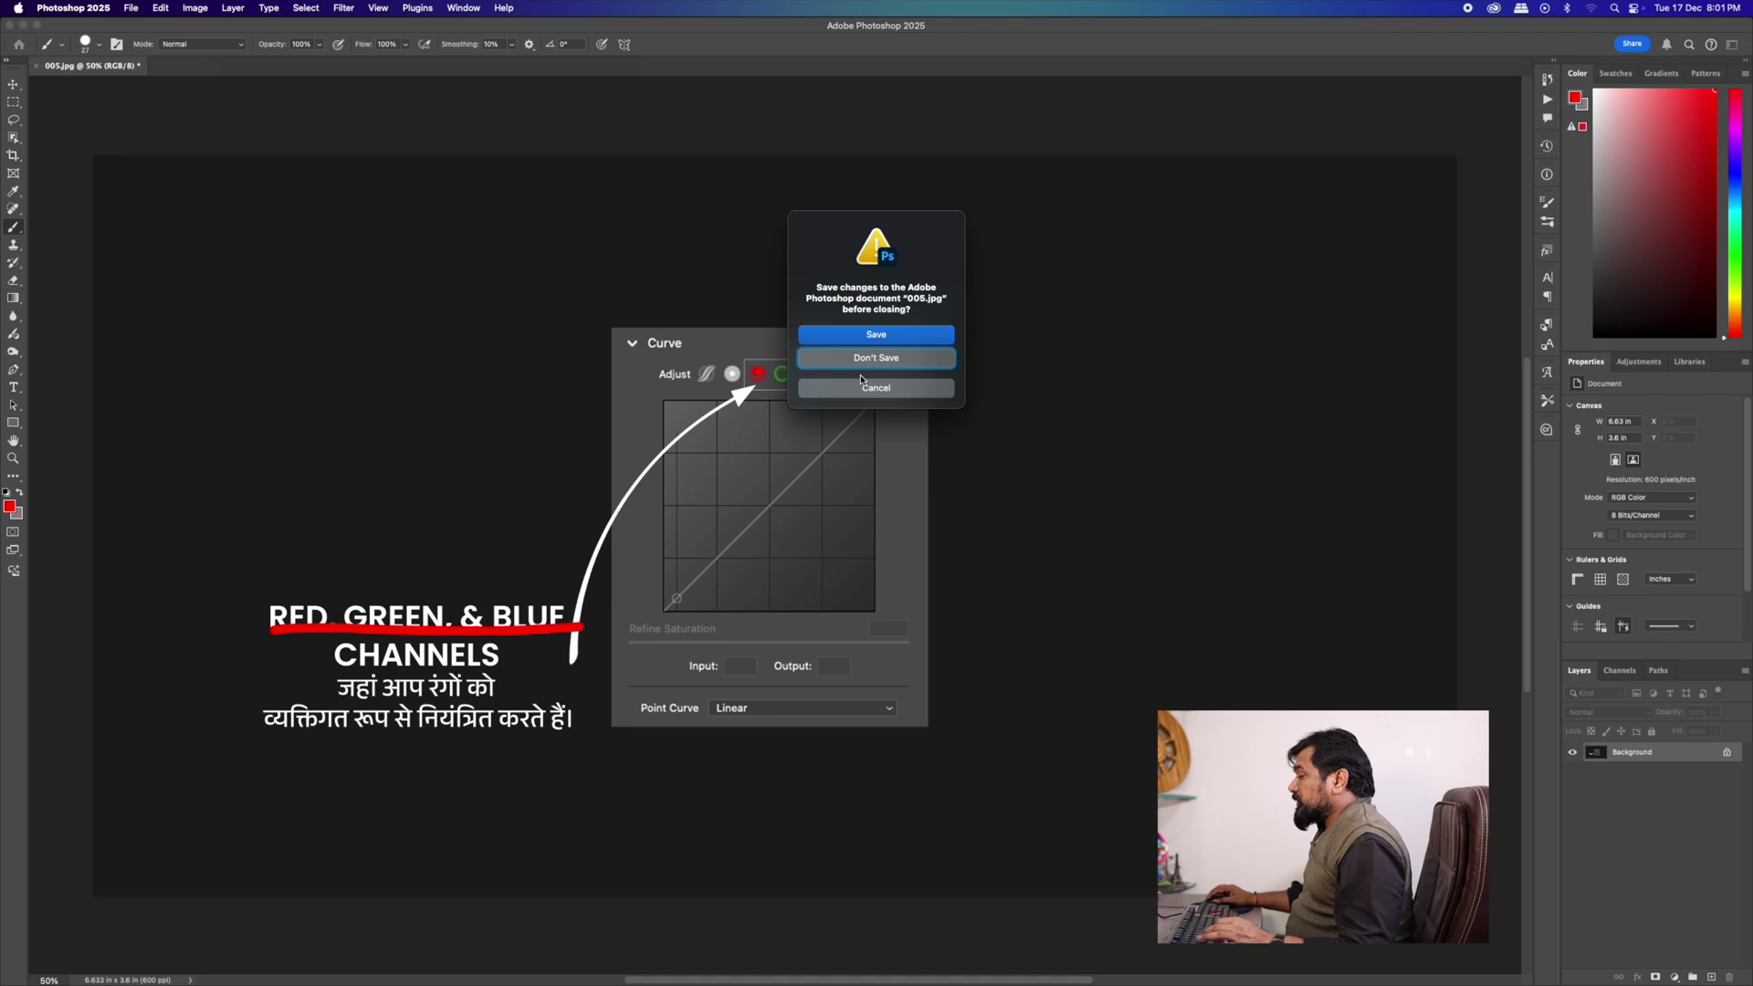
key(space)
key(super+Tab)
click(881, 735)
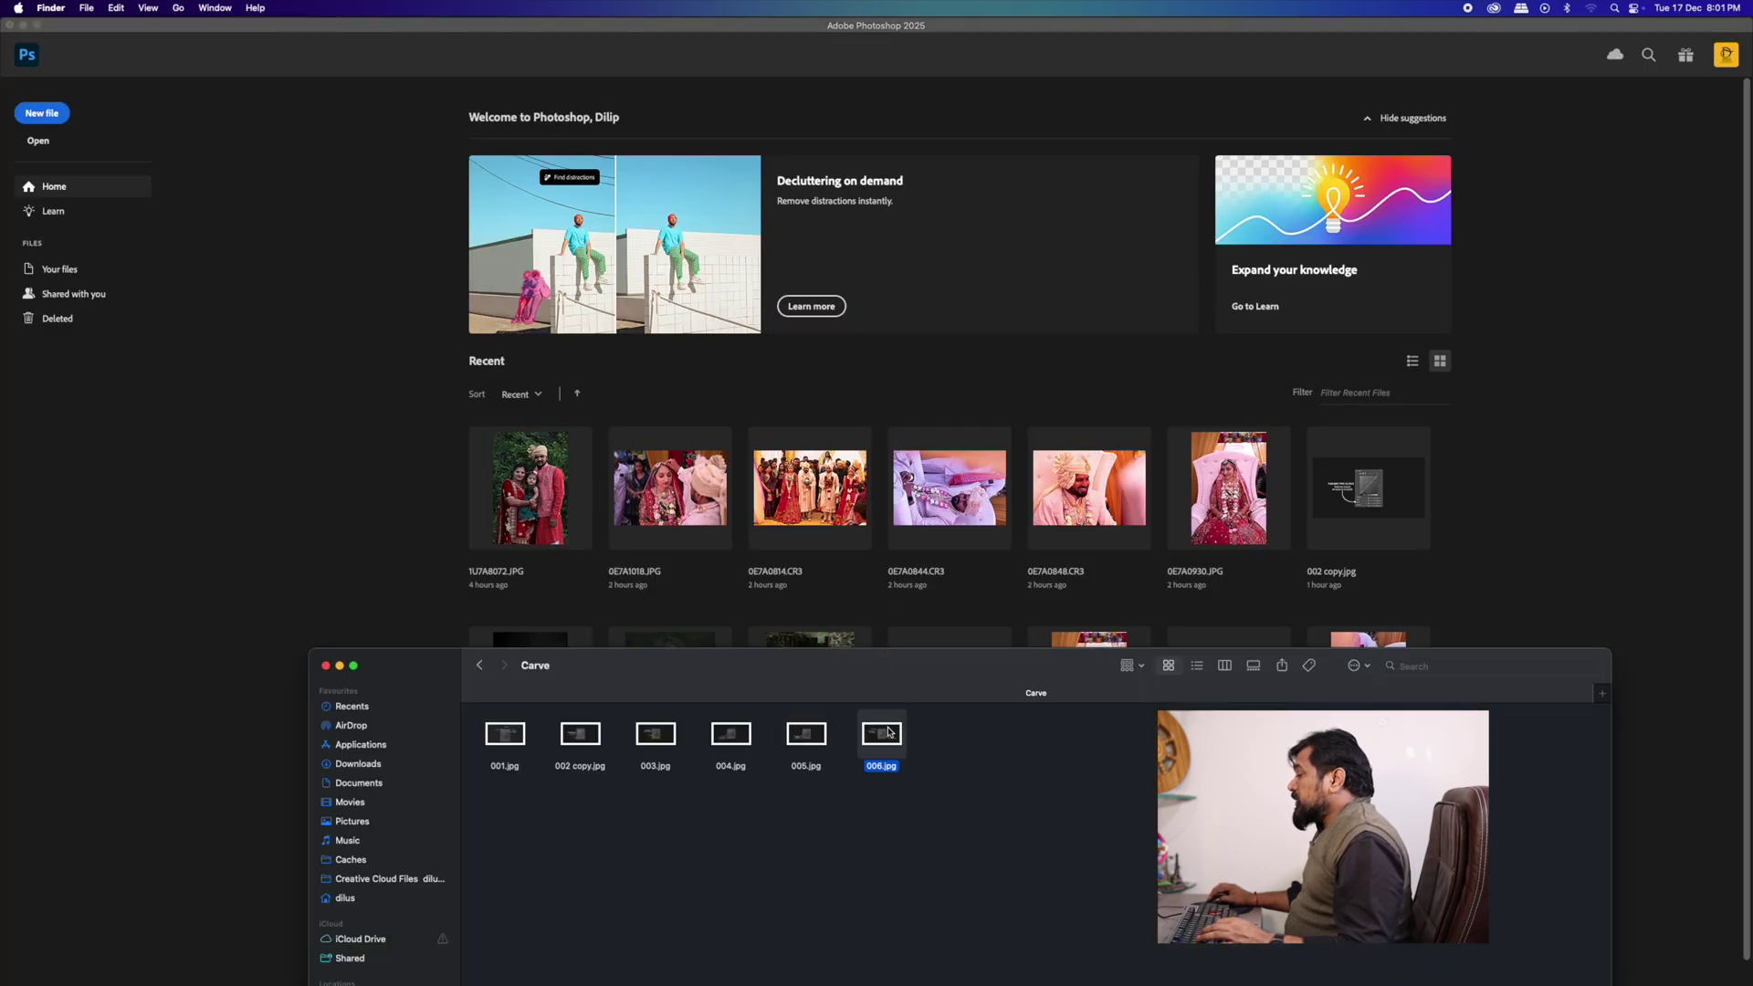
right_click(891, 735)
mouse_move(968, 682)
click(1152, 736)
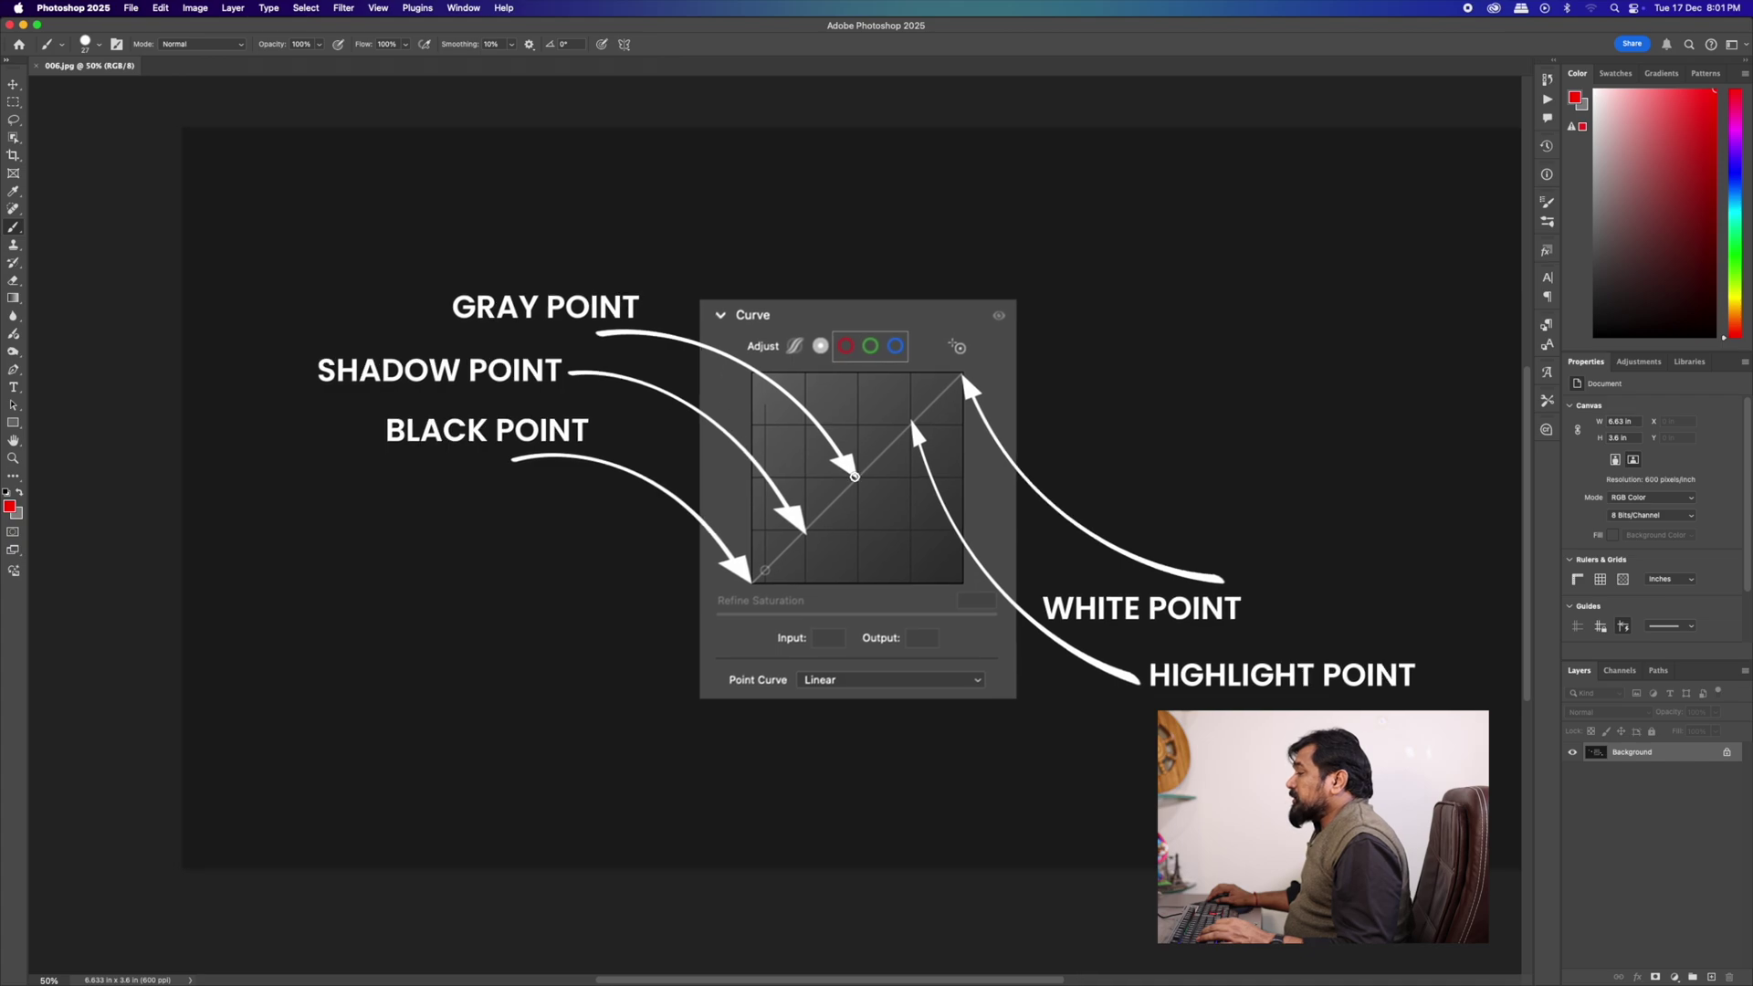
- Dot the middle of the curve and underline the GRAY POINT label in red, and undo the extra strokes drawn above the label
click(857, 476)
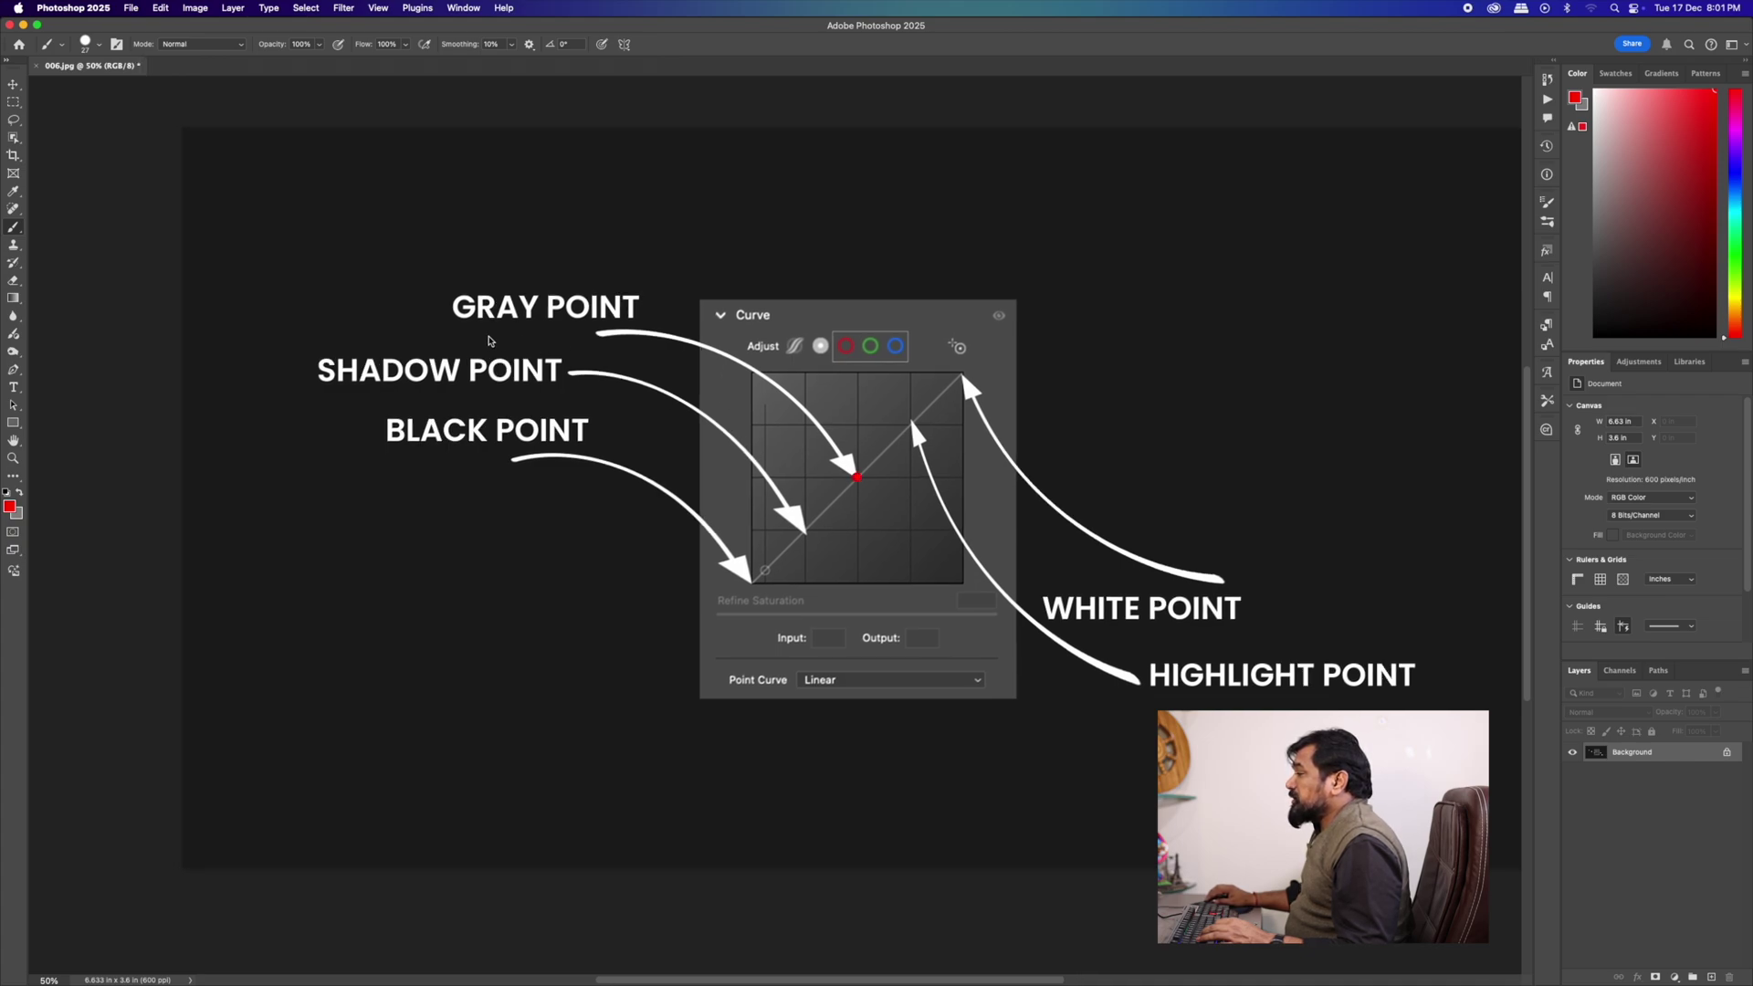
drag(475, 332, 628, 333)
mouse_move(572, 252)
mouse_down()
mouse_move(637, 236)
mouse_move(654, 218)
mouse_move(719, 237)
mouse_up()
key(super+z)
key(super+z)
key(super+z)
key(super+z)
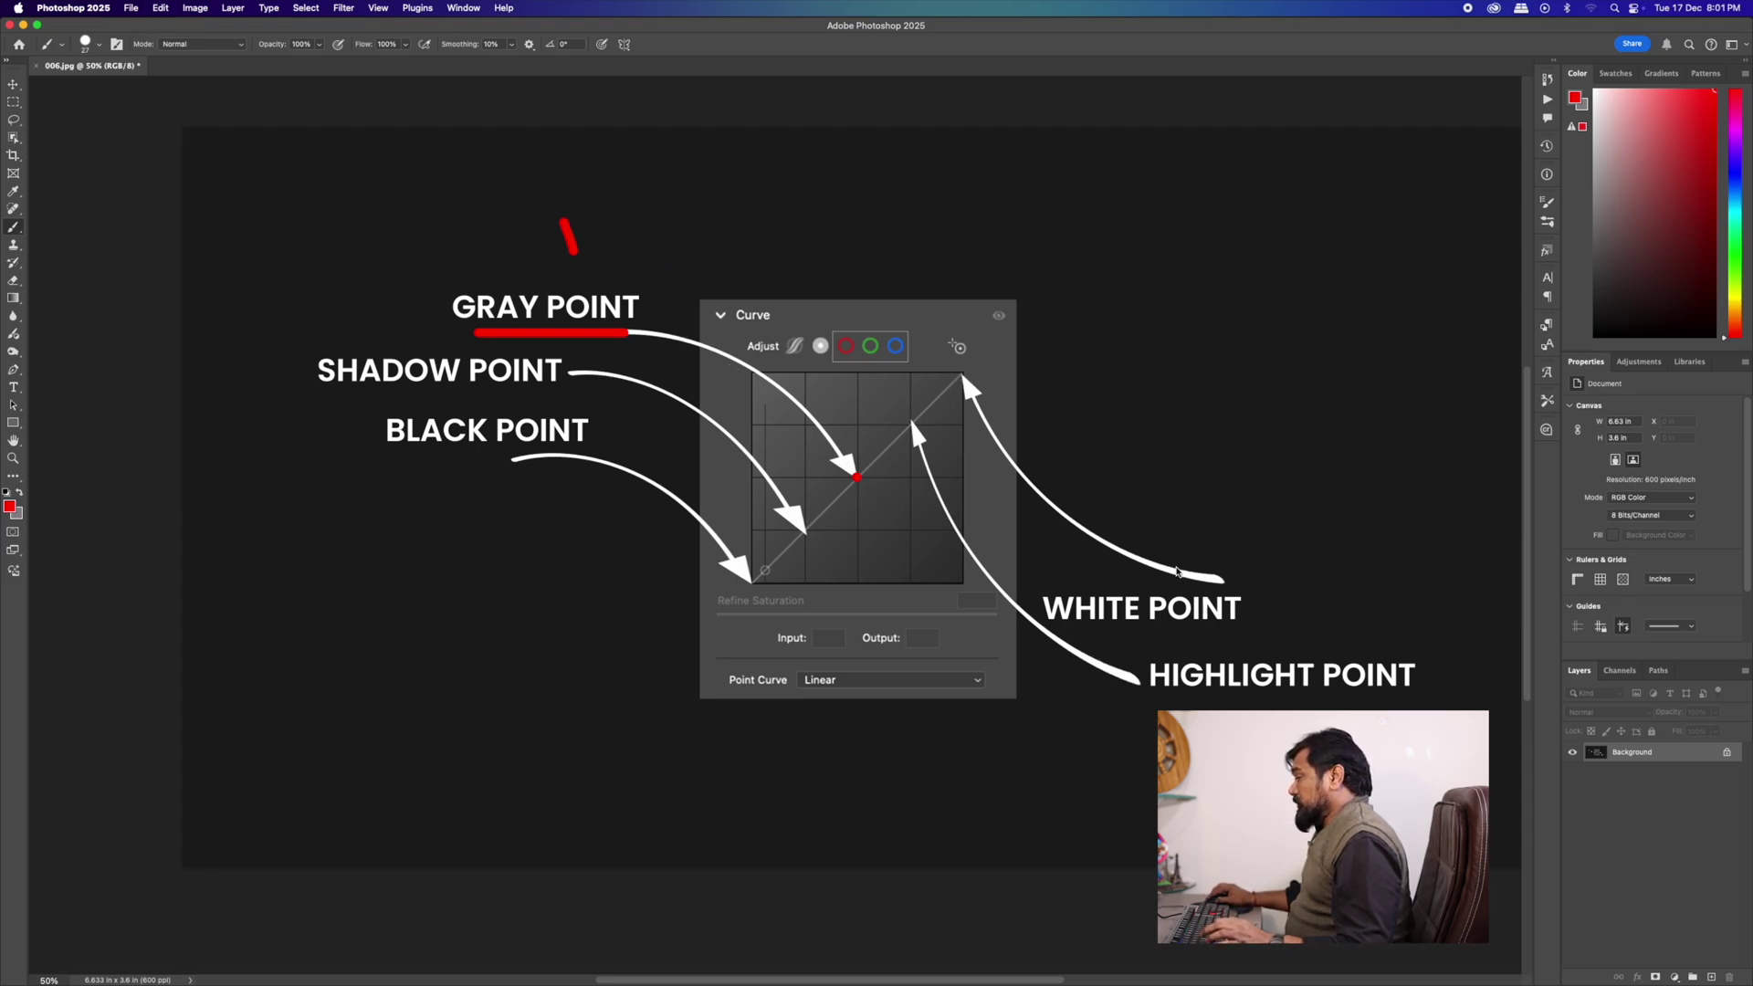
- Tick the WHITE POINT label, mark the curve's upper end, and underline the HIGHLIGHT POINT label in red
mouse_move(1247, 599)
mouse_down()
mouse_move(1258, 612)
mouse_move(1338, 569)
mouse_up()
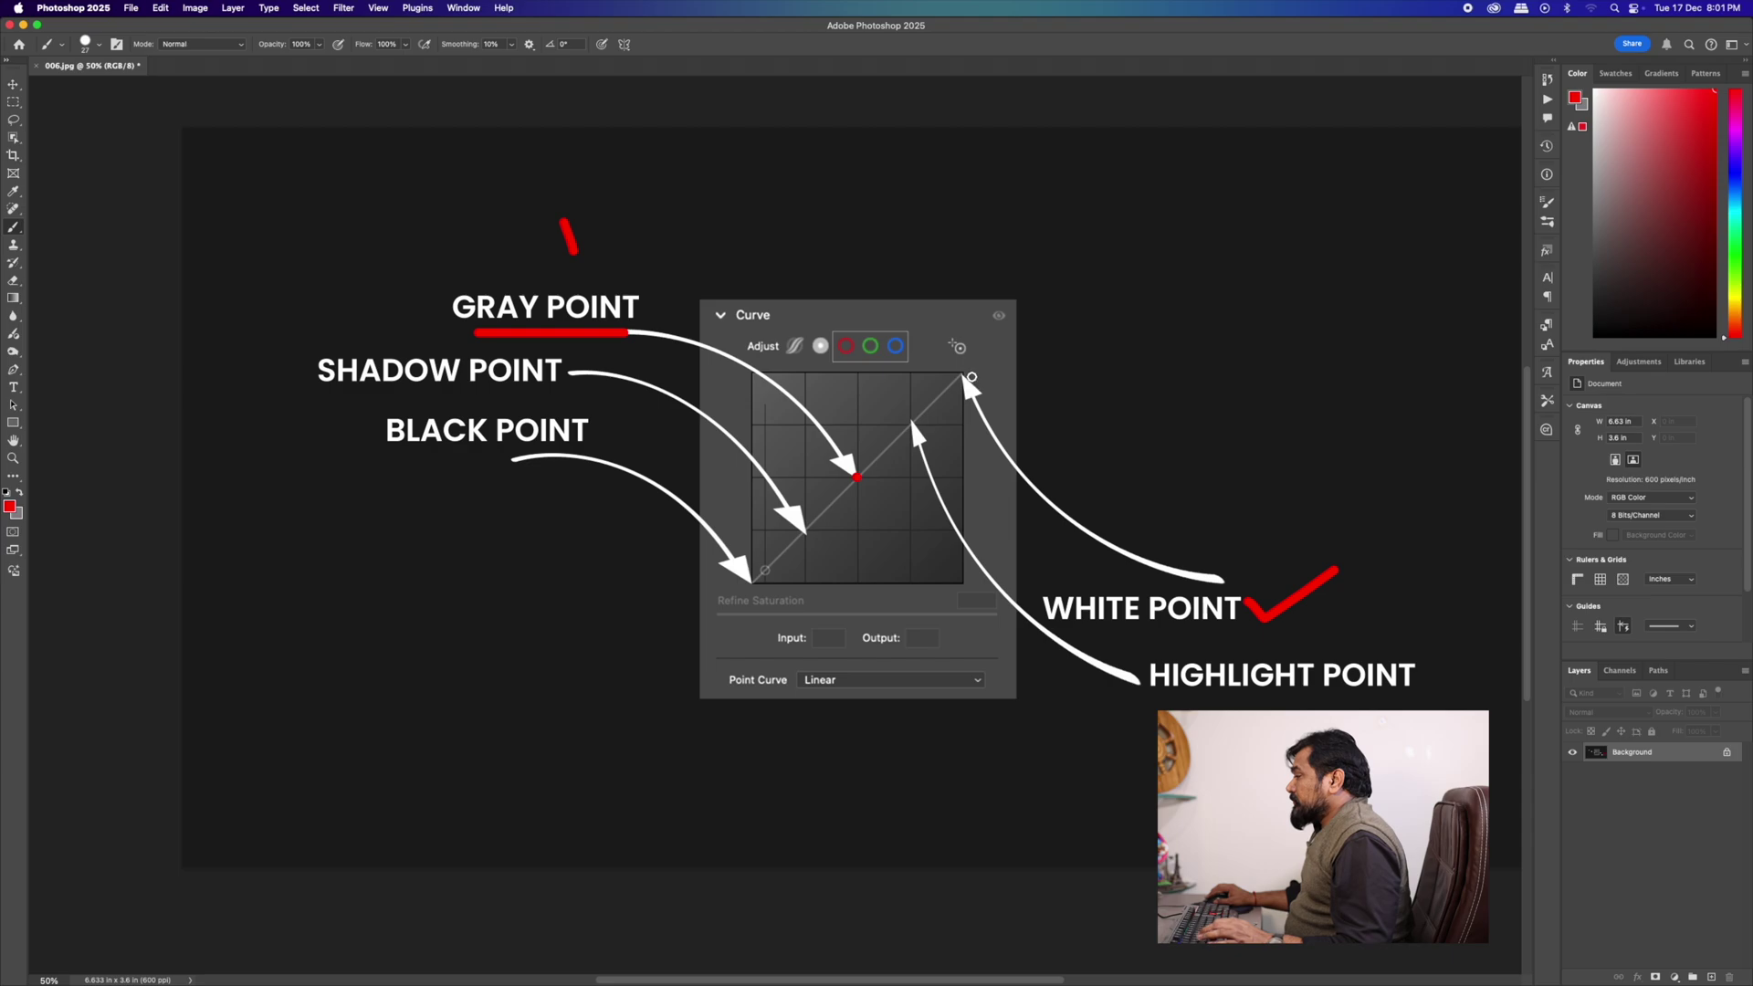
drag(958, 374, 970, 370)
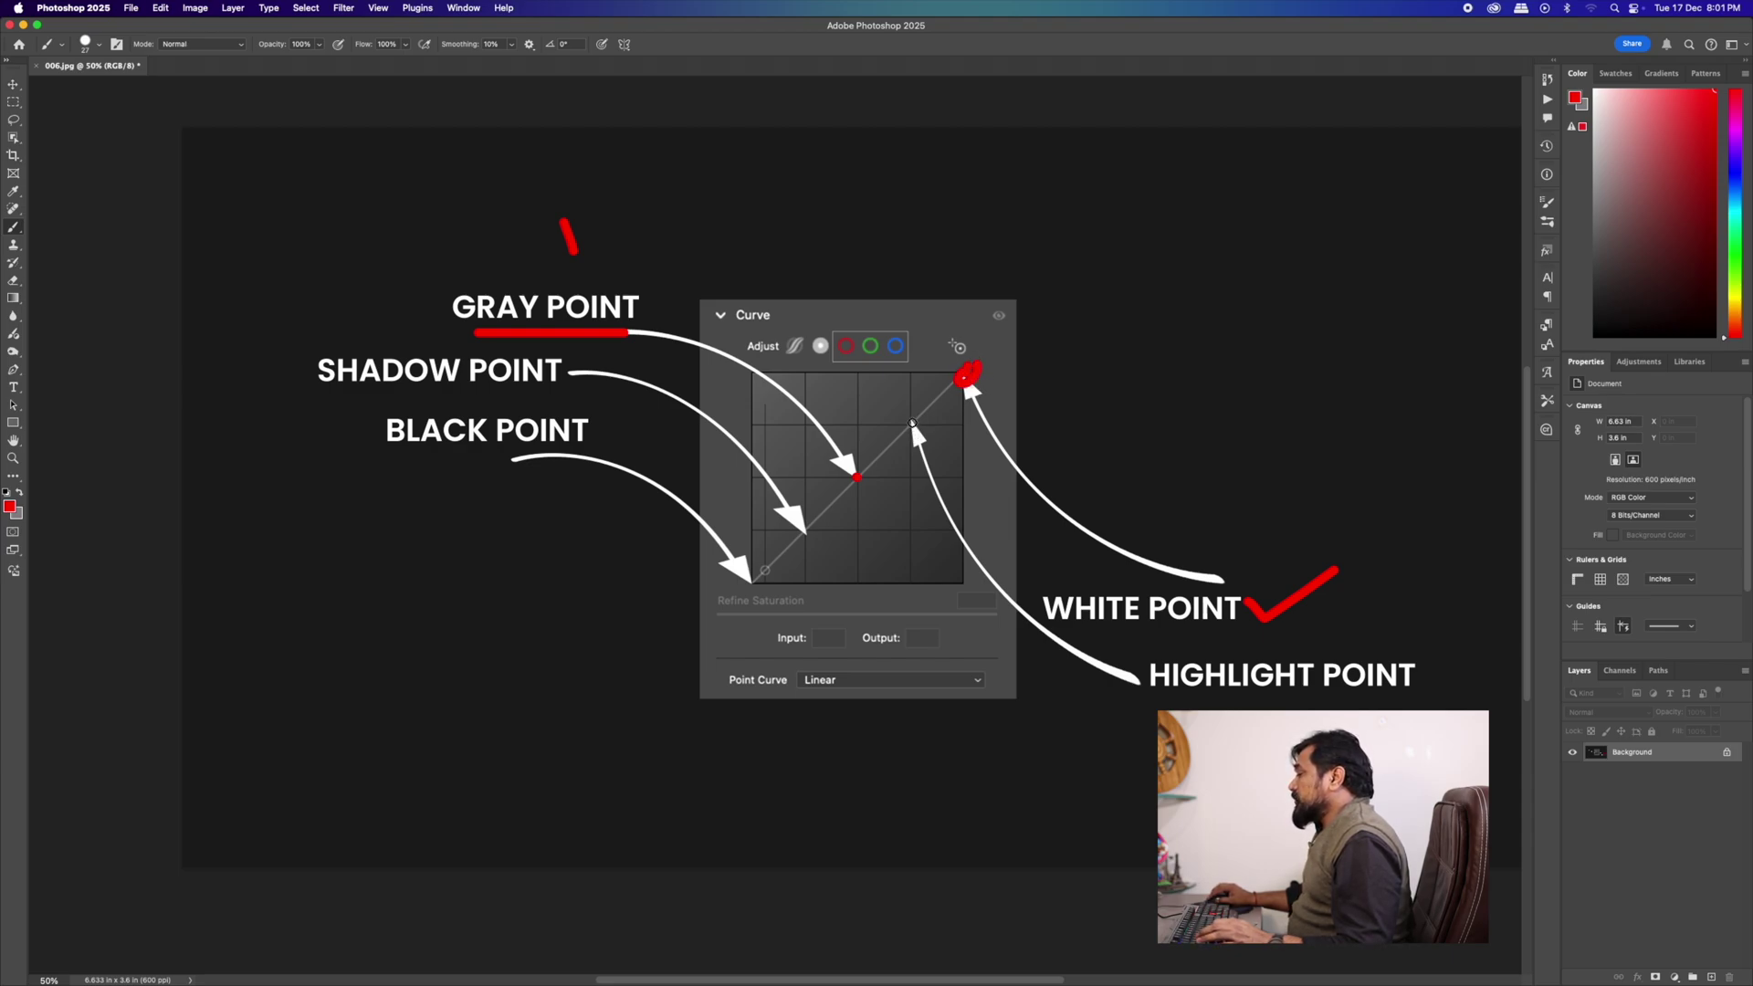
drag(1175, 695, 1402, 705)
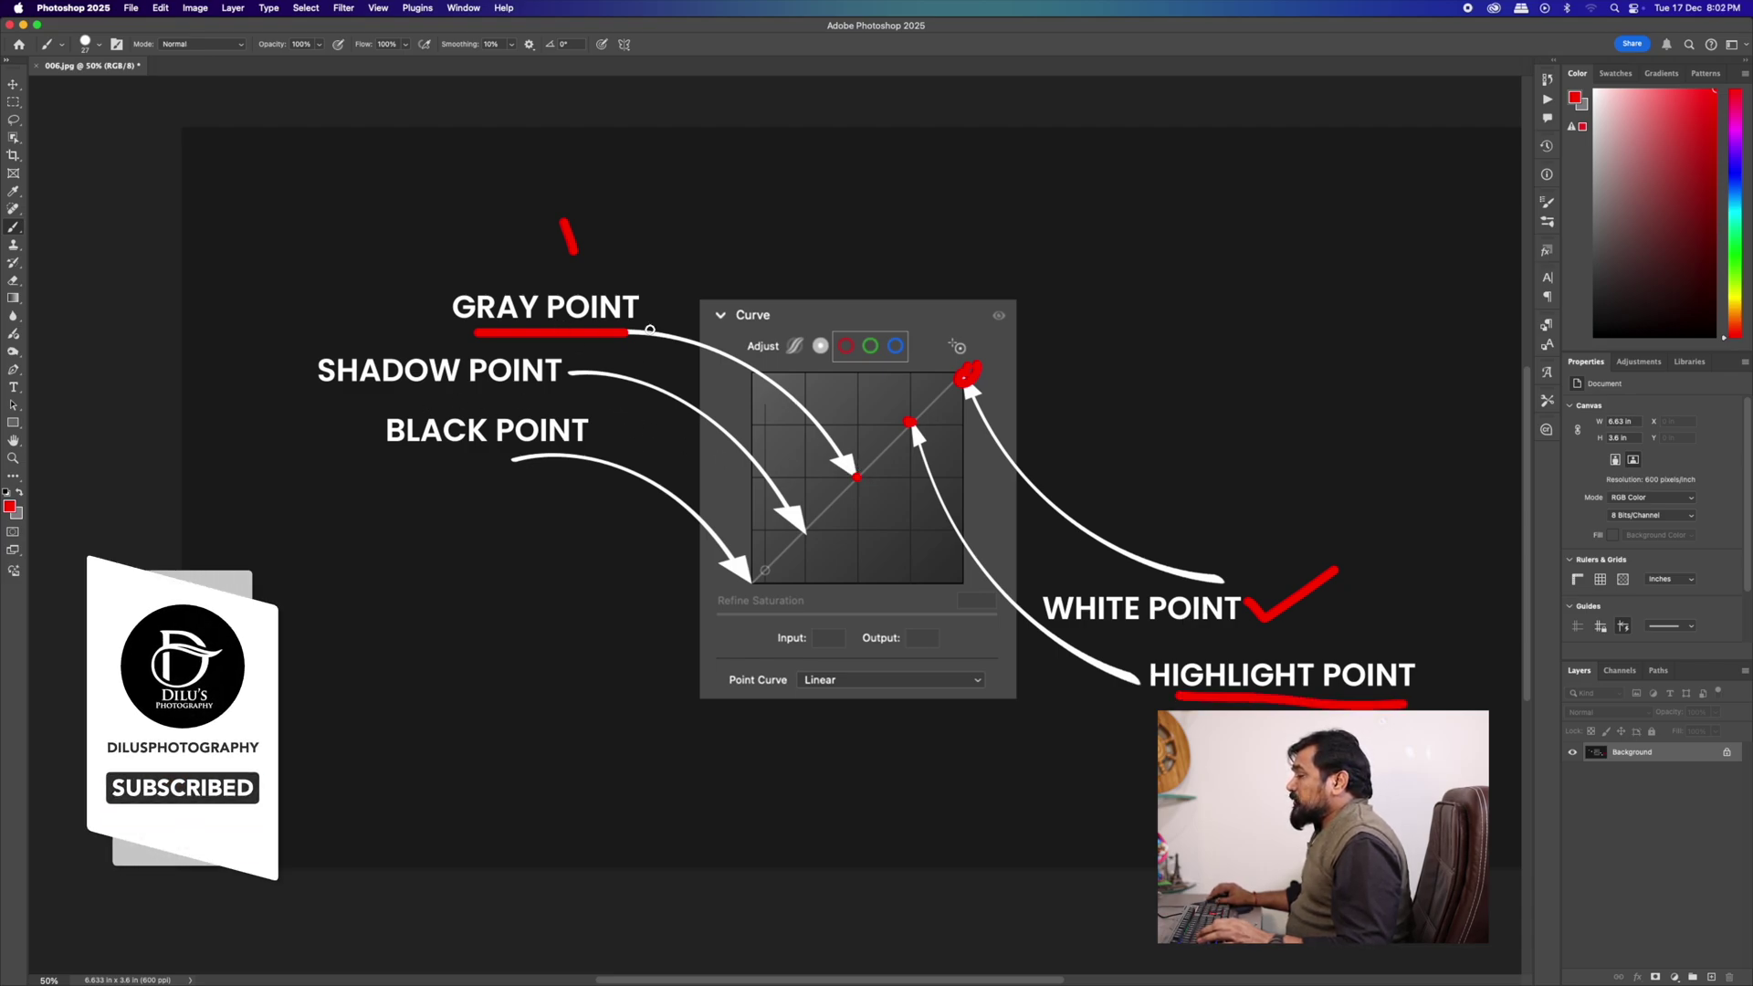
- Dot the shadow point on the curve and underline the SHADOW POINT and BLACK POINT labels in red
click(803, 529)
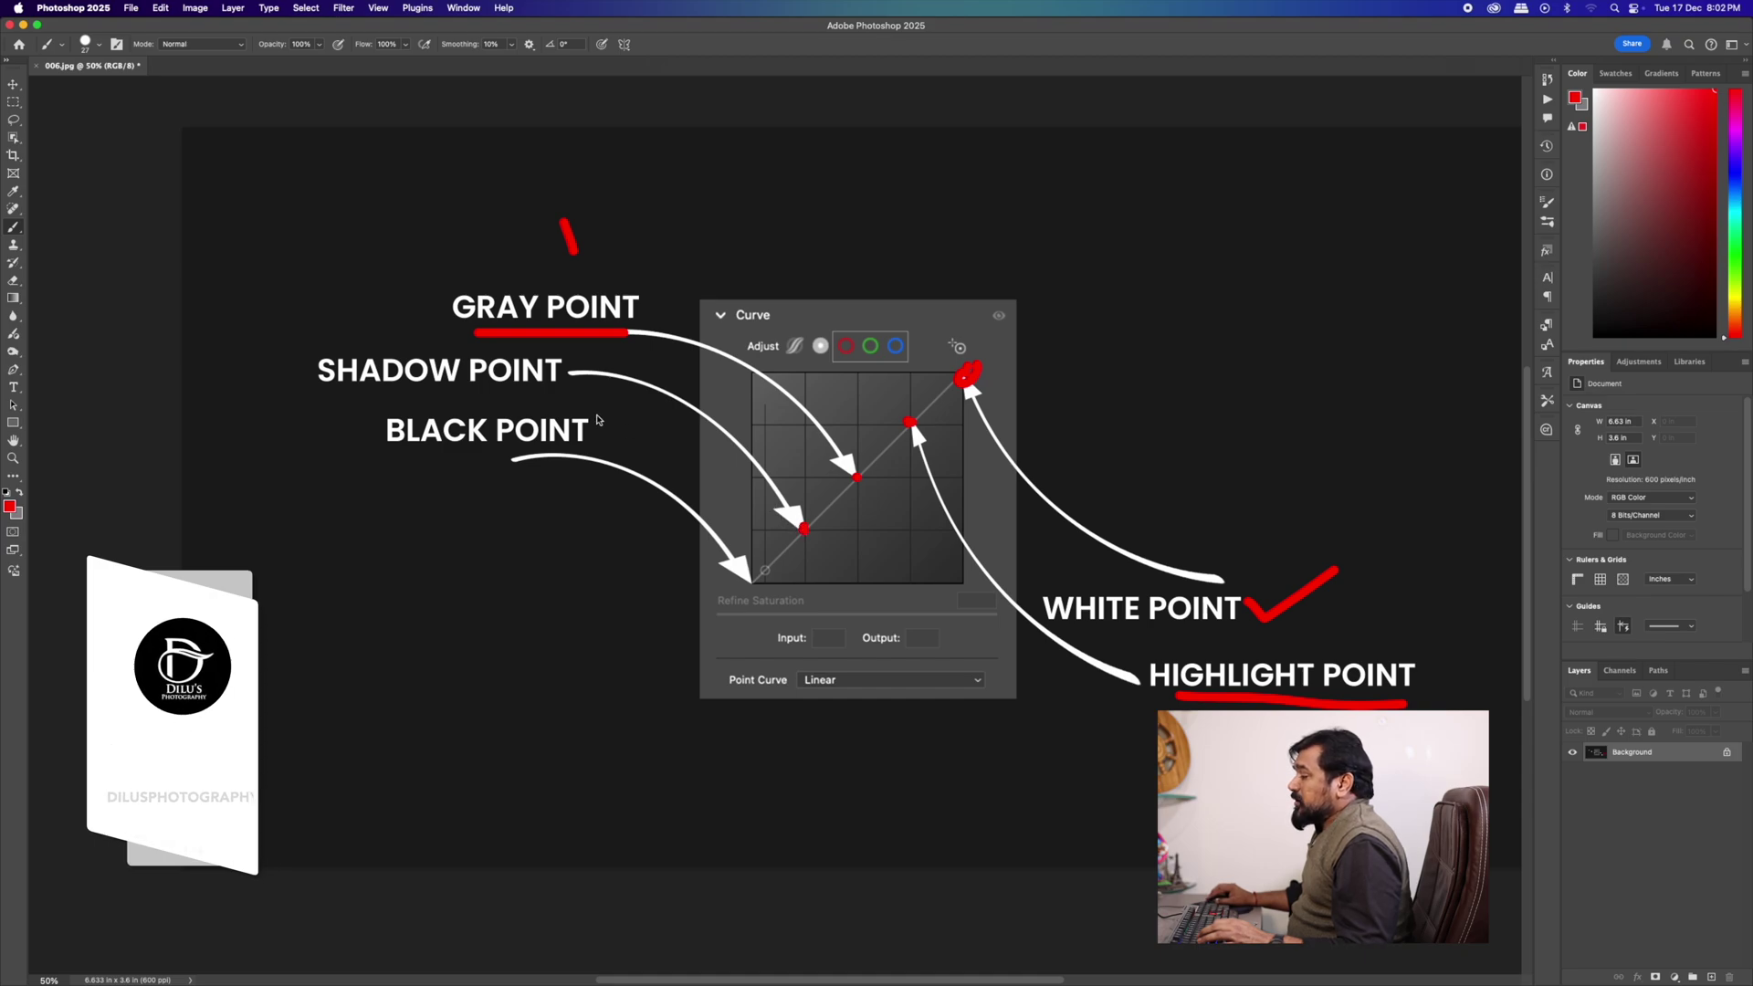
drag(565, 398, 358, 398)
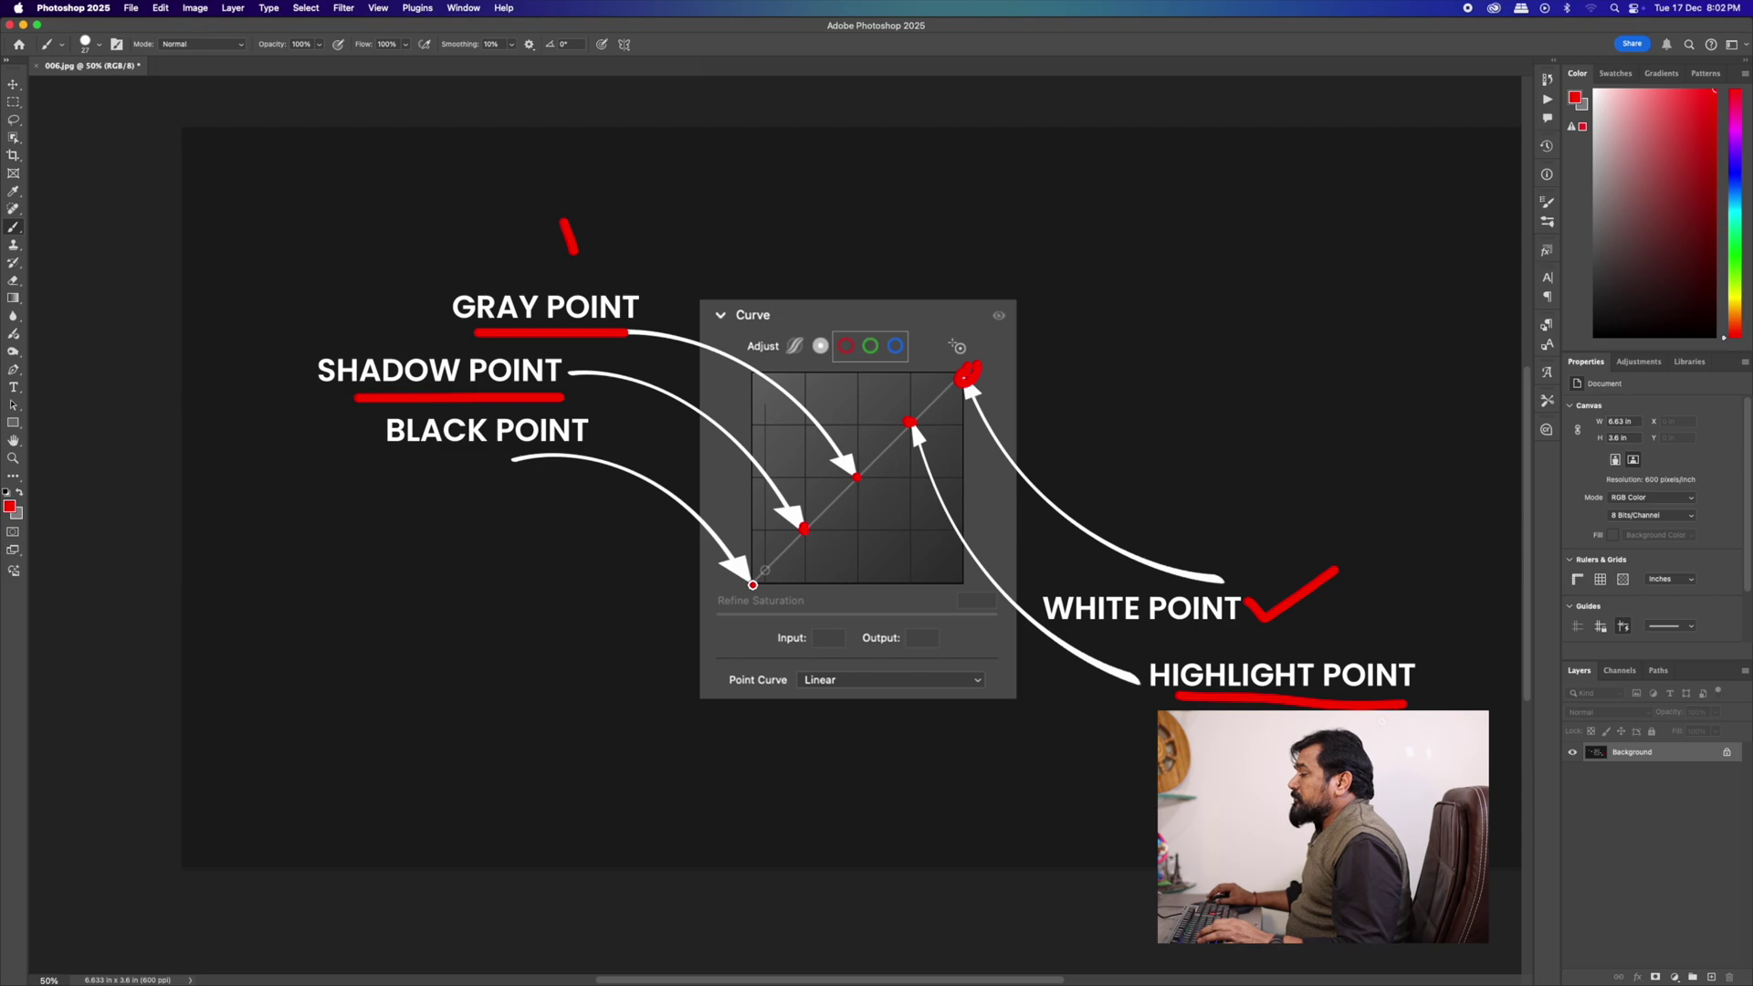
mouse_move(316, 450)
mouse_down()
mouse_move(509, 467)
mouse_move(582, 449)
mouse_up()
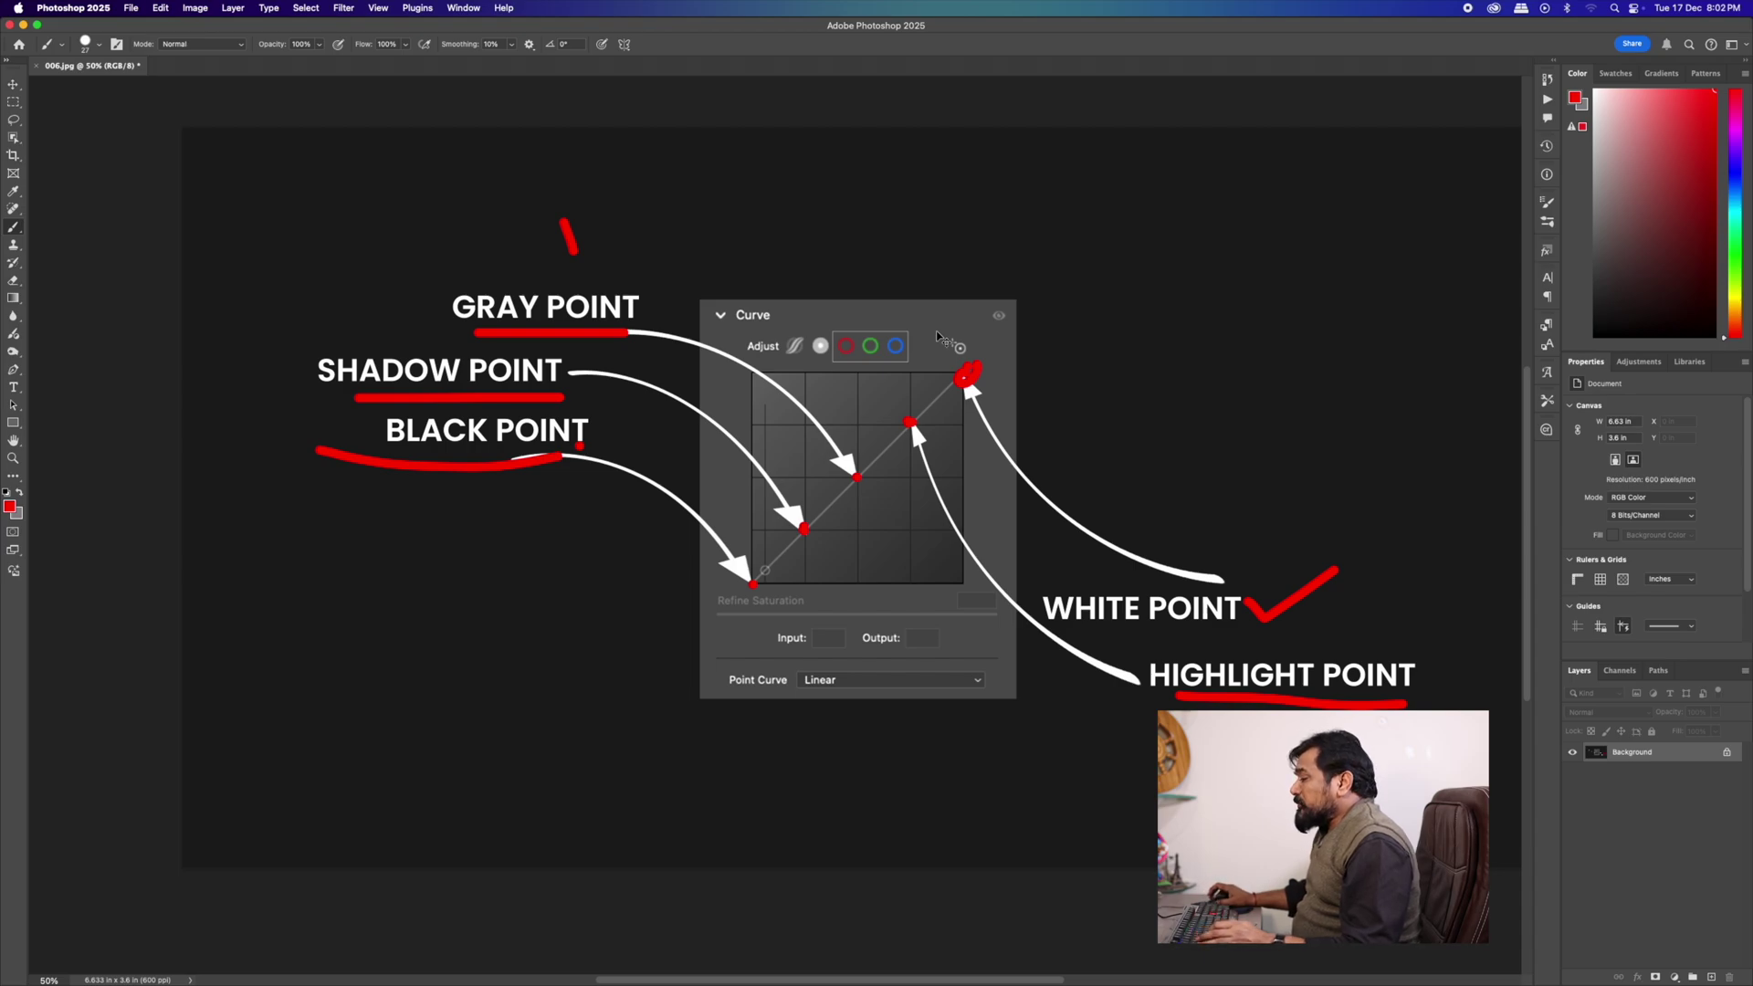
- Close 006.jpg without saving, switch to Finder and go up from the Carve folder to the youtube folder
key(super+w)
click(902, 331)
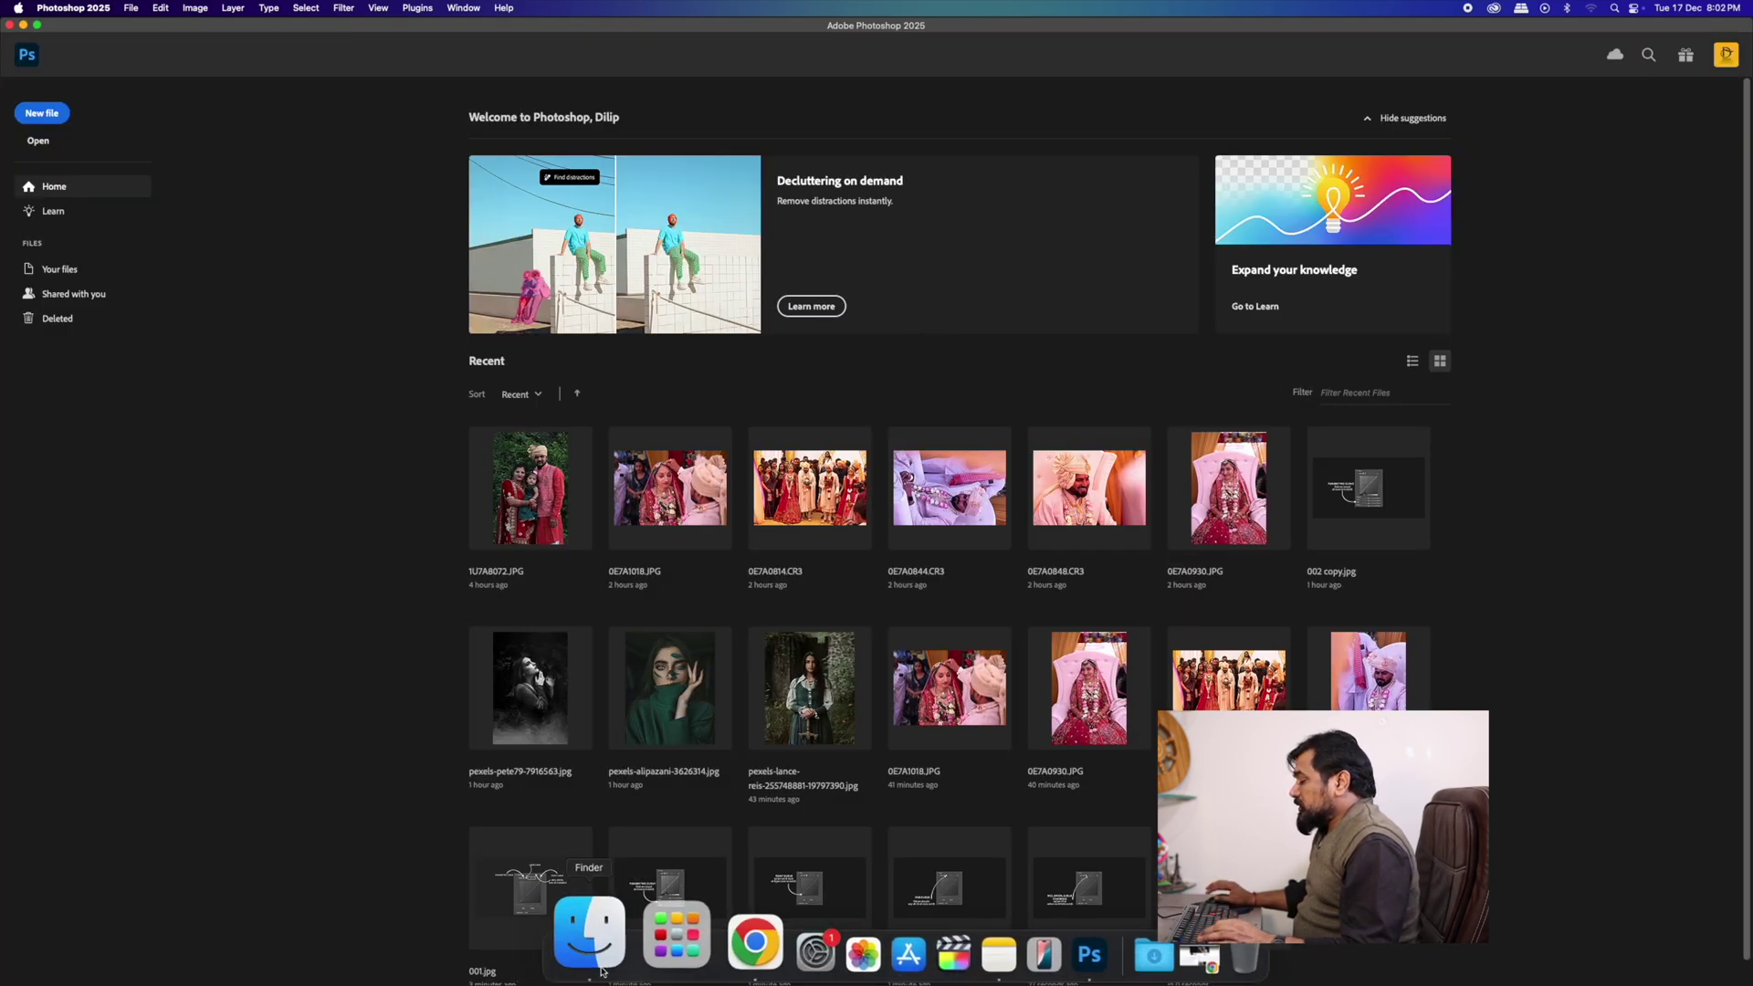
click(587, 932)
key(super+Up)
key(super+Up)
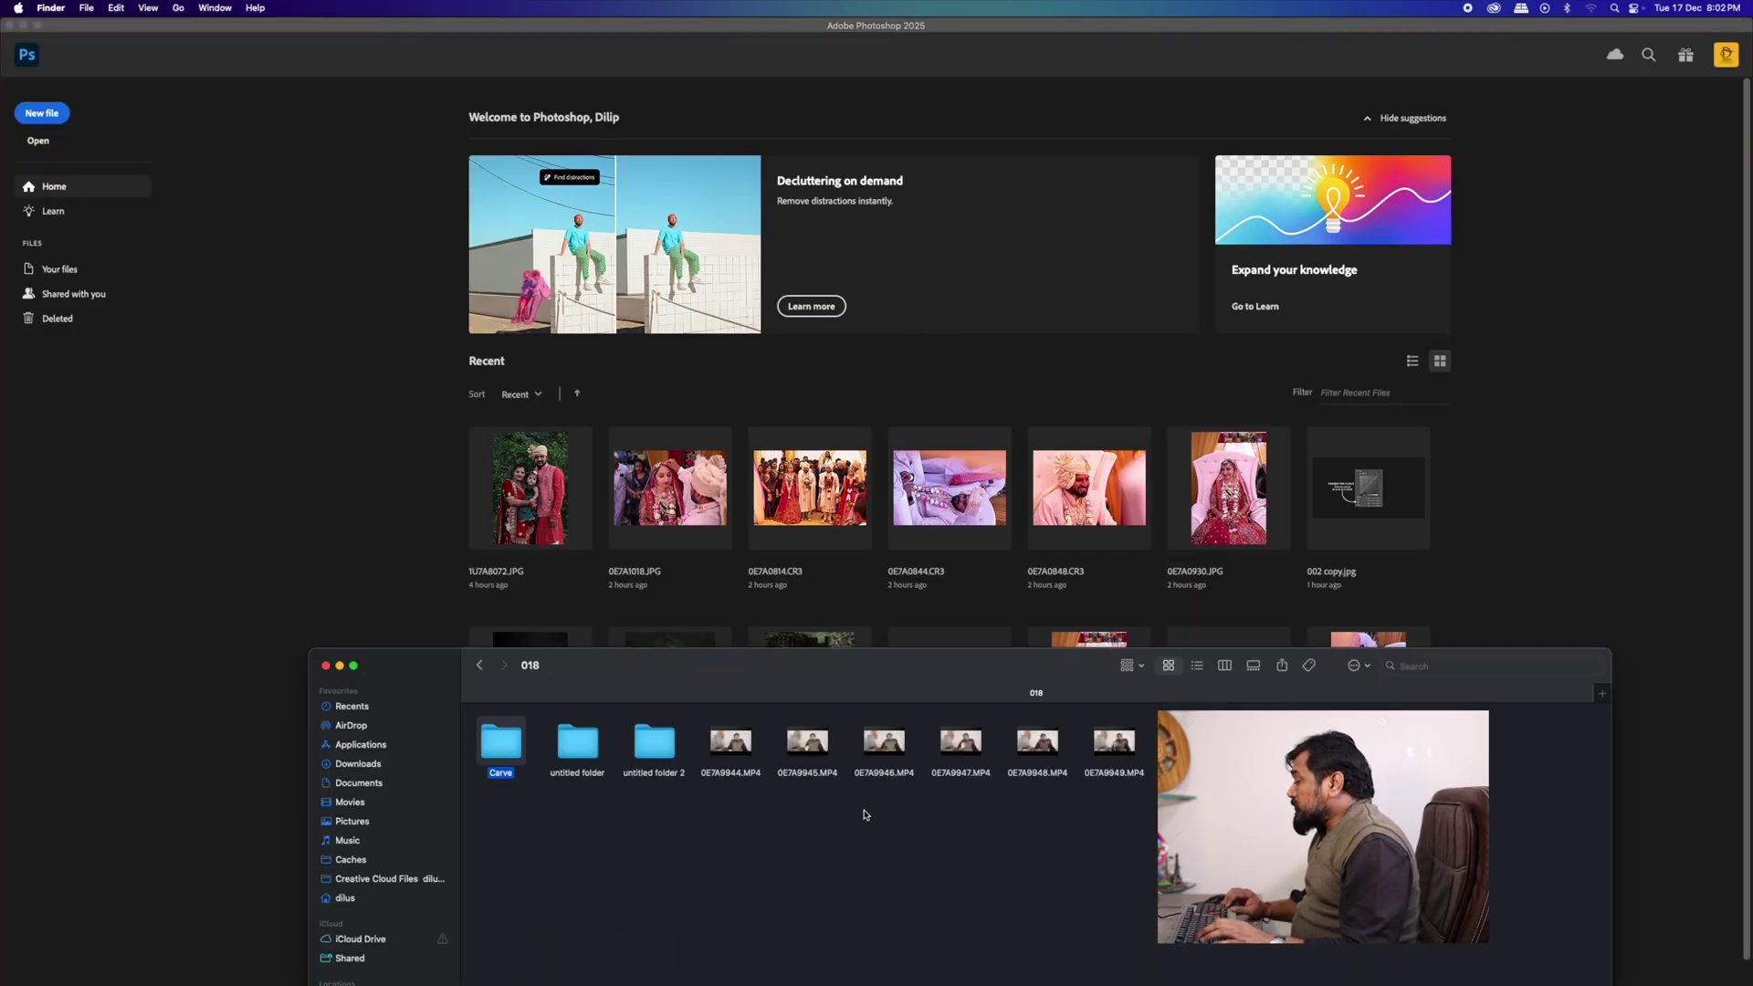
key(Right)
key(Right)
key(Right)
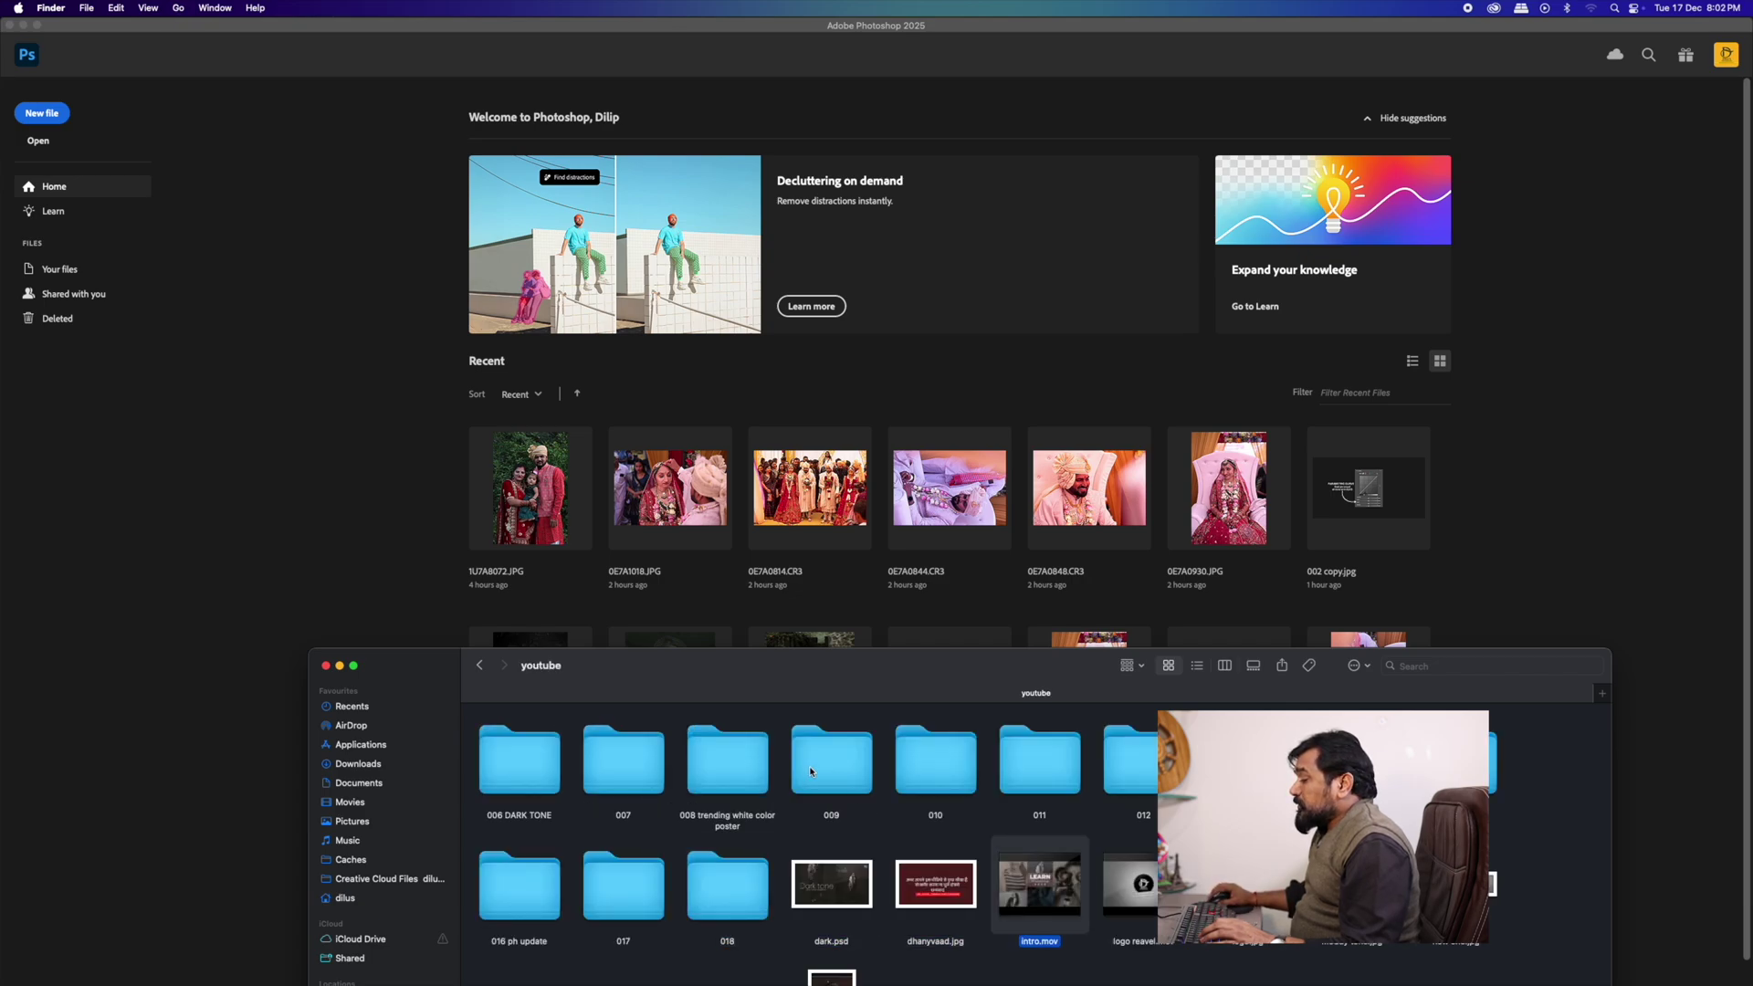
- Open pexels-pete79-7916563.jpg from the untitled folder inside folder 018 in Photoshop 2025
double_click(733, 933)
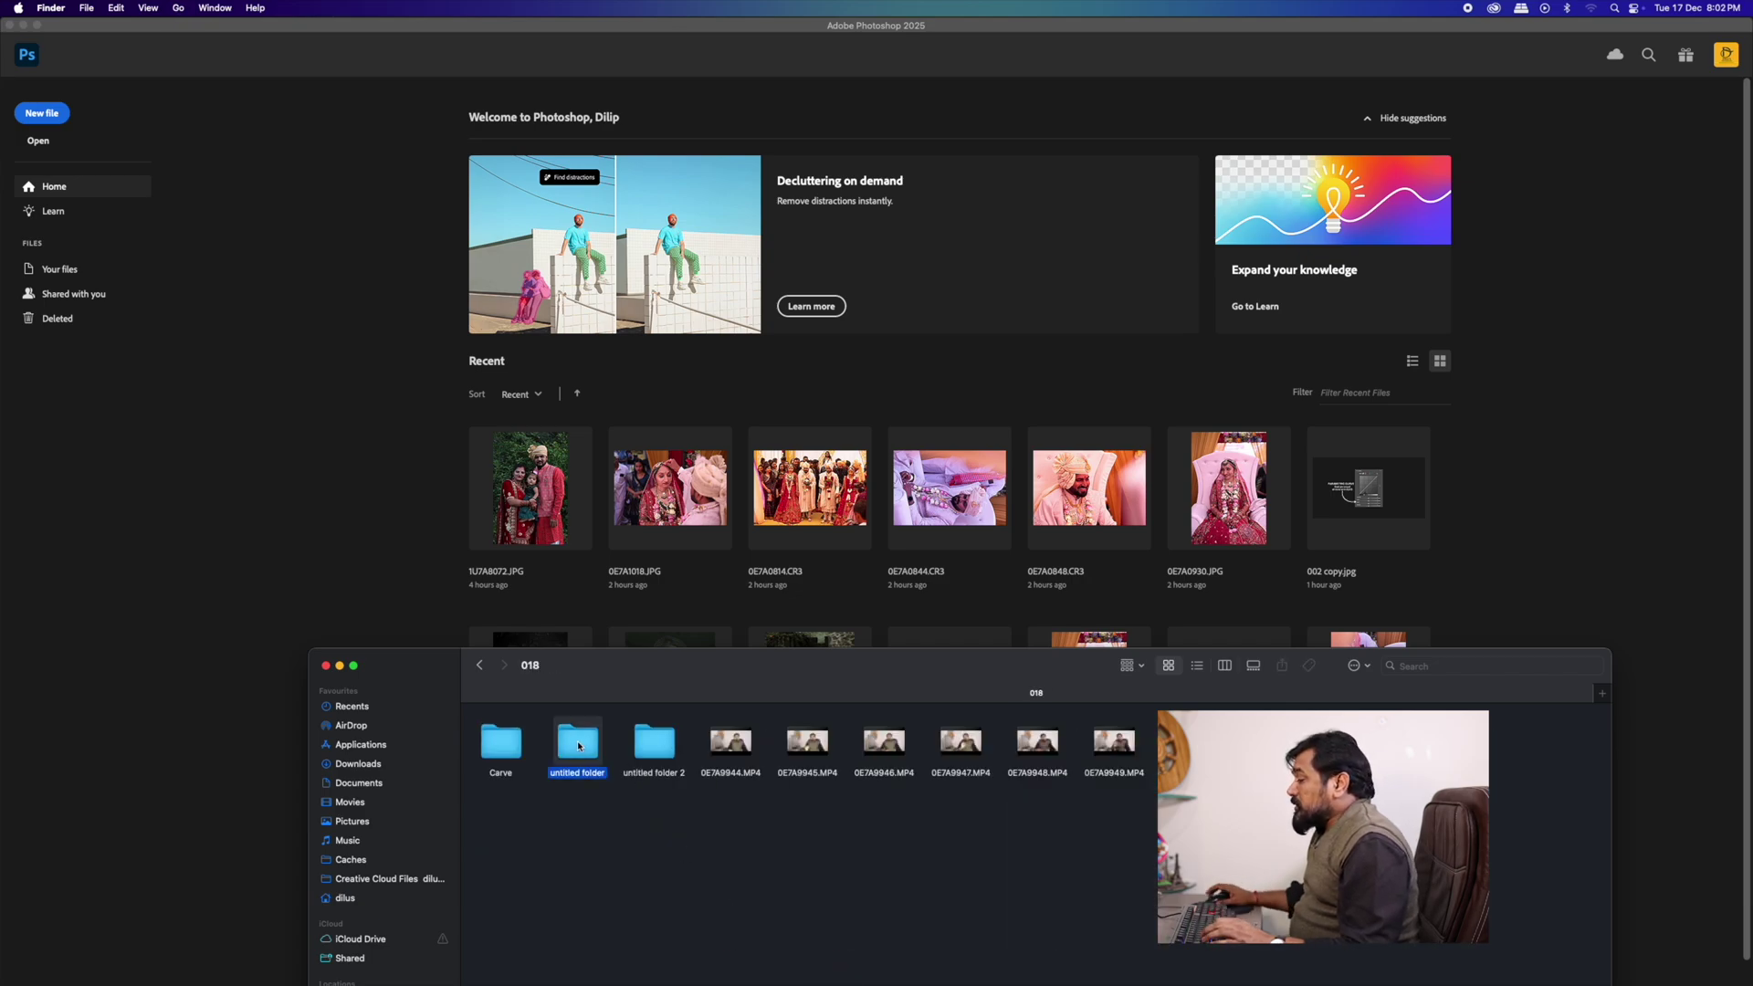
double_click(580, 744)
right_click(742, 736)
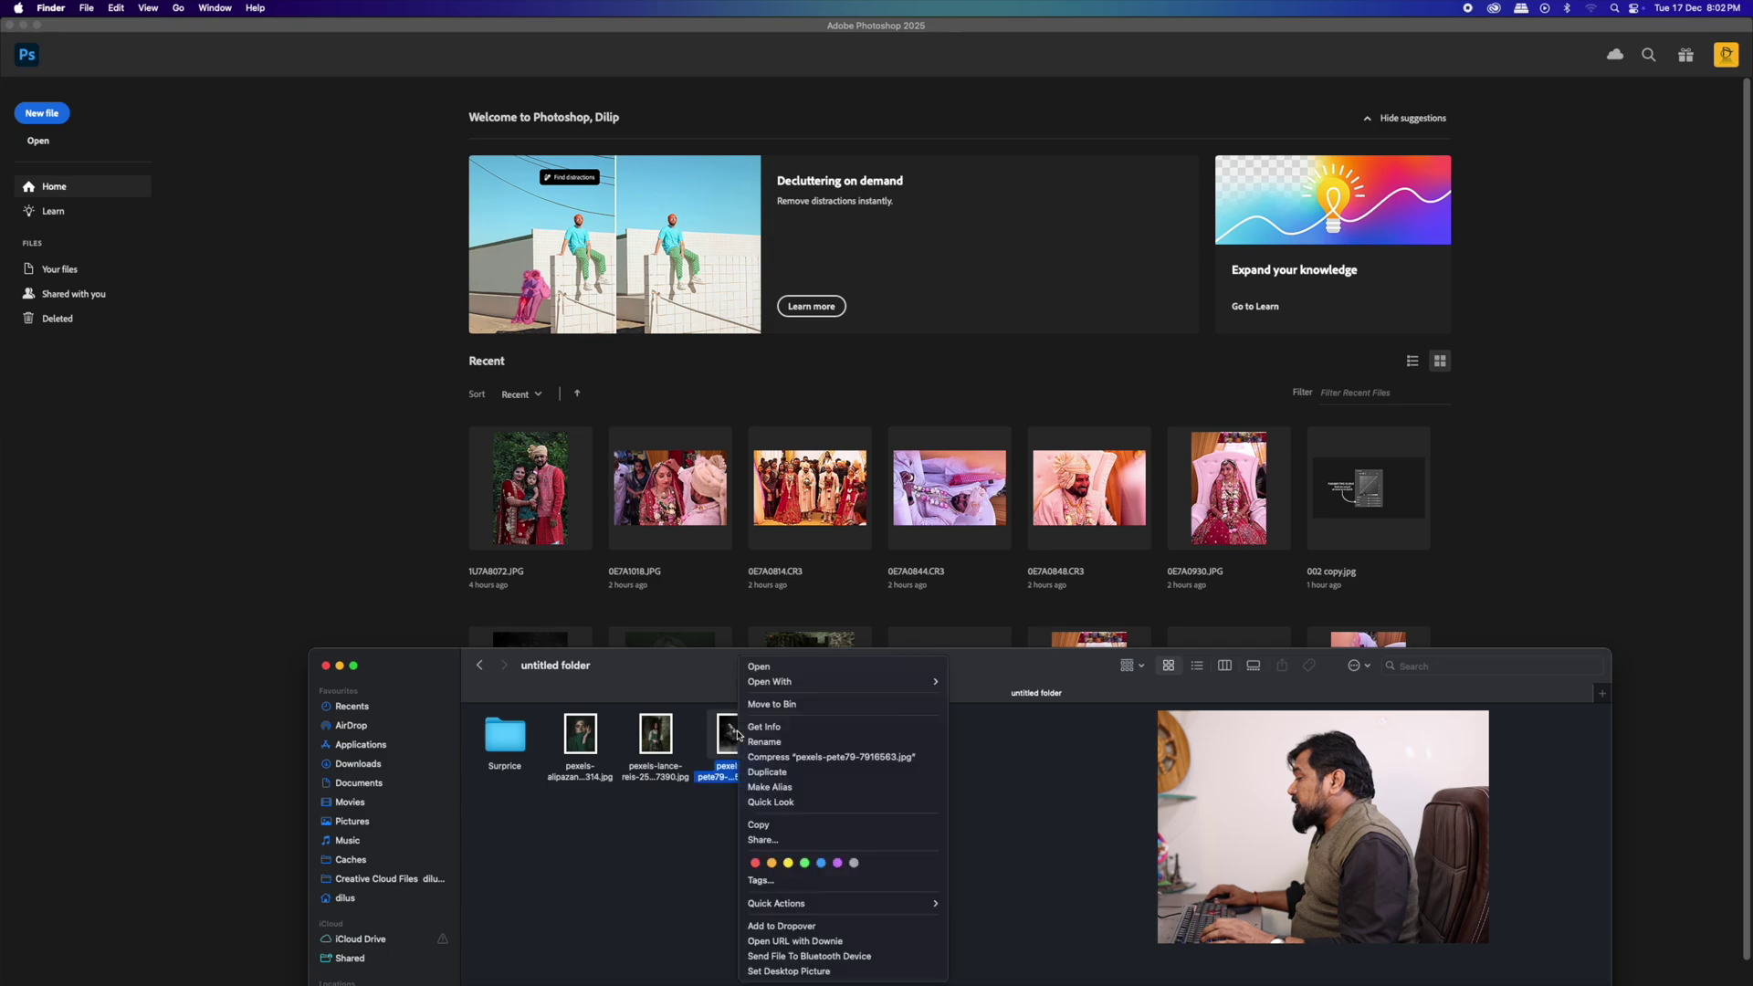
mouse_move(840, 682)
click(1101, 733)
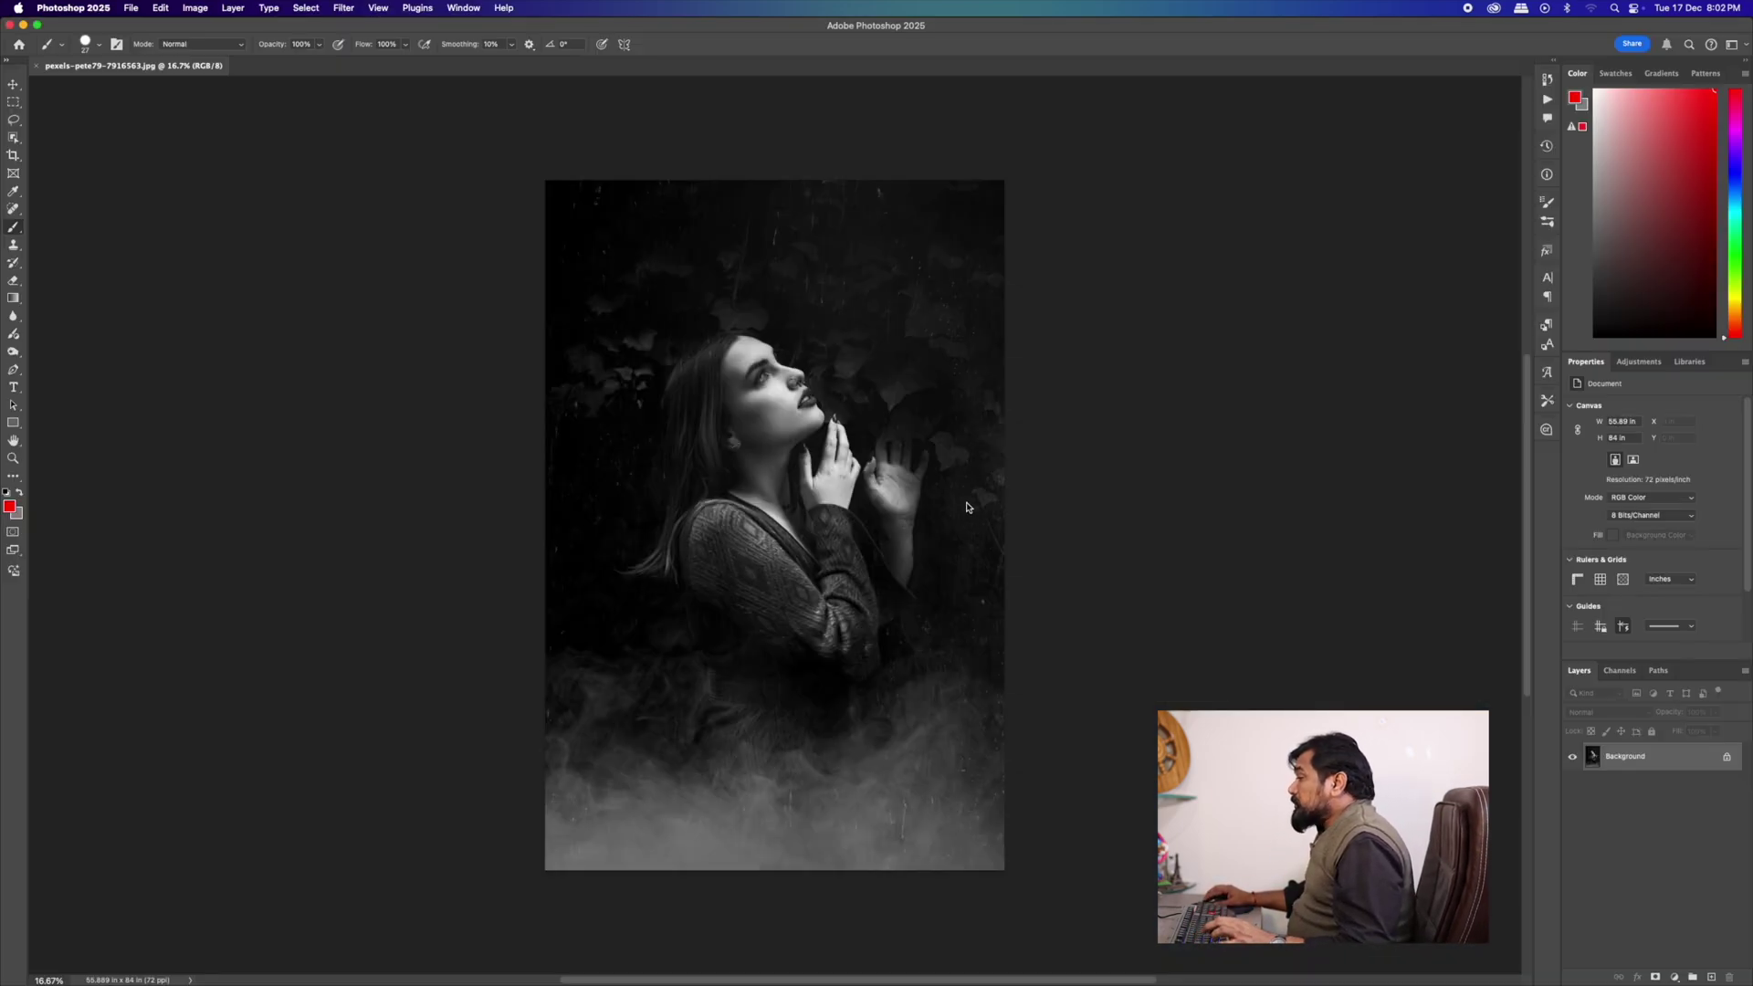
- Duplicate the Background layer and convert the copy to a smart object
drag(761, 423, 810, 445)
drag(810, 446, 762, 418)
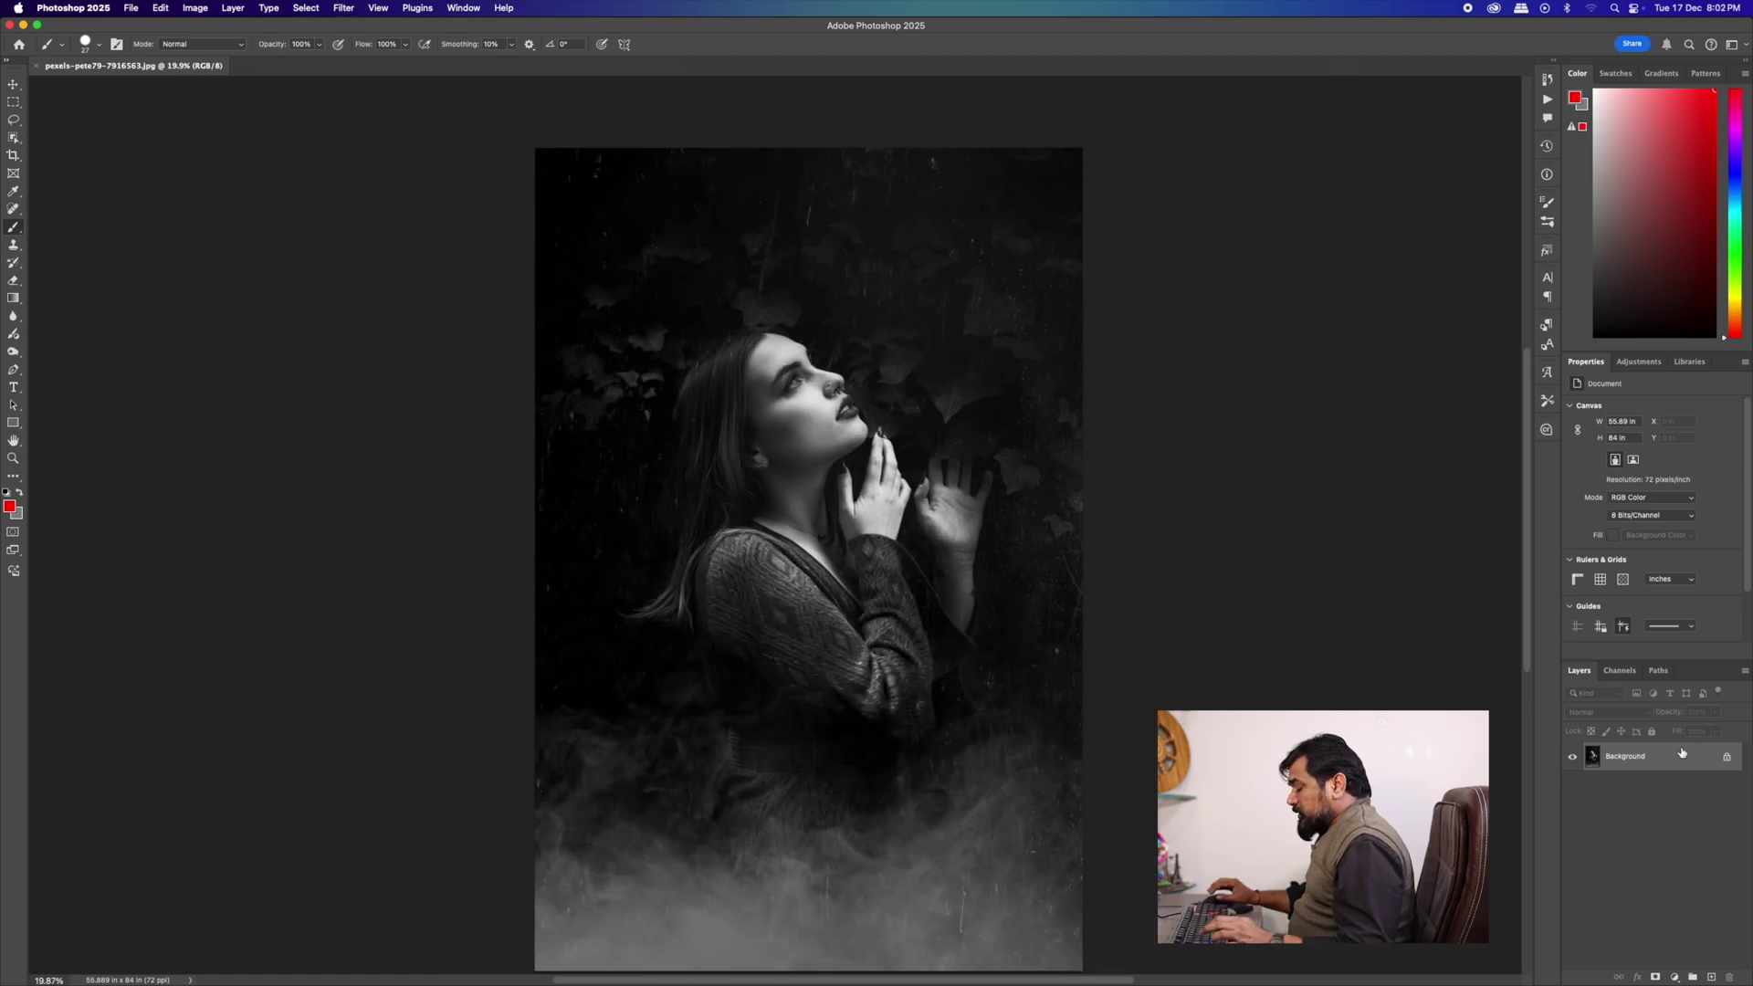
key(super+j)
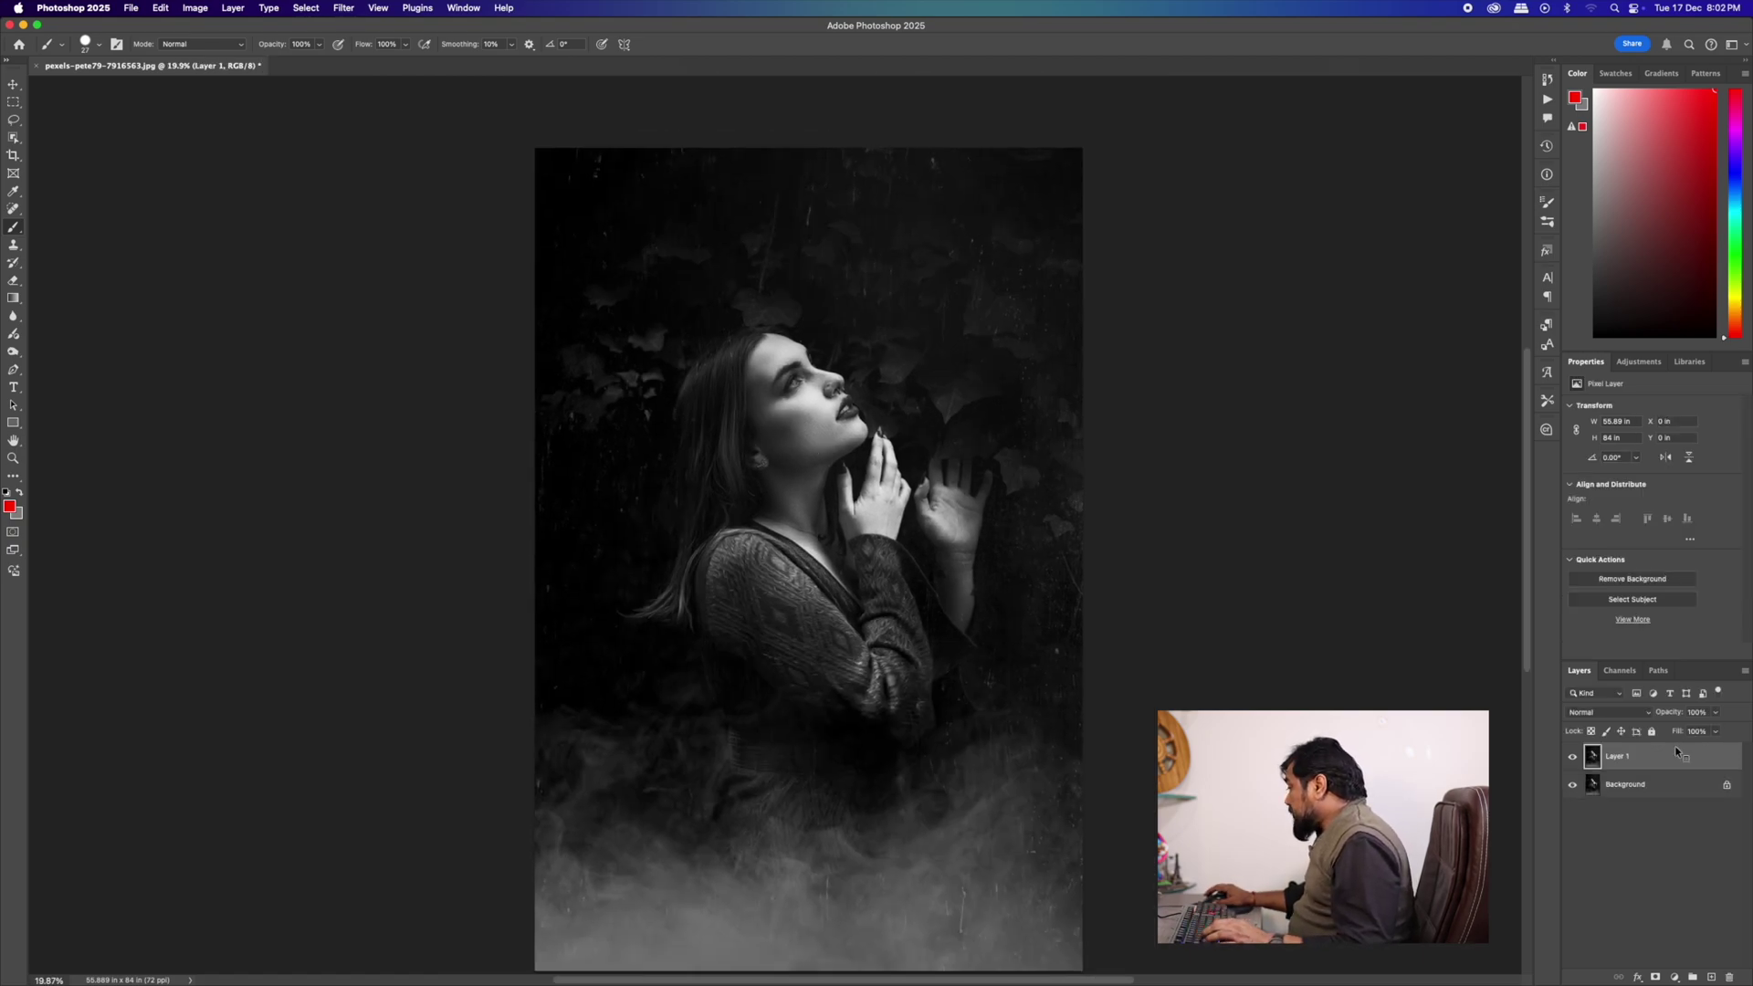
right_click(1672, 776)
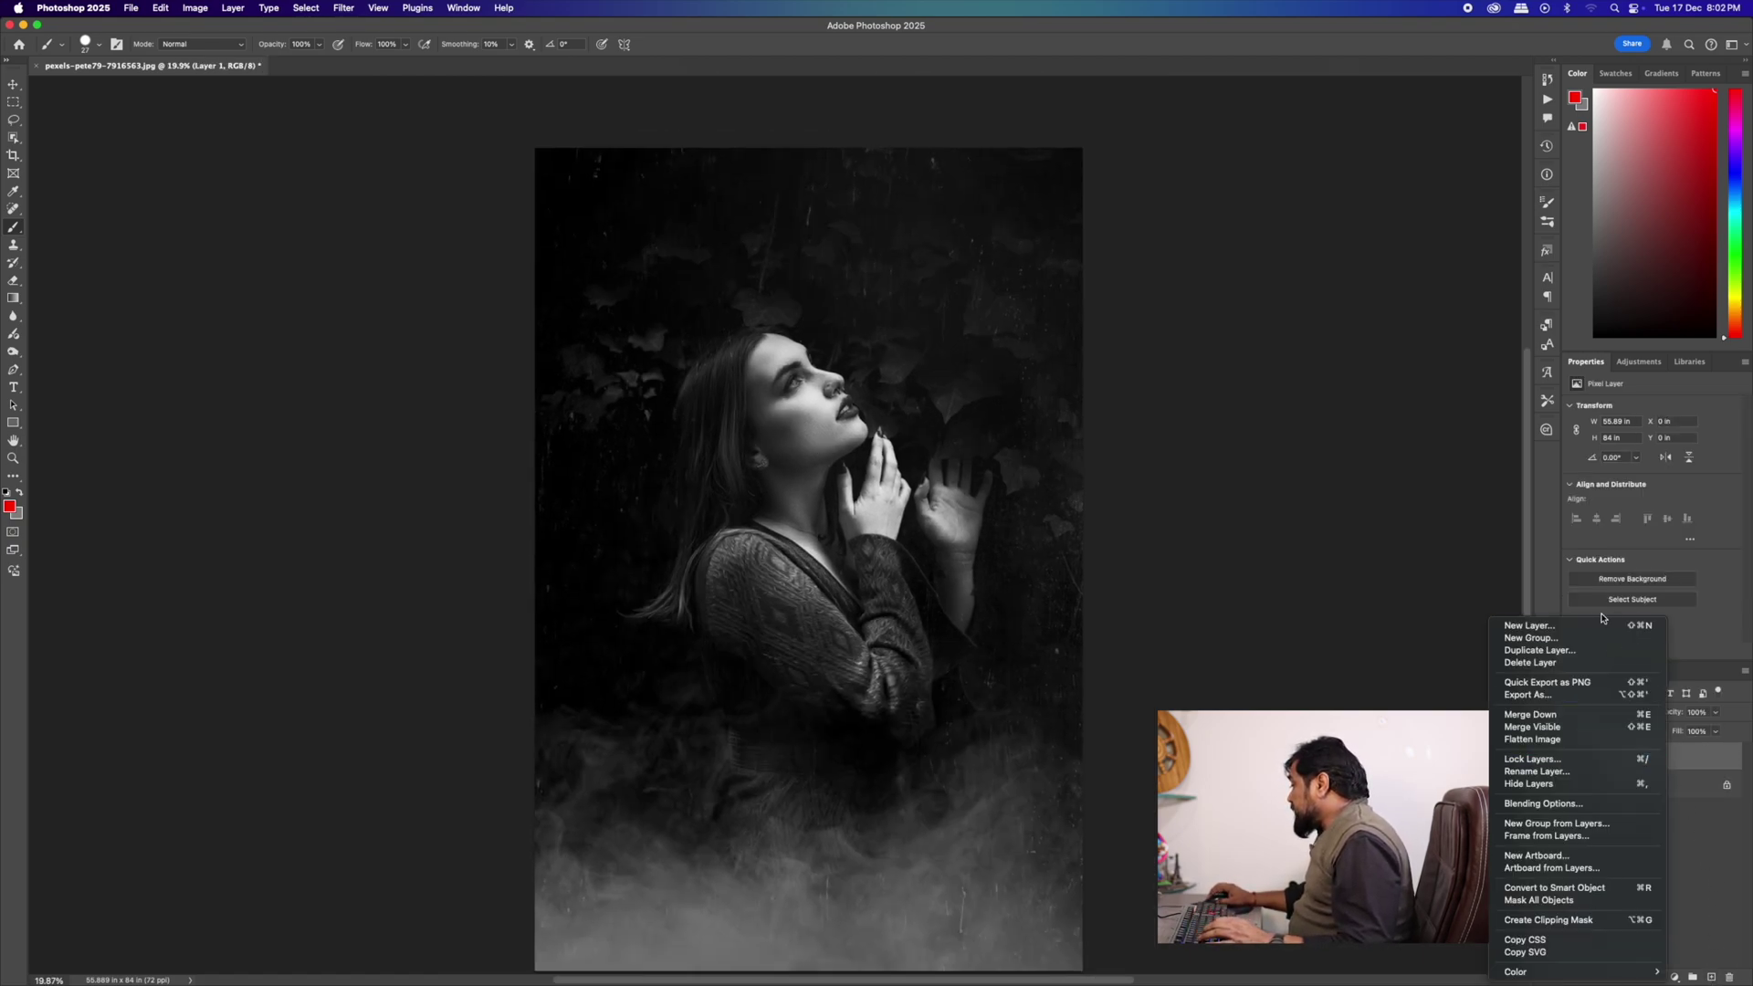
click(1602, 894)
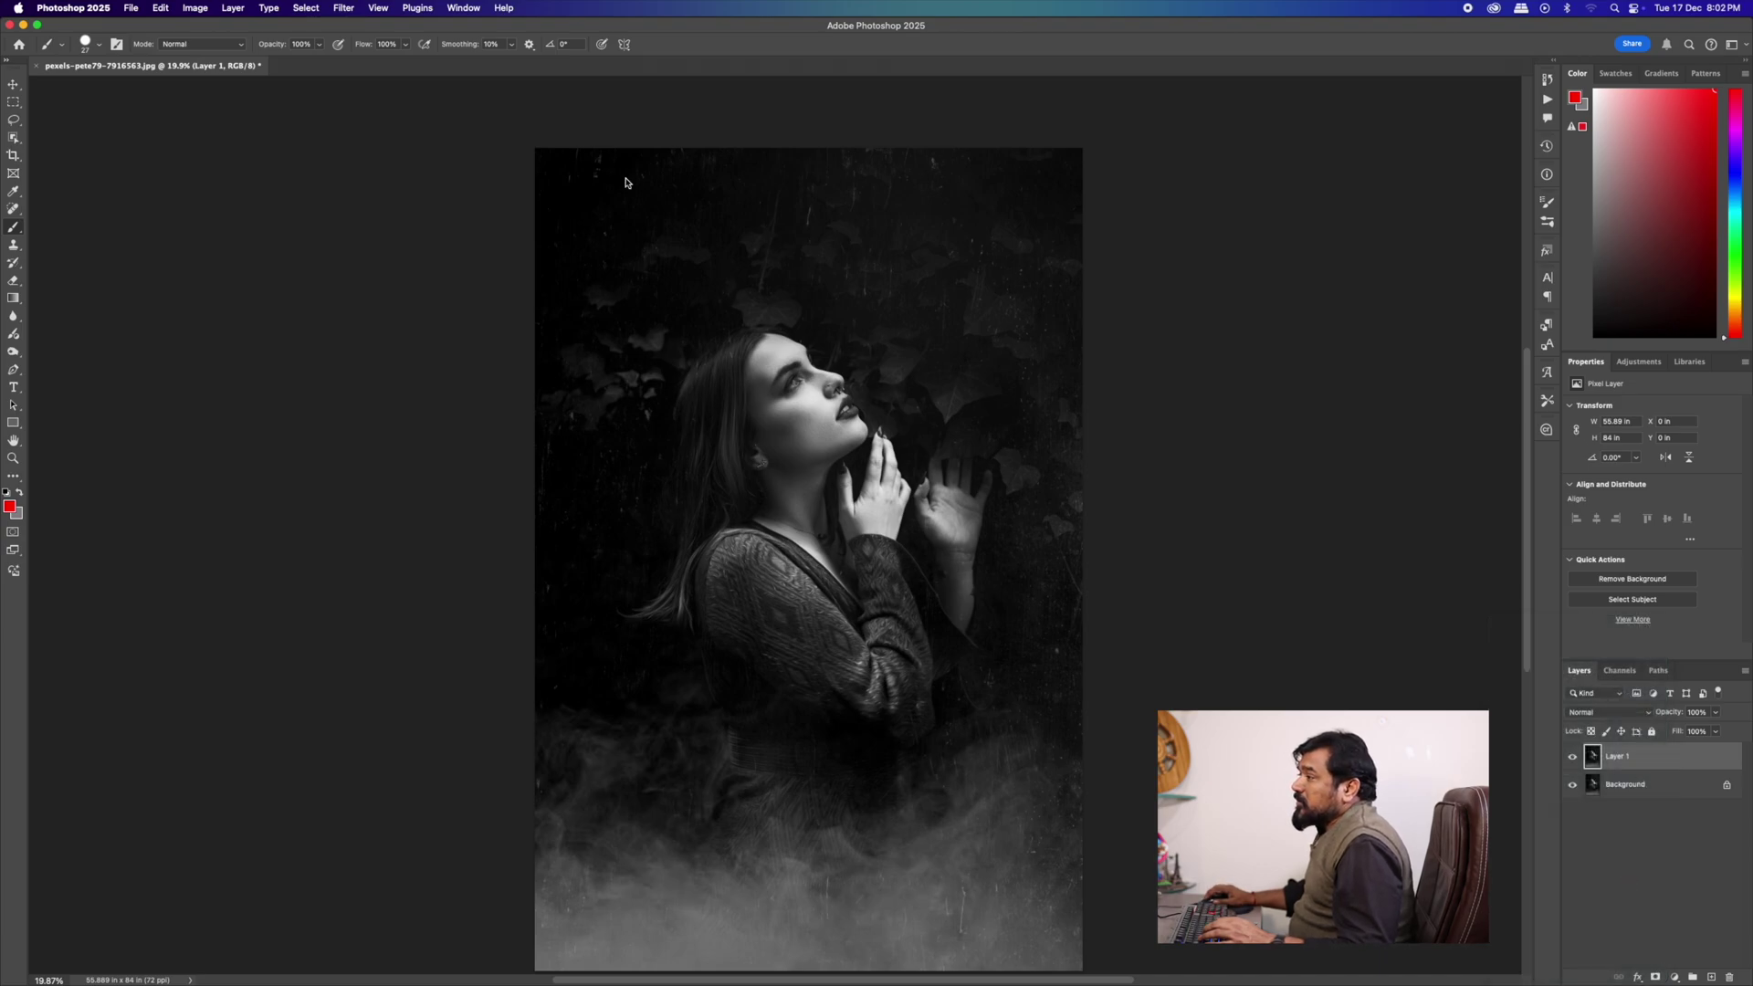
- Open the Camera Raw Filter and set the parametric curve's Highlights to -95, Lights to -64, Darks to -16 and Shadows to -3
click(352, 9)
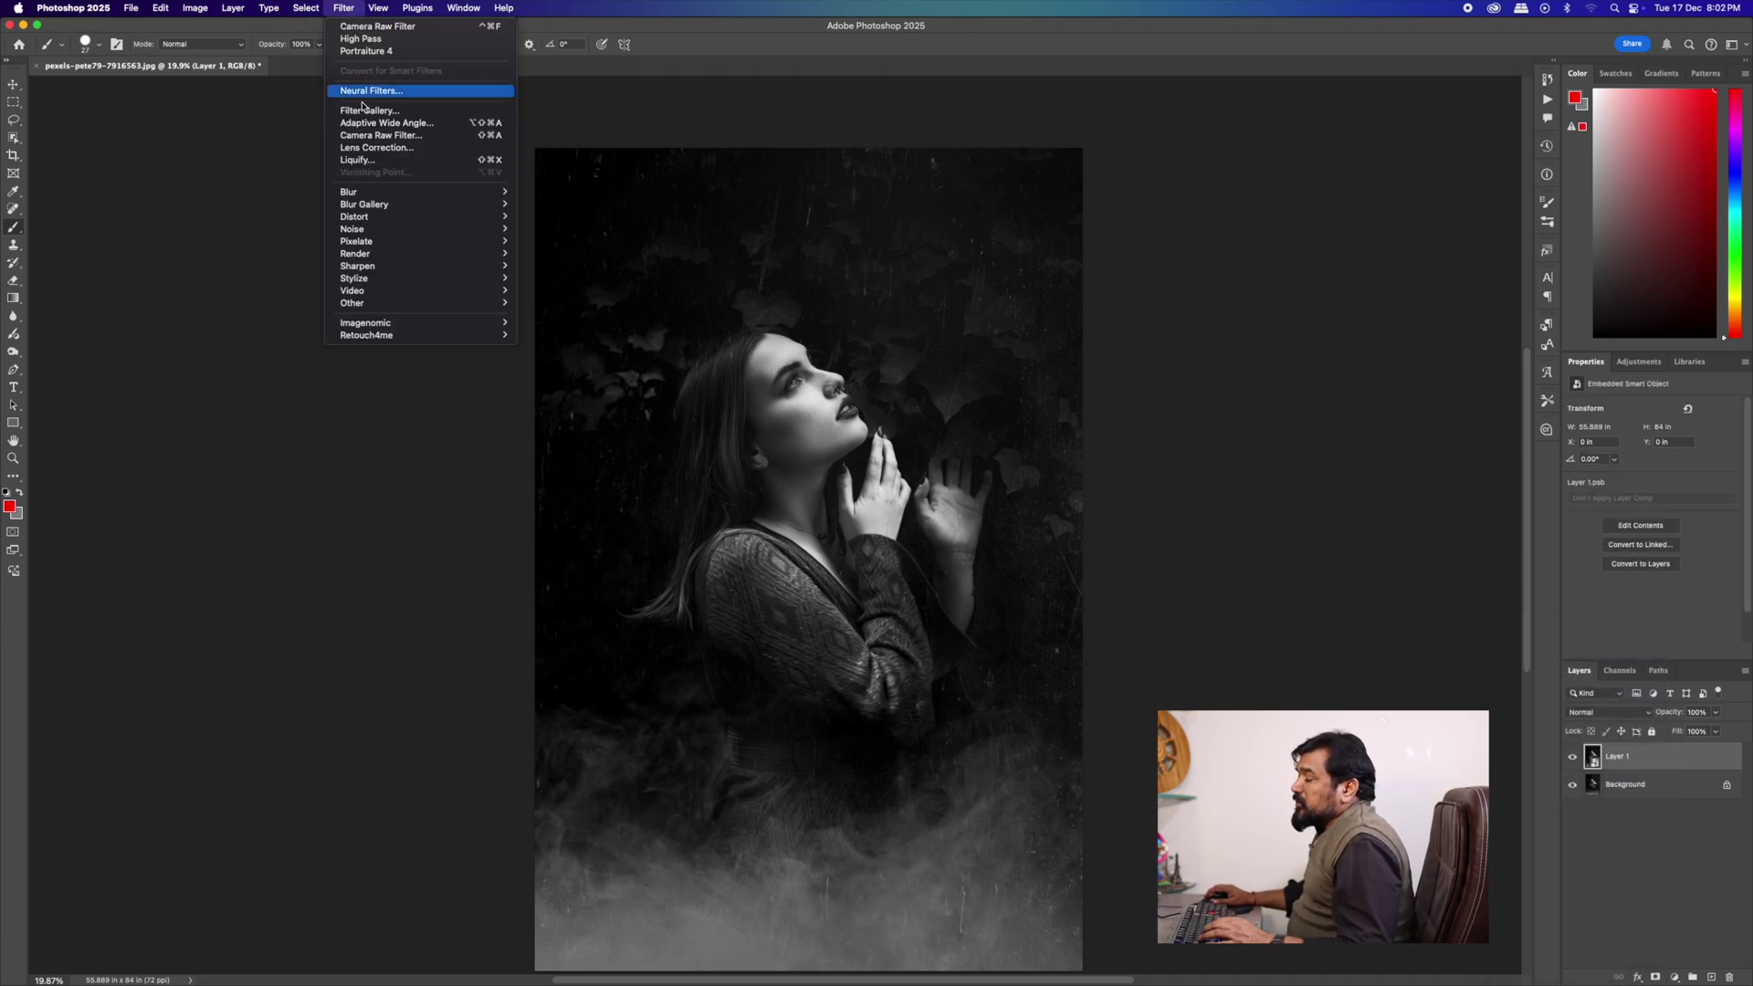
click(425, 134)
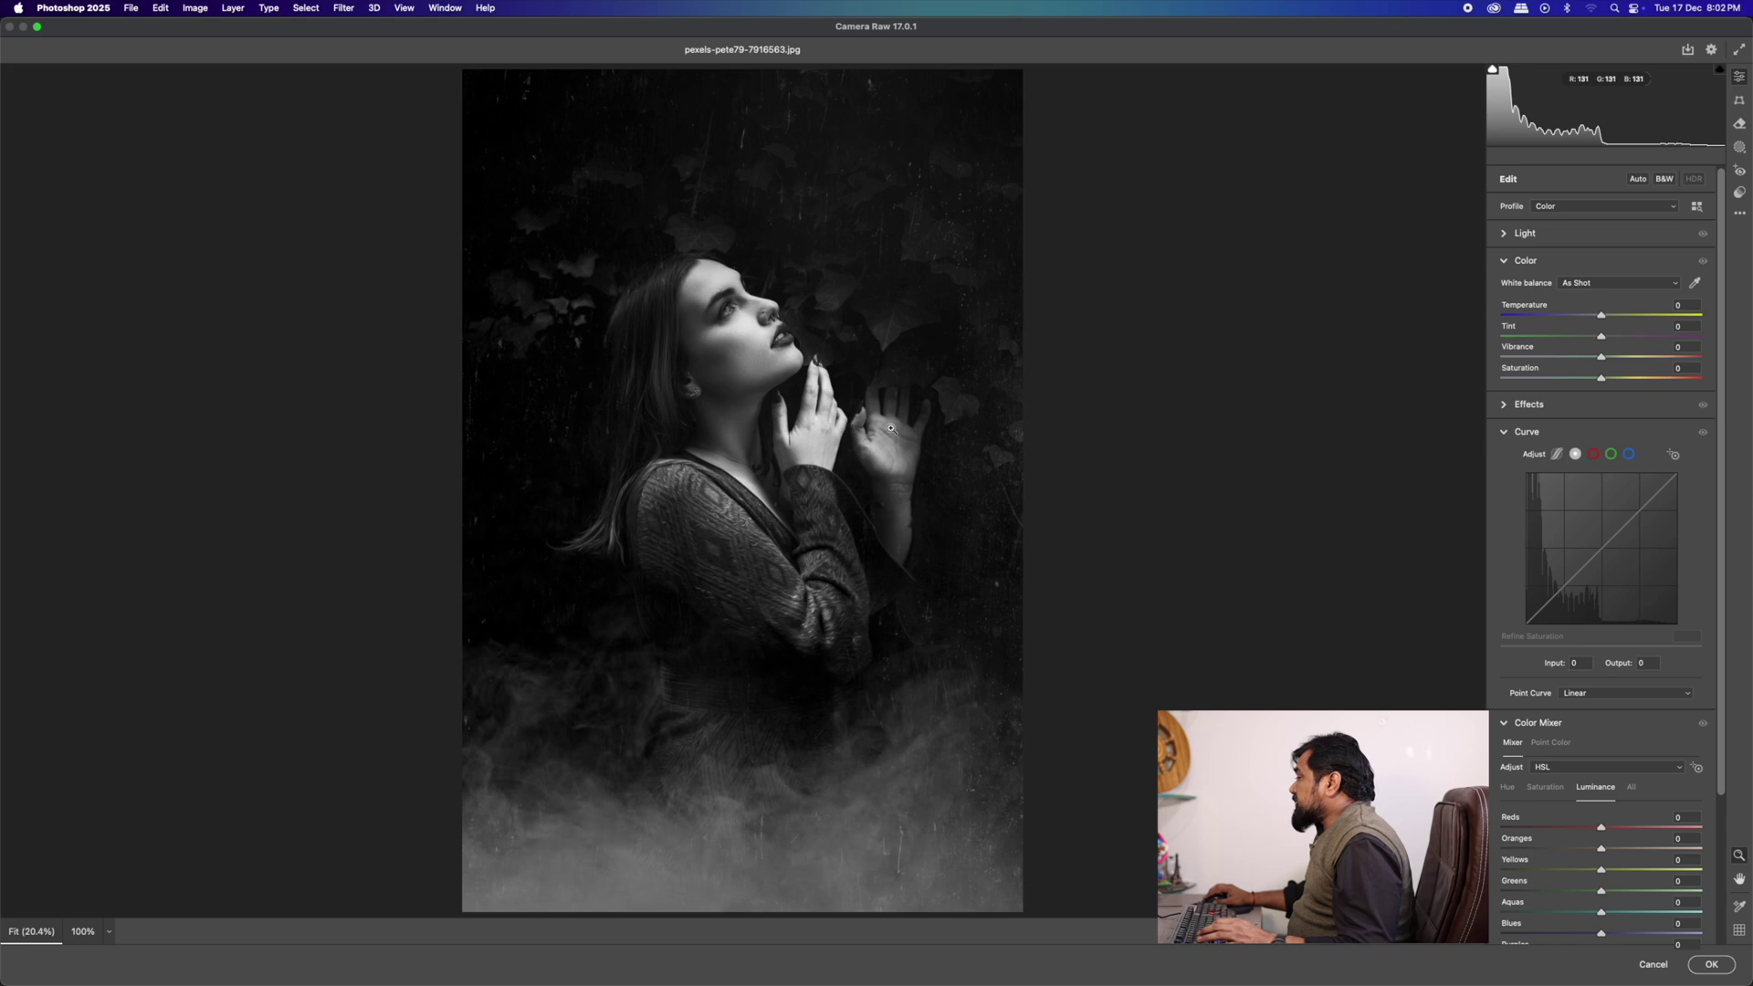
click(1573, 454)
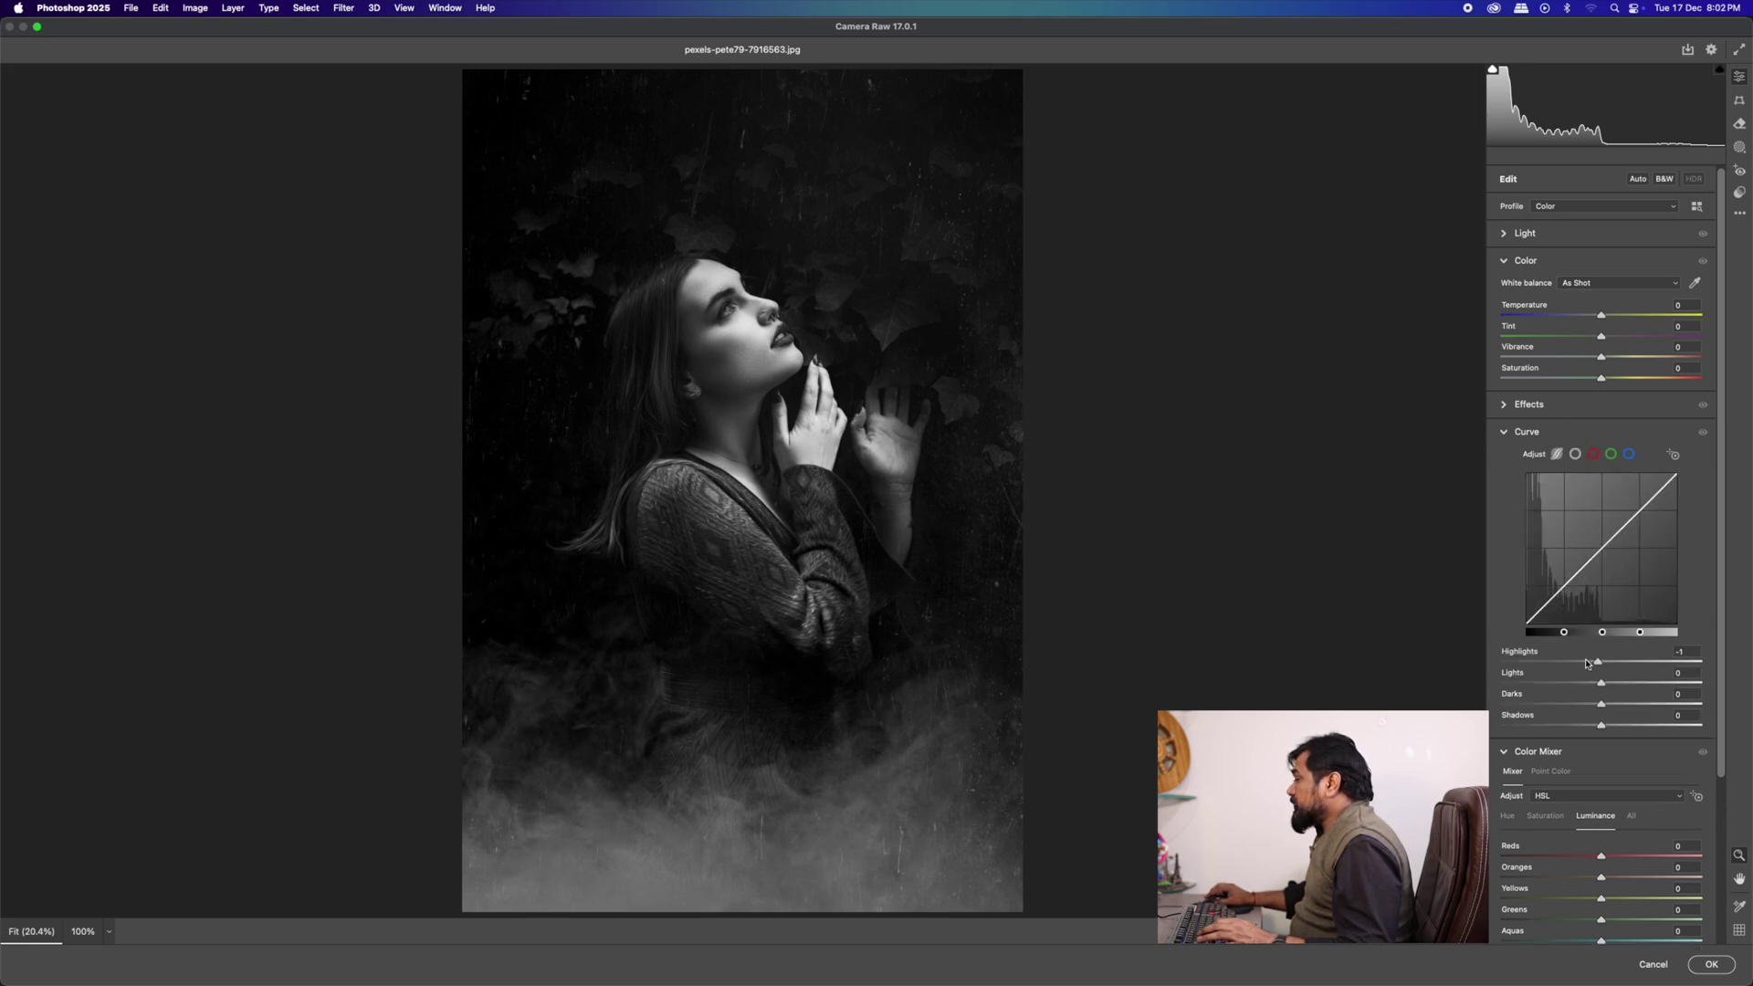
drag(1585, 663, 1596, 713)
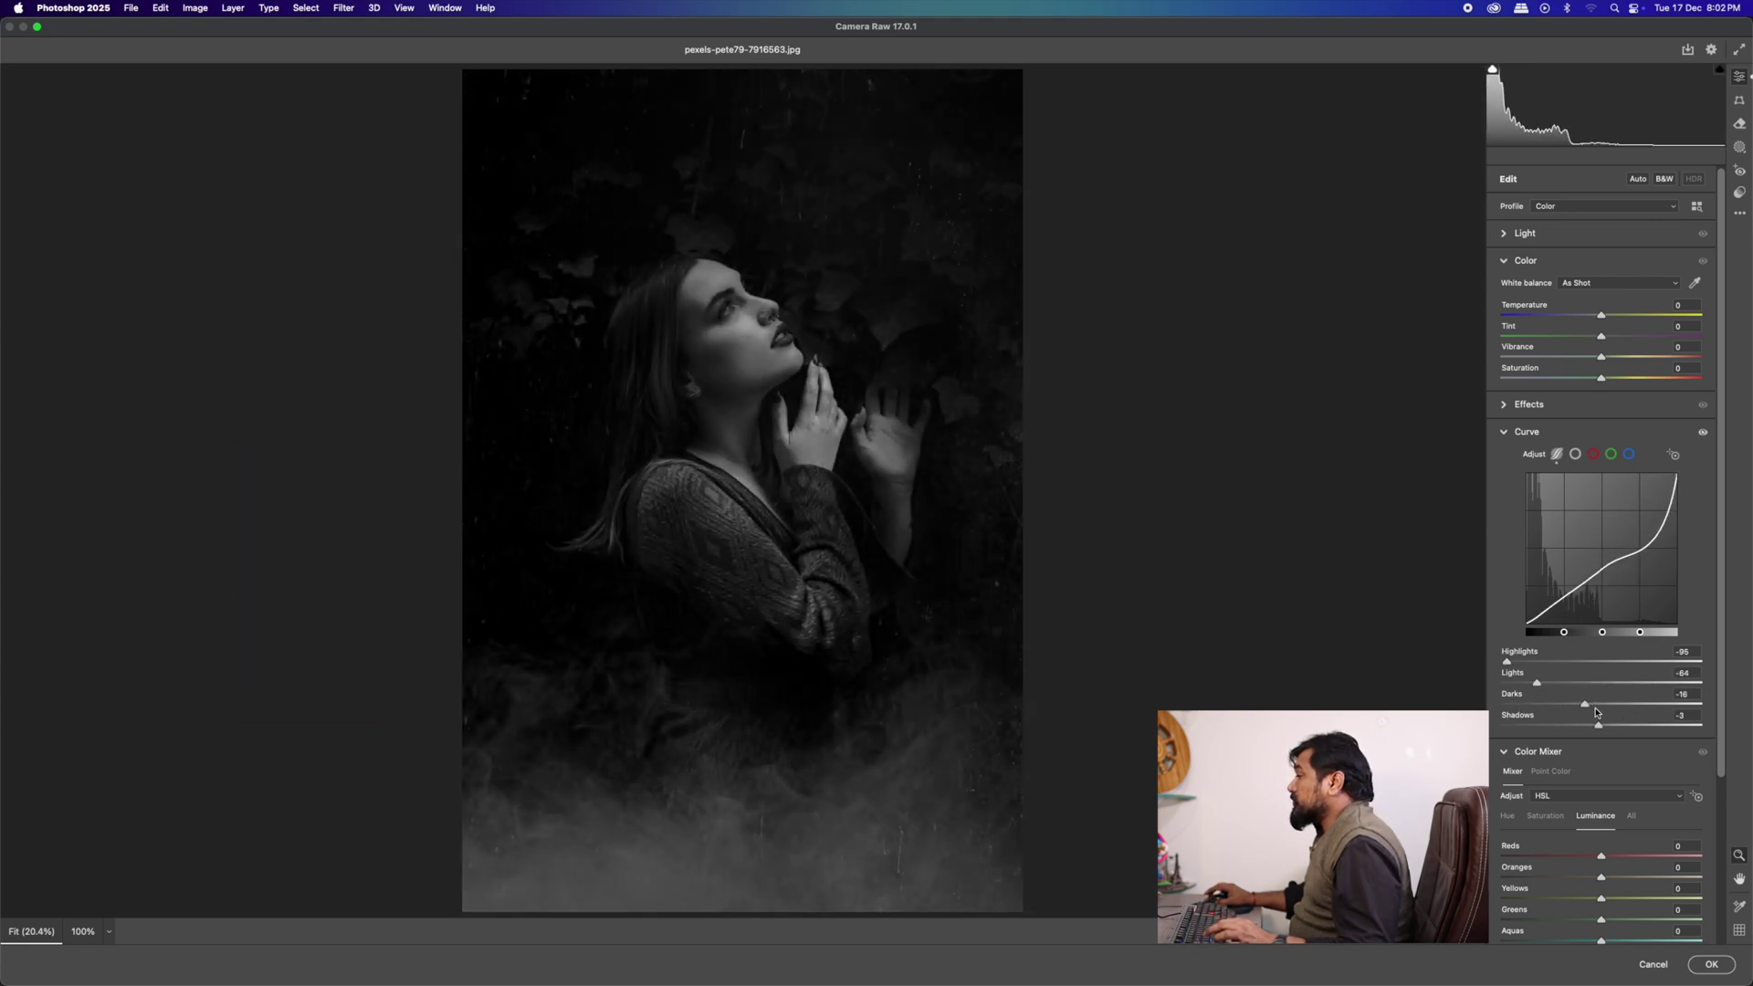
- Reset the parametric curve's Shadows, Darks and Lights to 0
double_click(1598, 725)
double_click(1585, 705)
double_click(1537, 684)
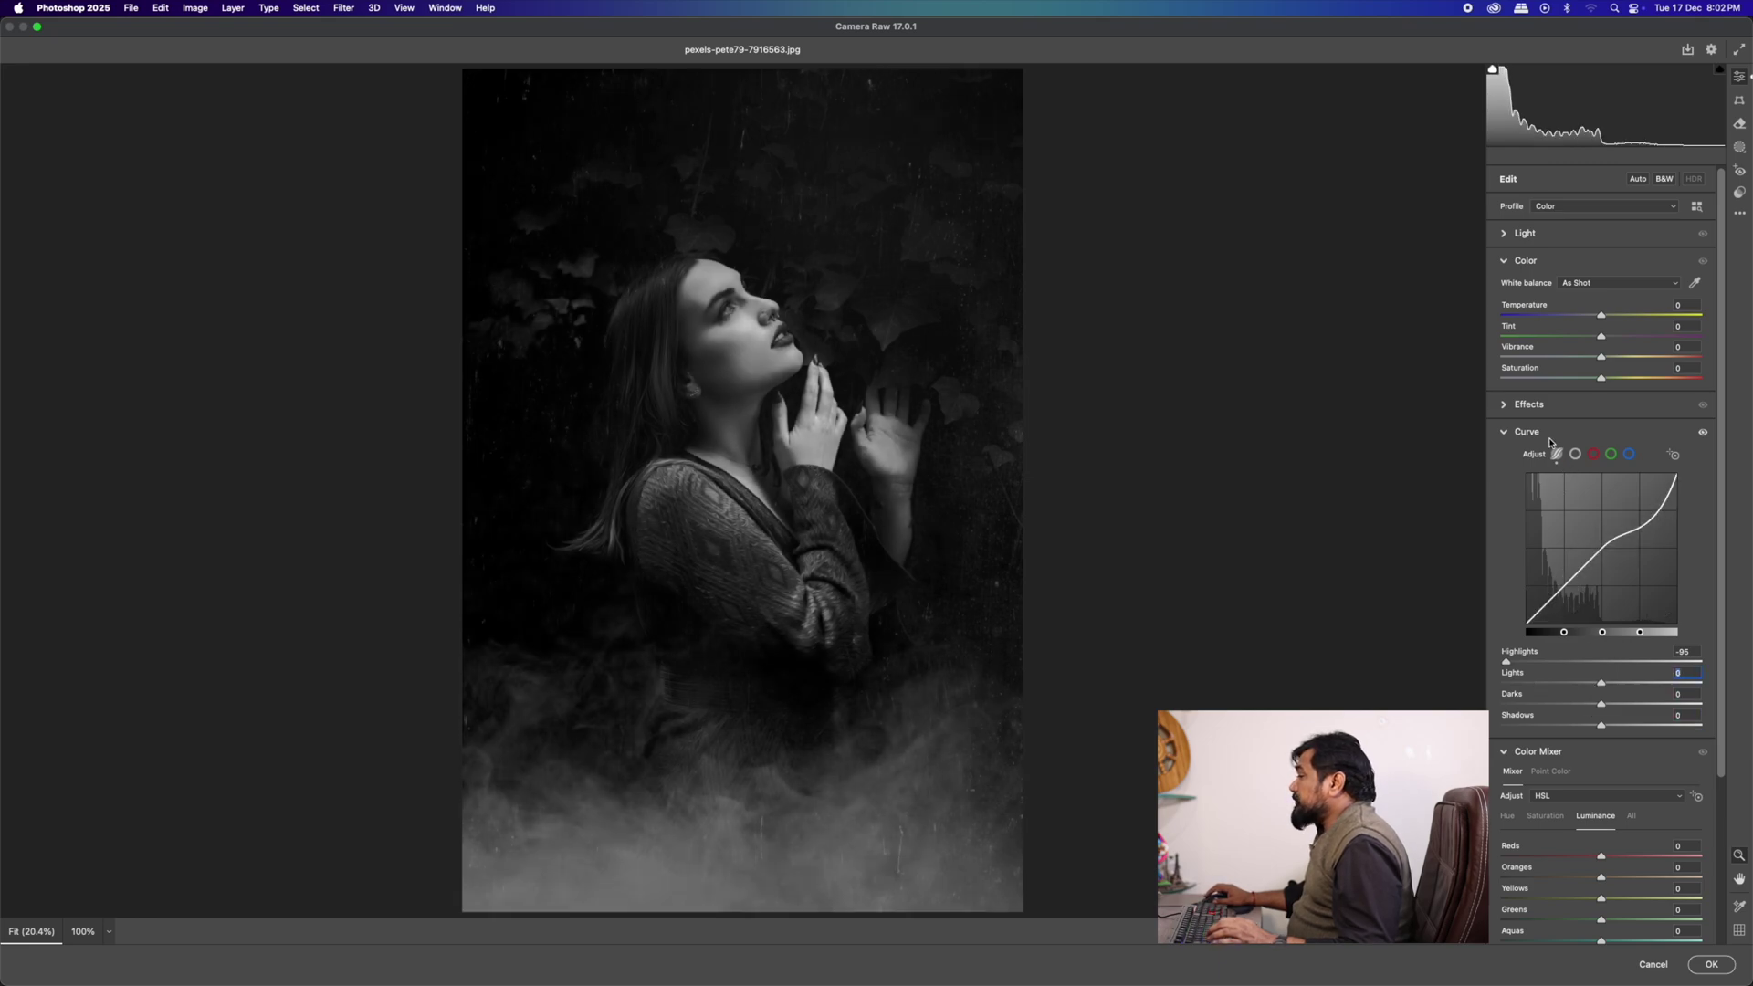
- Switch to the point curve and shift its black point to input 65, output 0
click(1574, 454)
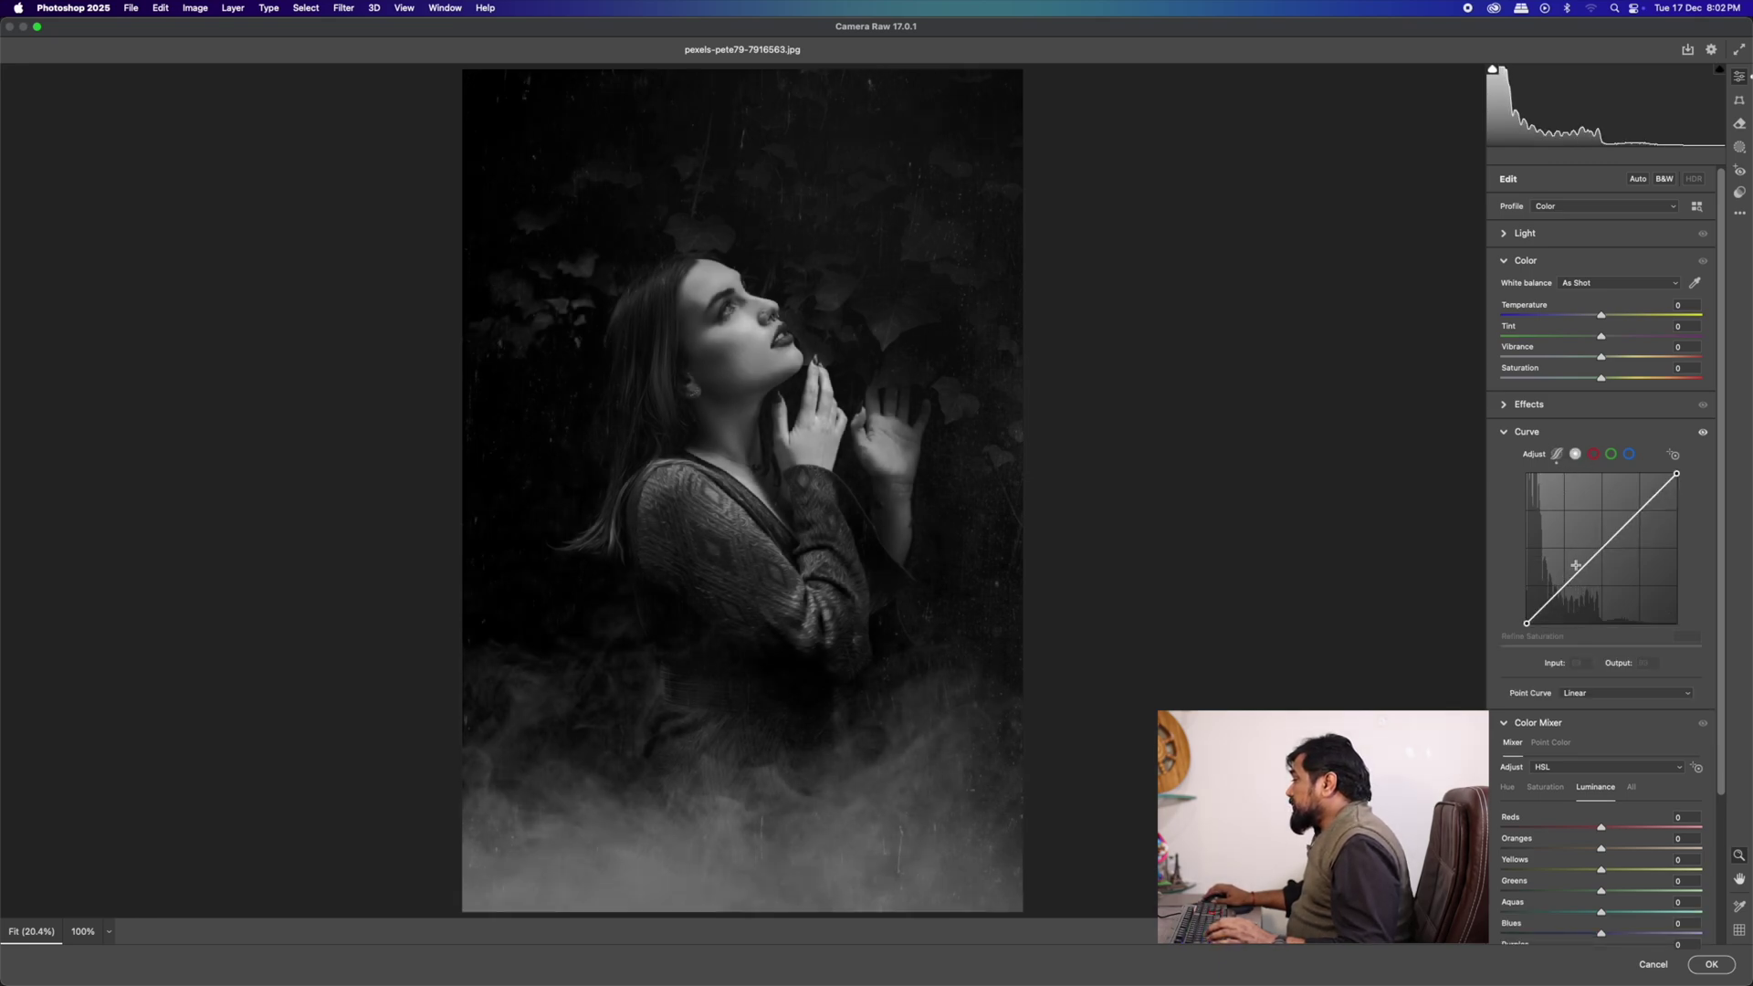
mouse_move(1676, 475)
mouse_down()
mouse_move(1628, 474)
mouse_move(1678, 473)
mouse_up()
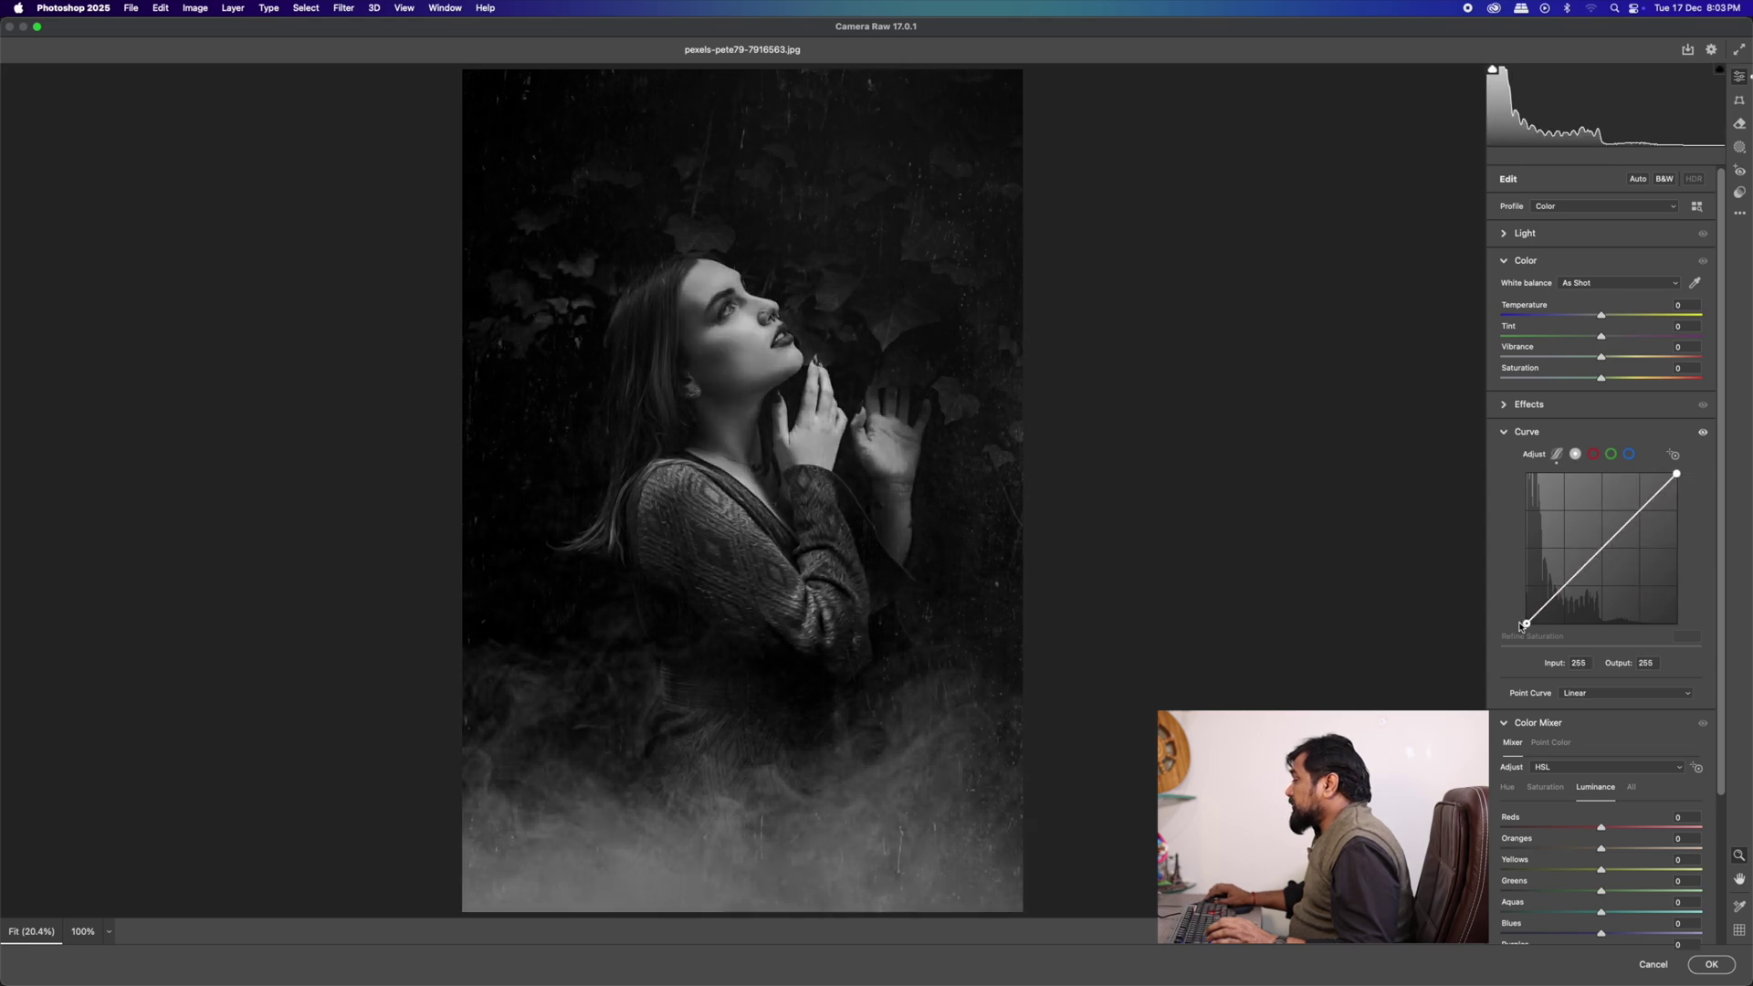
drag(1524, 624, 1564, 624)
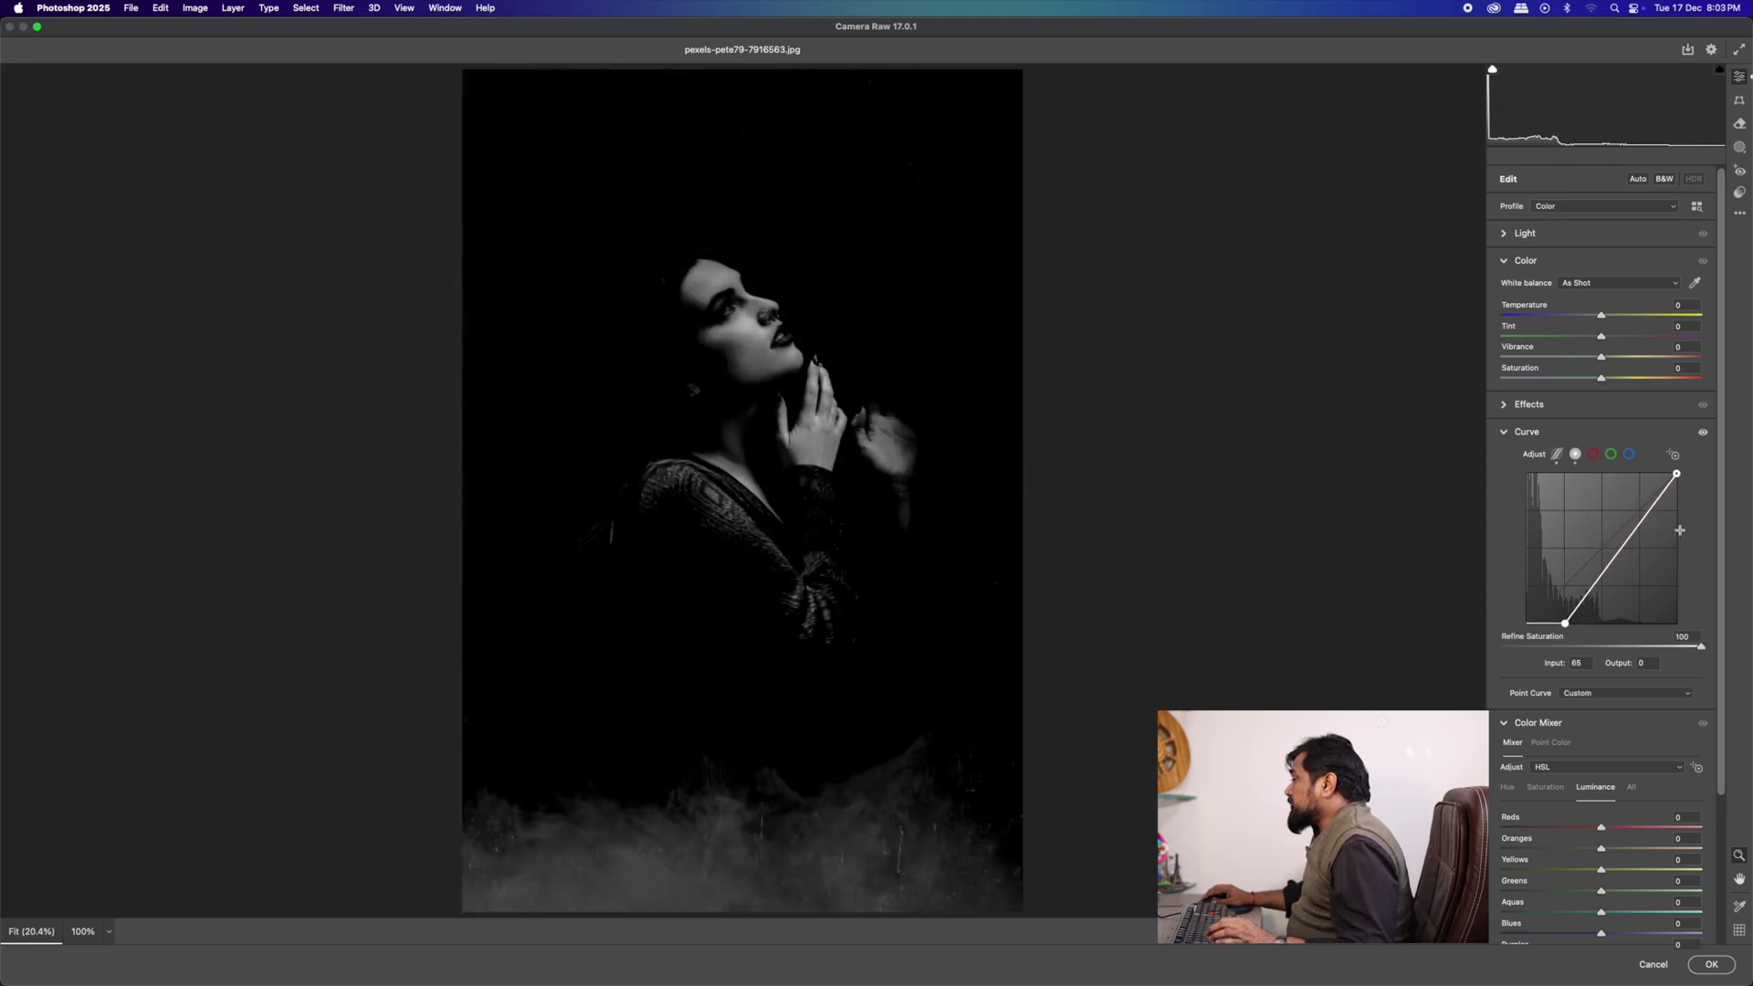
- Undo the point curve's black point shift and view the red, blue and green channel curves
key(super+z)
mouse_move(1676, 473)
mouse_down()
mouse_move(1629, 474)
mouse_move(1676, 478)
mouse_move(1676, 566)
mouse_move(1676, 474)
mouse_up()
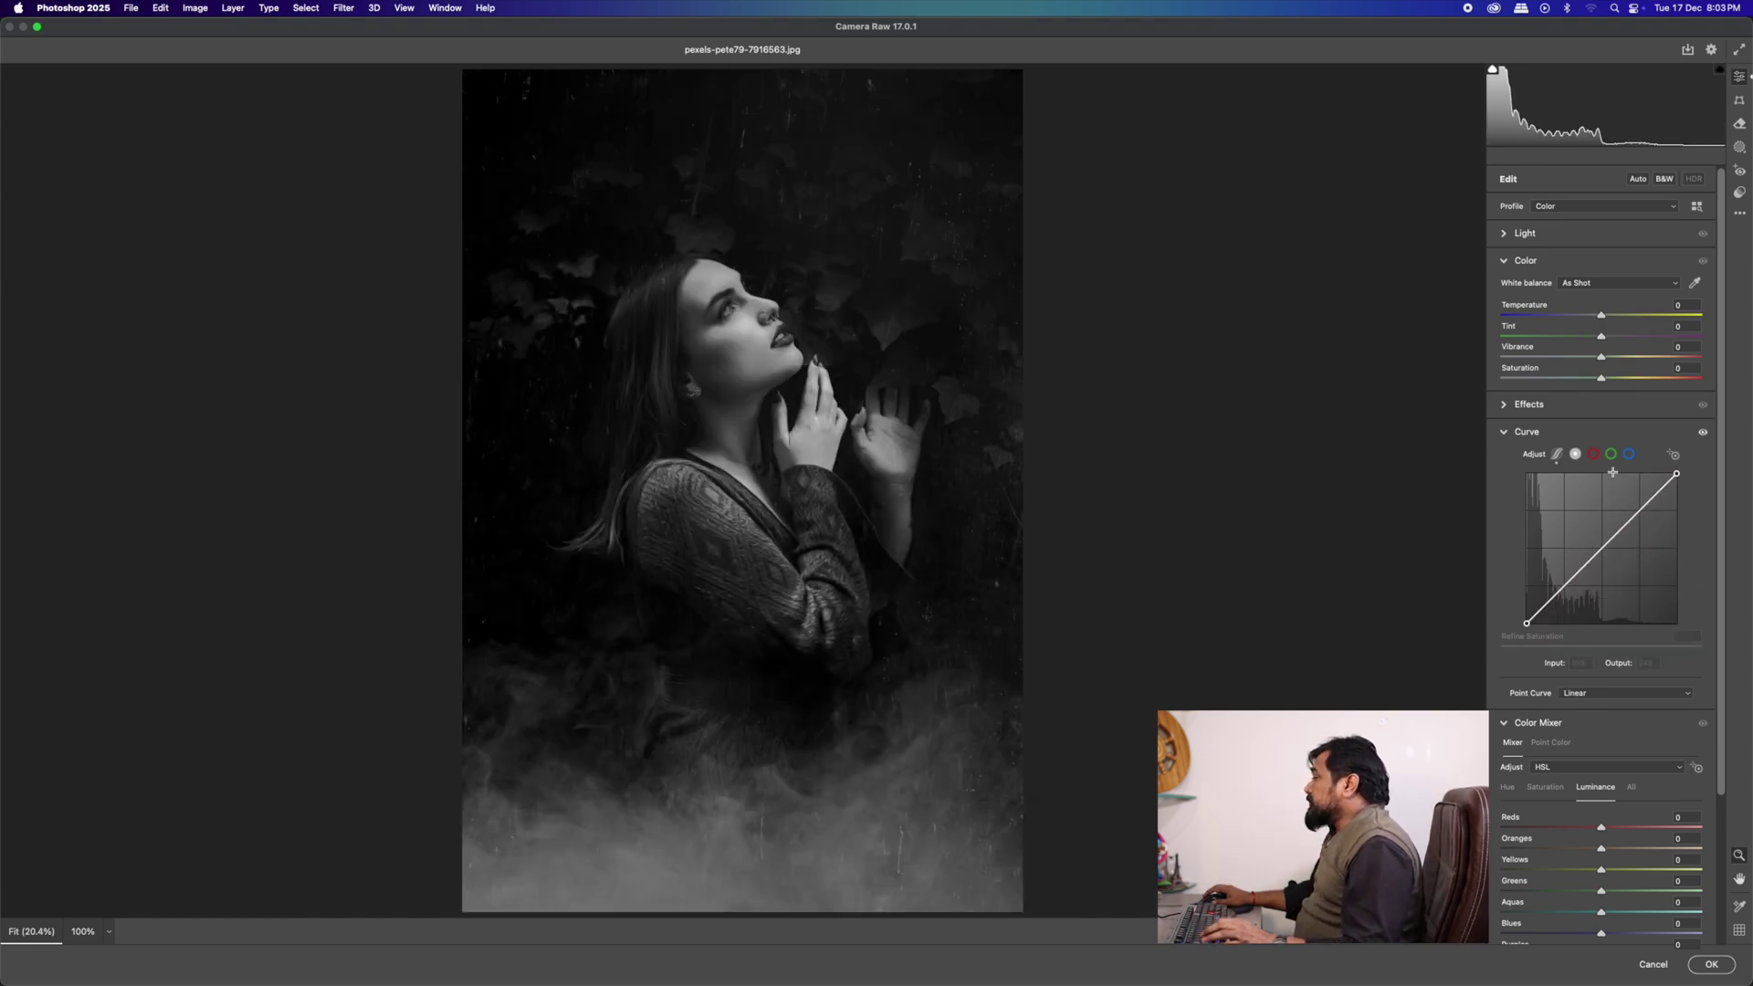
click(1593, 454)
click(1628, 454)
click(1610, 454)
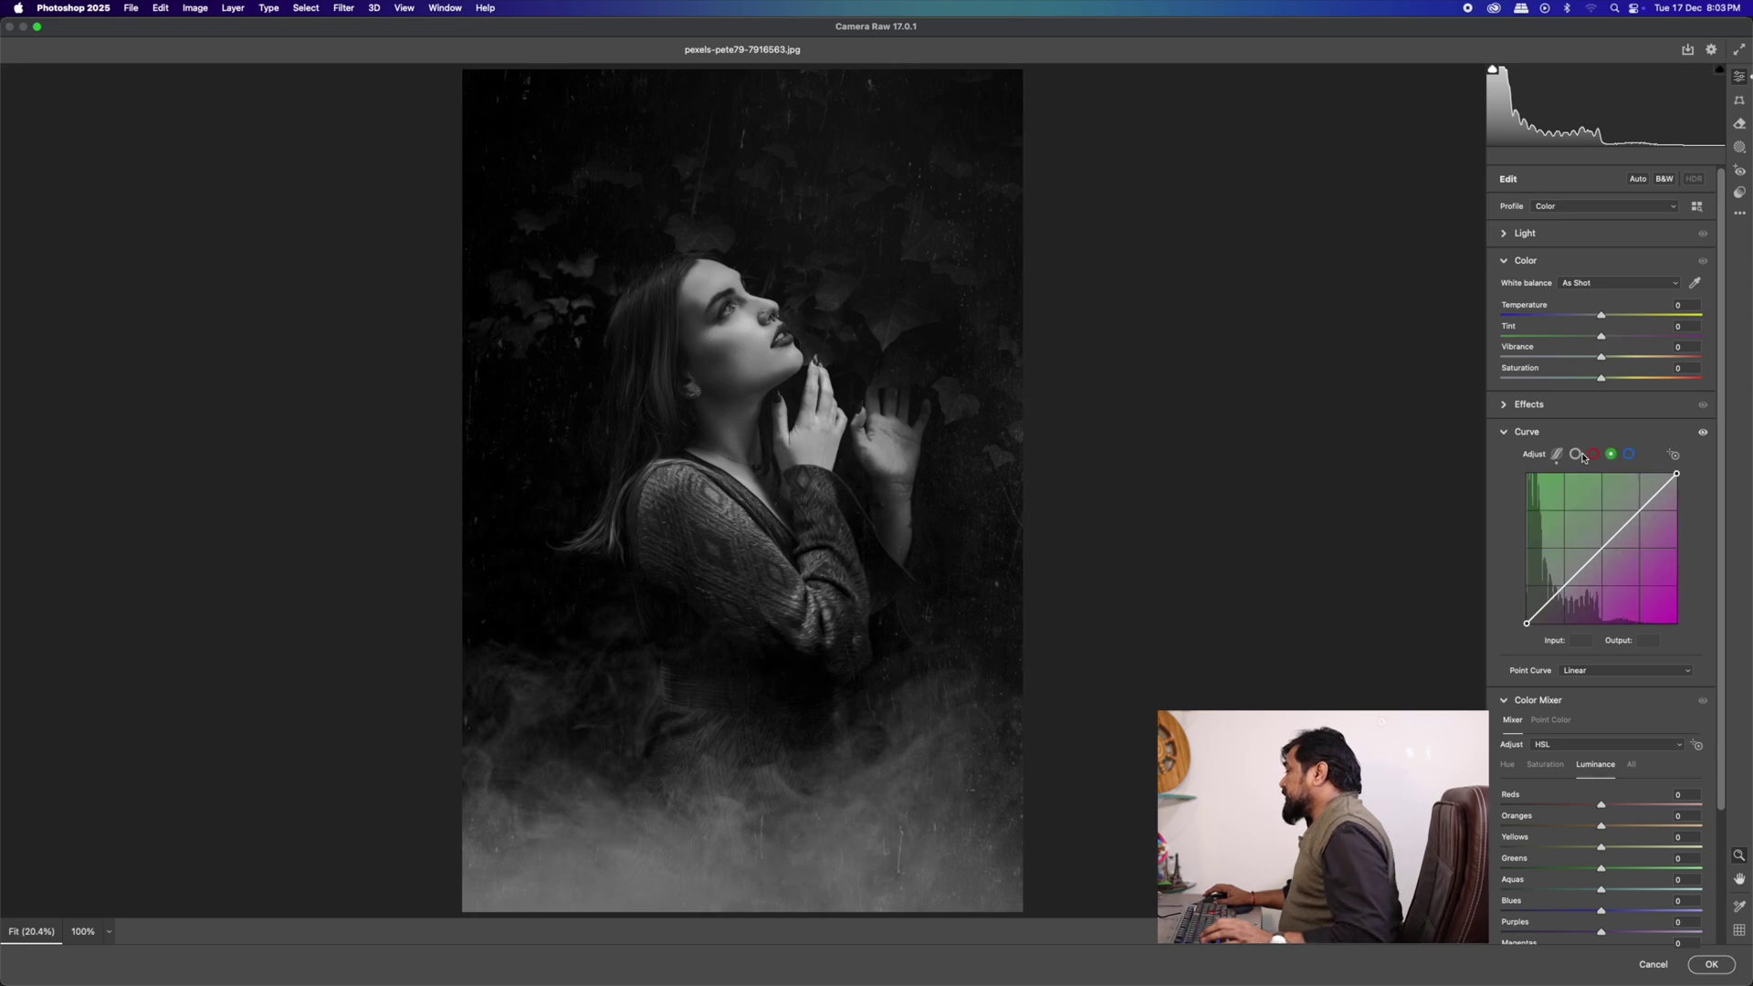
- Try the red curve's black point at output 79 and its white point at input 185, undoing each change
click(1592, 456)
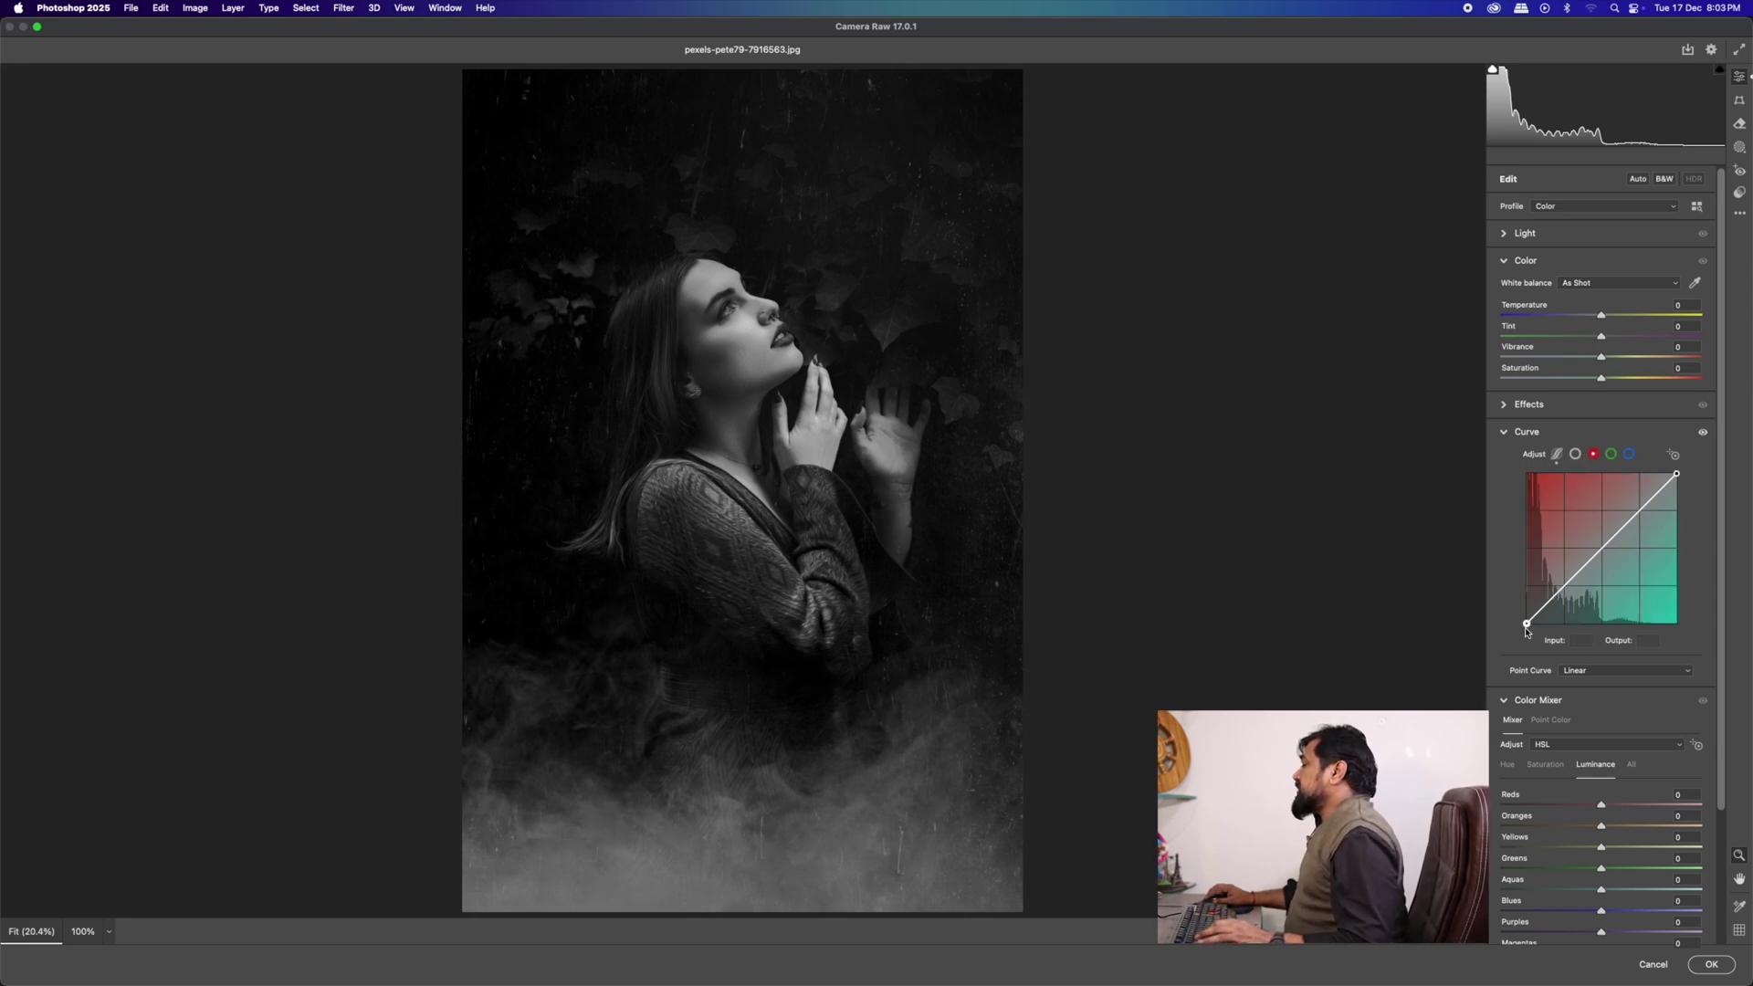
drag(1526, 624, 1527, 577)
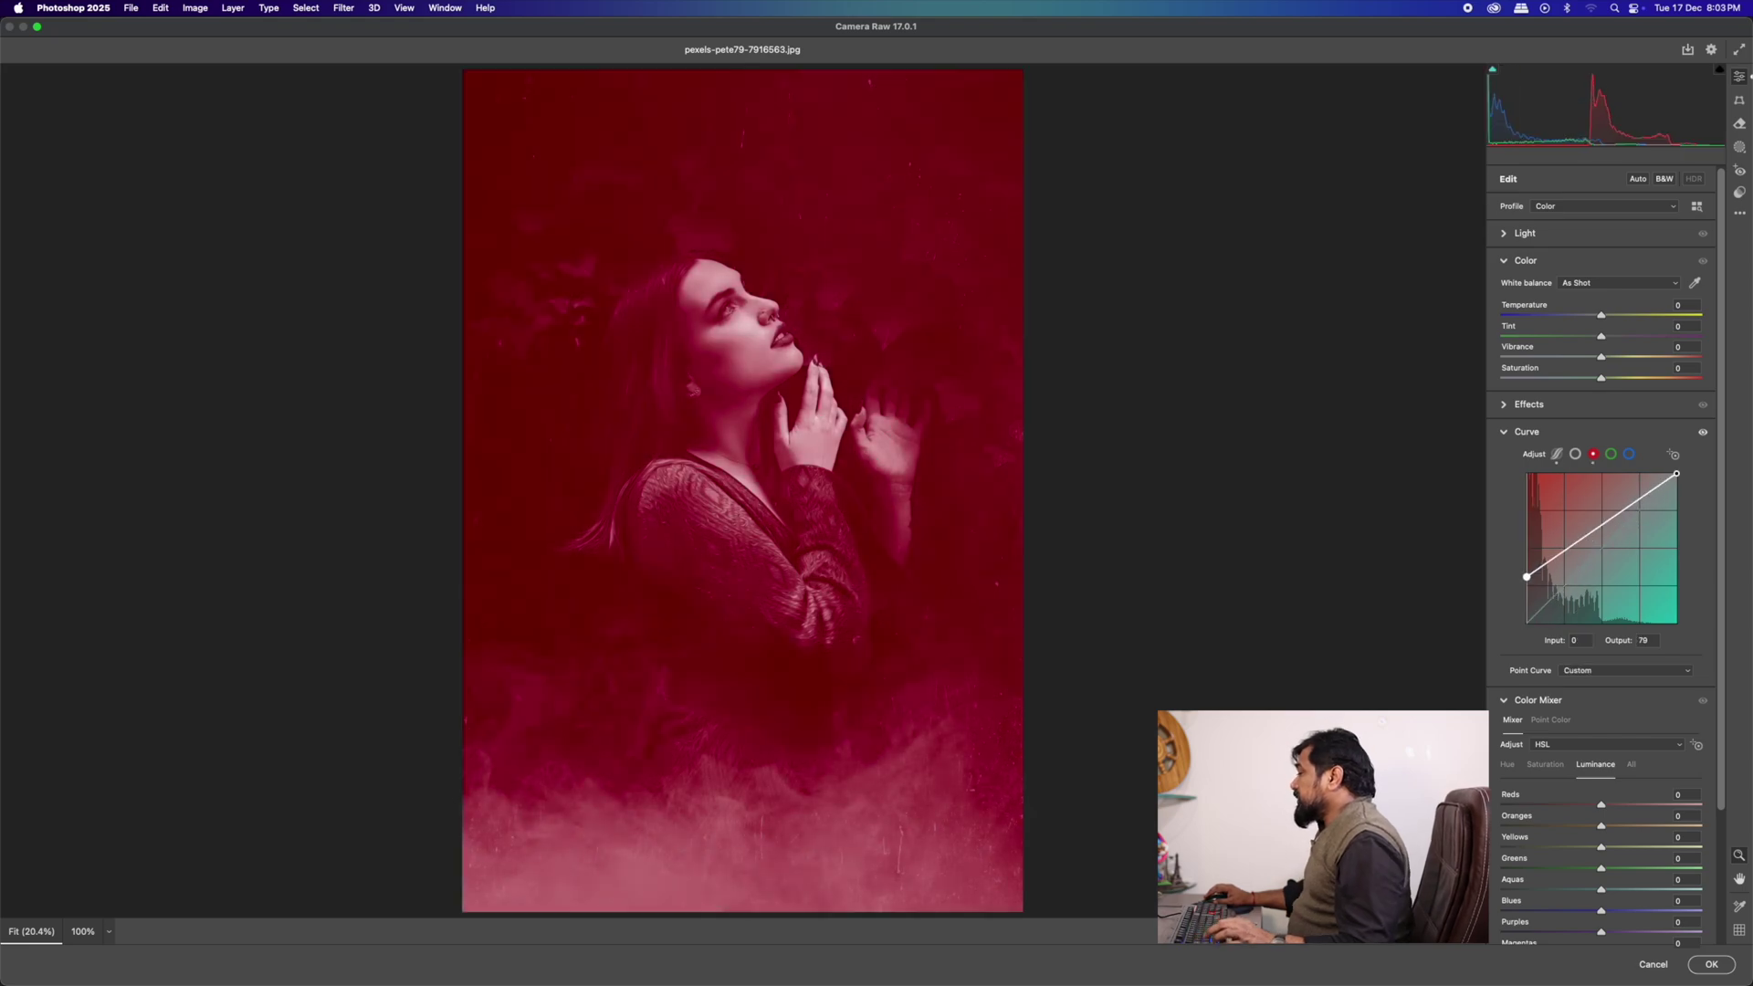
key(super+z)
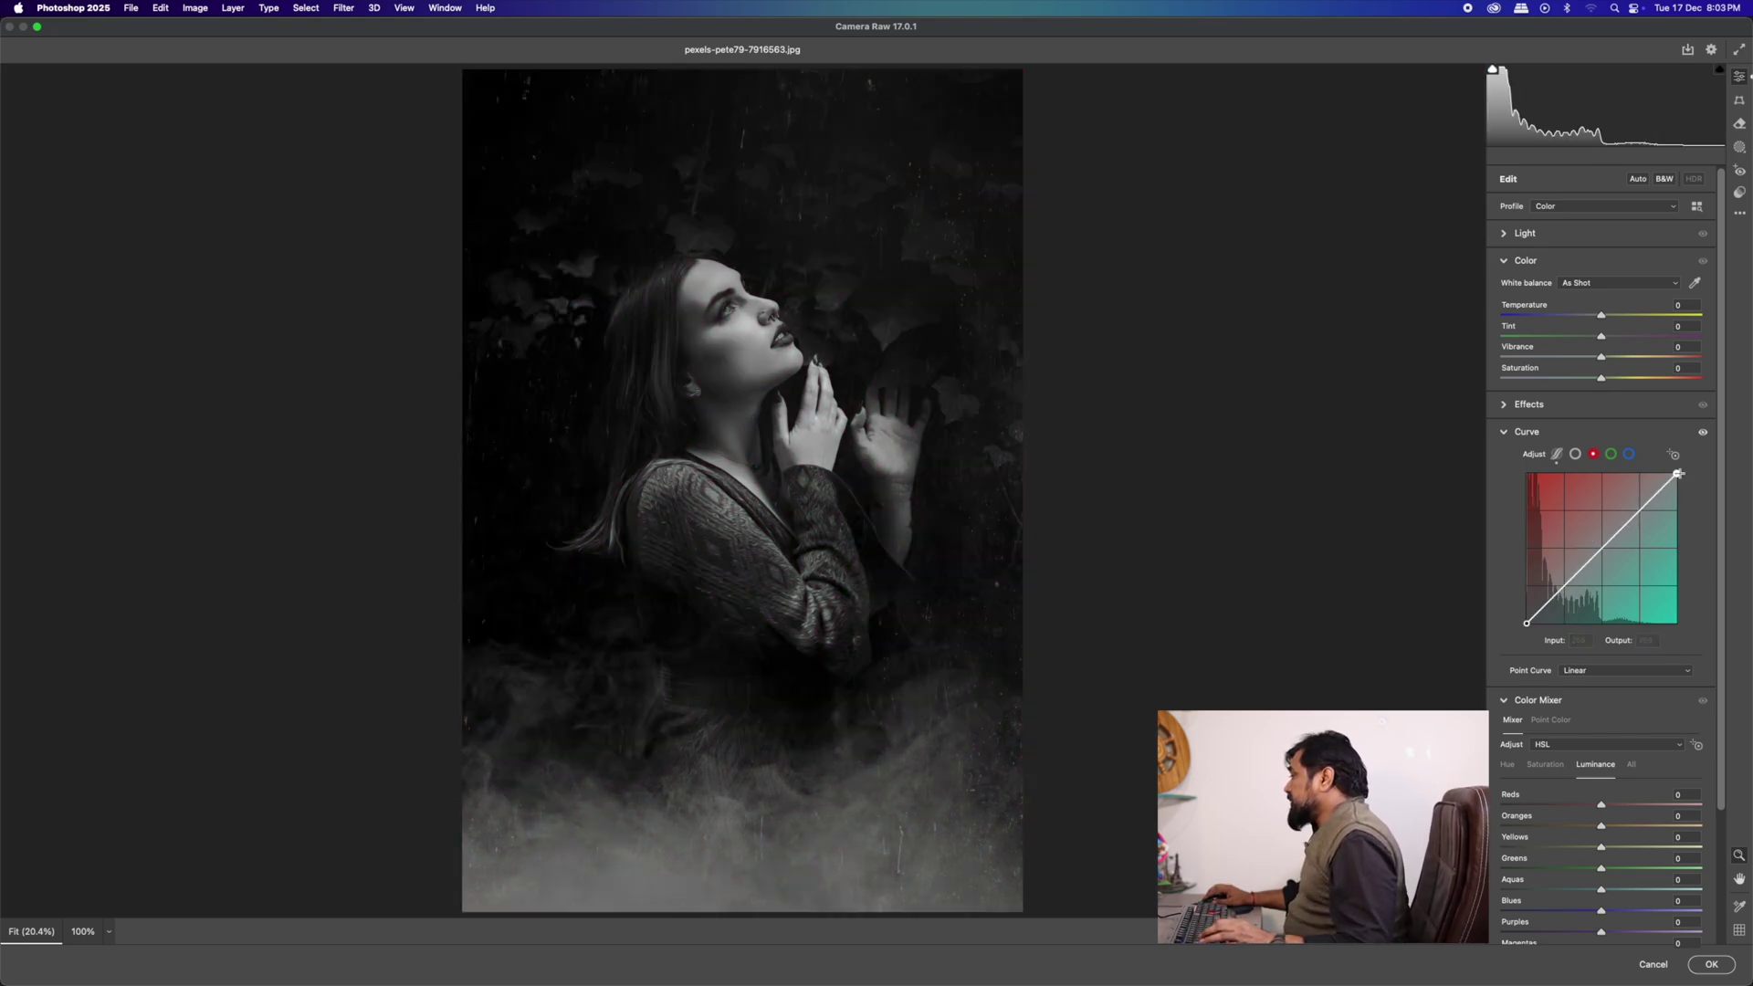
click(1677, 474)
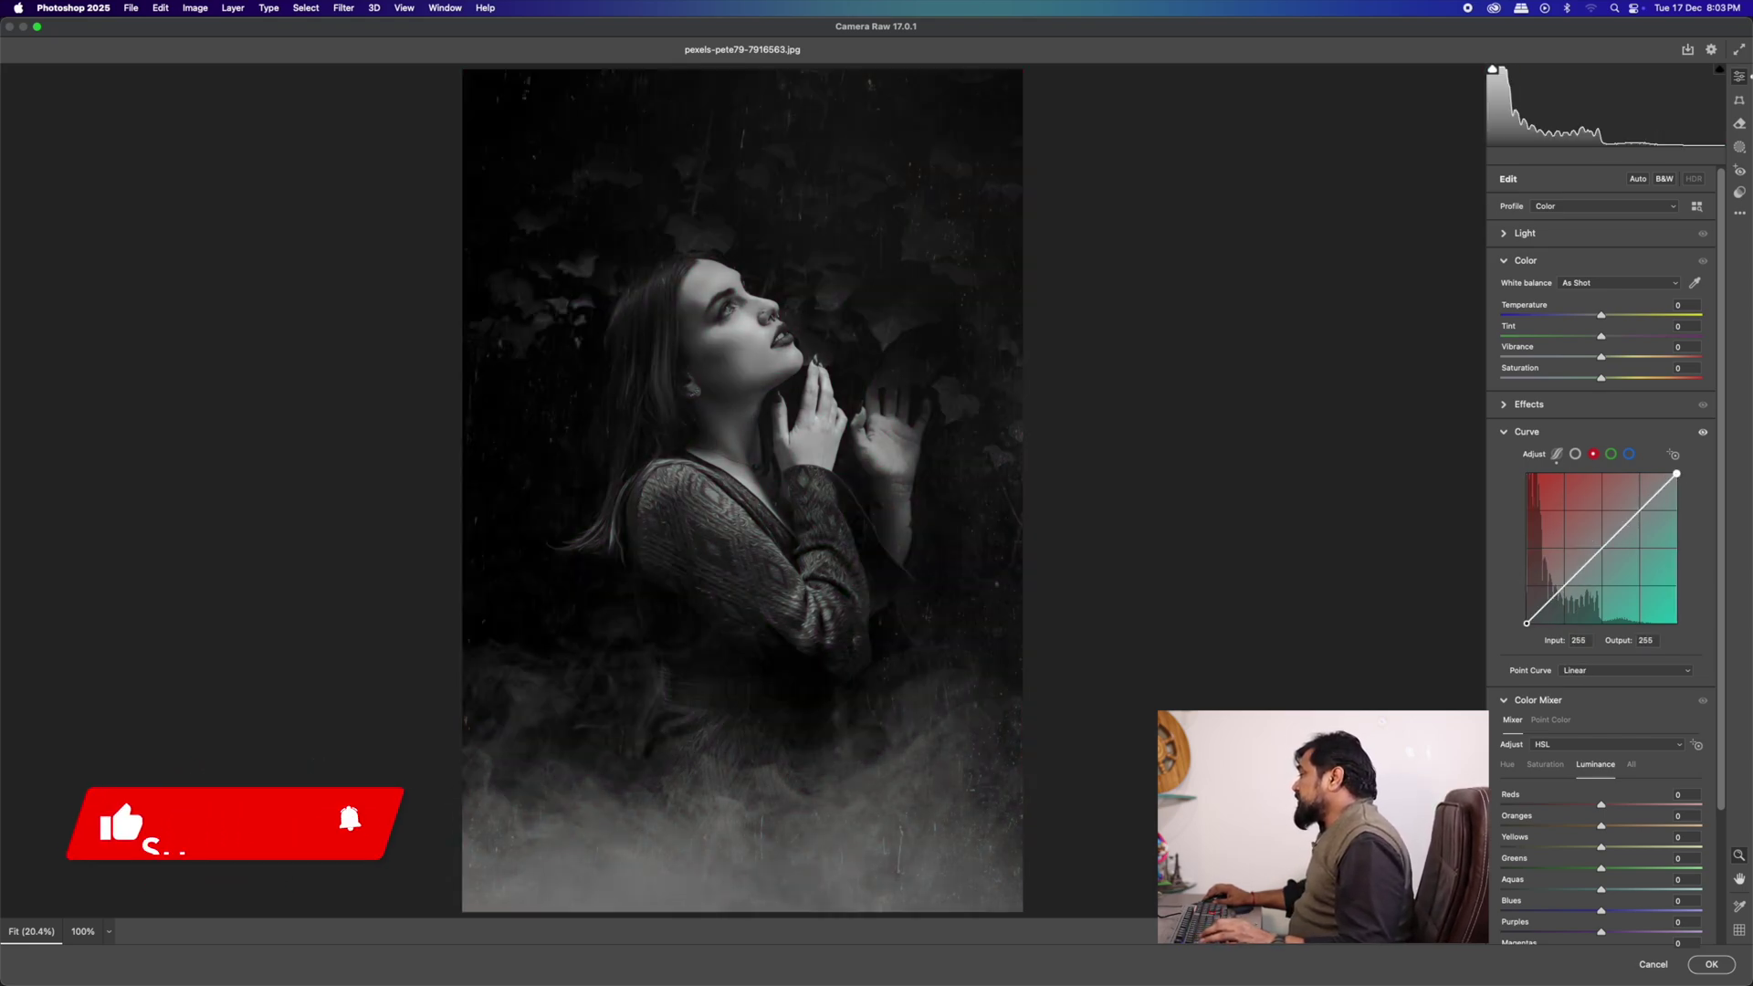
drag(1677, 474, 1635, 473)
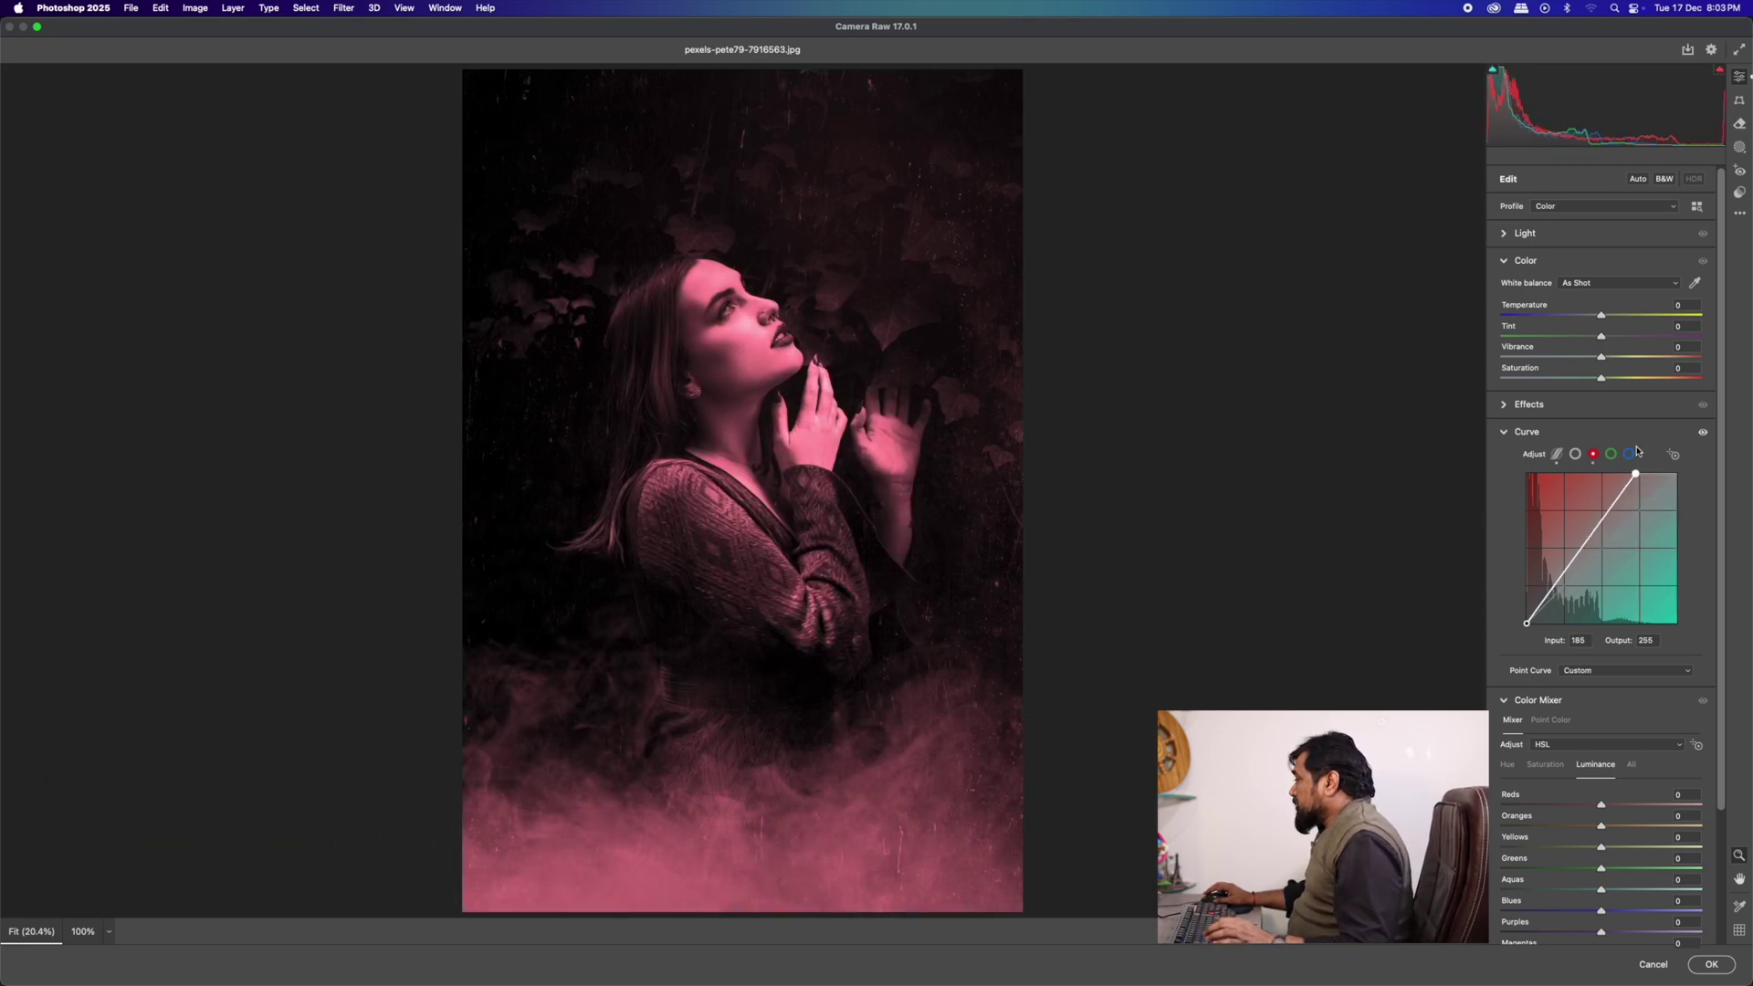
key(super+z)
- Try the green curve's white point at input 169 and its black point at output 84, resetting the curve after each
click(1611, 455)
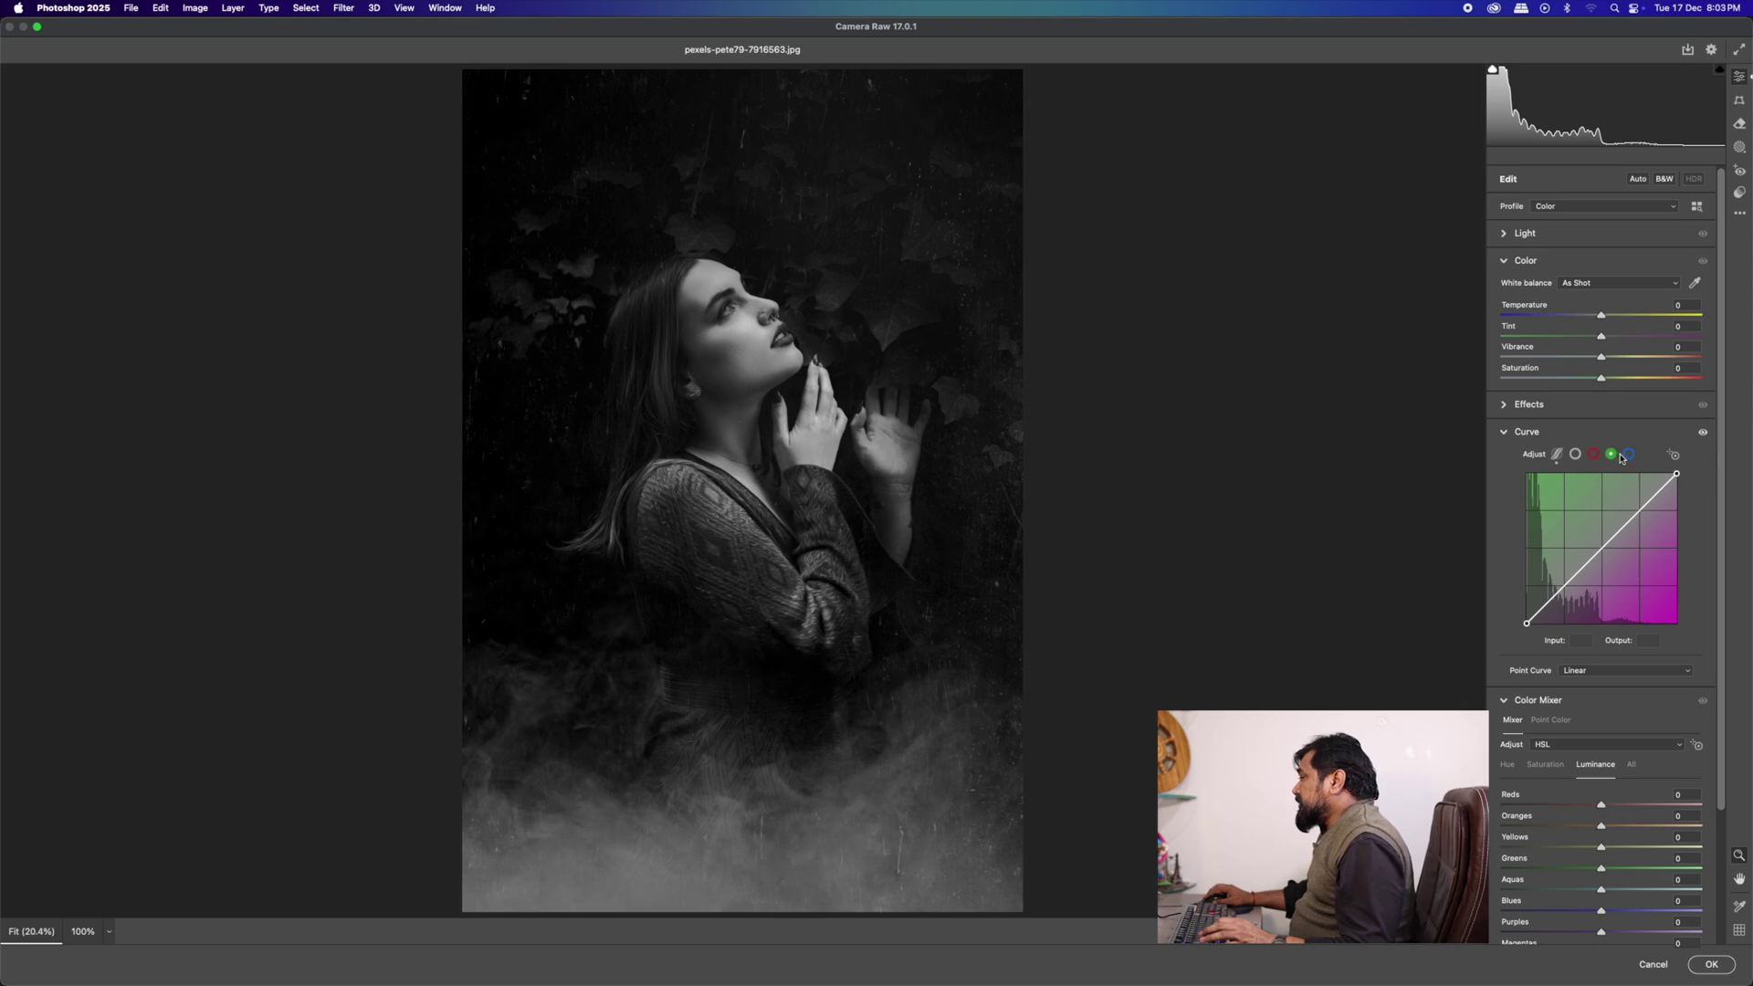
drag(1682, 472, 1624, 474)
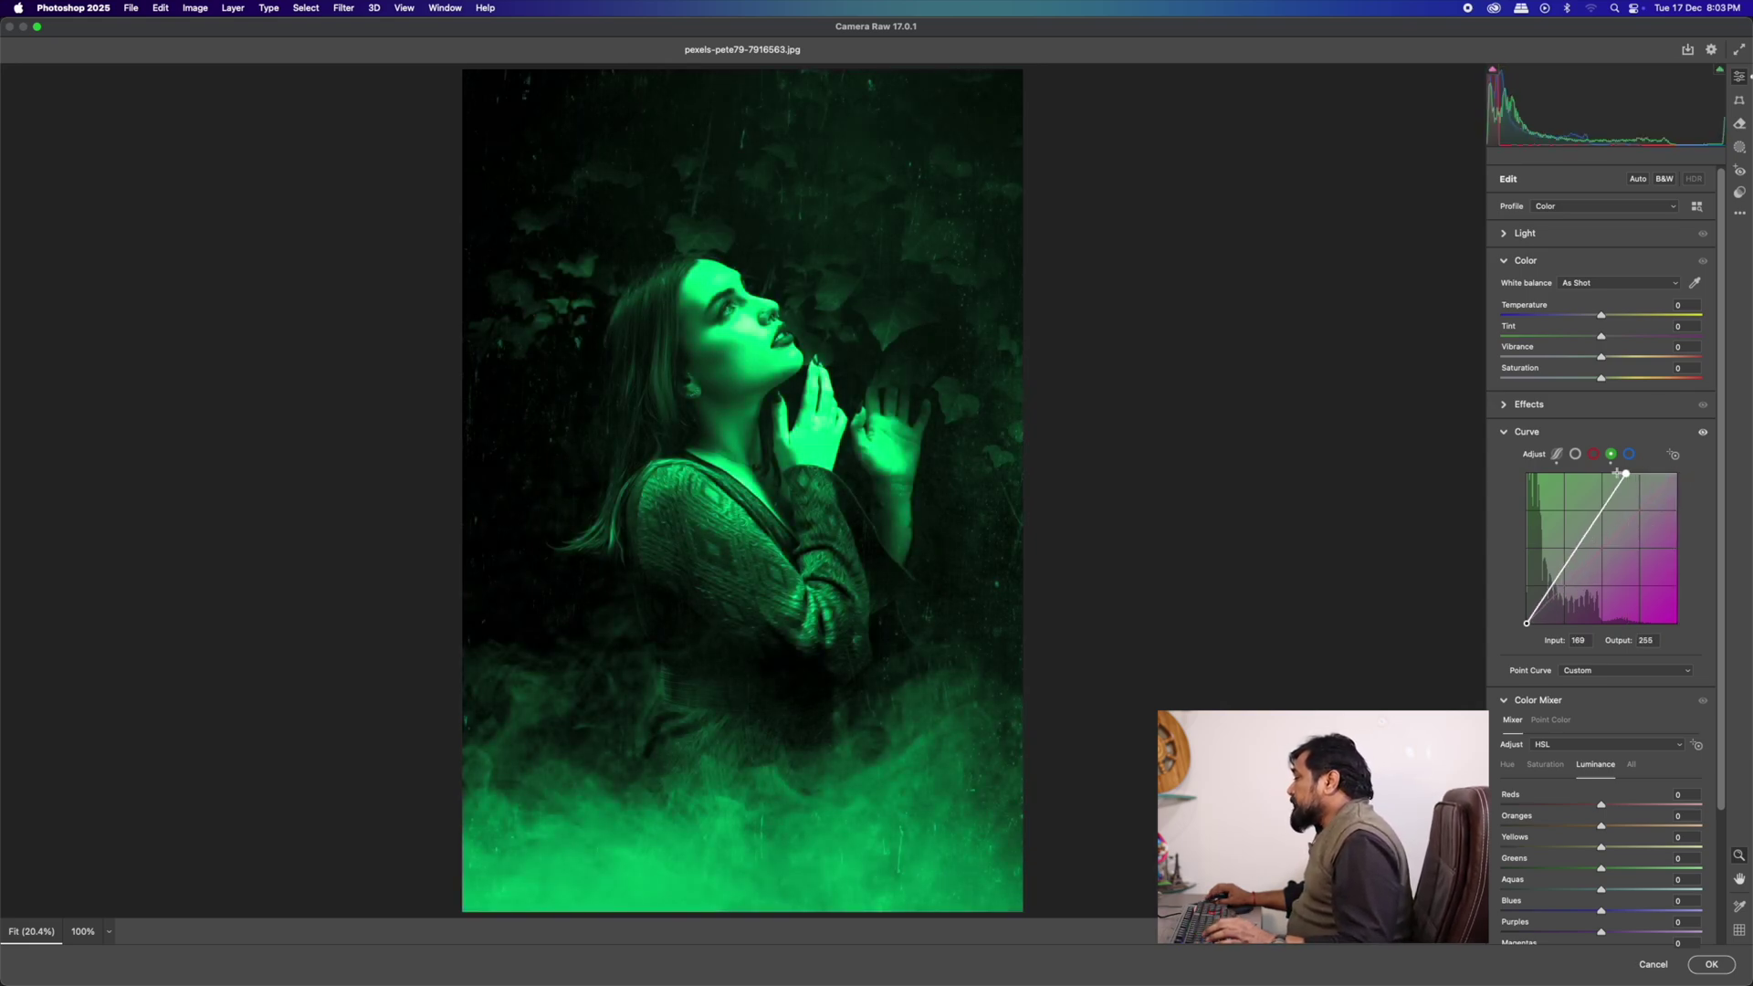
double_click(1606, 520)
drag(1525, 623, 1526, 567)
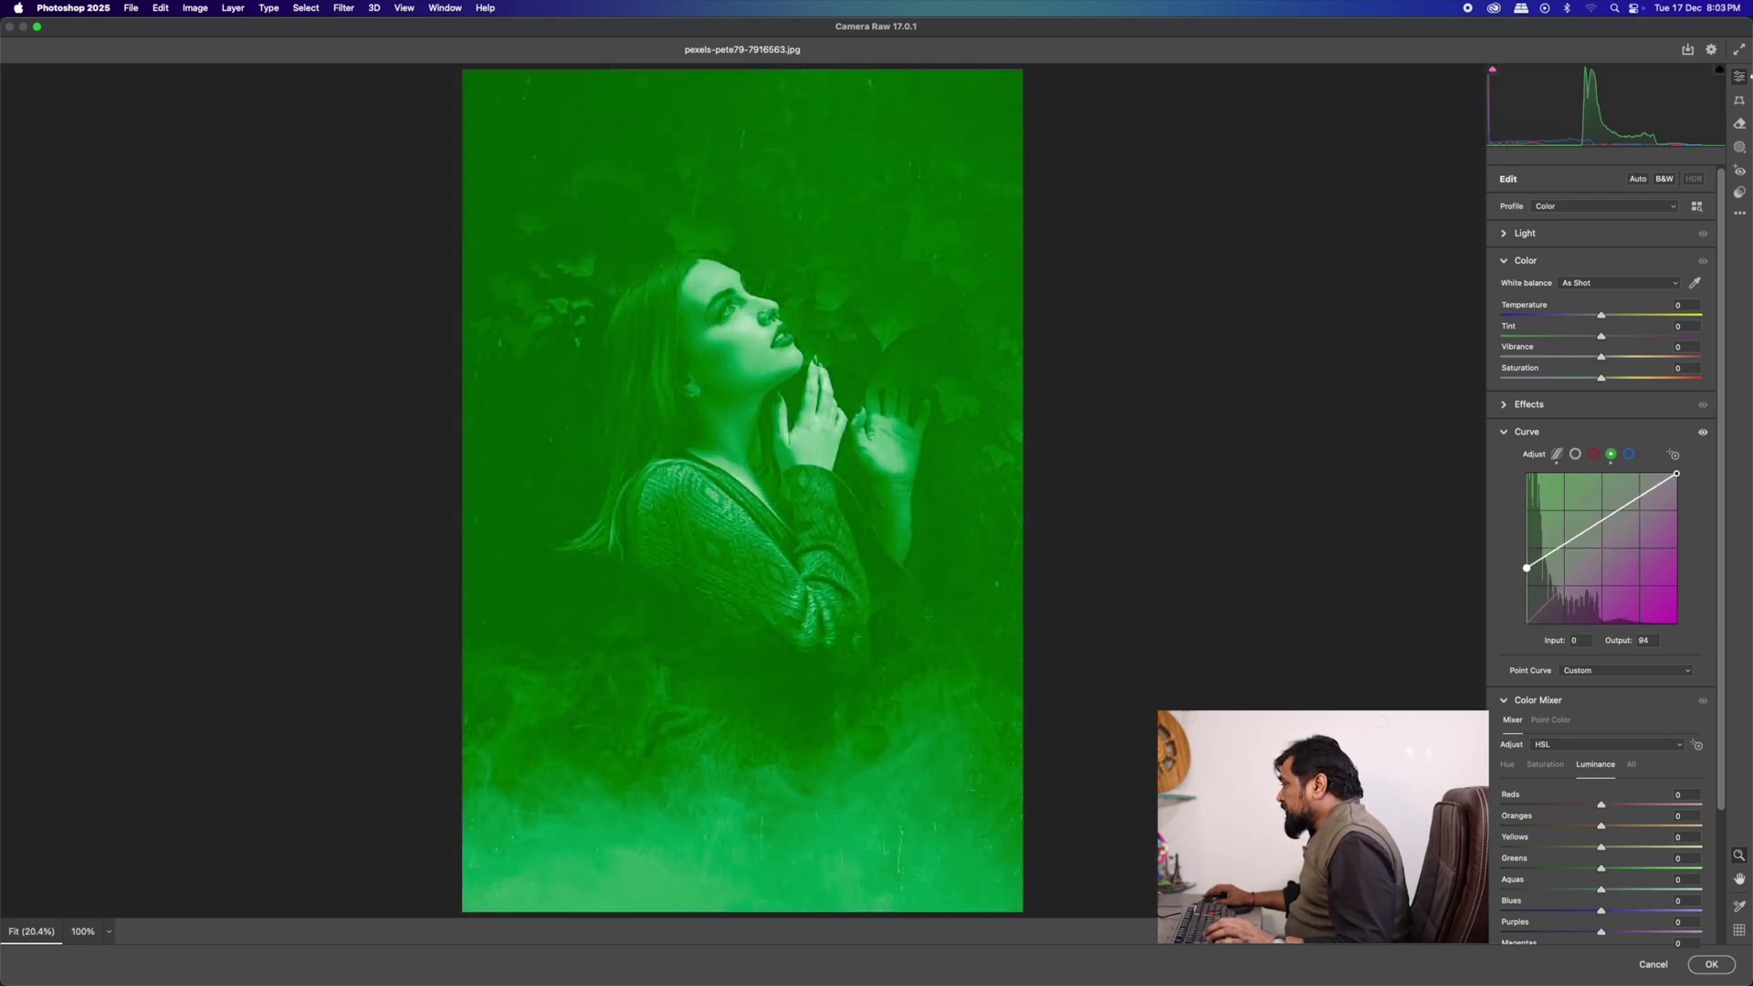
double_click(1593, 524)
- Try the blue curve's white point at output 184 and input 156, undo the shift, and raise the black point
click(1629, 454)
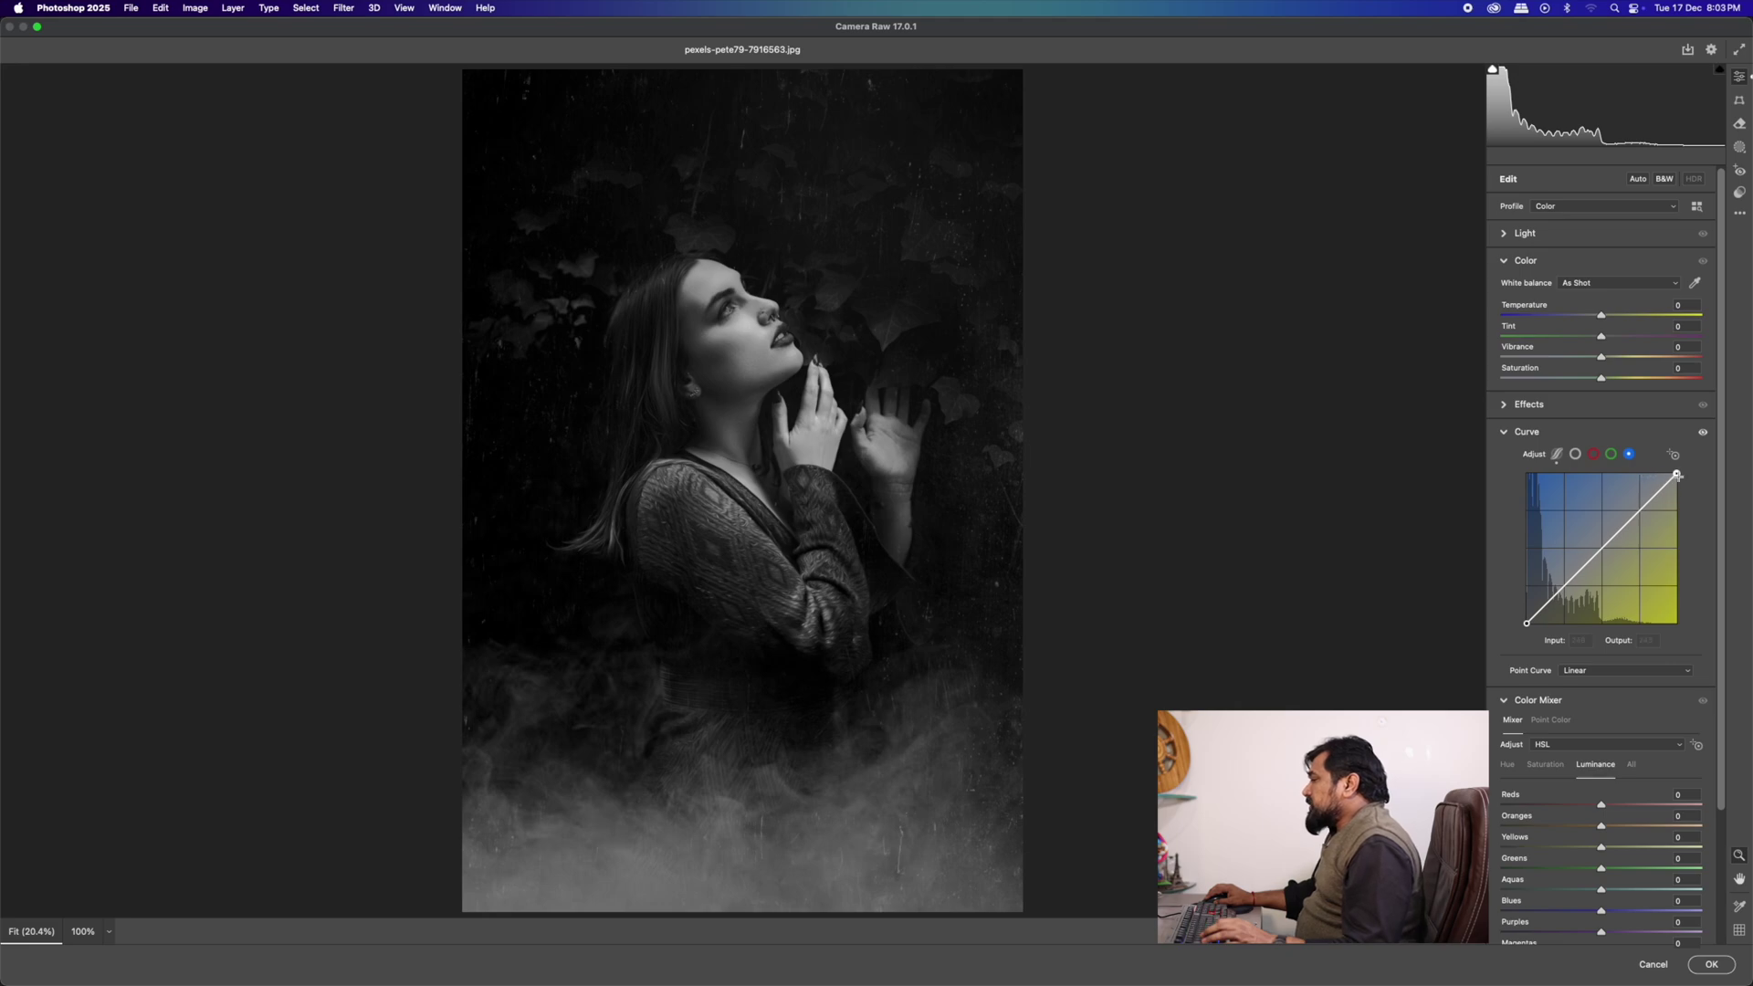
drag(1677, 475, 1676, 516)
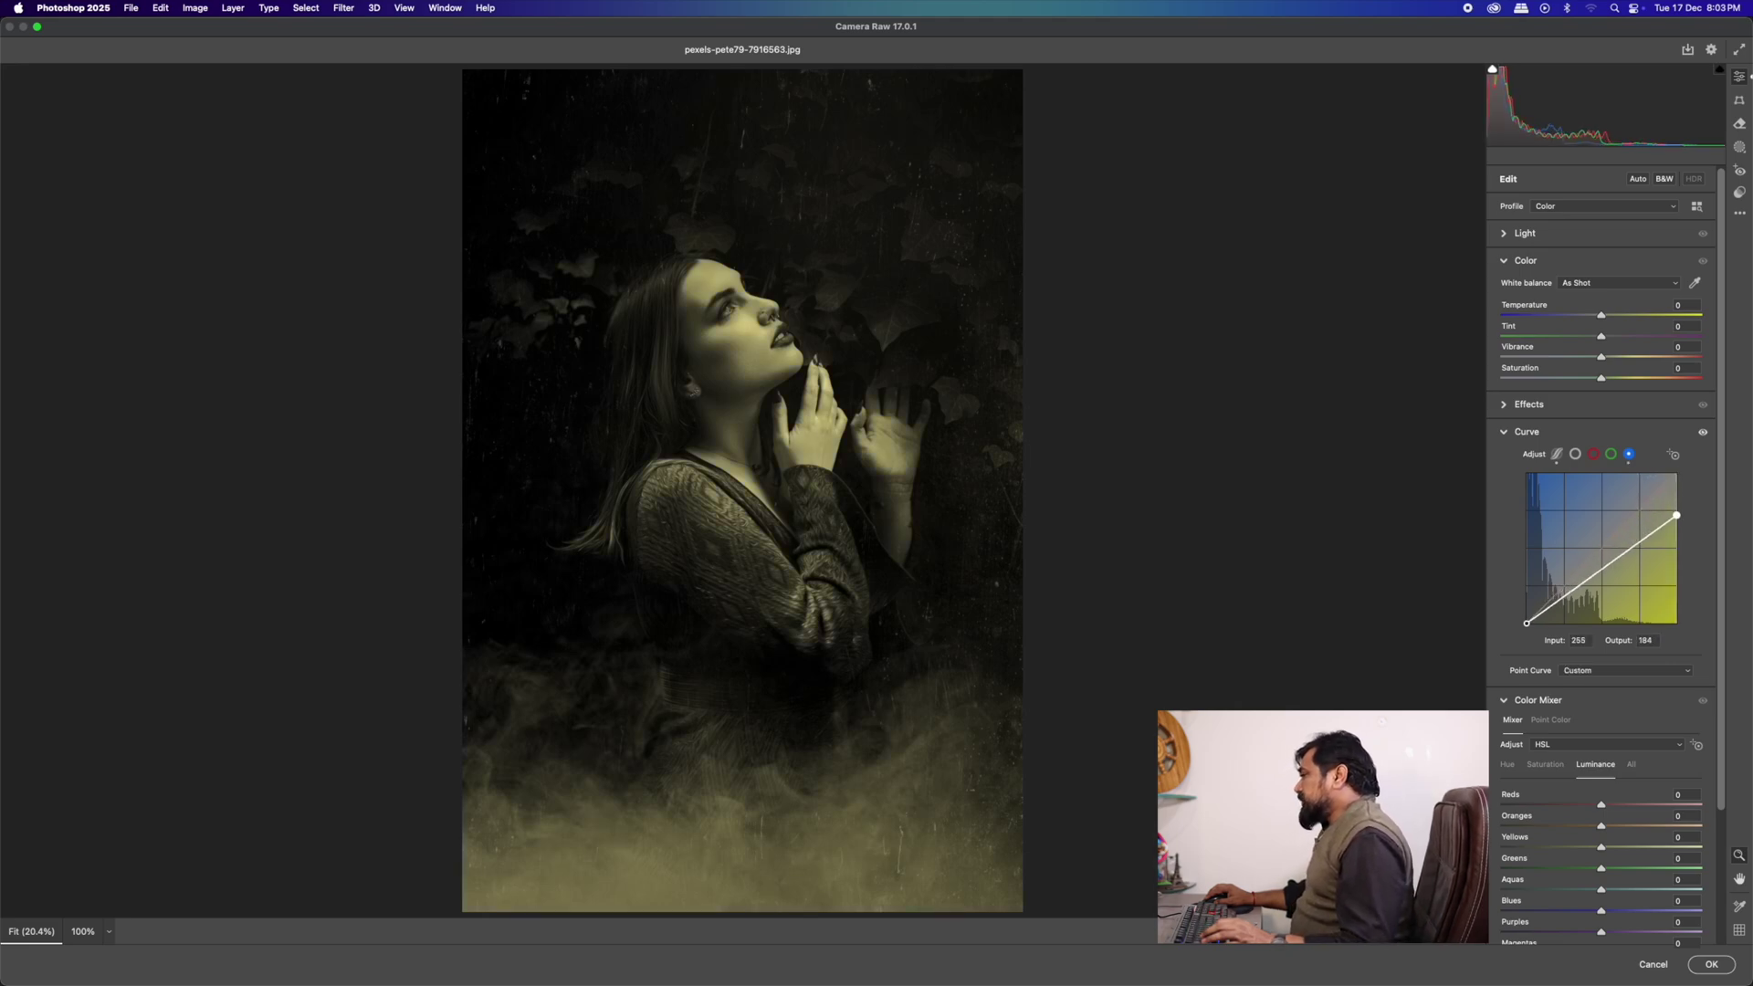
drag(1677, 516, 1619, 474)
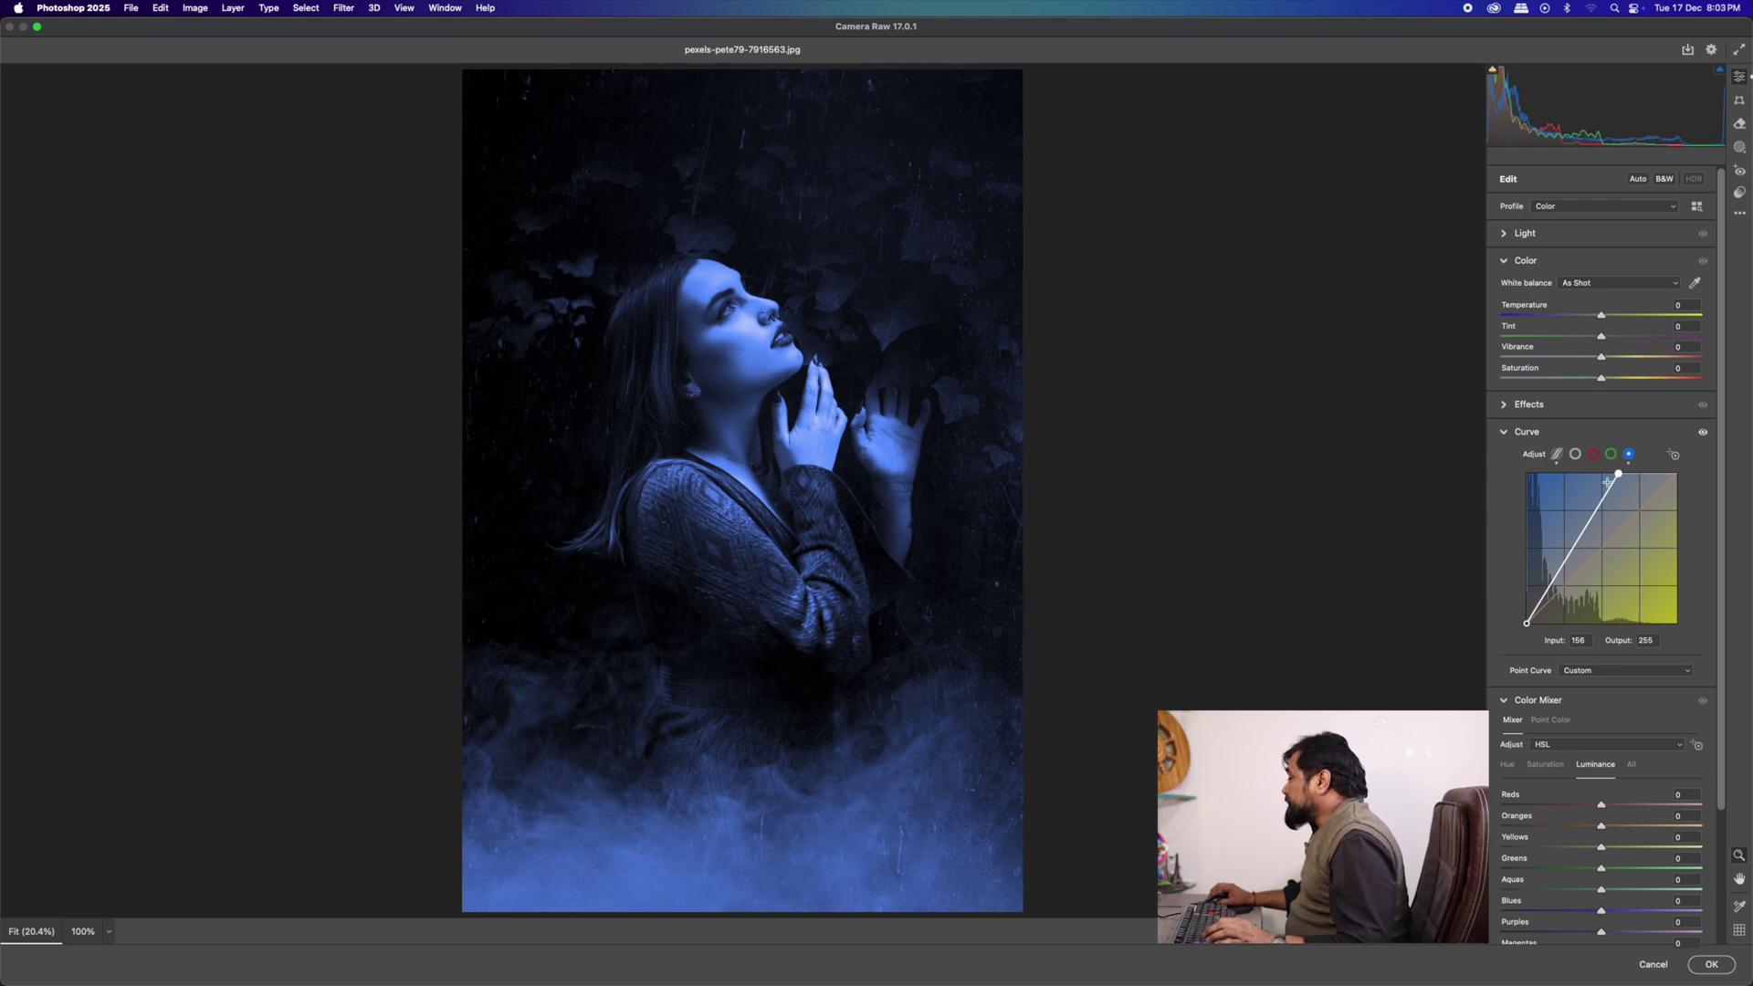
key(super+z)
drag(1526, 626, 1527, 624)
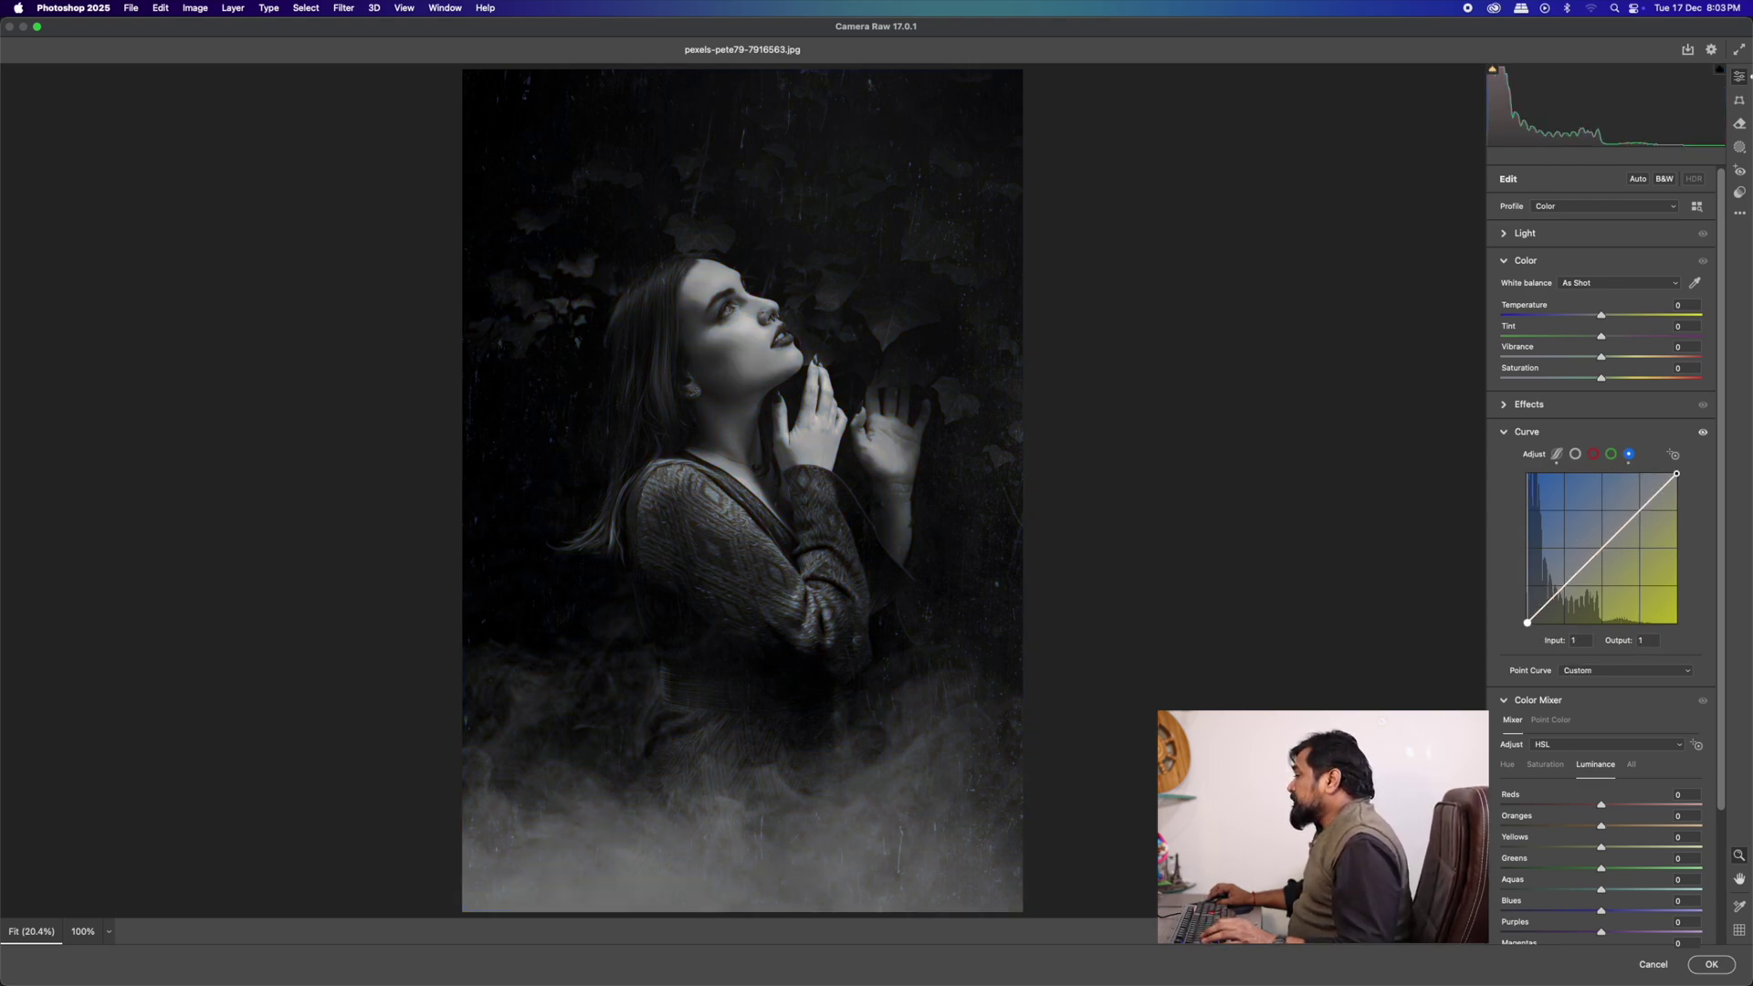
drag(1527, 623, 1519, 589)
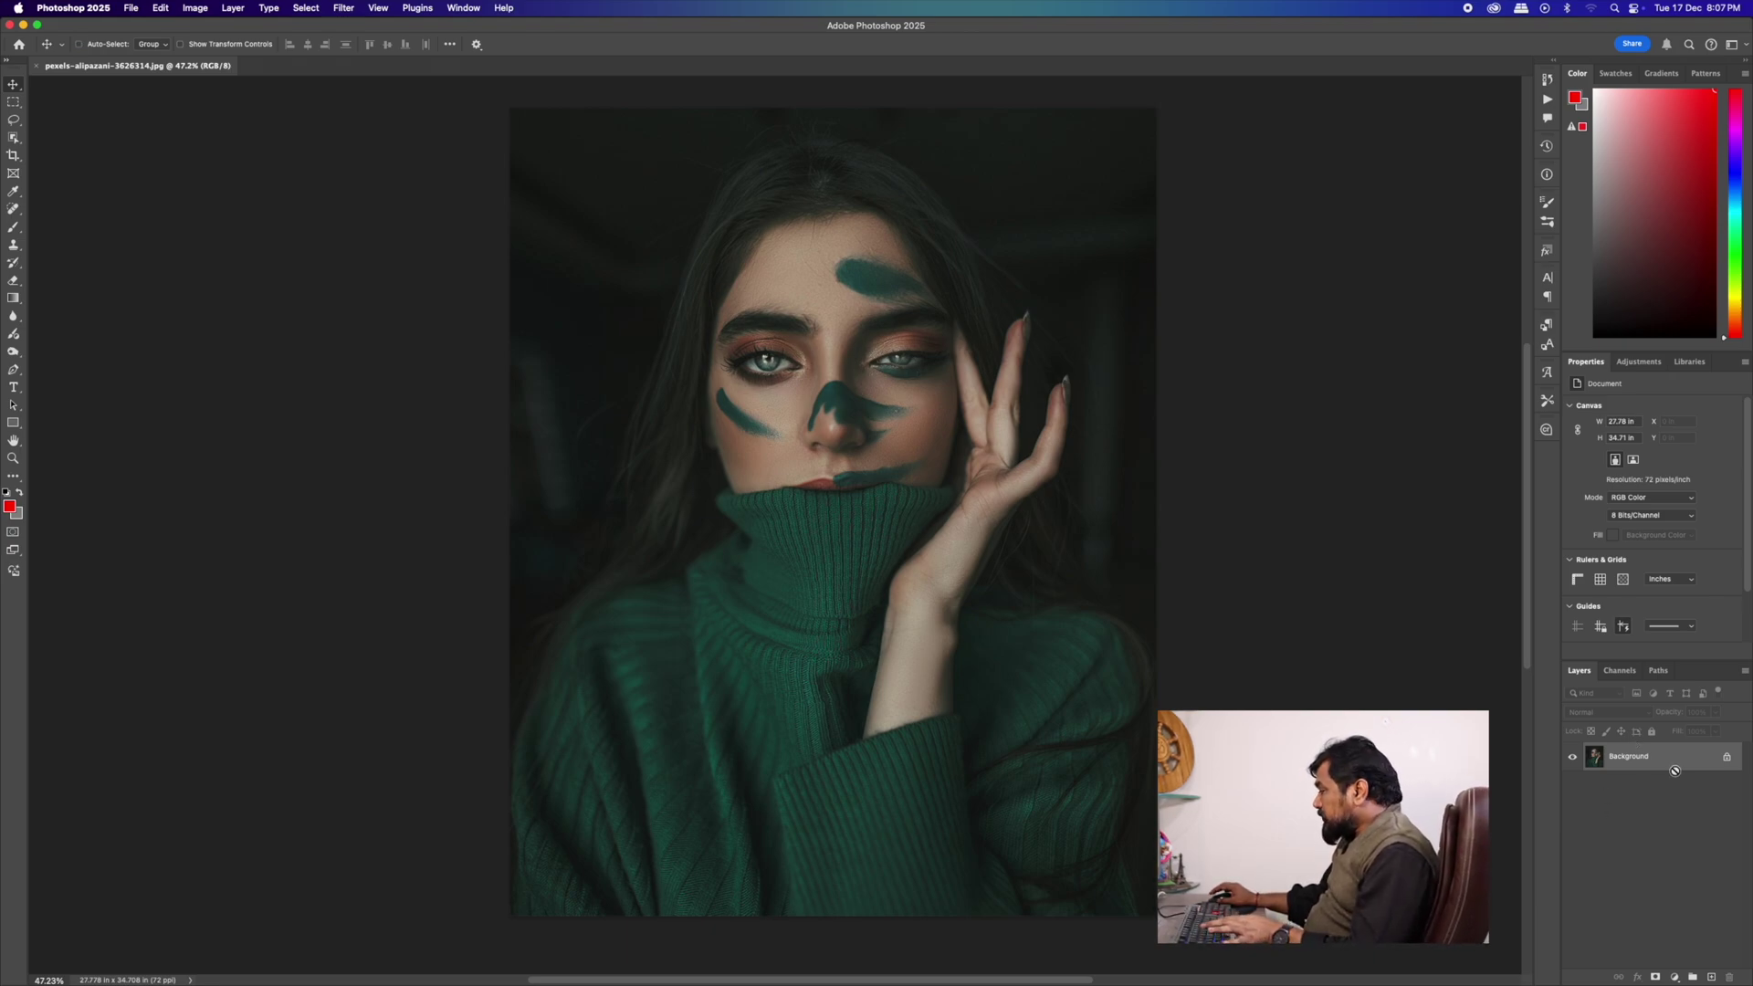
- Duplicate the Background layer as a smart object and open the Camera Raw Filter on it
key(super+j)
key(super+shift+s)
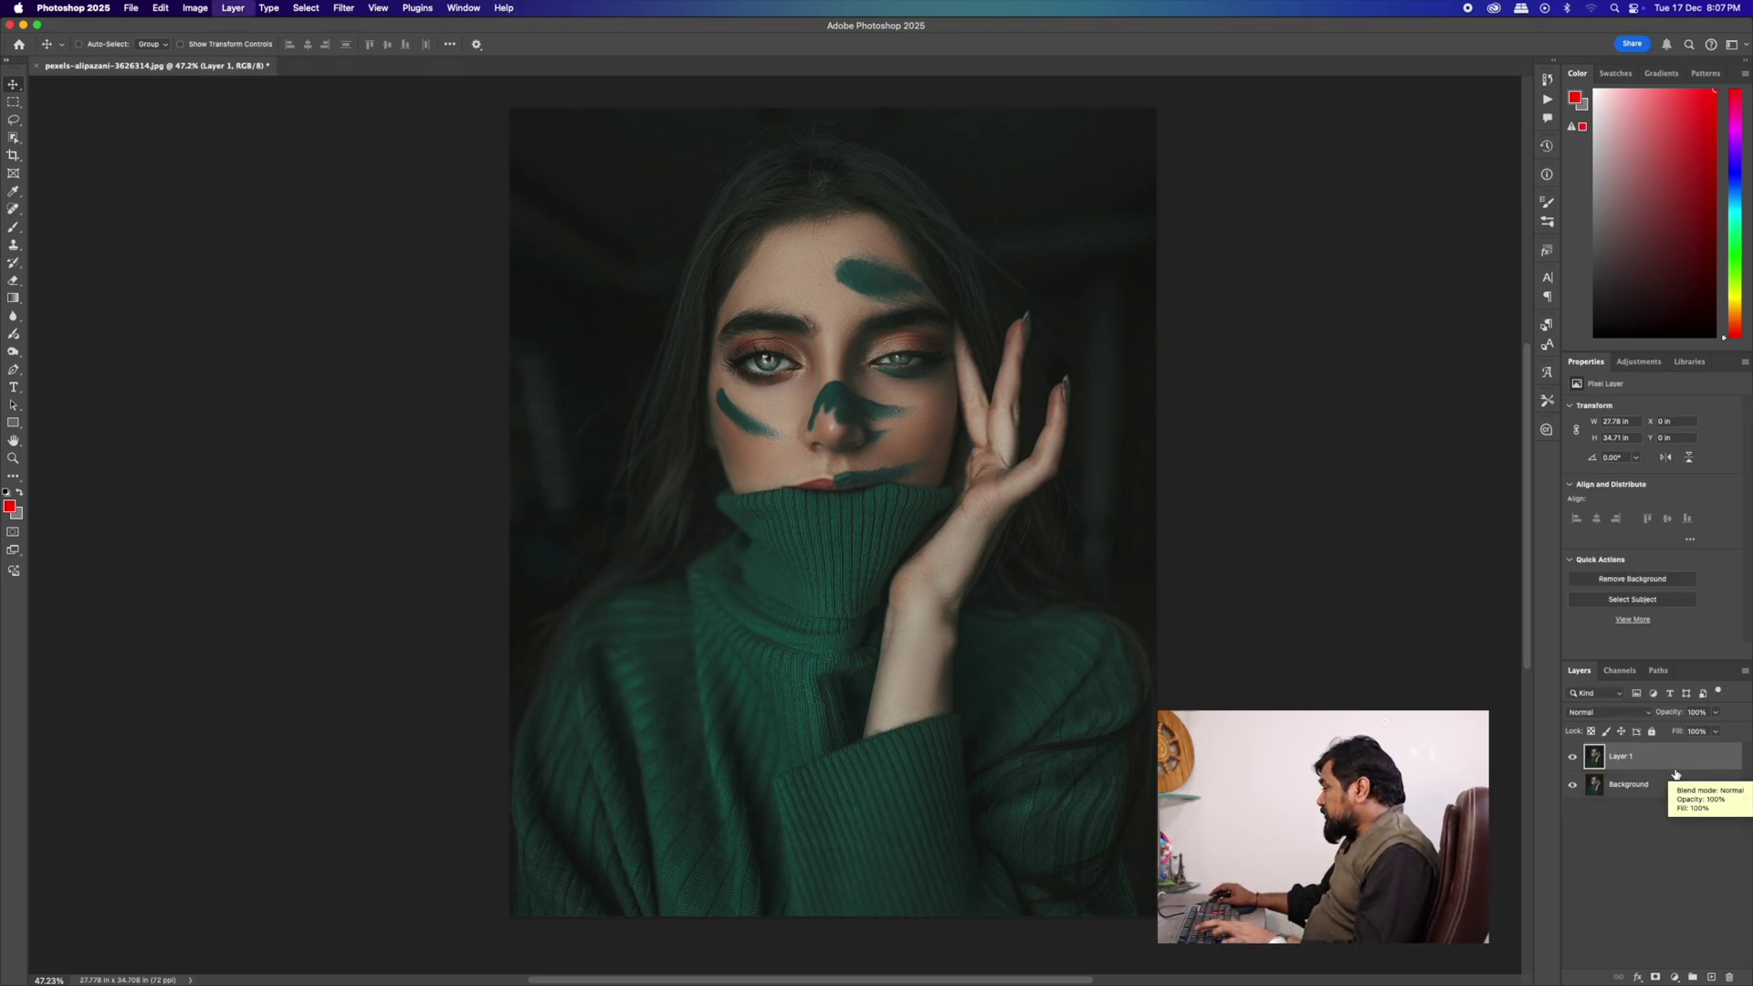
click(343, 7)
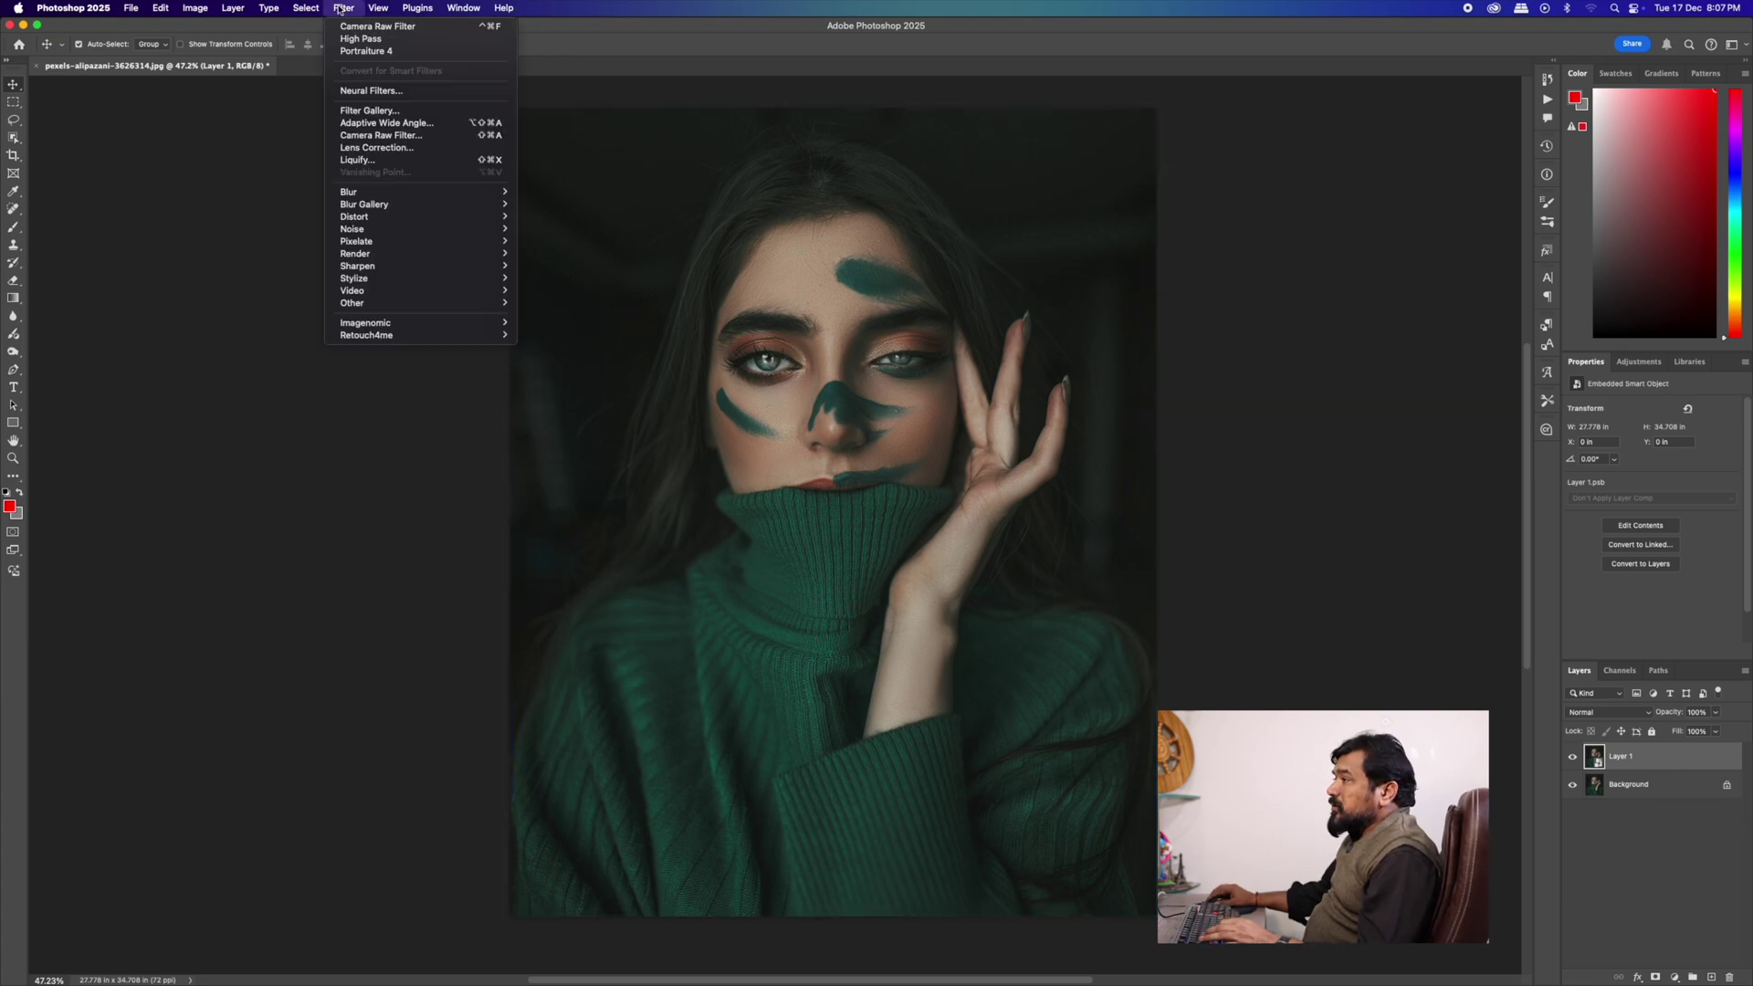
click(387, 27)
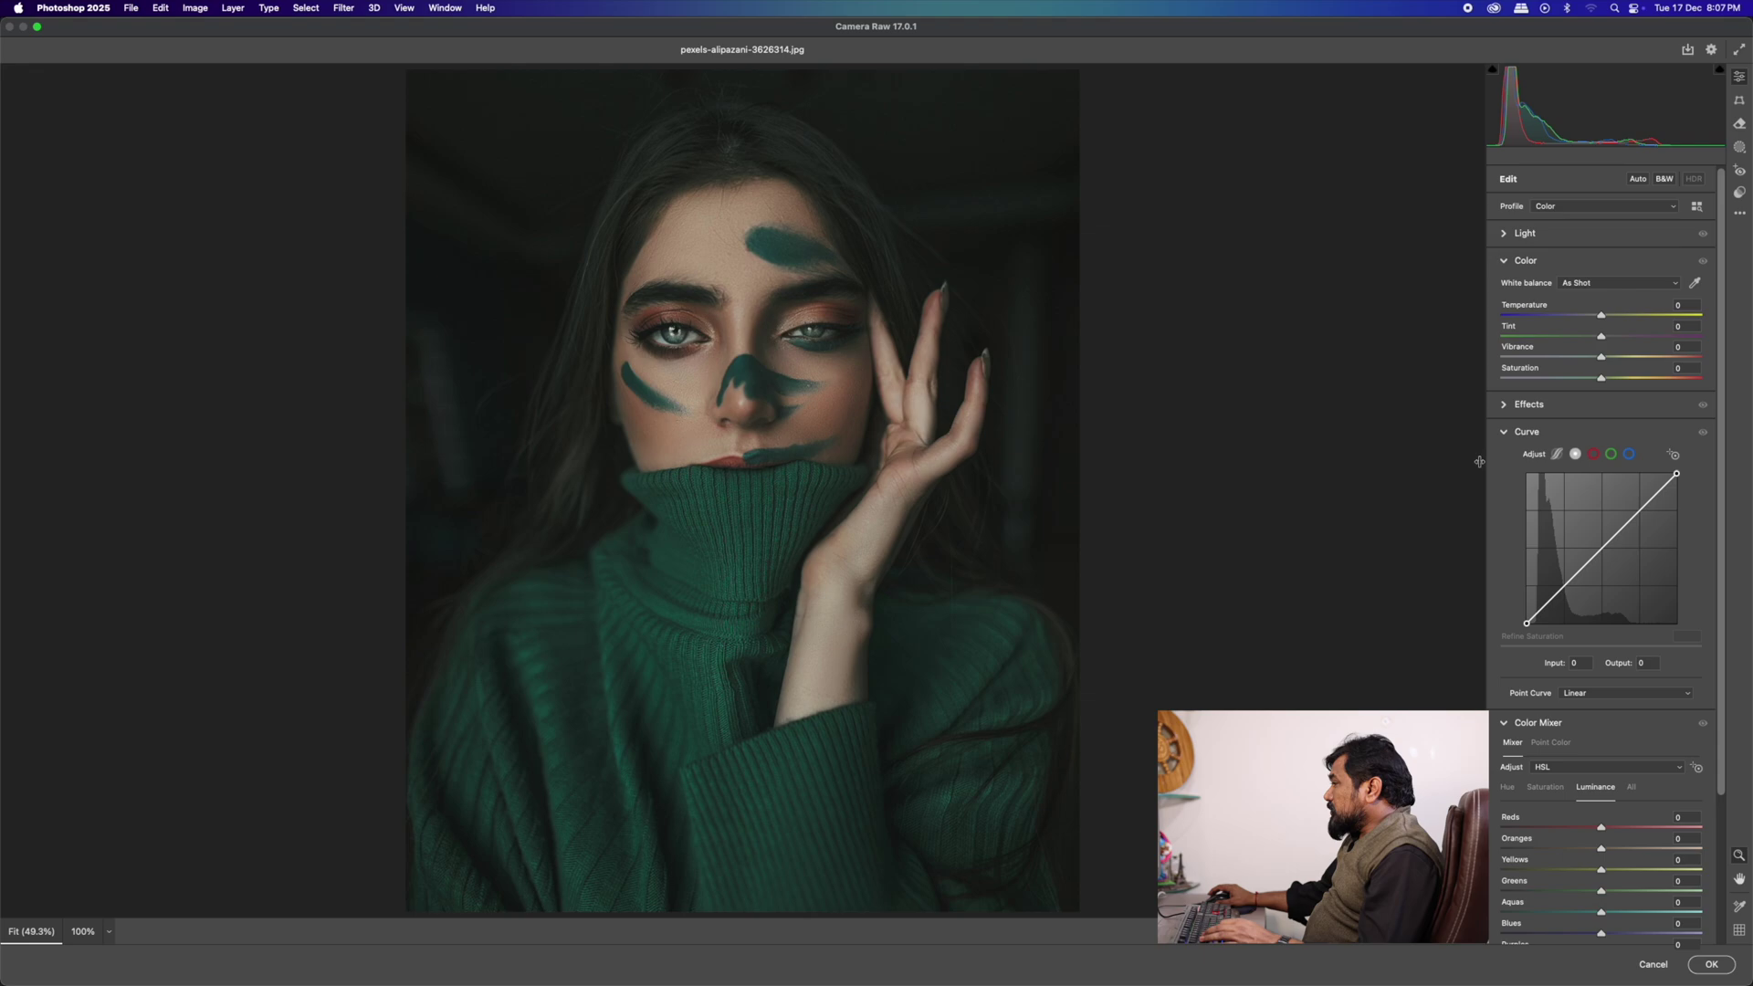
- Shape the point curve with the white point at input 223, black point at output 10, and a shadow point at input 60, output 63
scroll(989, 514, down, 3)
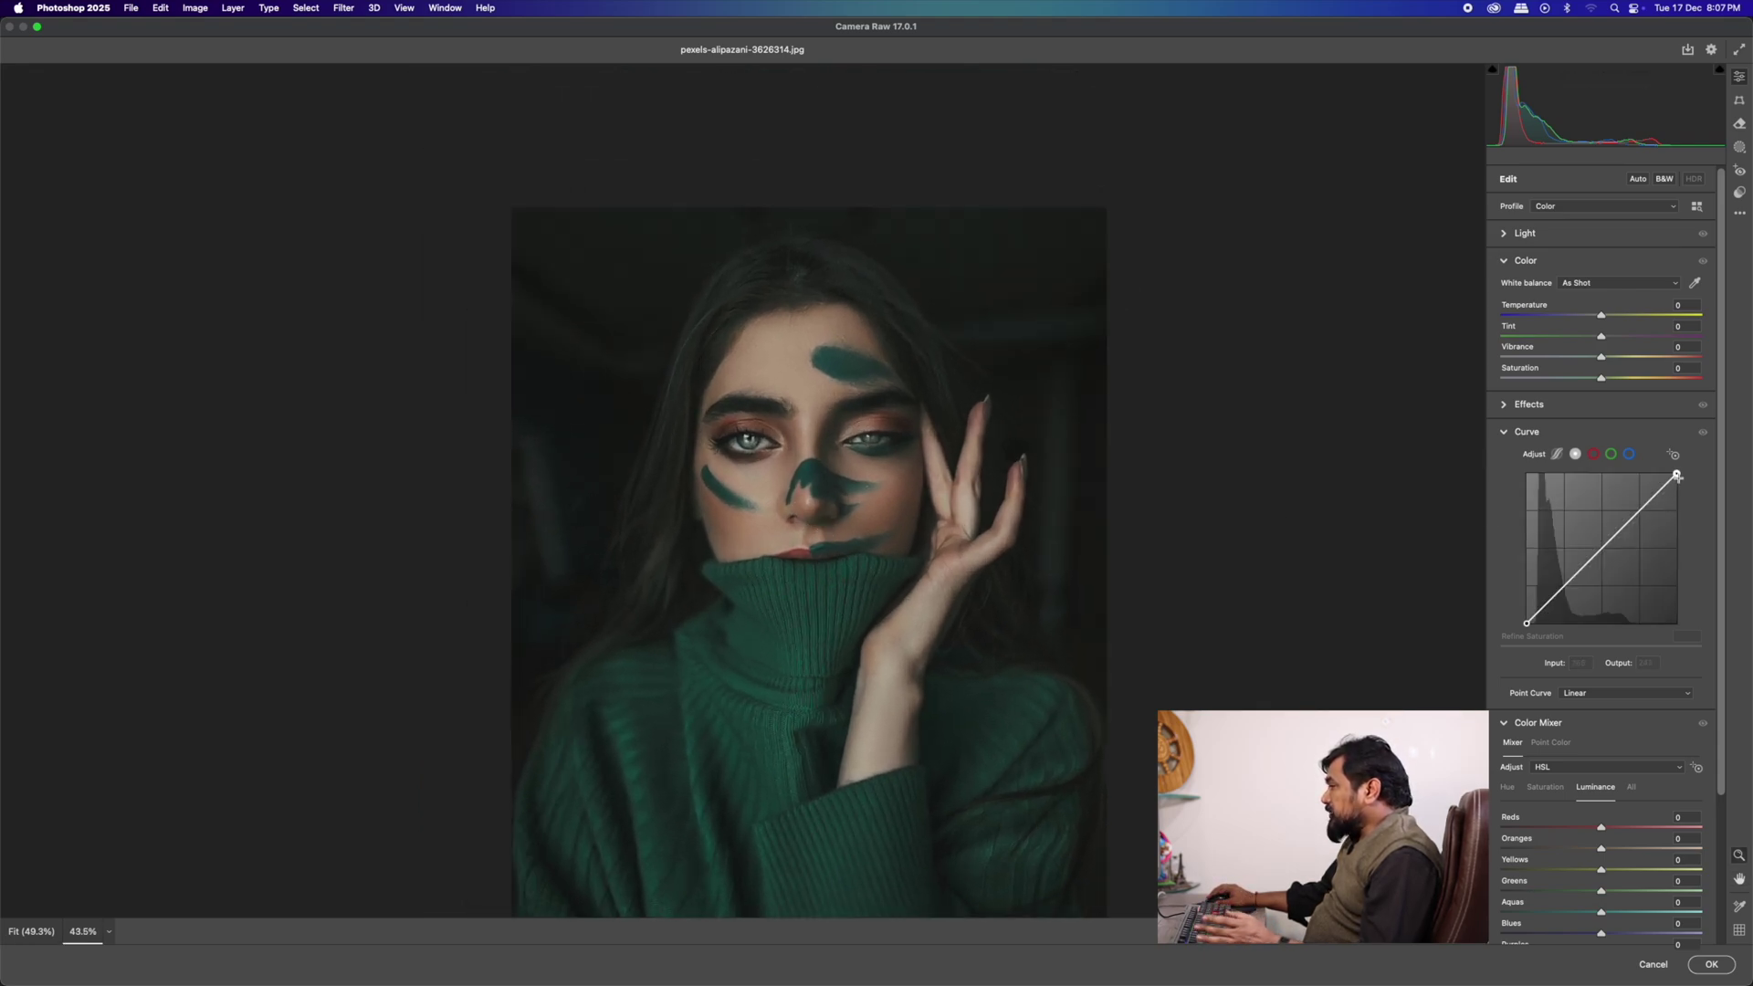
drag(1676, 476, 1658, 475)
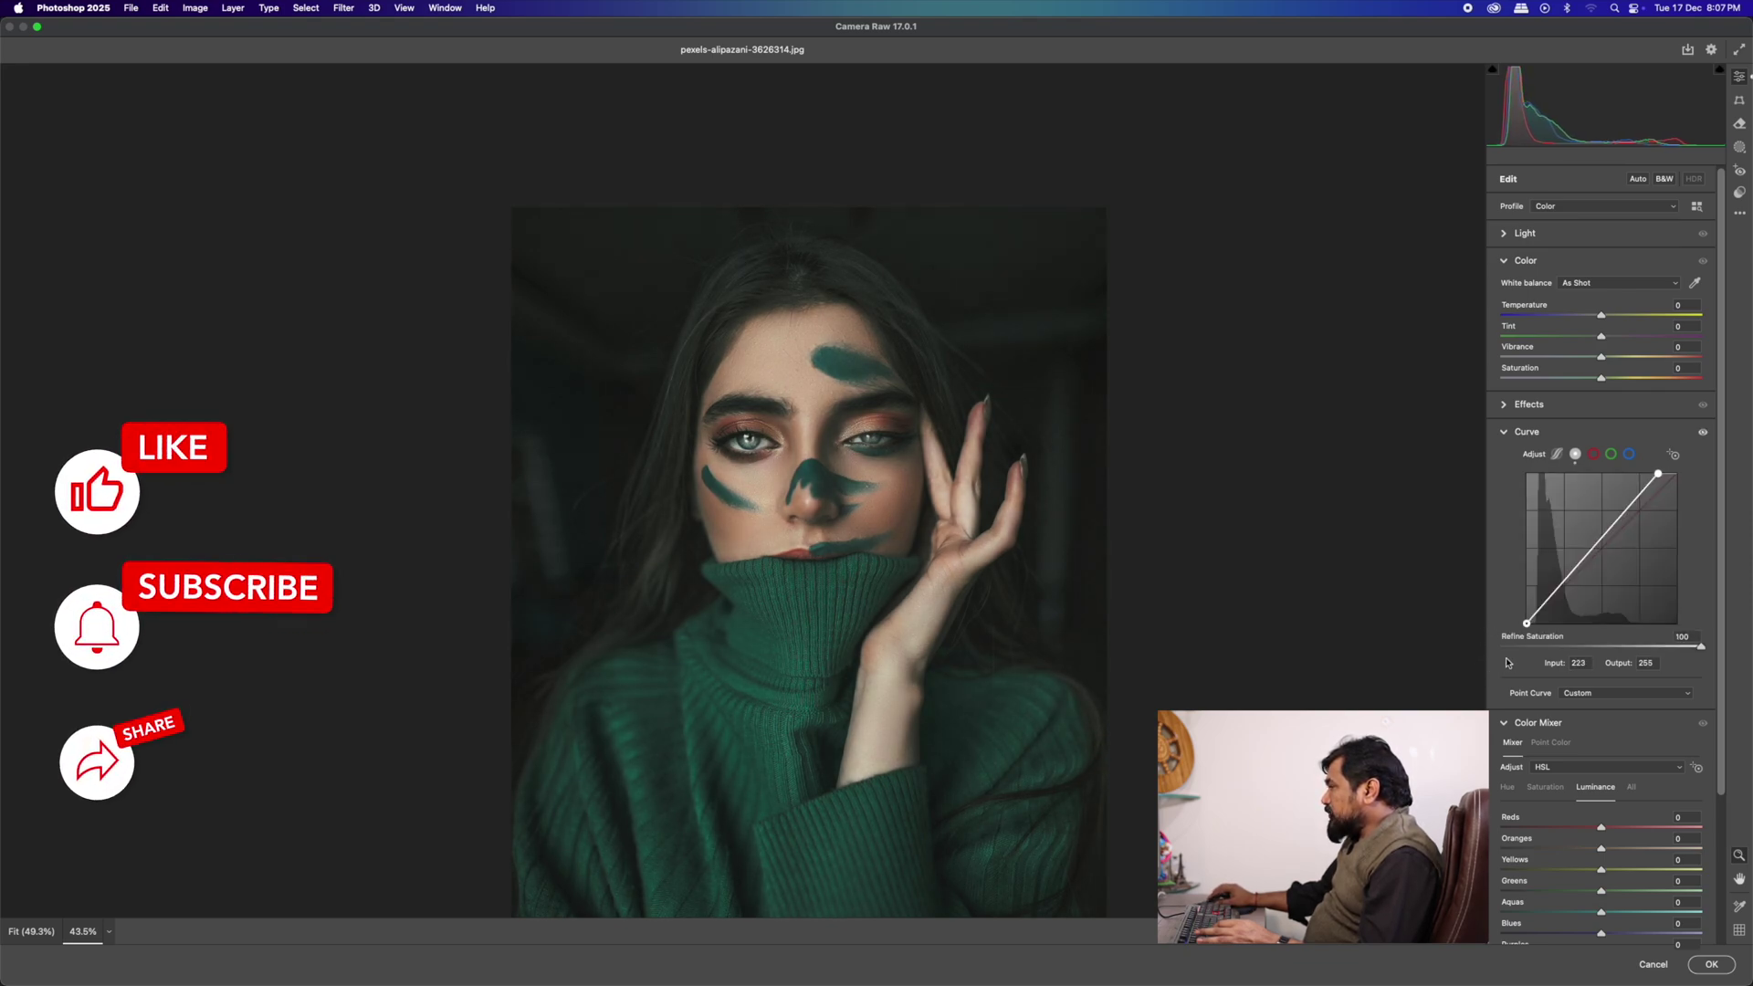
drag(1527, 624, 1527, 617)
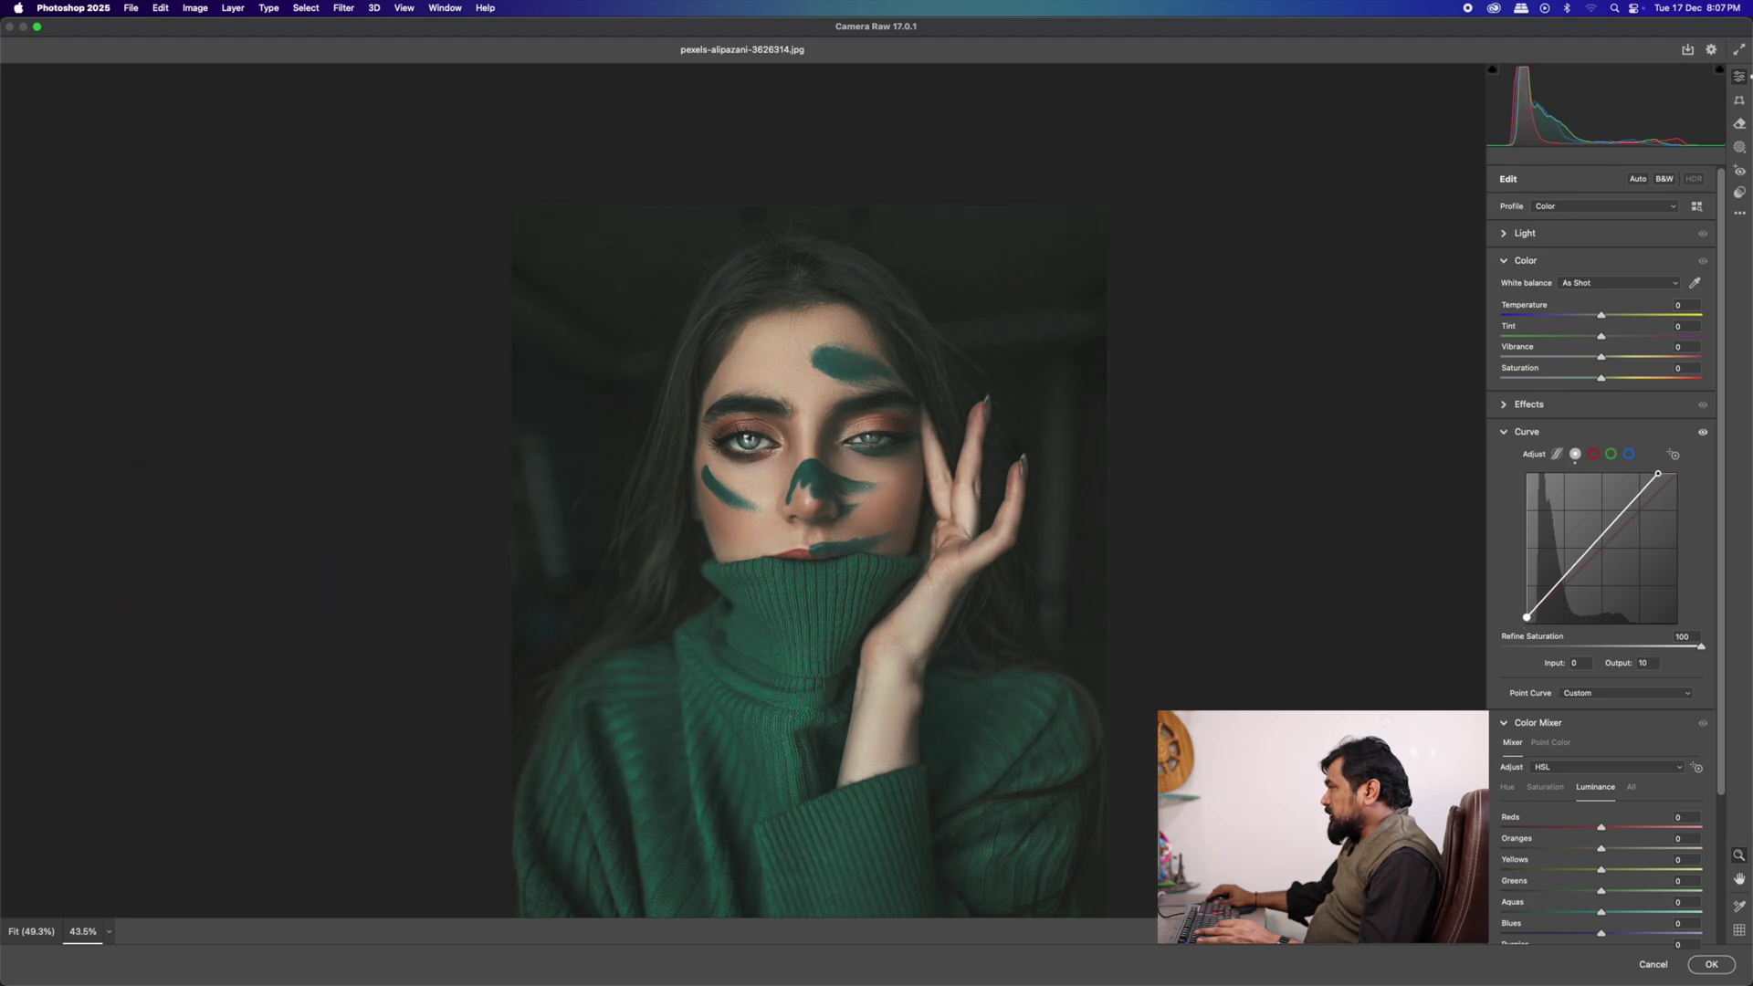
click(1558, 584)
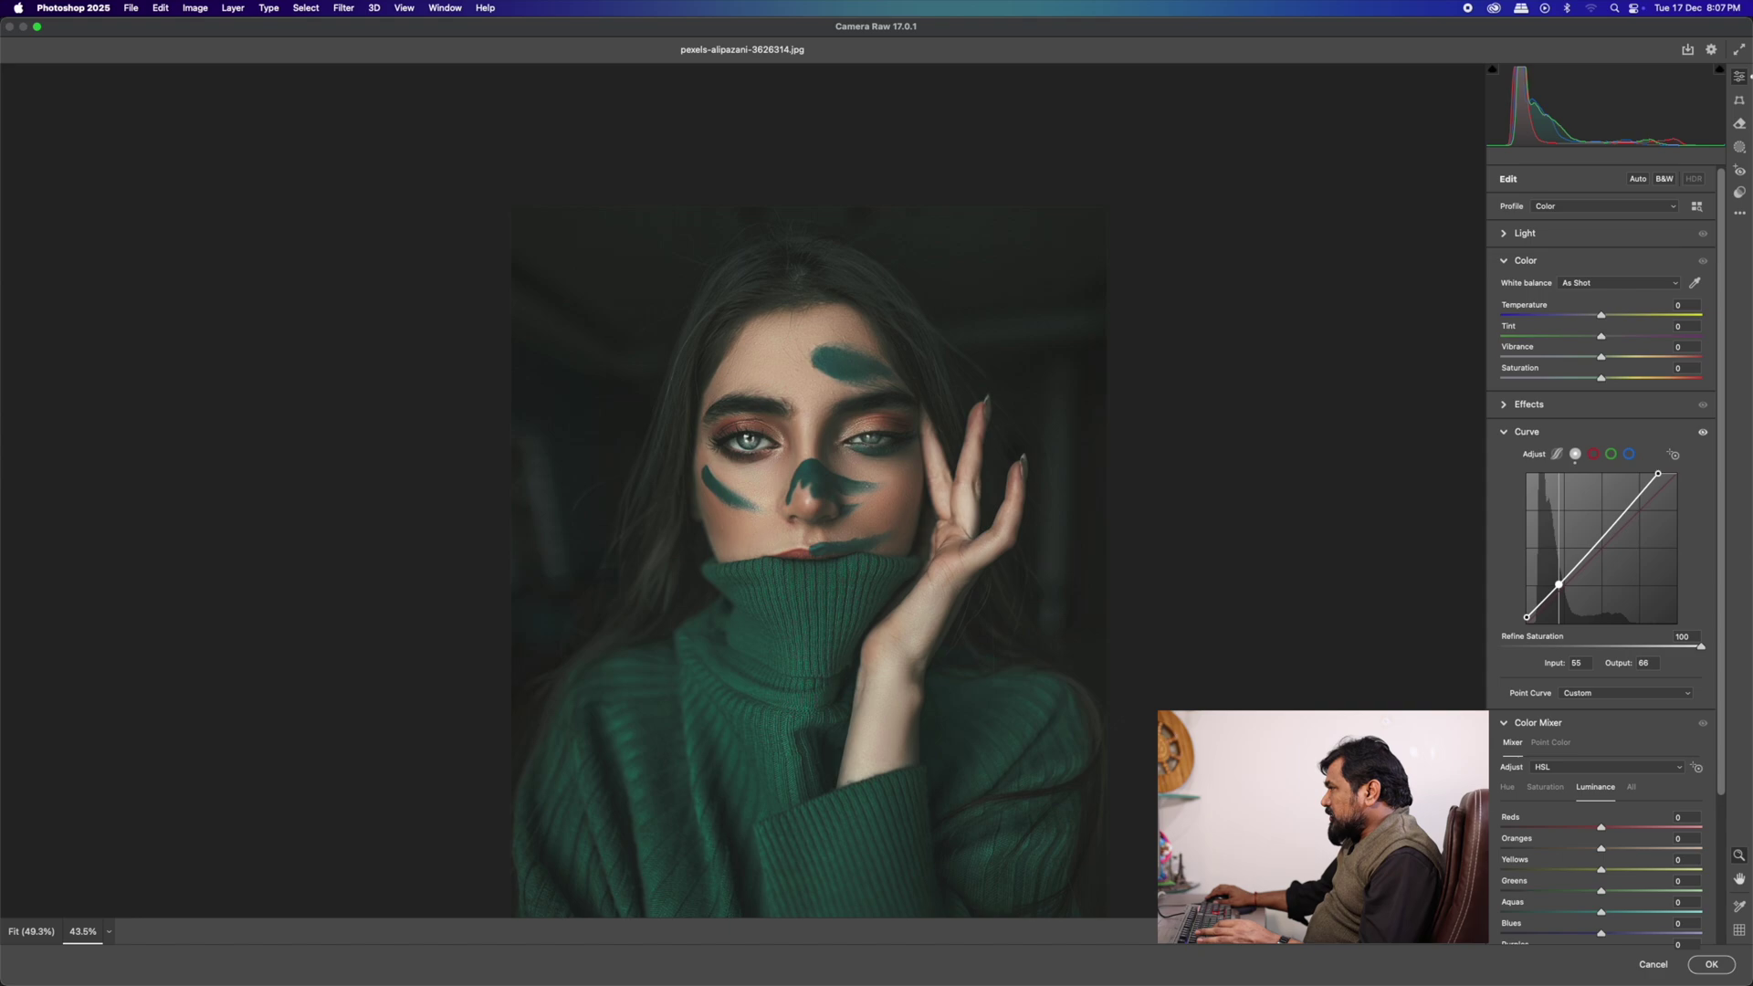
drag(1558, 584, 1562, 587)
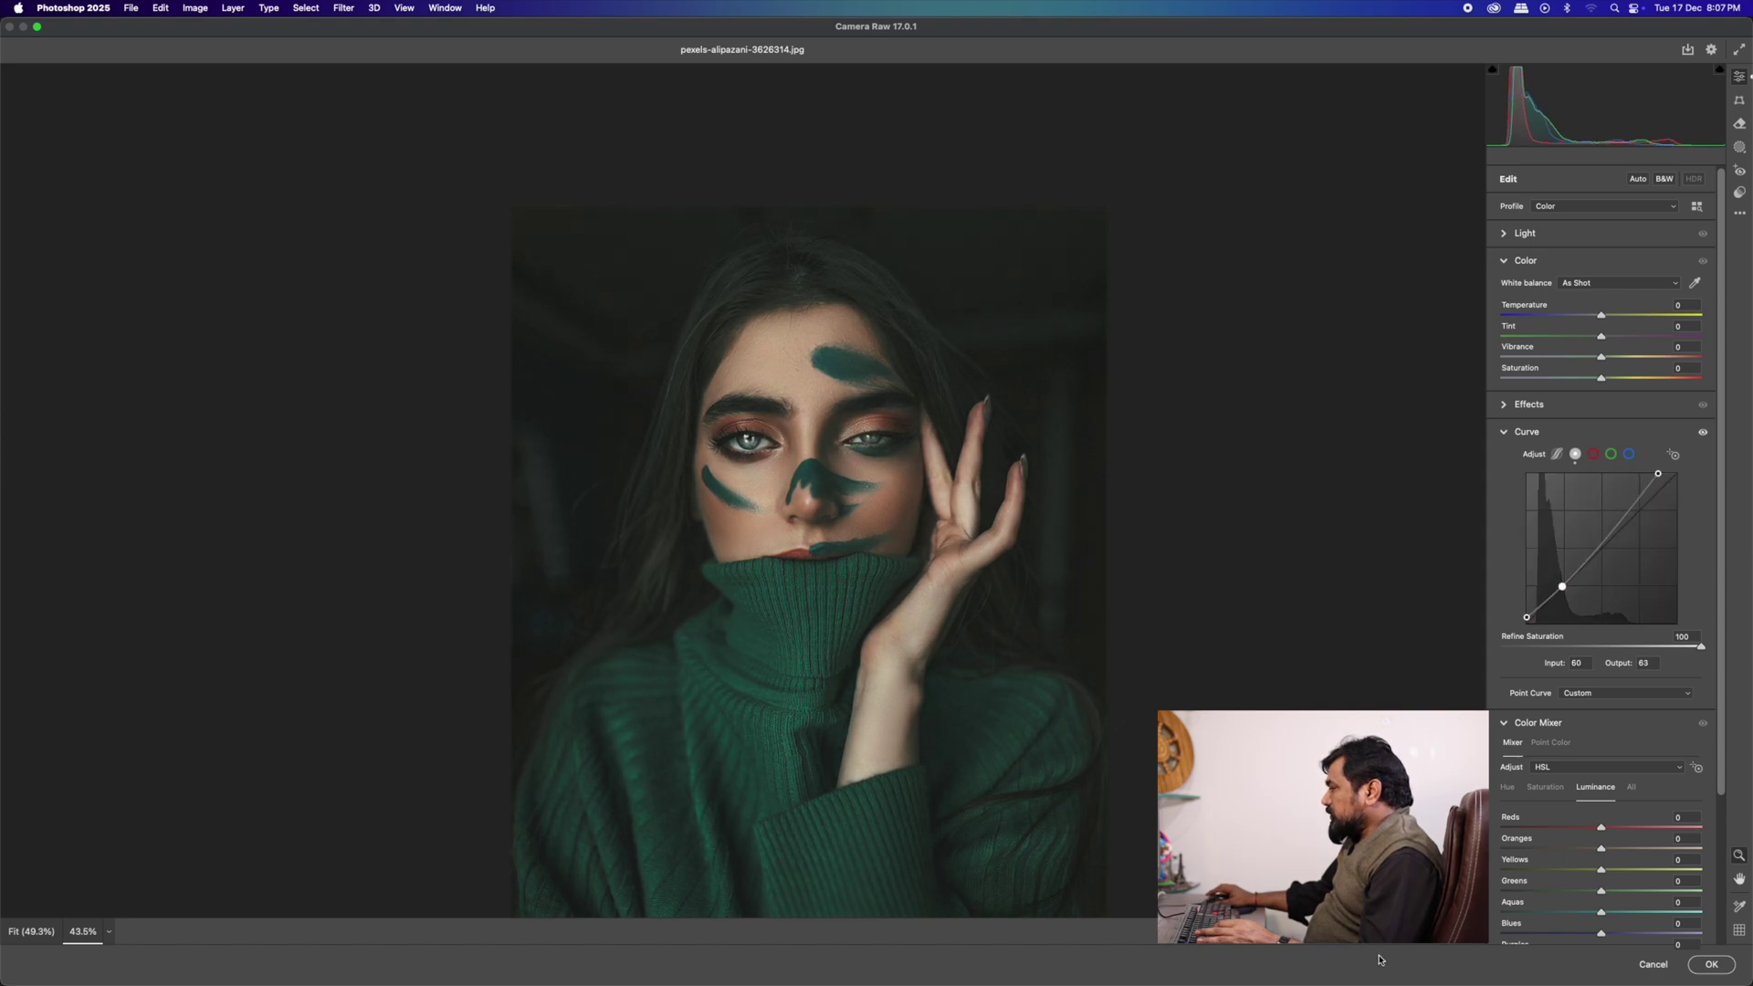
- Compare the portrait before and after side by side, toggling the Curve adjustment's visibility to examine its effect
key(q)
drag(1123, 398, 1068, 574)
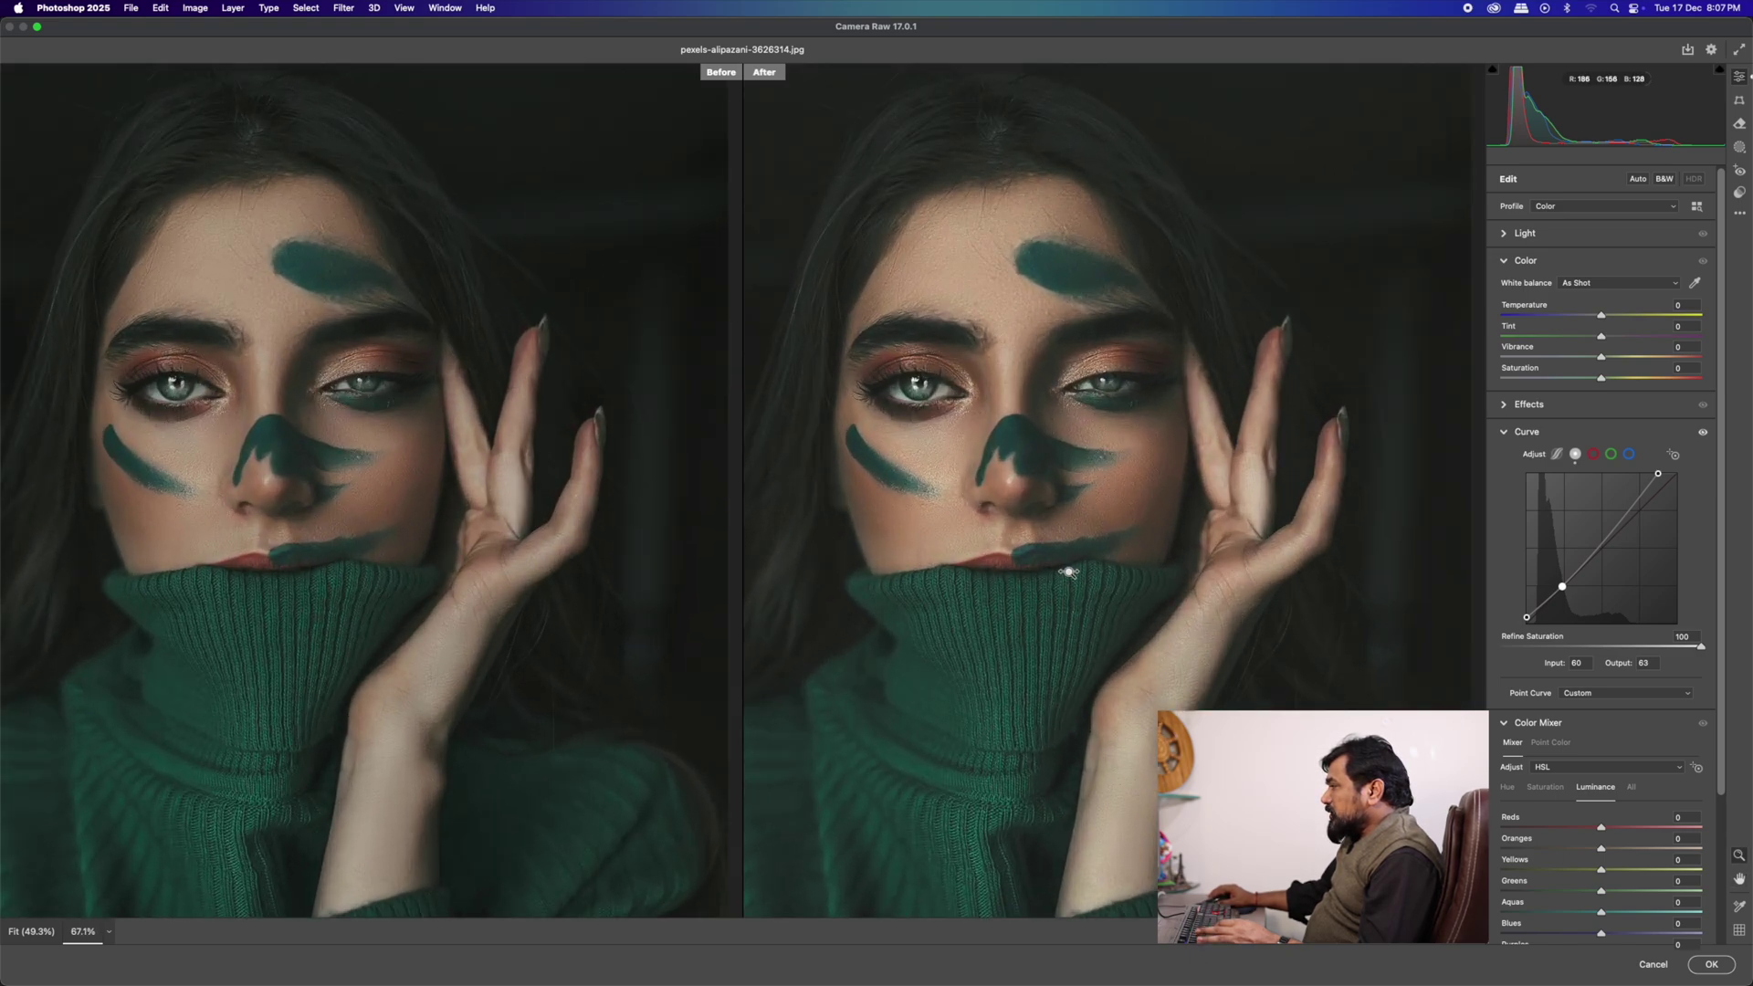
drag(970, 548, 1081, 601)
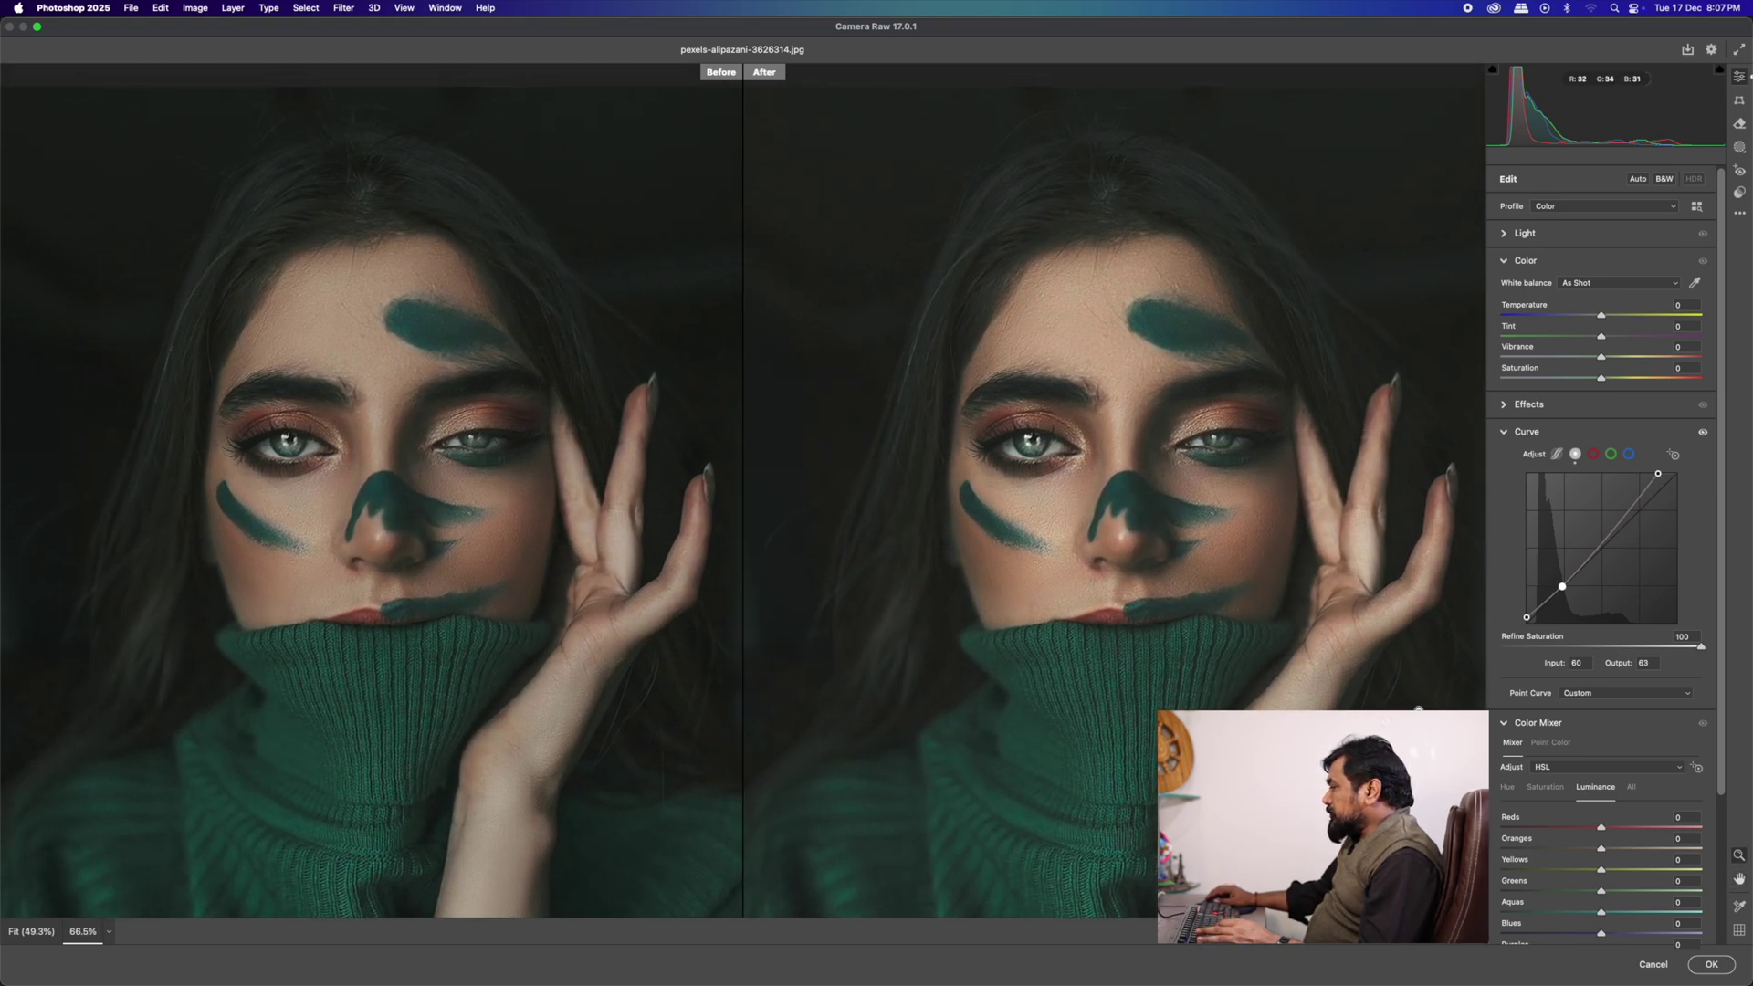
click(1703, 435)
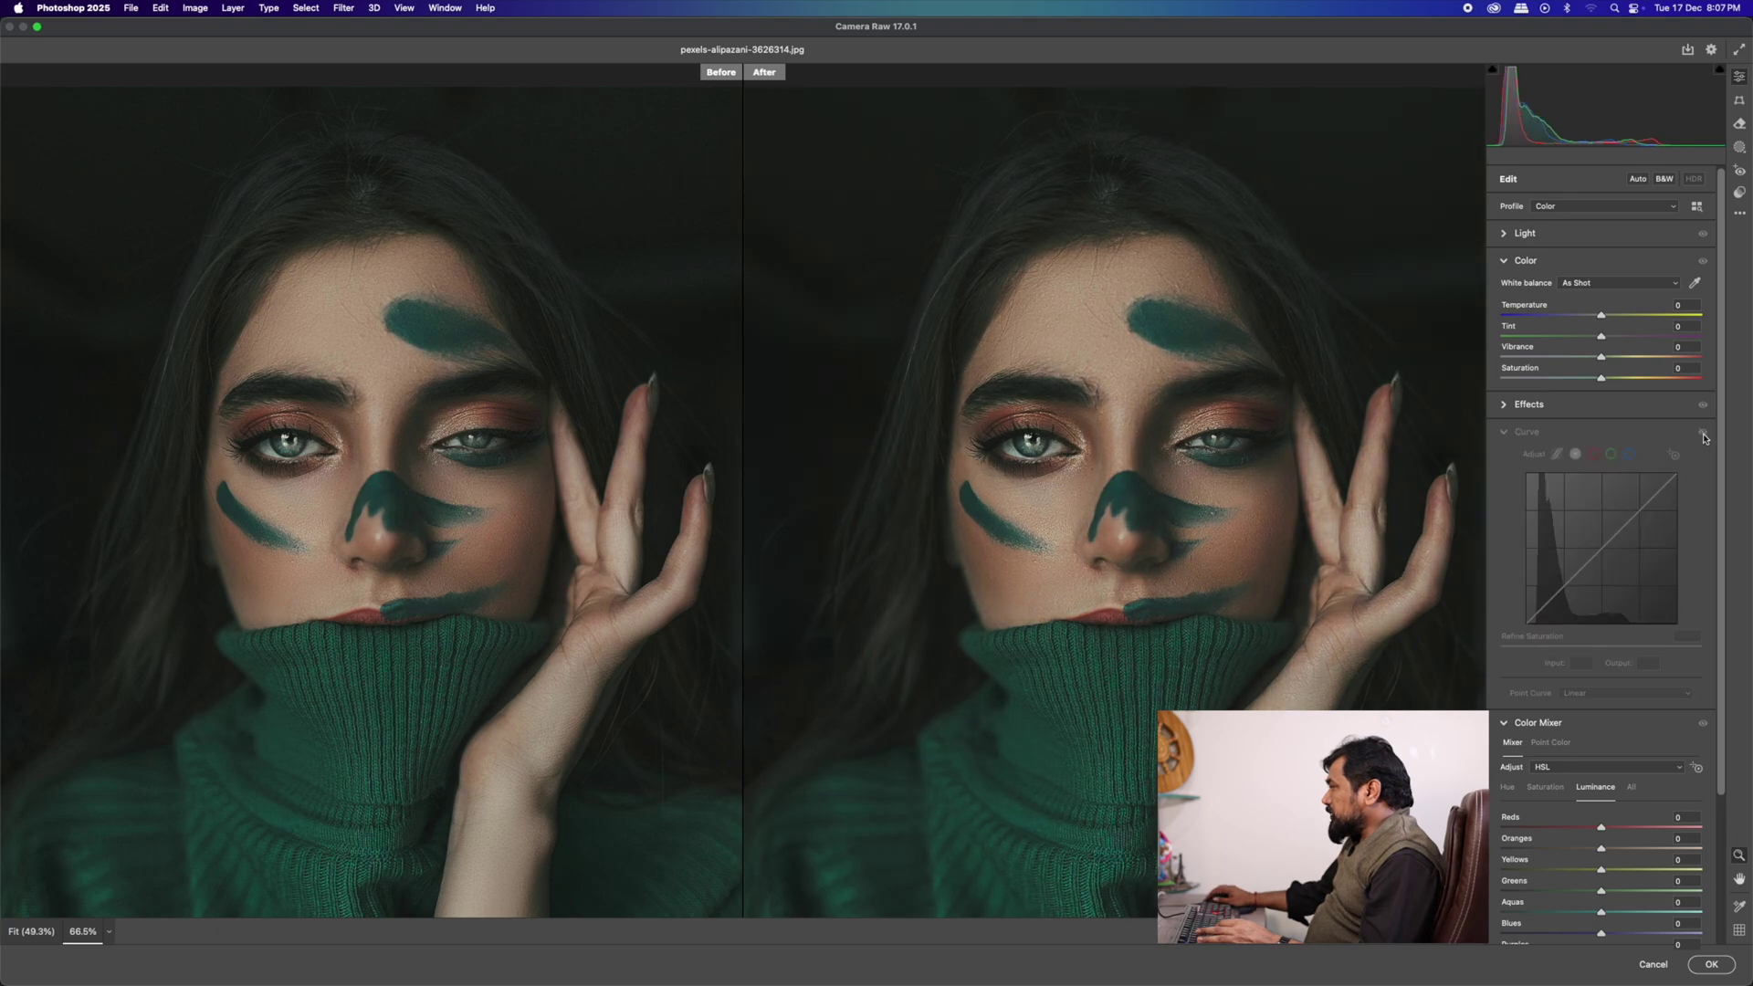
click(1702, 434)
click(1703, 435)
click(1703, 435)
click(1703, 434)
click(1703, 434)
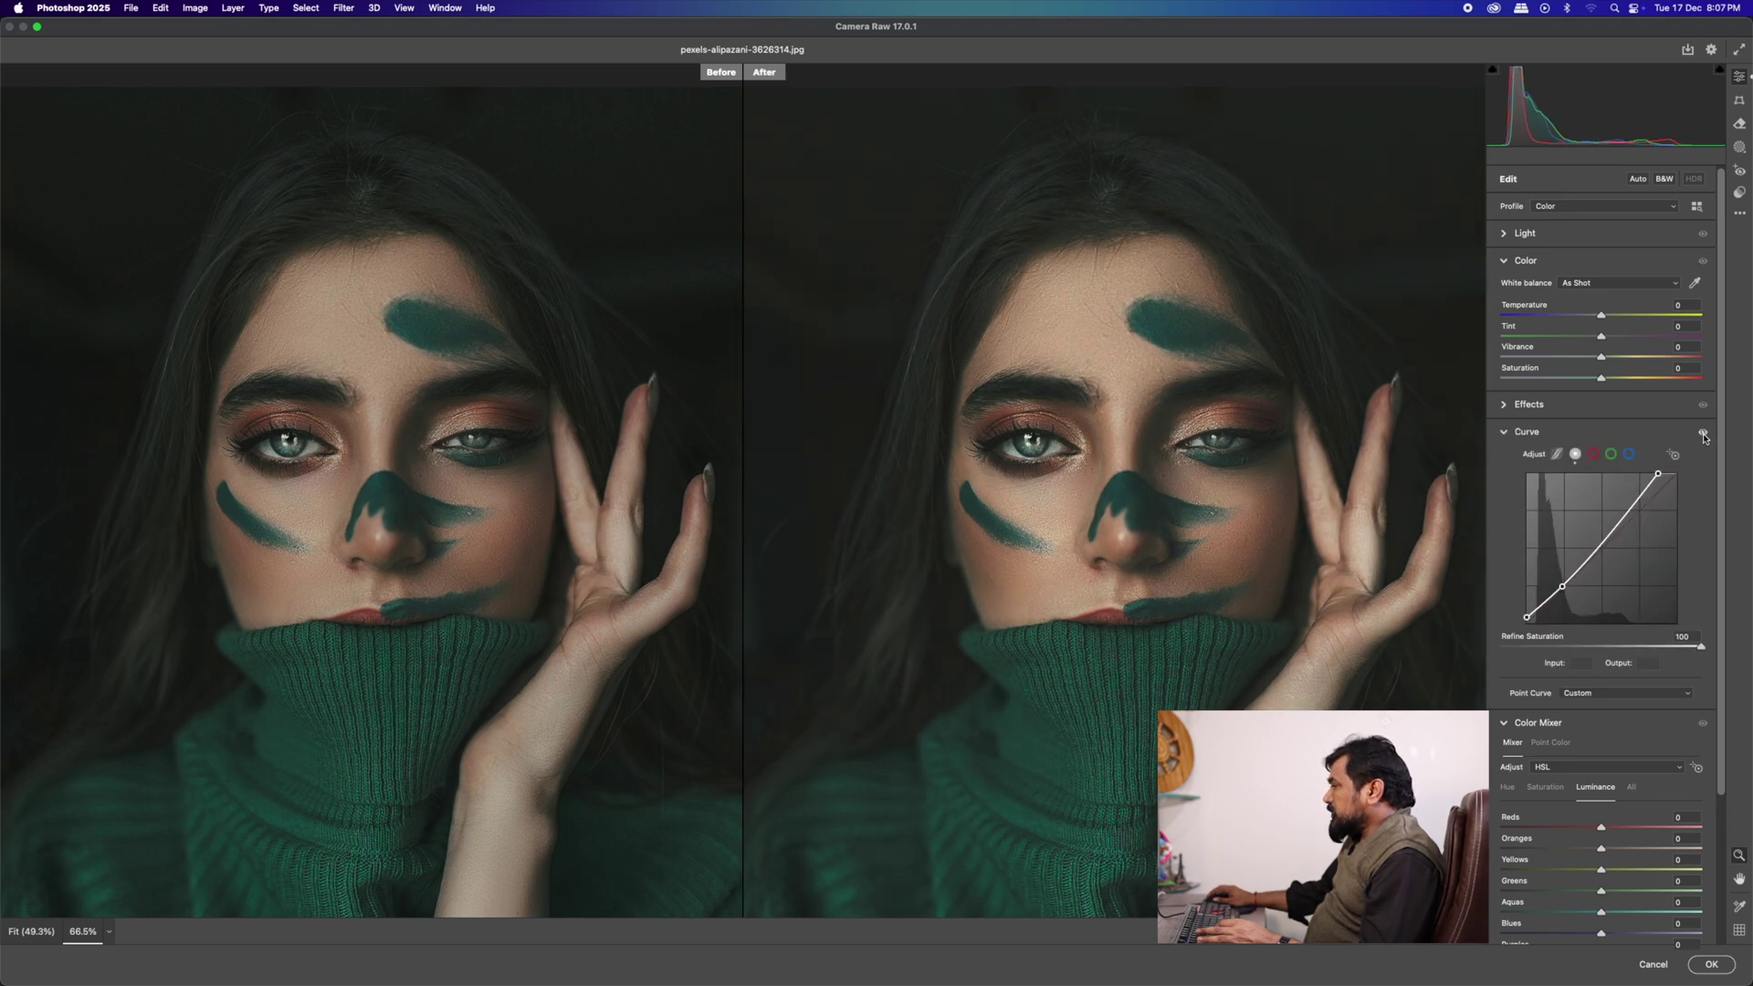
click(1702, 435)
click(1703, 435)
drag(1065, 513, 1120, 539)
scroll(1120, 540, down, 5)
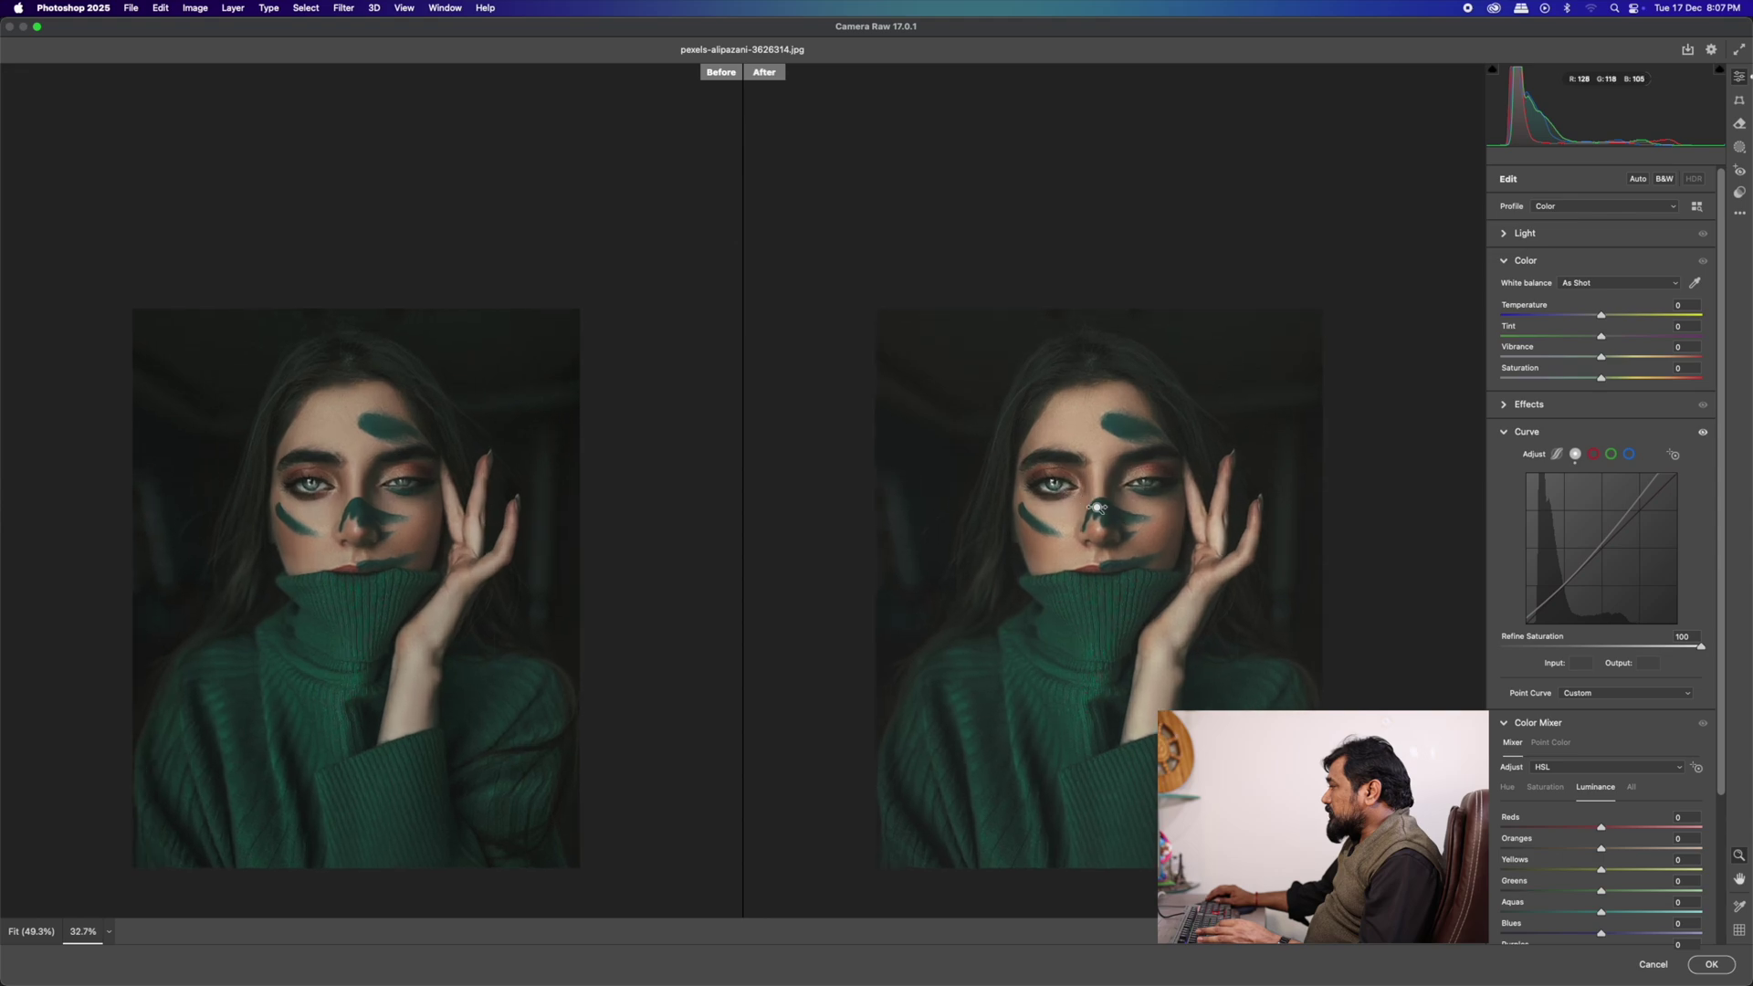
scroll(1100, 513, up, 1)
- On the red curve, nudge the black point inward, add a midtone point at input 123, output 130, and lower the white point to output 250
click(1593, 455)
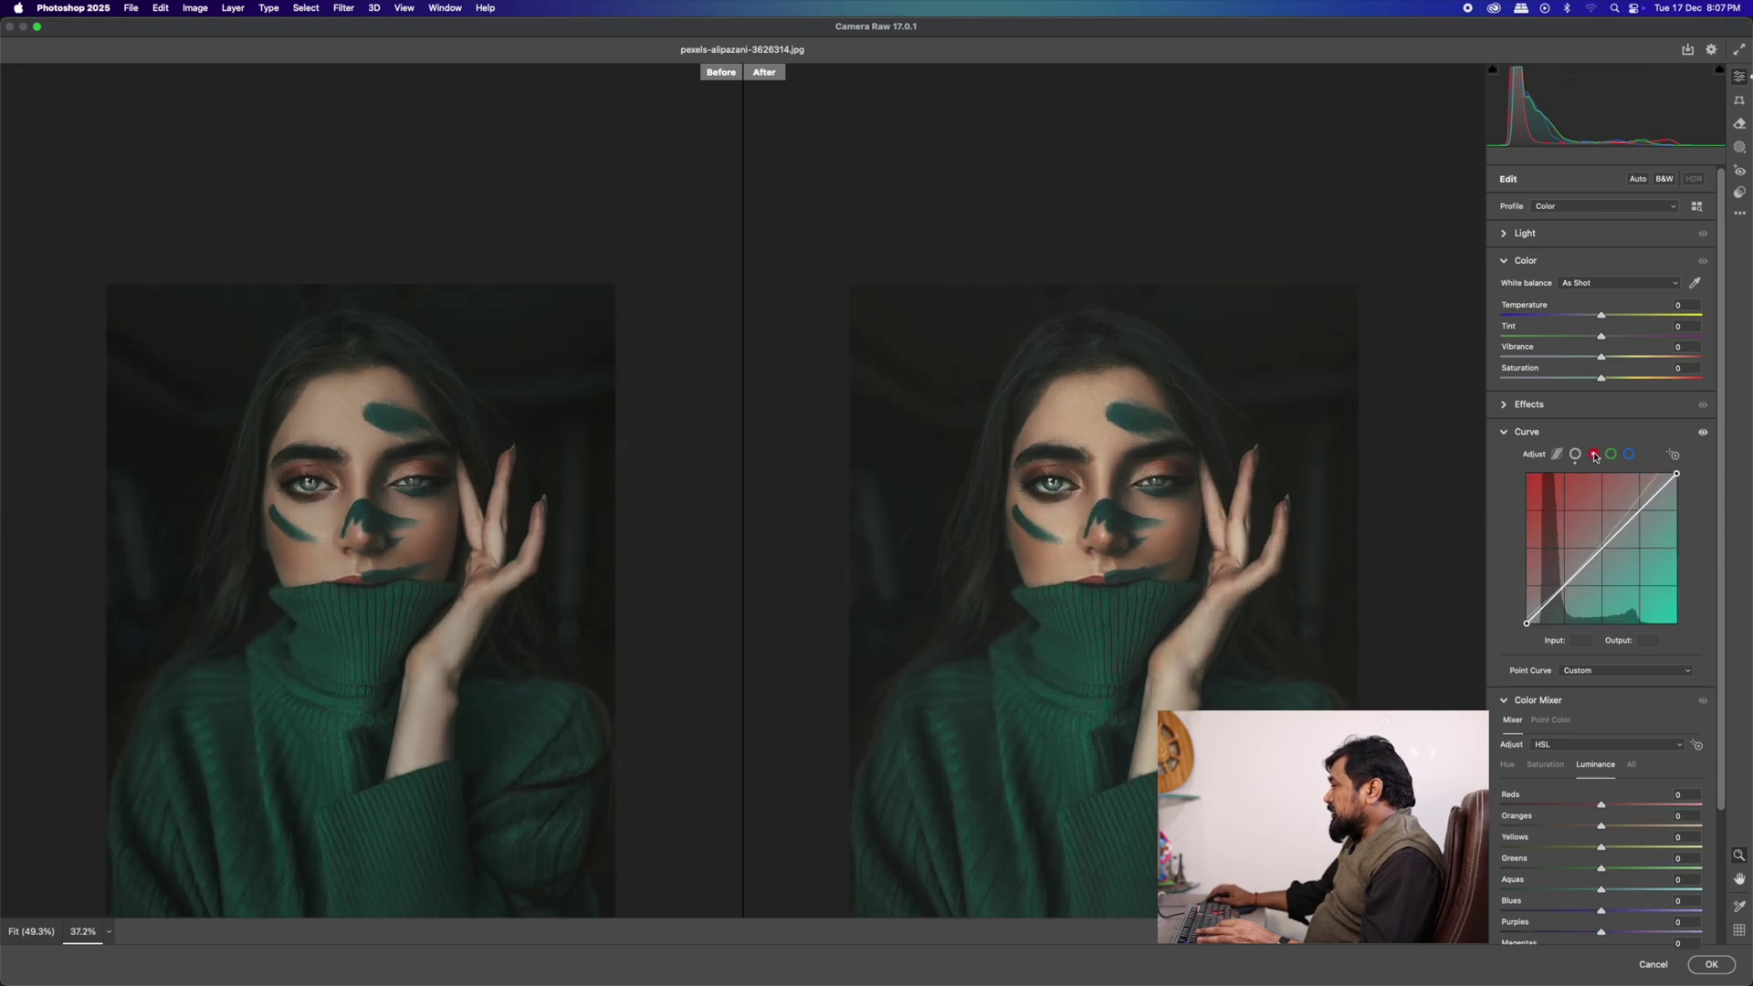
scroll(1117, 513, up, 3)
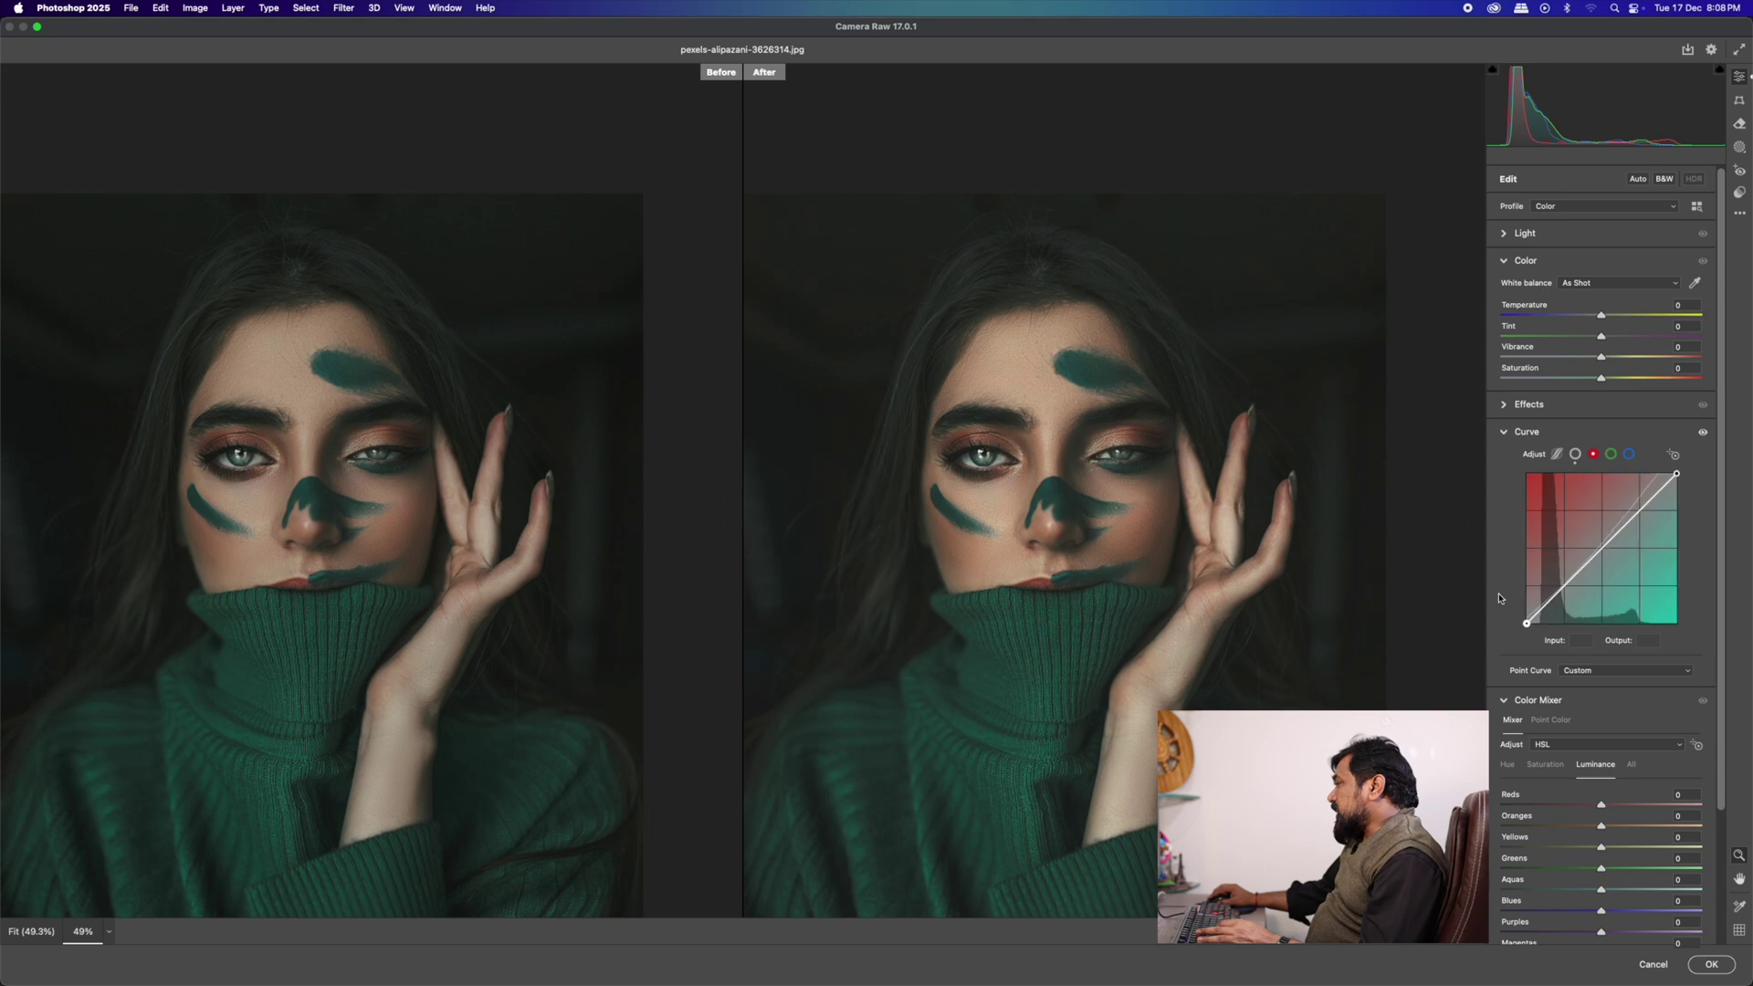
drag(1527, 624, 1528, 624)
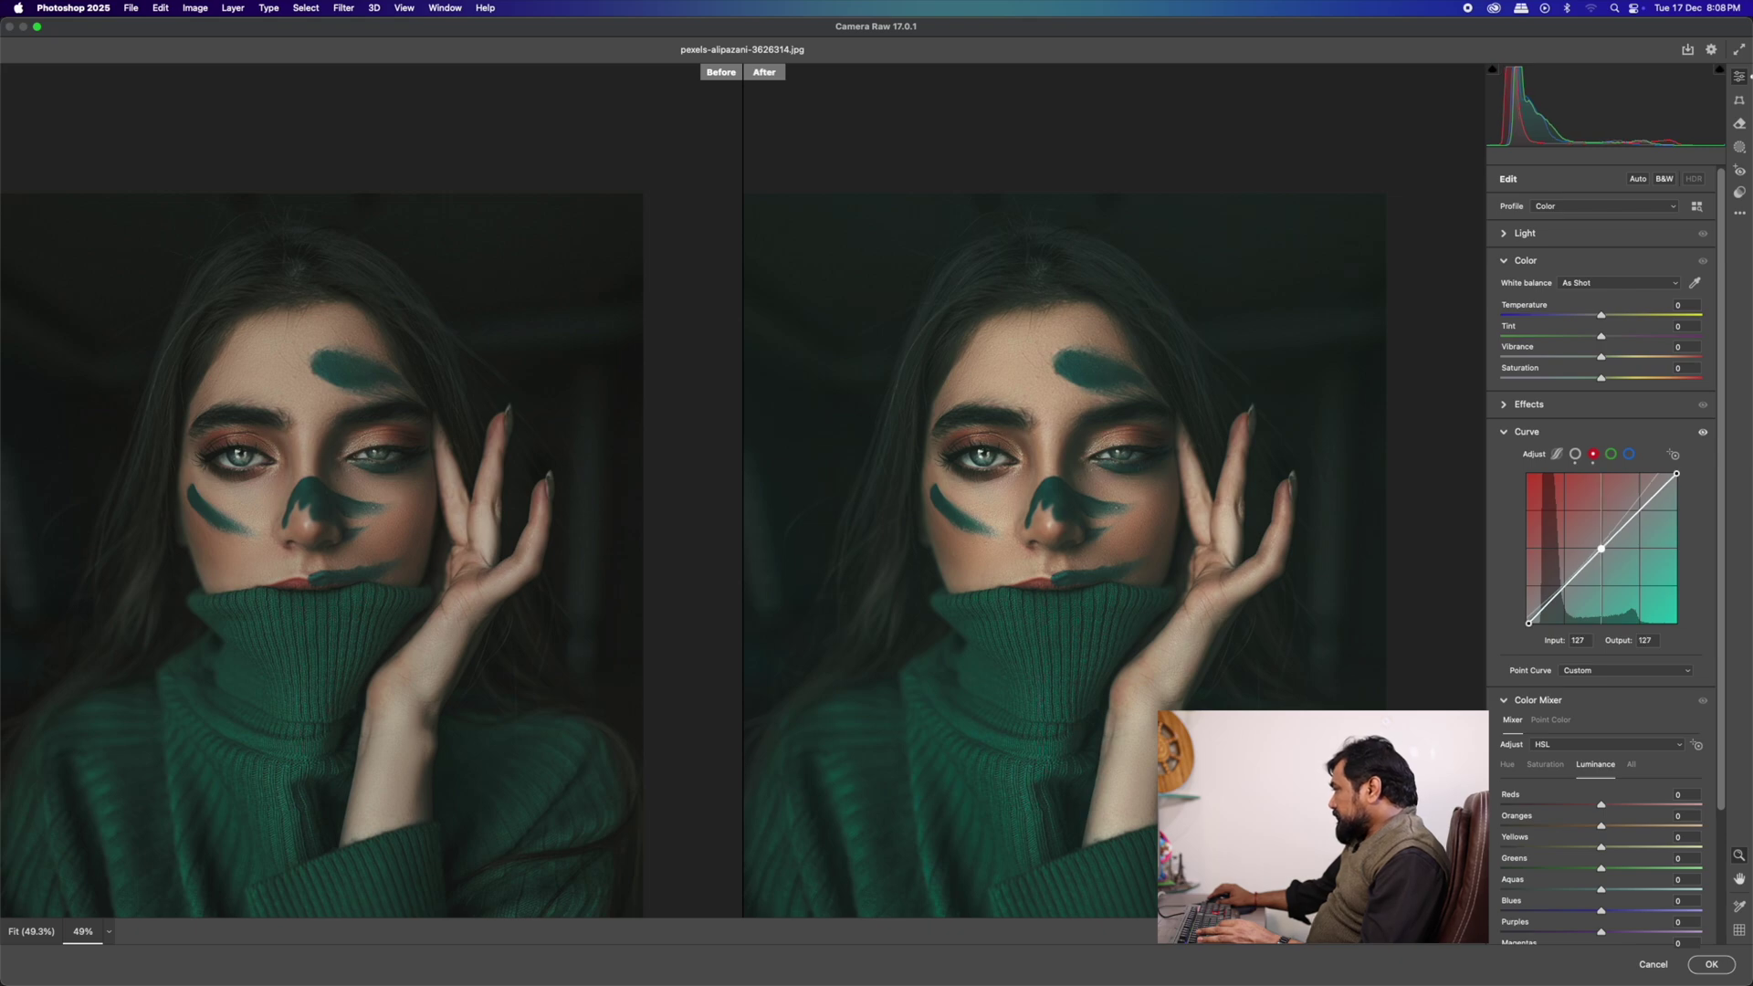
drag(1600, 550, 1597, 546)
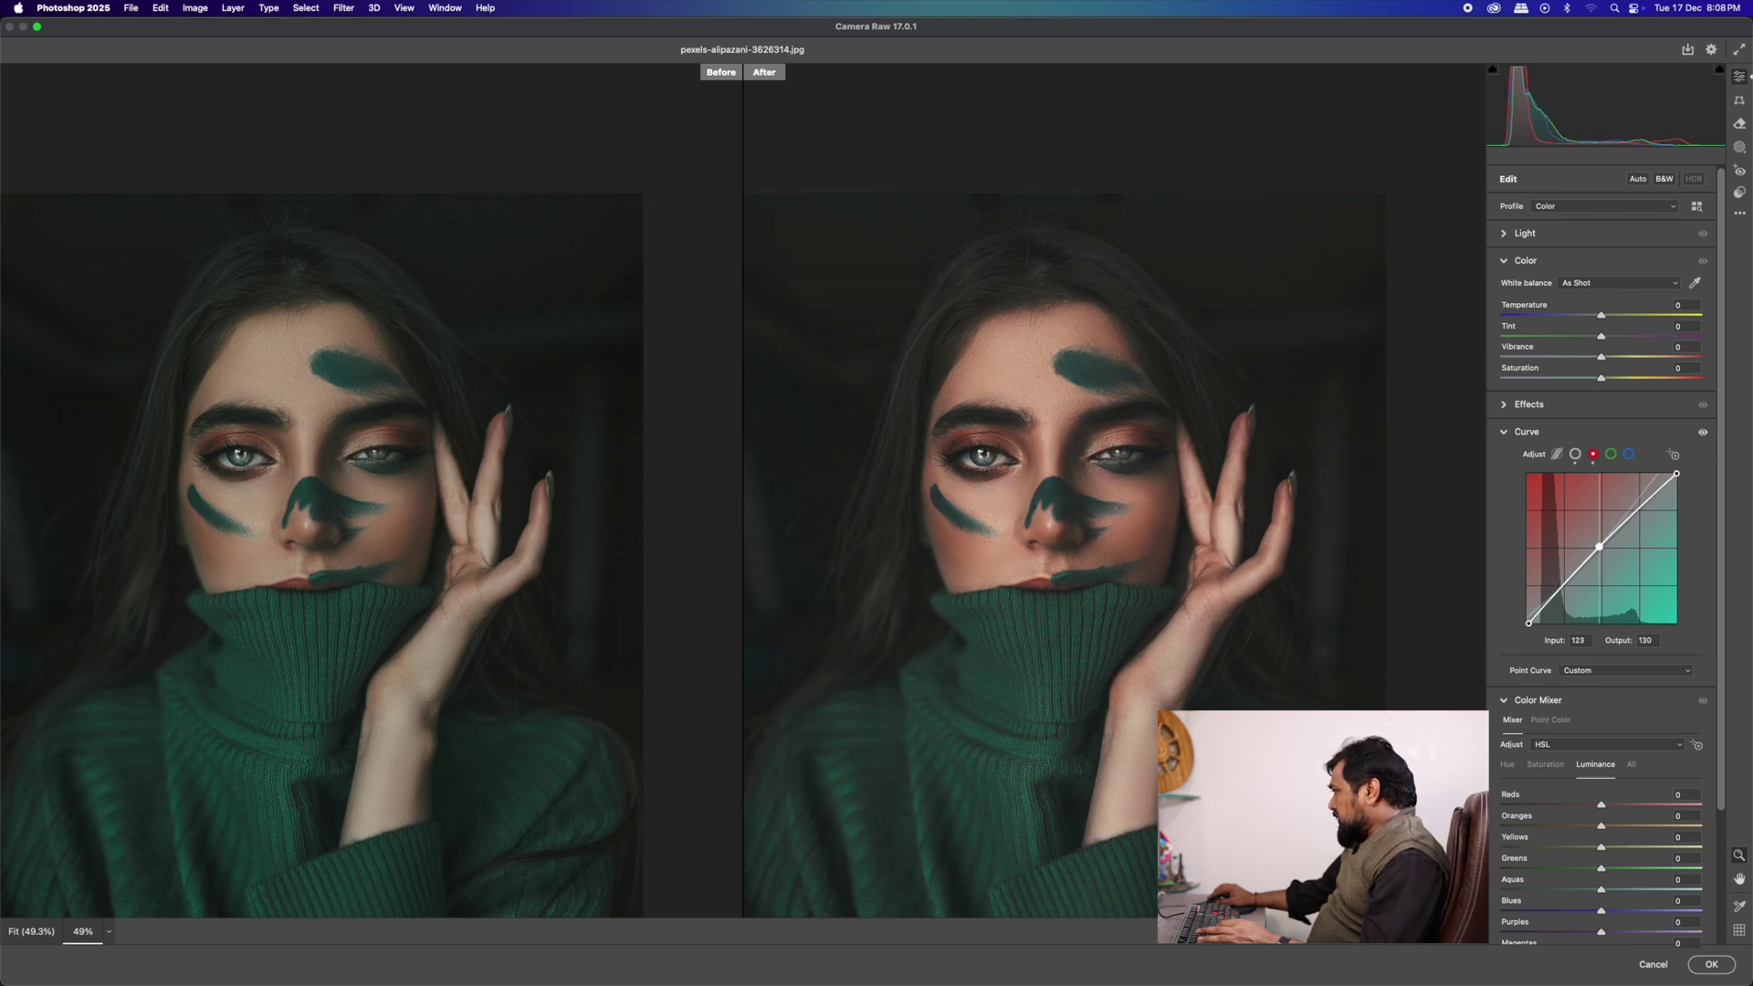
click(1676, 473)
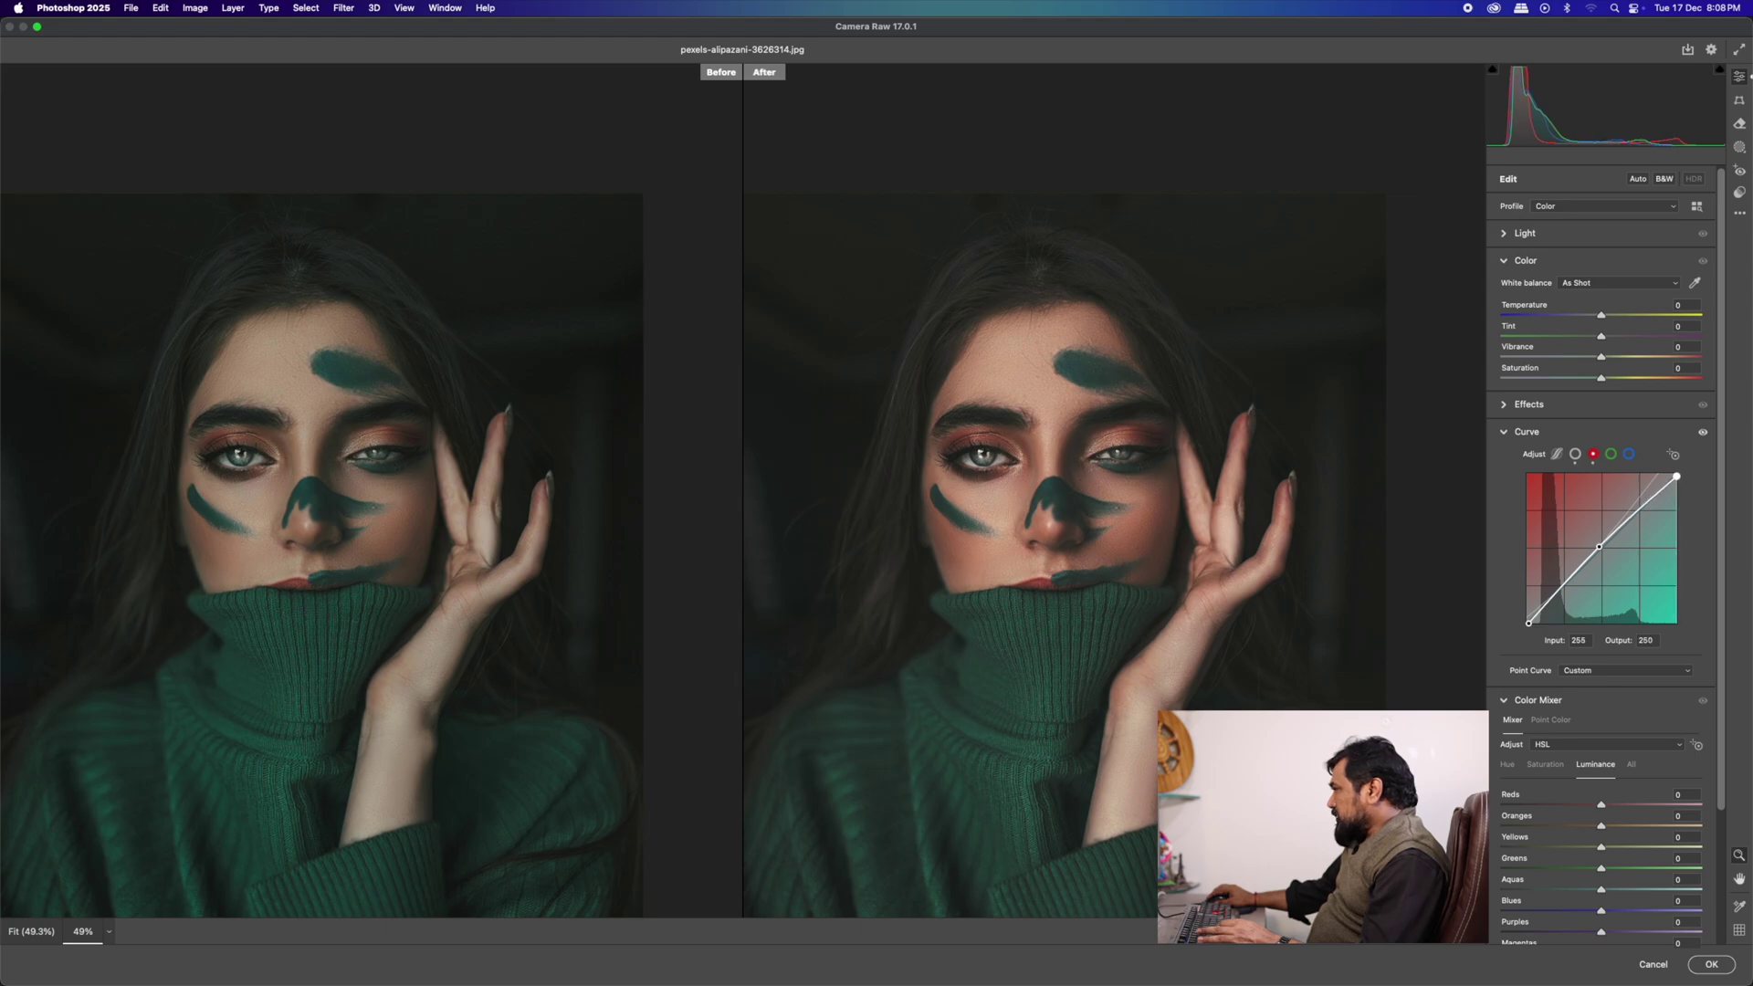
- Add a midtone point to the blue curve at input 131, output 127
click(1628, 454)
click(1602, 550)
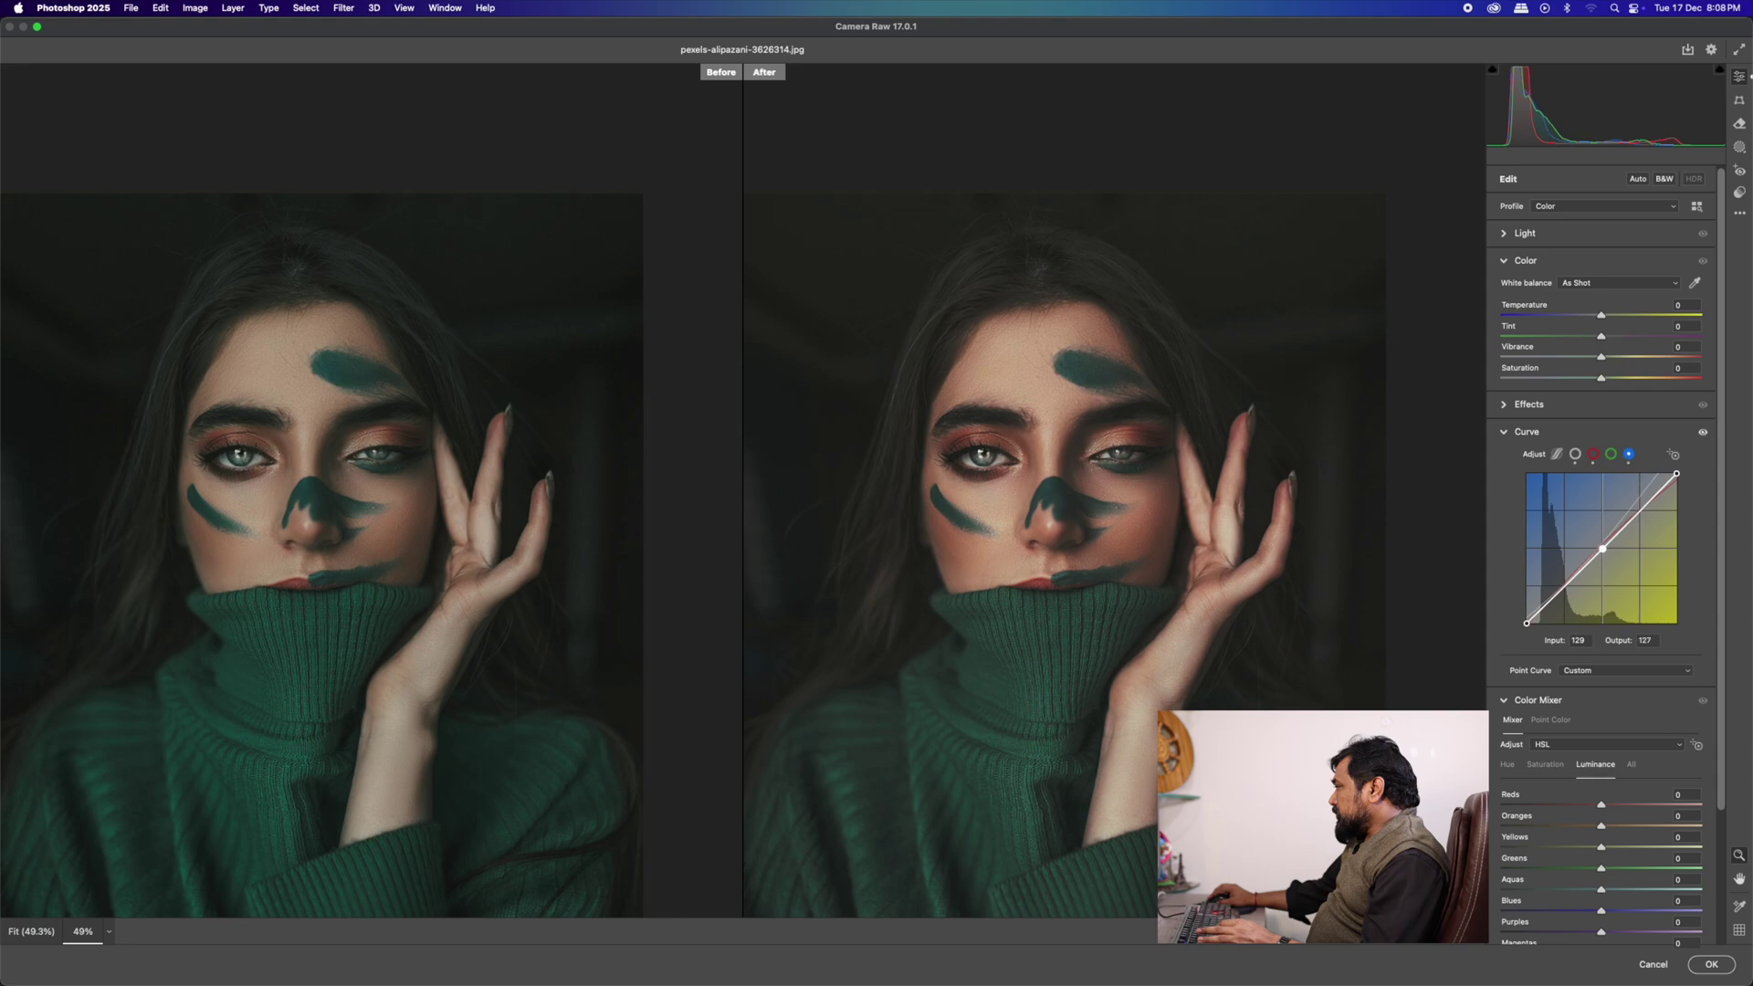
drag(1603, 549, 1604, 549)
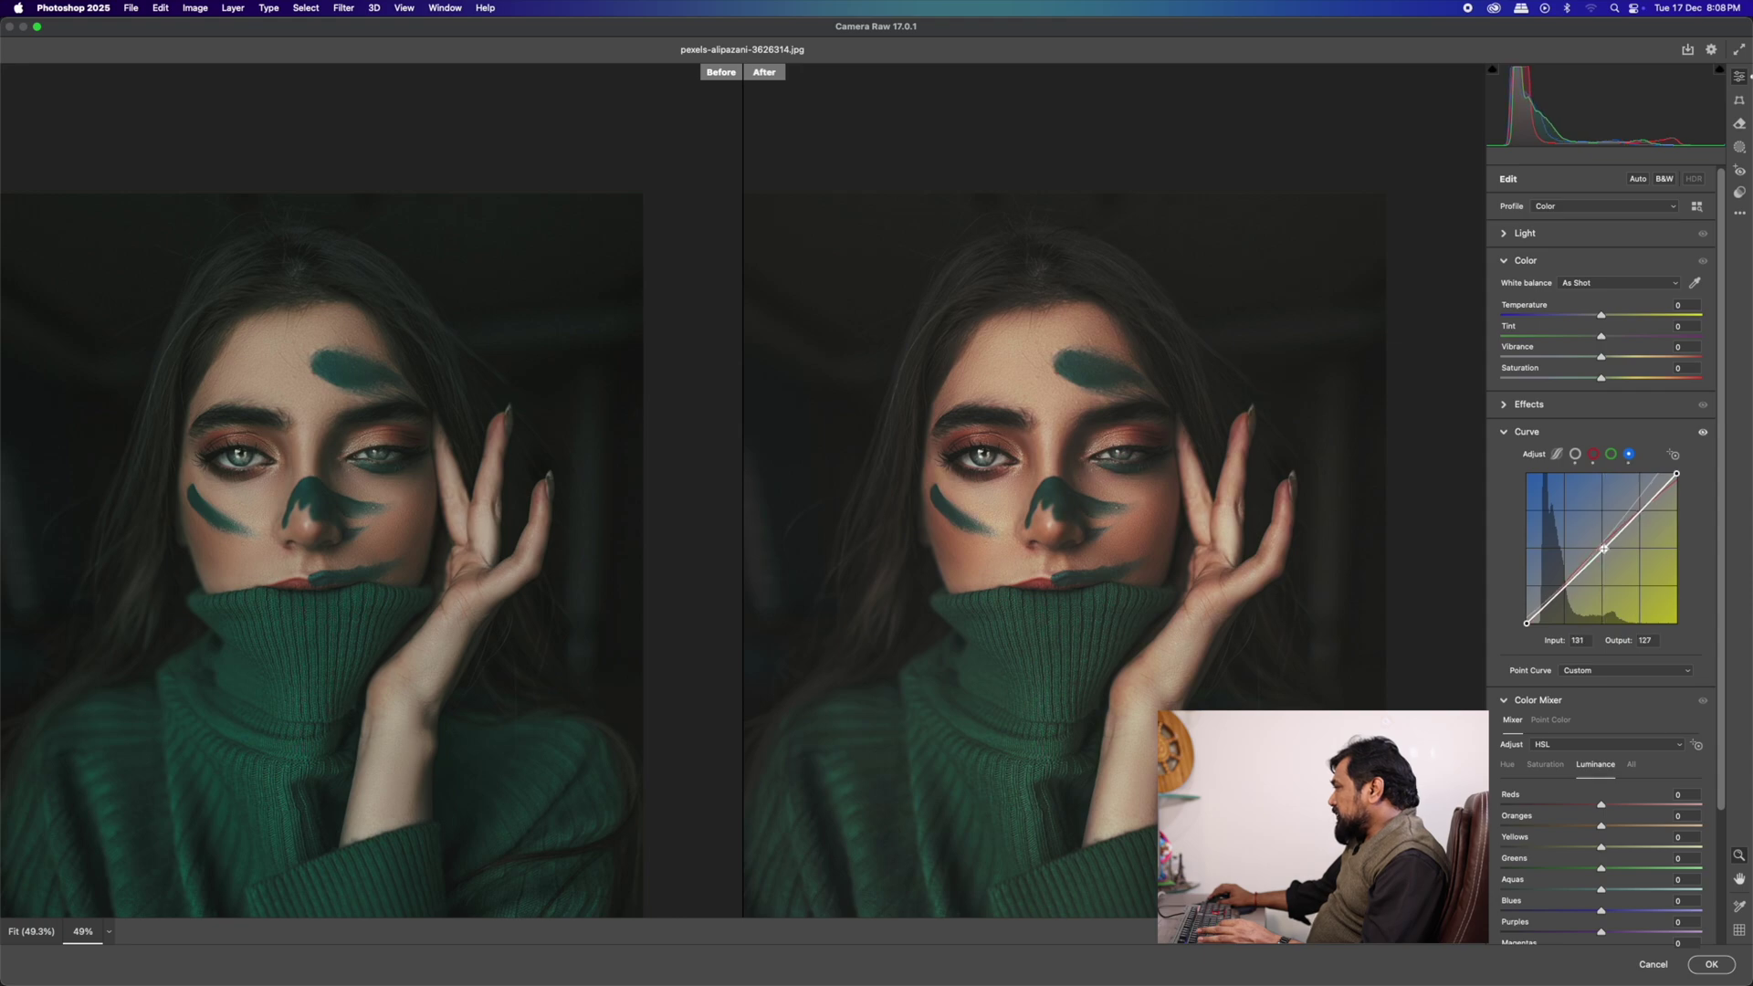
- Lower the blue curve's white point to output 241, raise its black point to output 8, and toggle the Curve adjustment to compare
drag(1678, 475, 1677, 482)
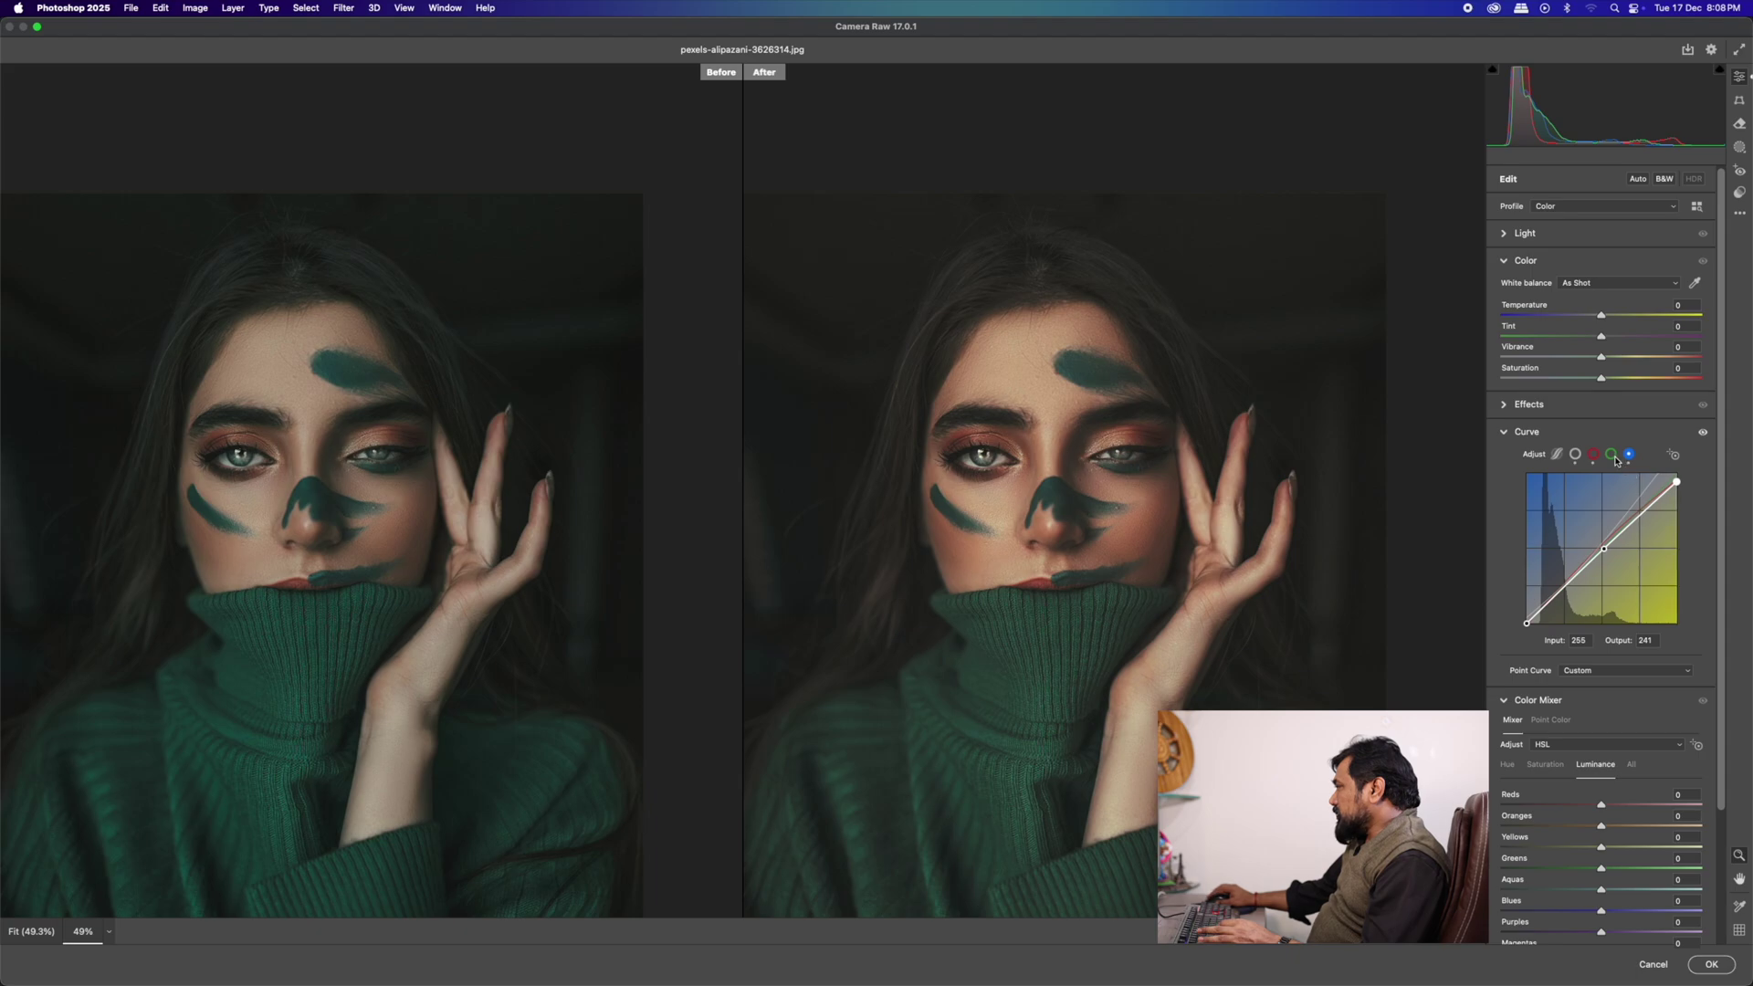
drag(1526, 625, 1526, 618)
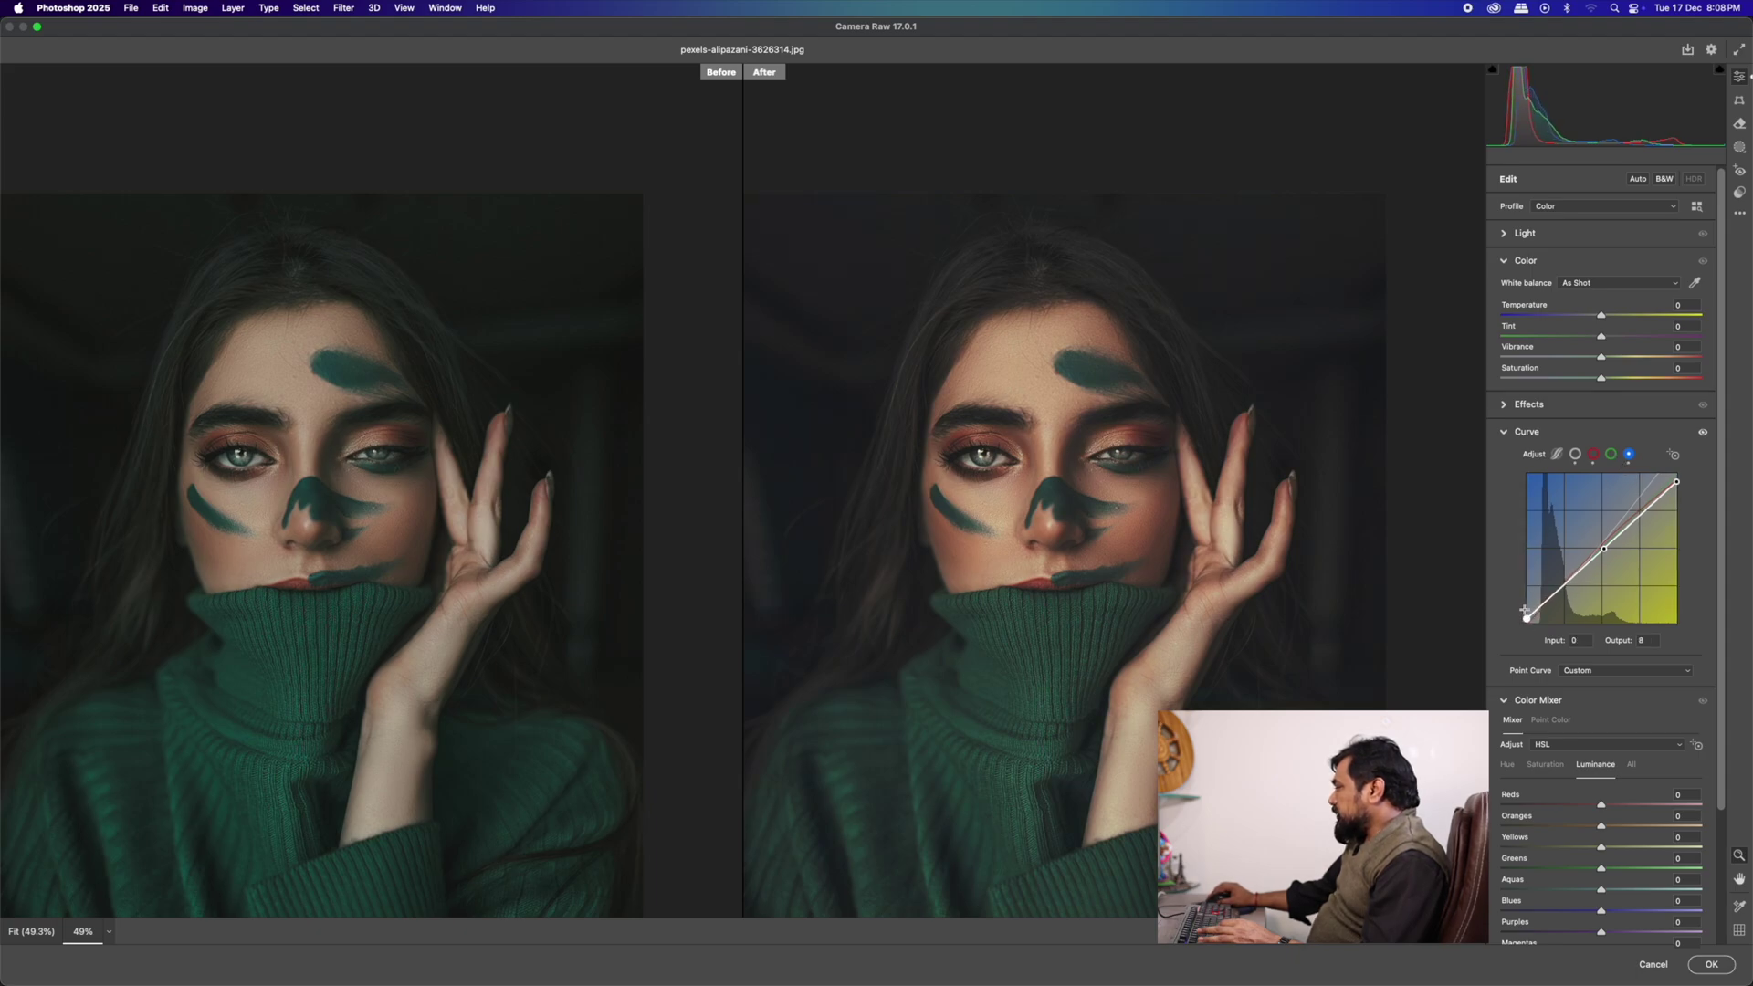
click(1702, 433)
click(1702, 433)
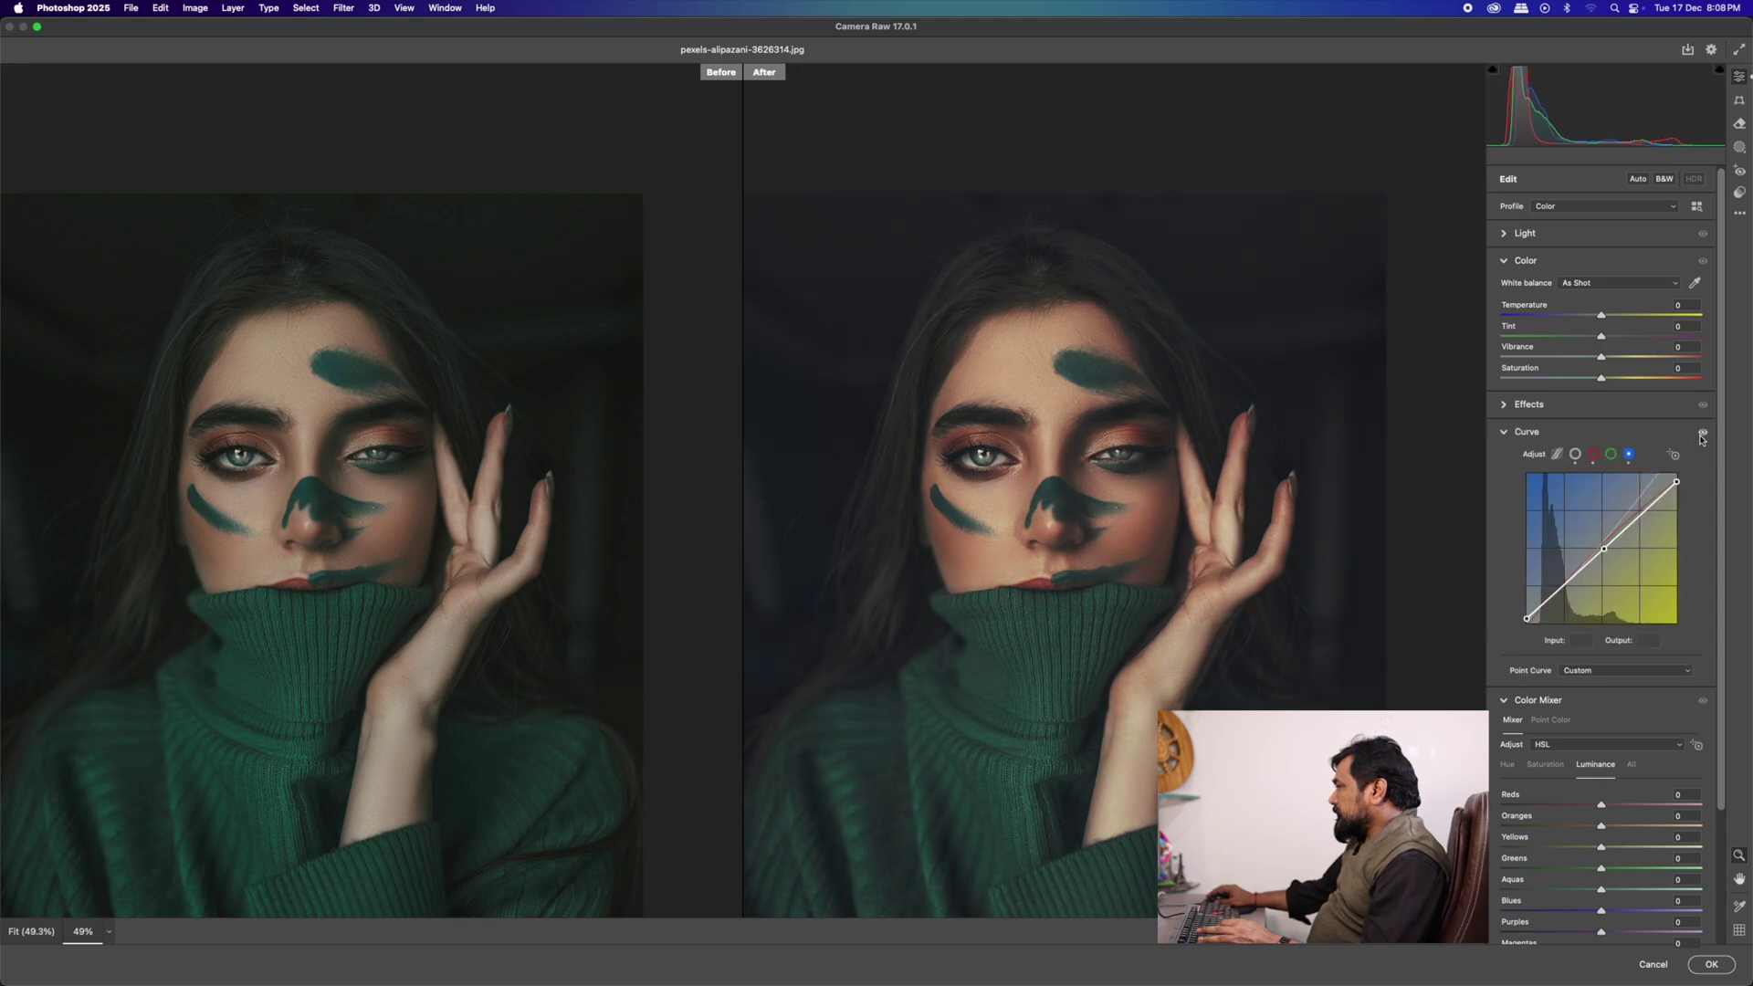
click(1701, 433)
click(1701, 433)
- Apply the Camera Raw edits to the green-sweater portrait and close the document without saving
drag(1130, 522, 1064, 516)
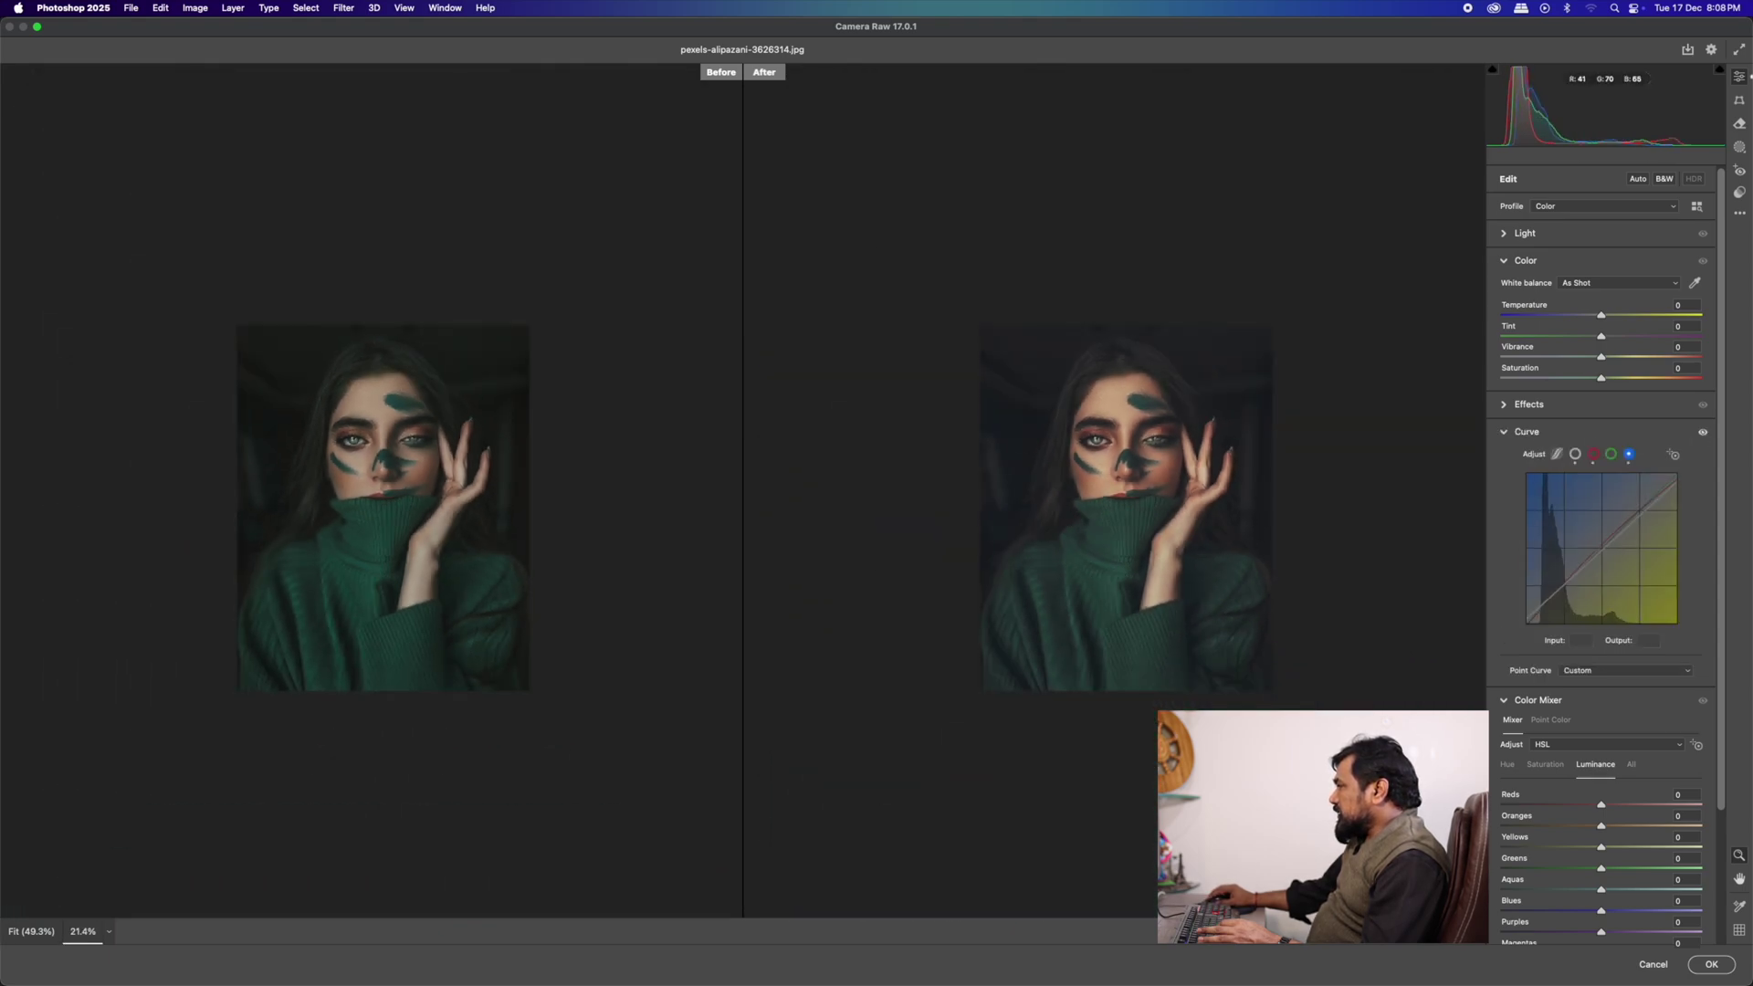
drag(1150, 411, 1119, 576)
click(1710, 964)
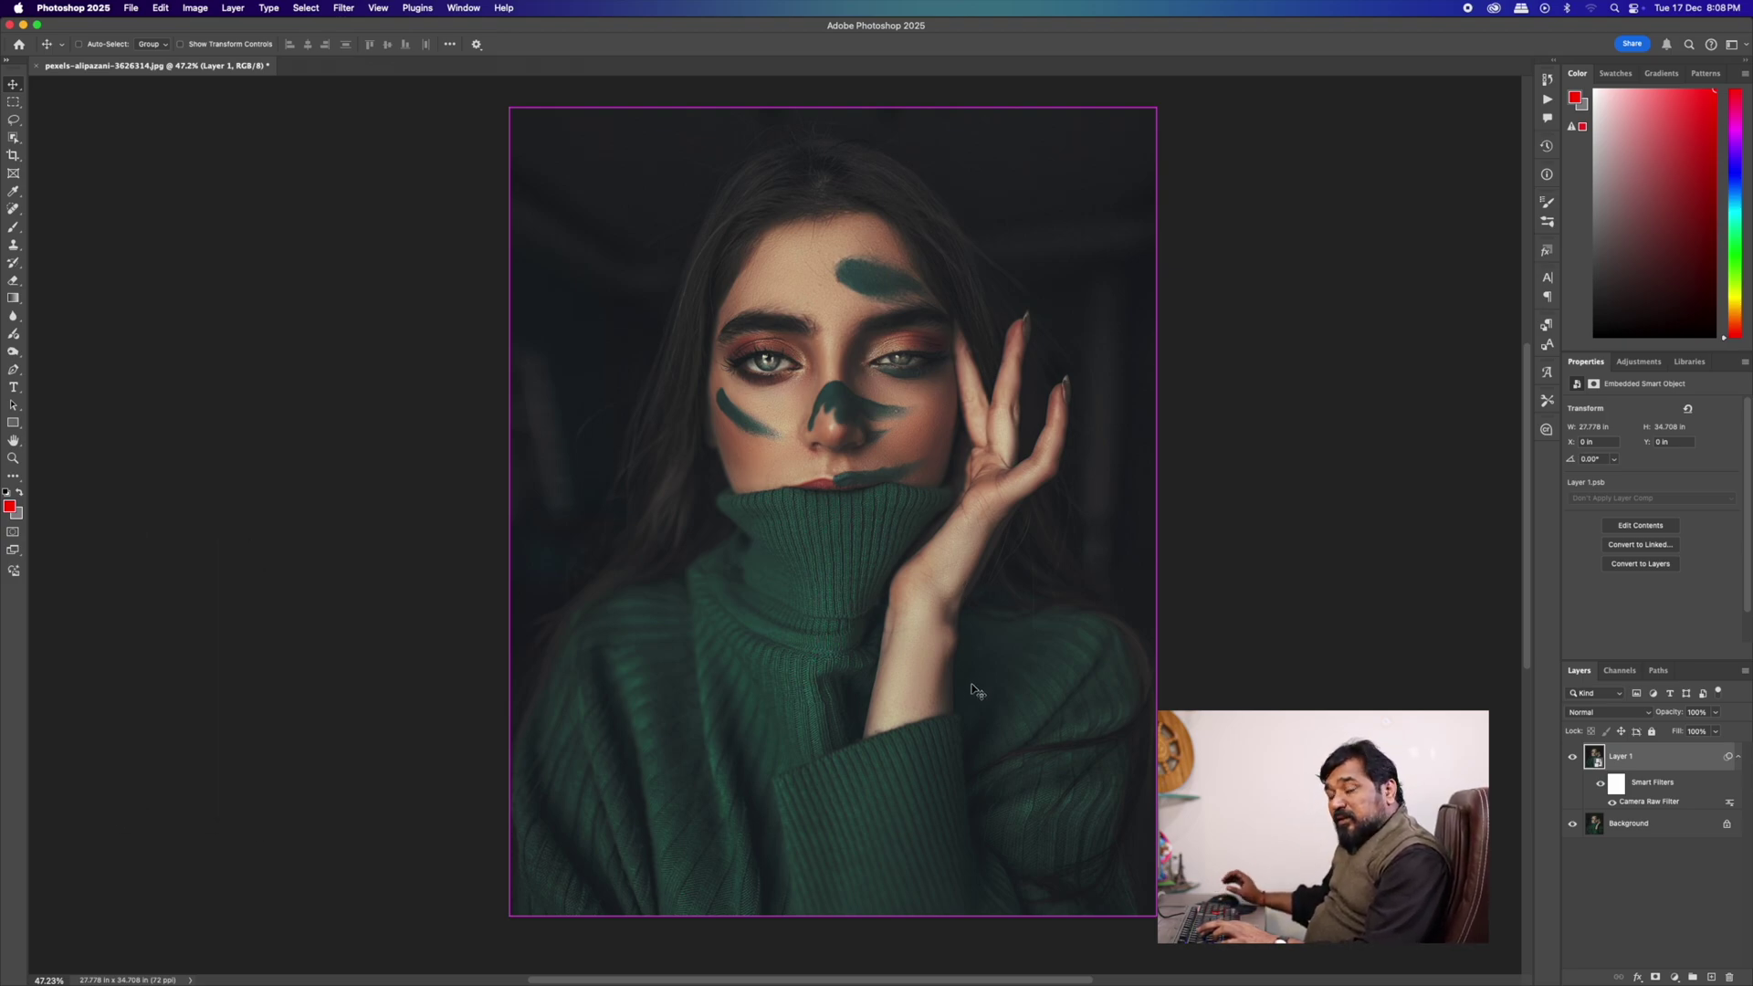
key(super+w)
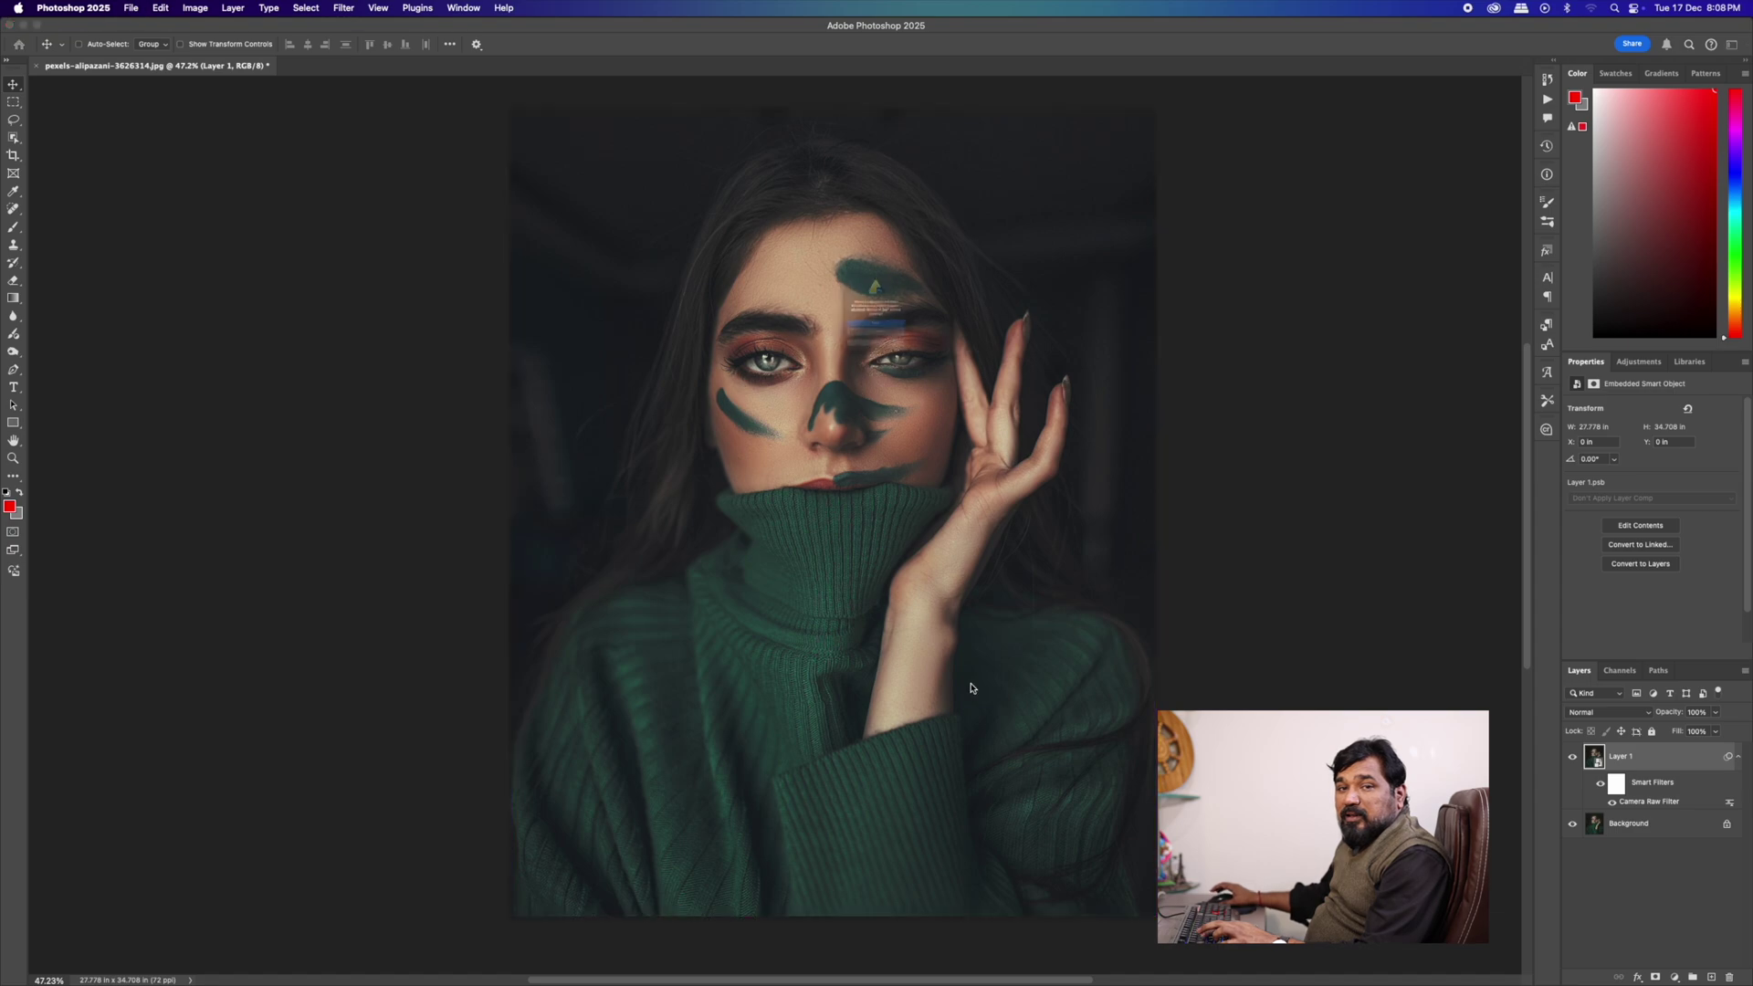
key(super+d)
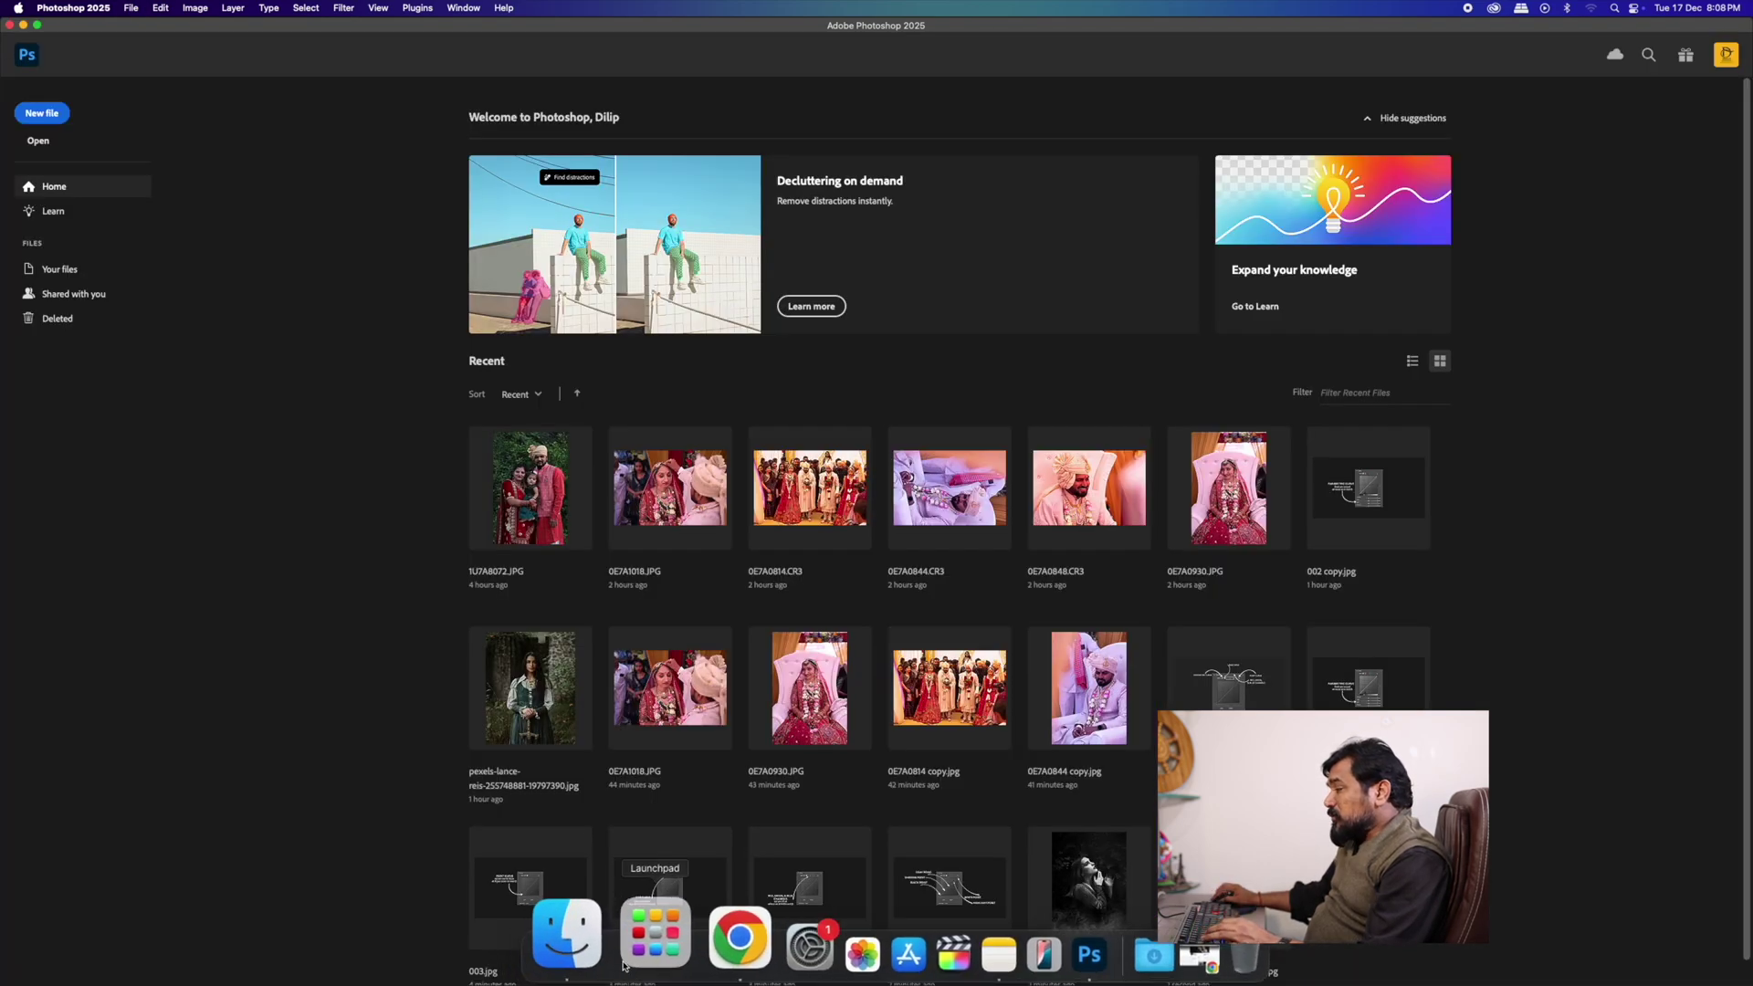
- Switch to Finder and show the open untitled folder containing the sample portraits
click(572, 936)
drag(564, 259, 563, 261)
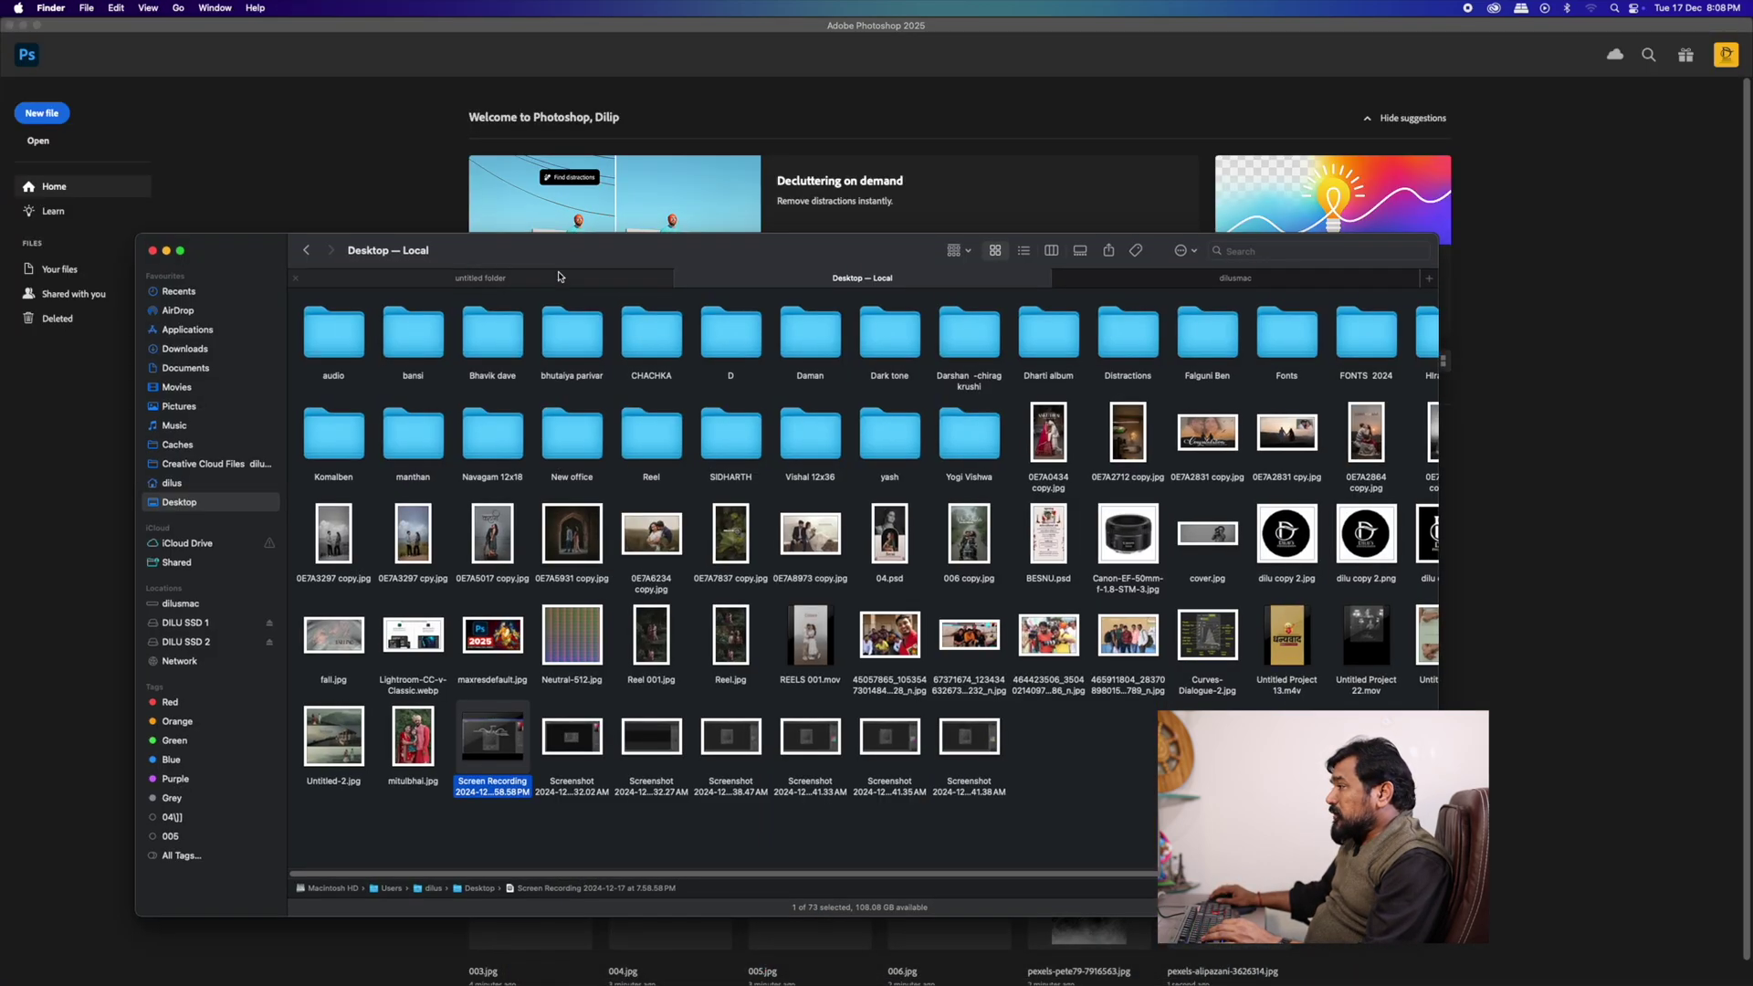
click(560, 276)
- Browse the subfolders of folder 018 for the next photos, including Carve, and return to untitled folder
key(super+Up)
key(Left)
key(Right)
key(Right)
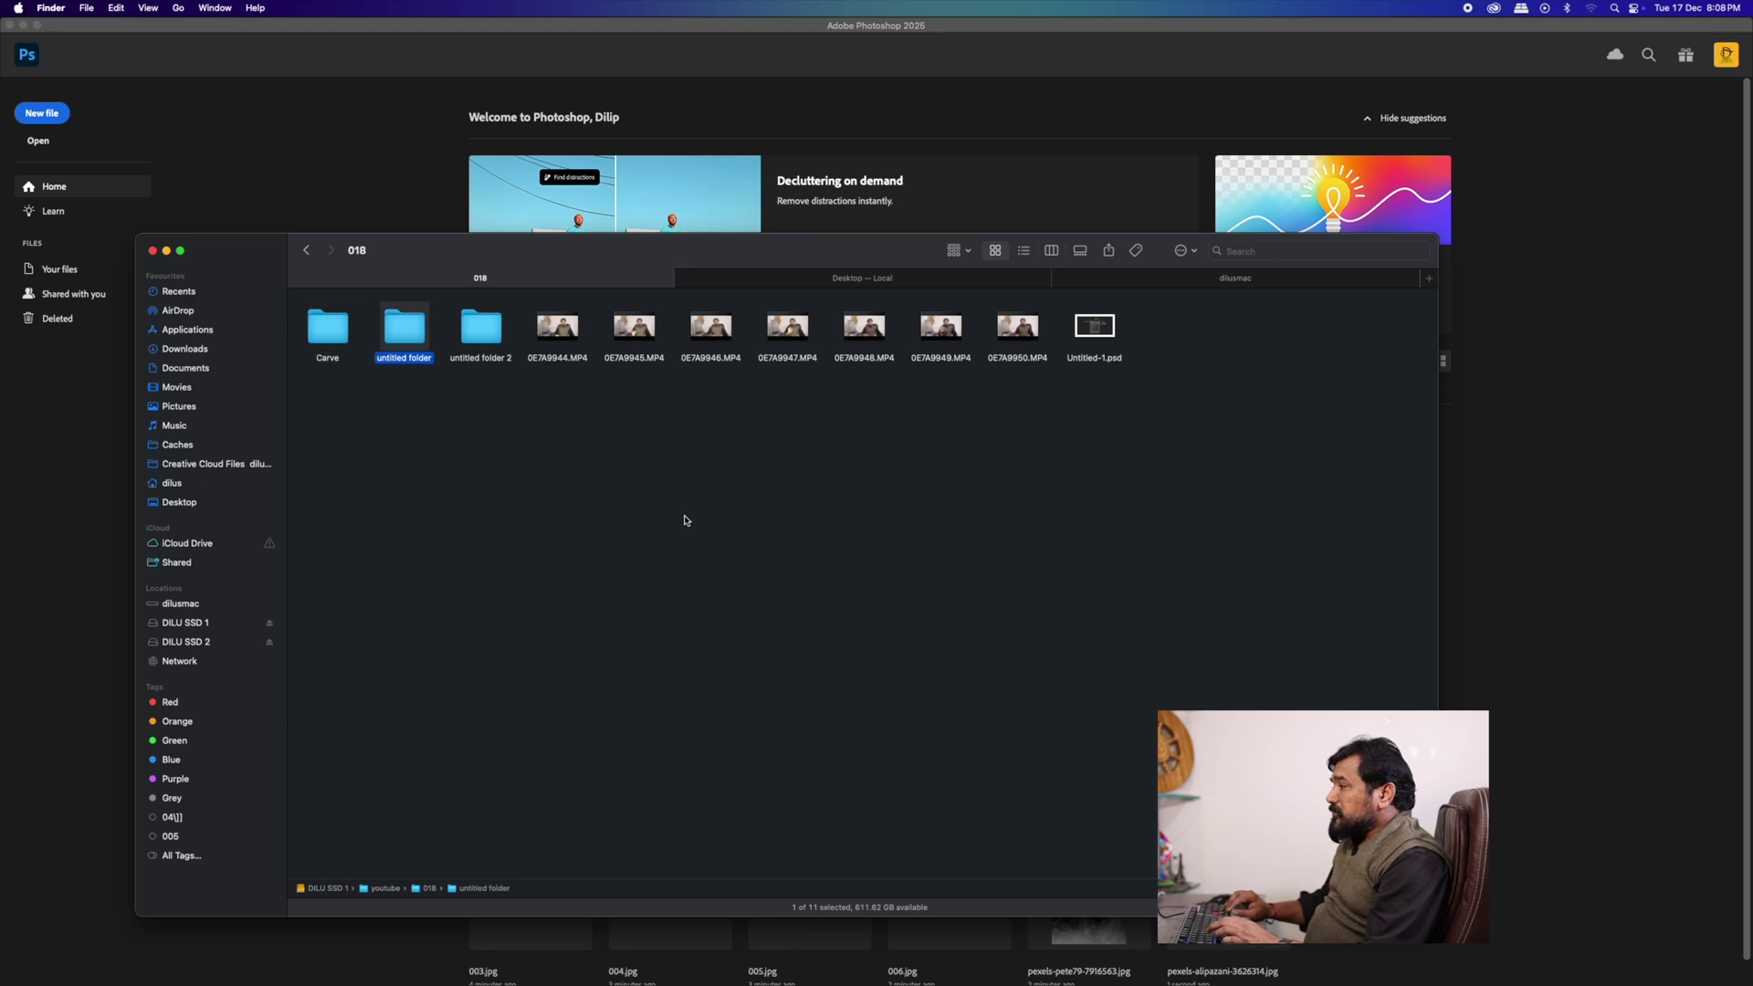
key(super+Down)
key(super+Up)
key(Left)
key(Left)
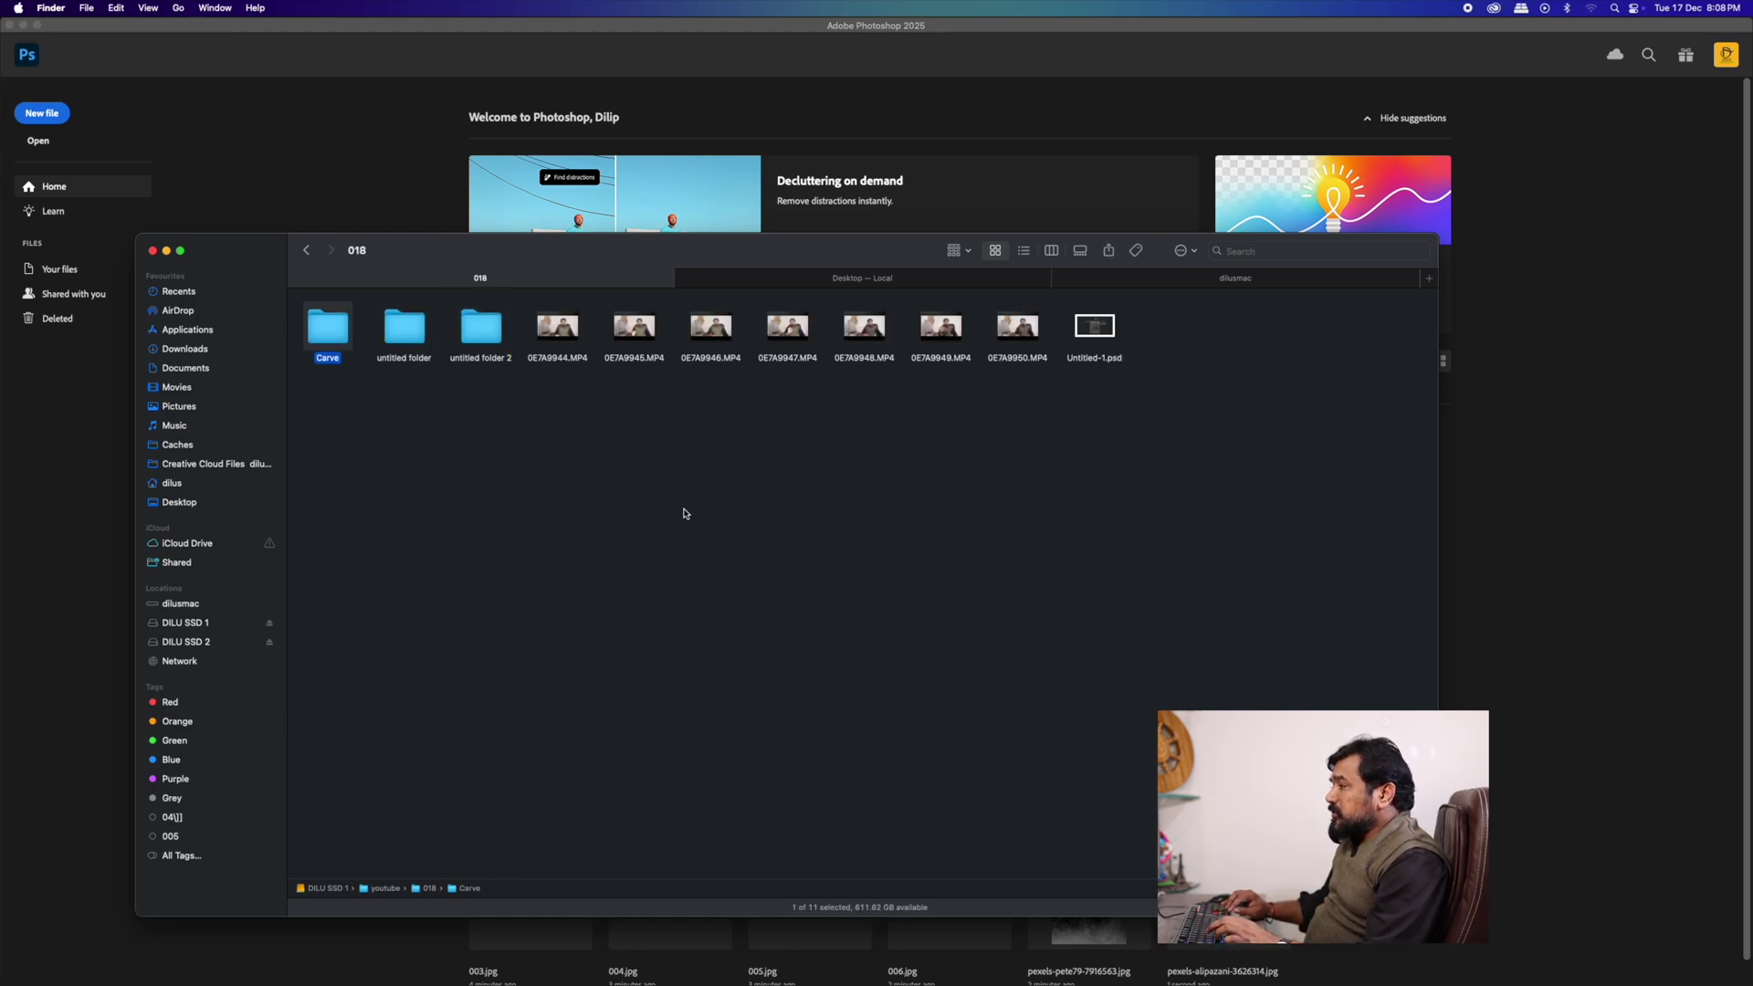
key(super+Down)
key(super+Up)
key(Right)
key(super+Down)
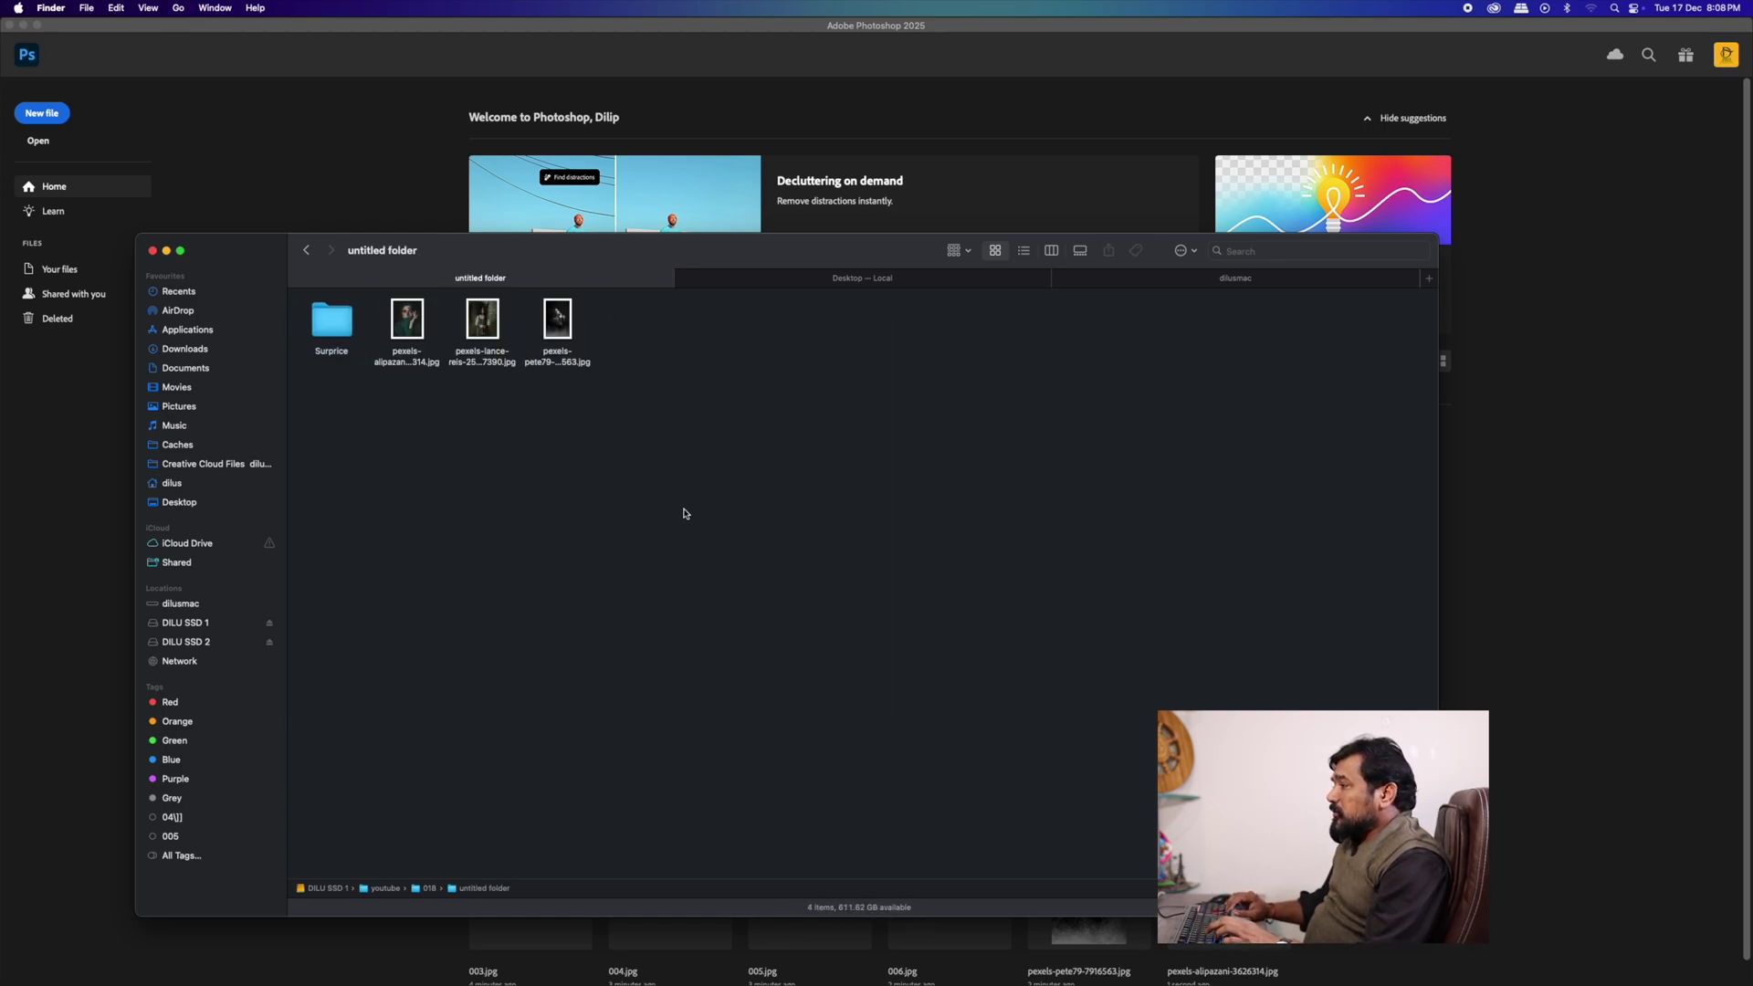
- Open 0E7A1018.JPG from the Surprice folder in Photoshop
key(Right)
key(super+Down)
right_click(644, 326)
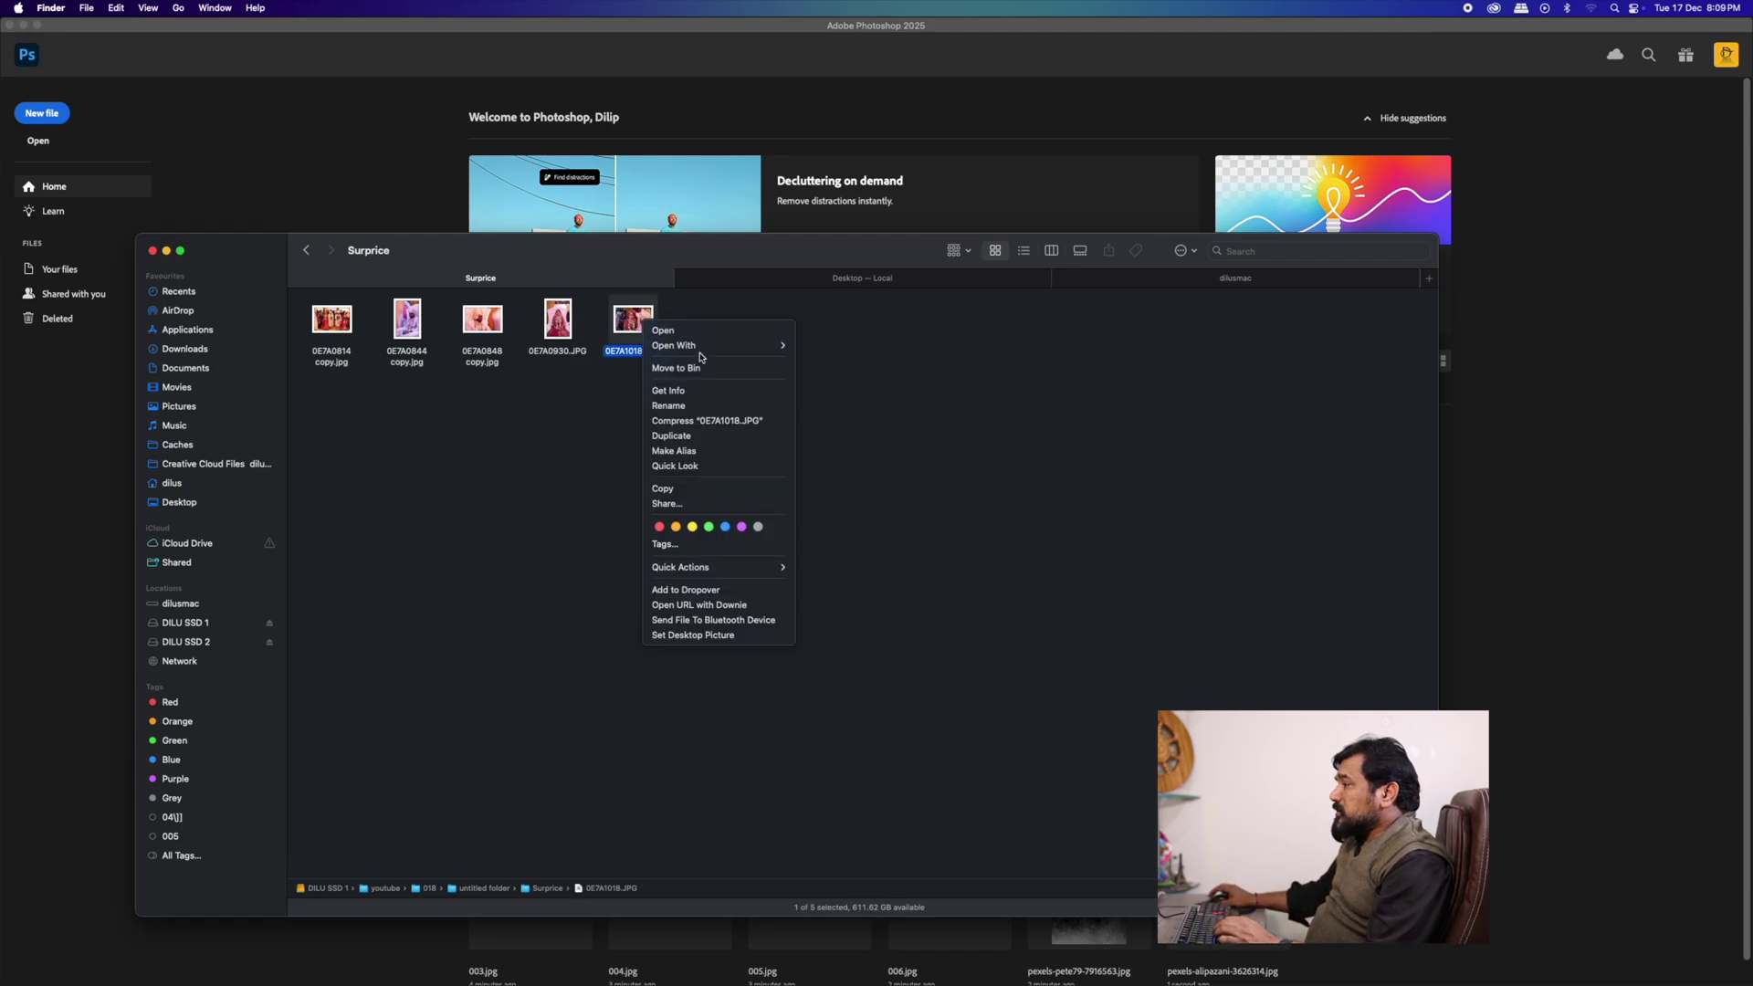
mouse_move(694, 348)
click(913, 397)
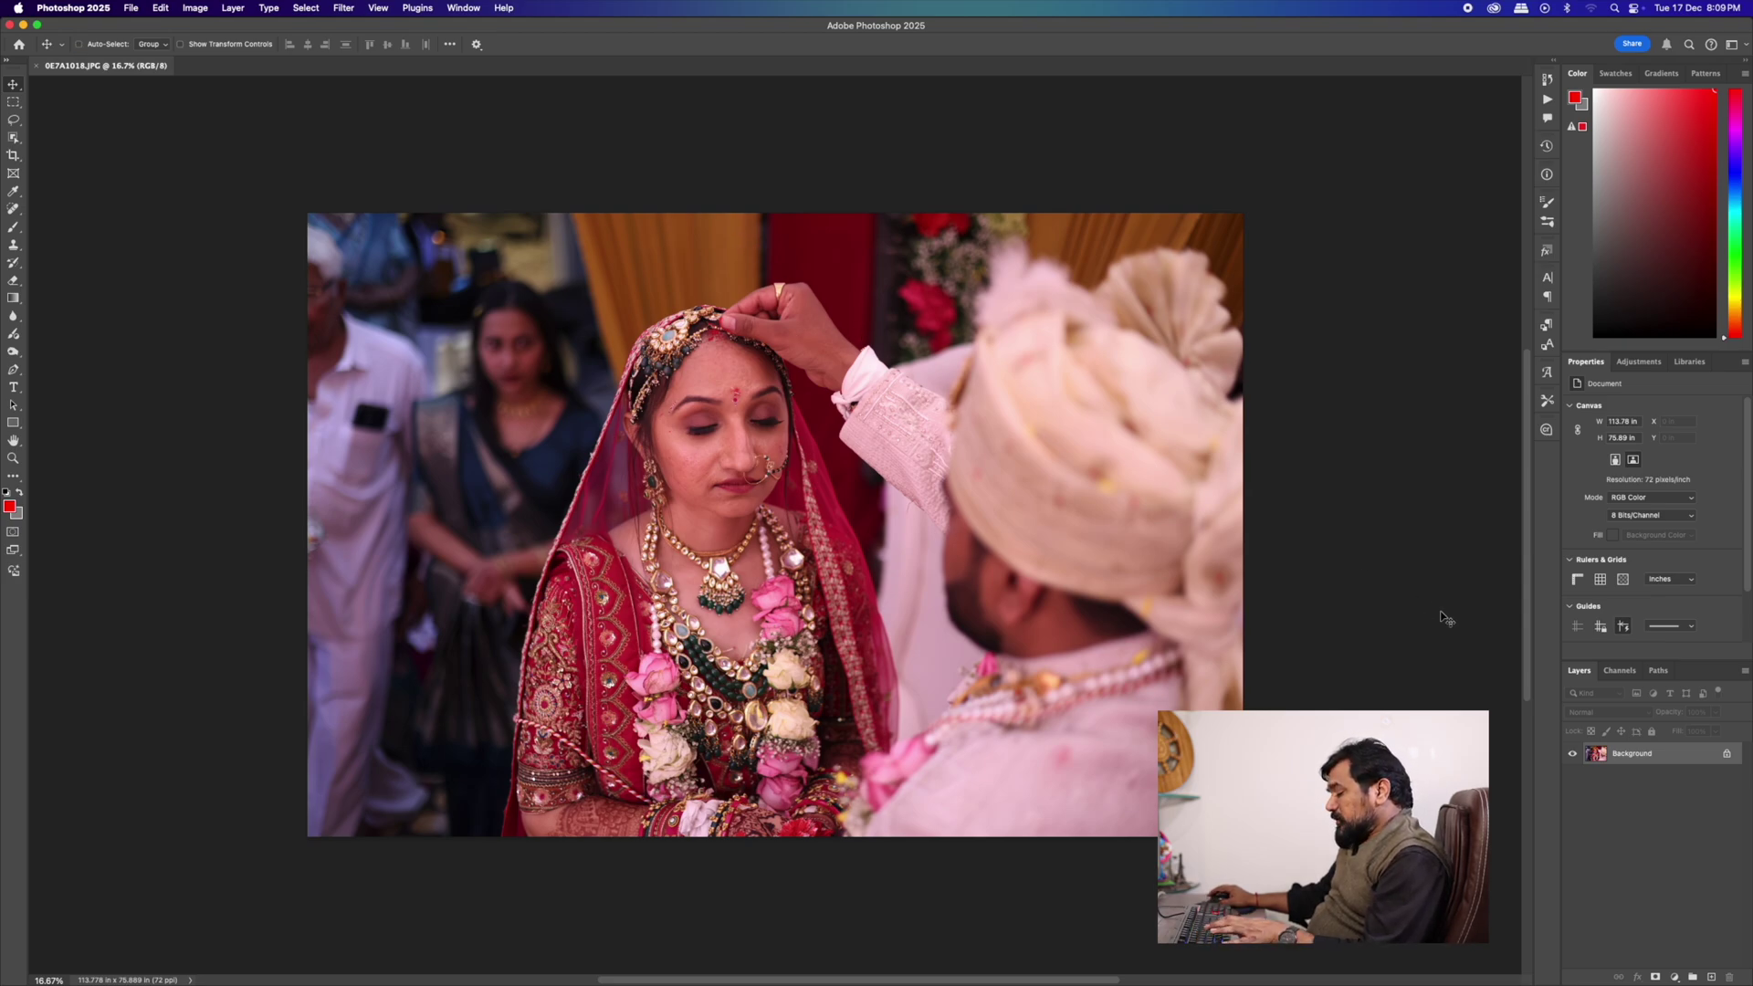
- Duplicate the bride photo's Background layer, convert the copy to a smart object, and open it in the Camera Raw Filter
key(super+j)
key(super+j)
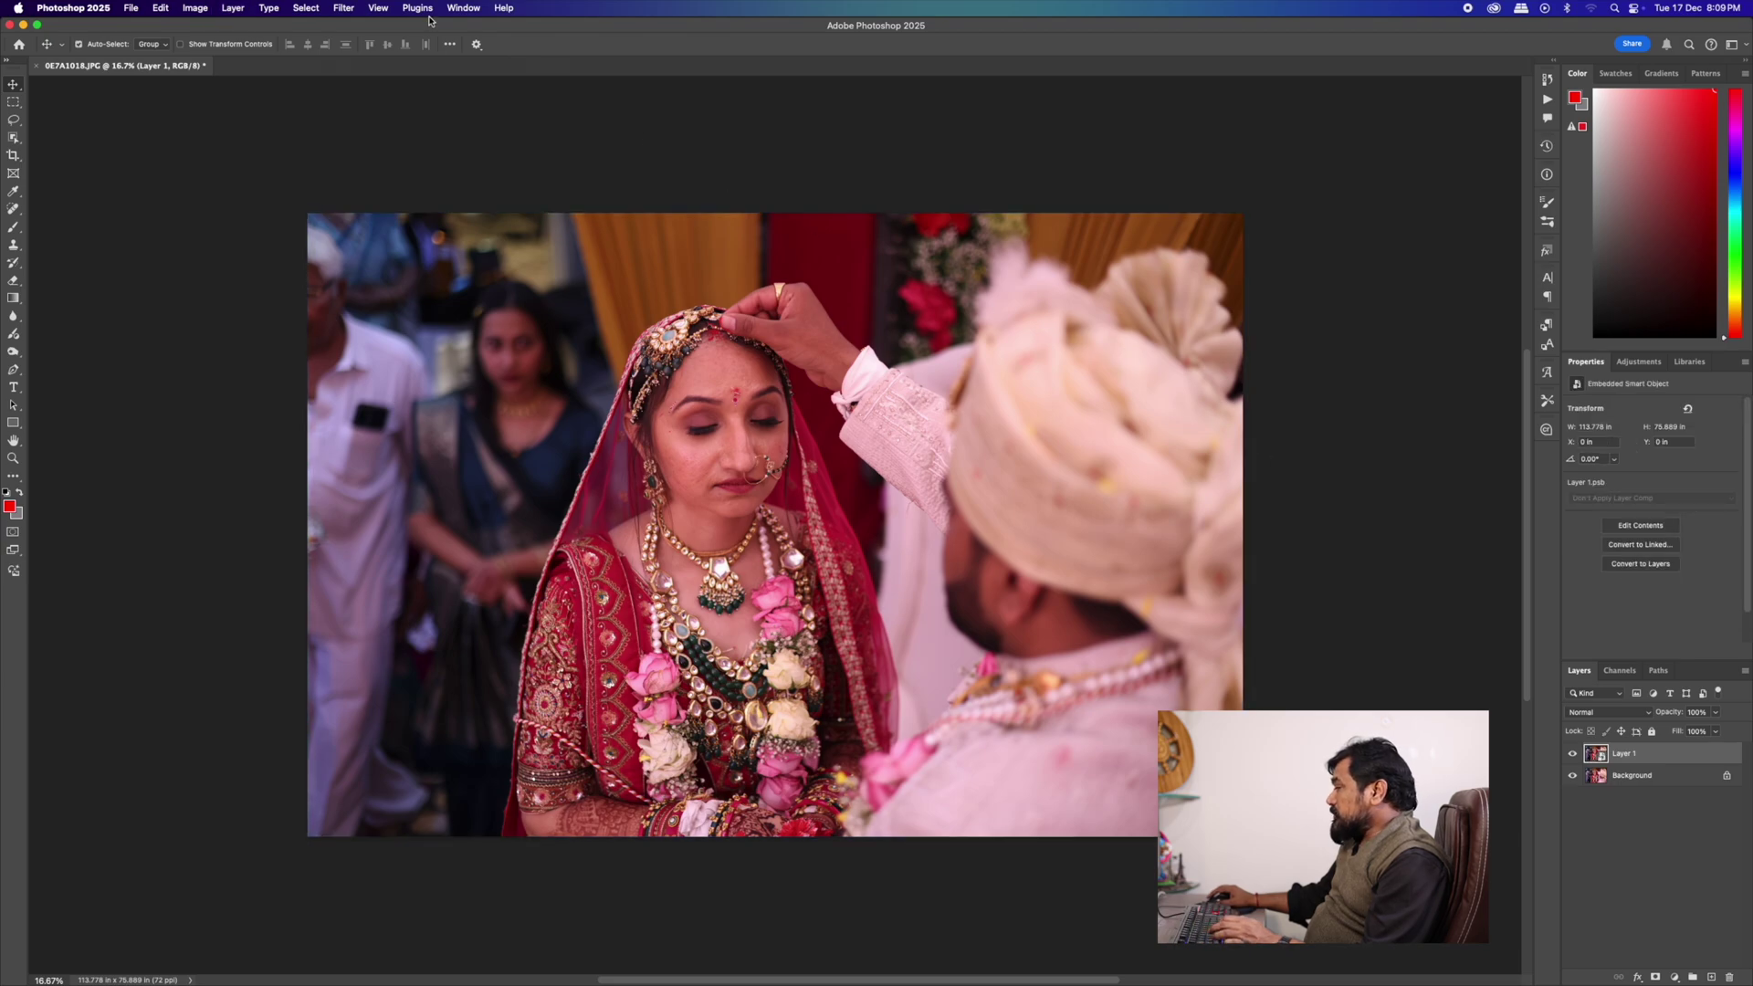
click(350, 11)
click(378, 28)
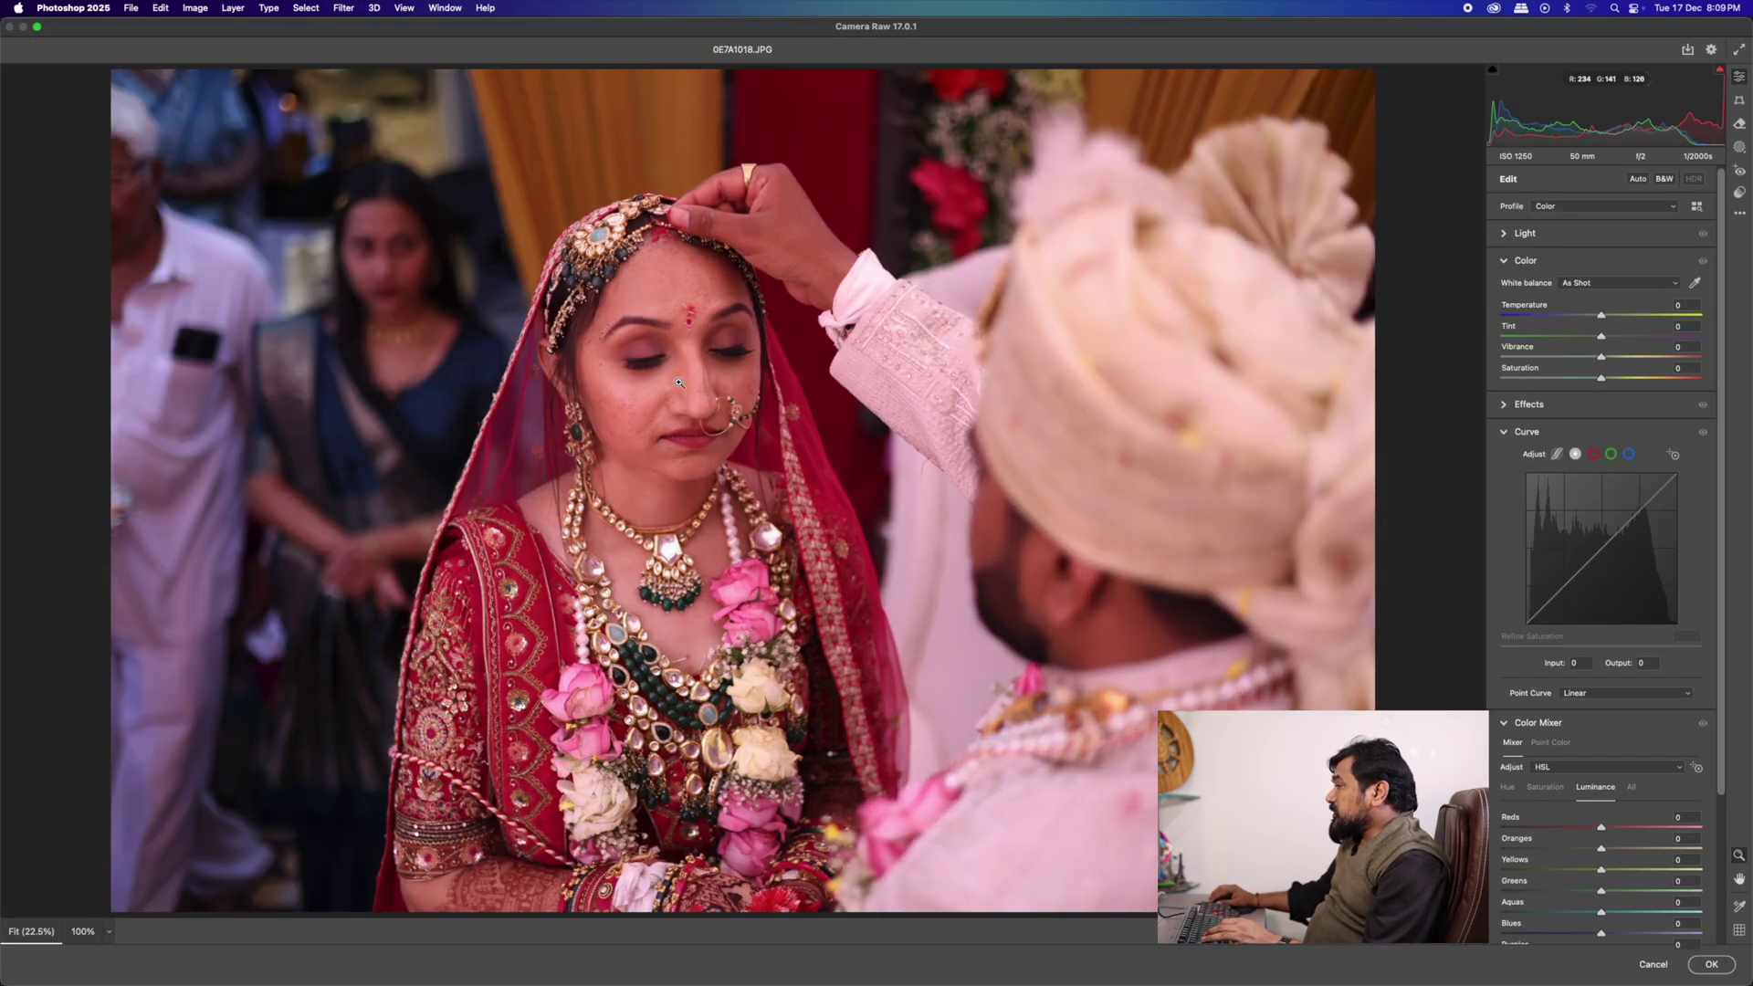
- Add a midtone point to the red curve and lower it to input 140, output 119
mouse_move(678, 383)
mouse_down()
mouse_move(680, 399)
mouse_move(701, 393)
mouse_up()
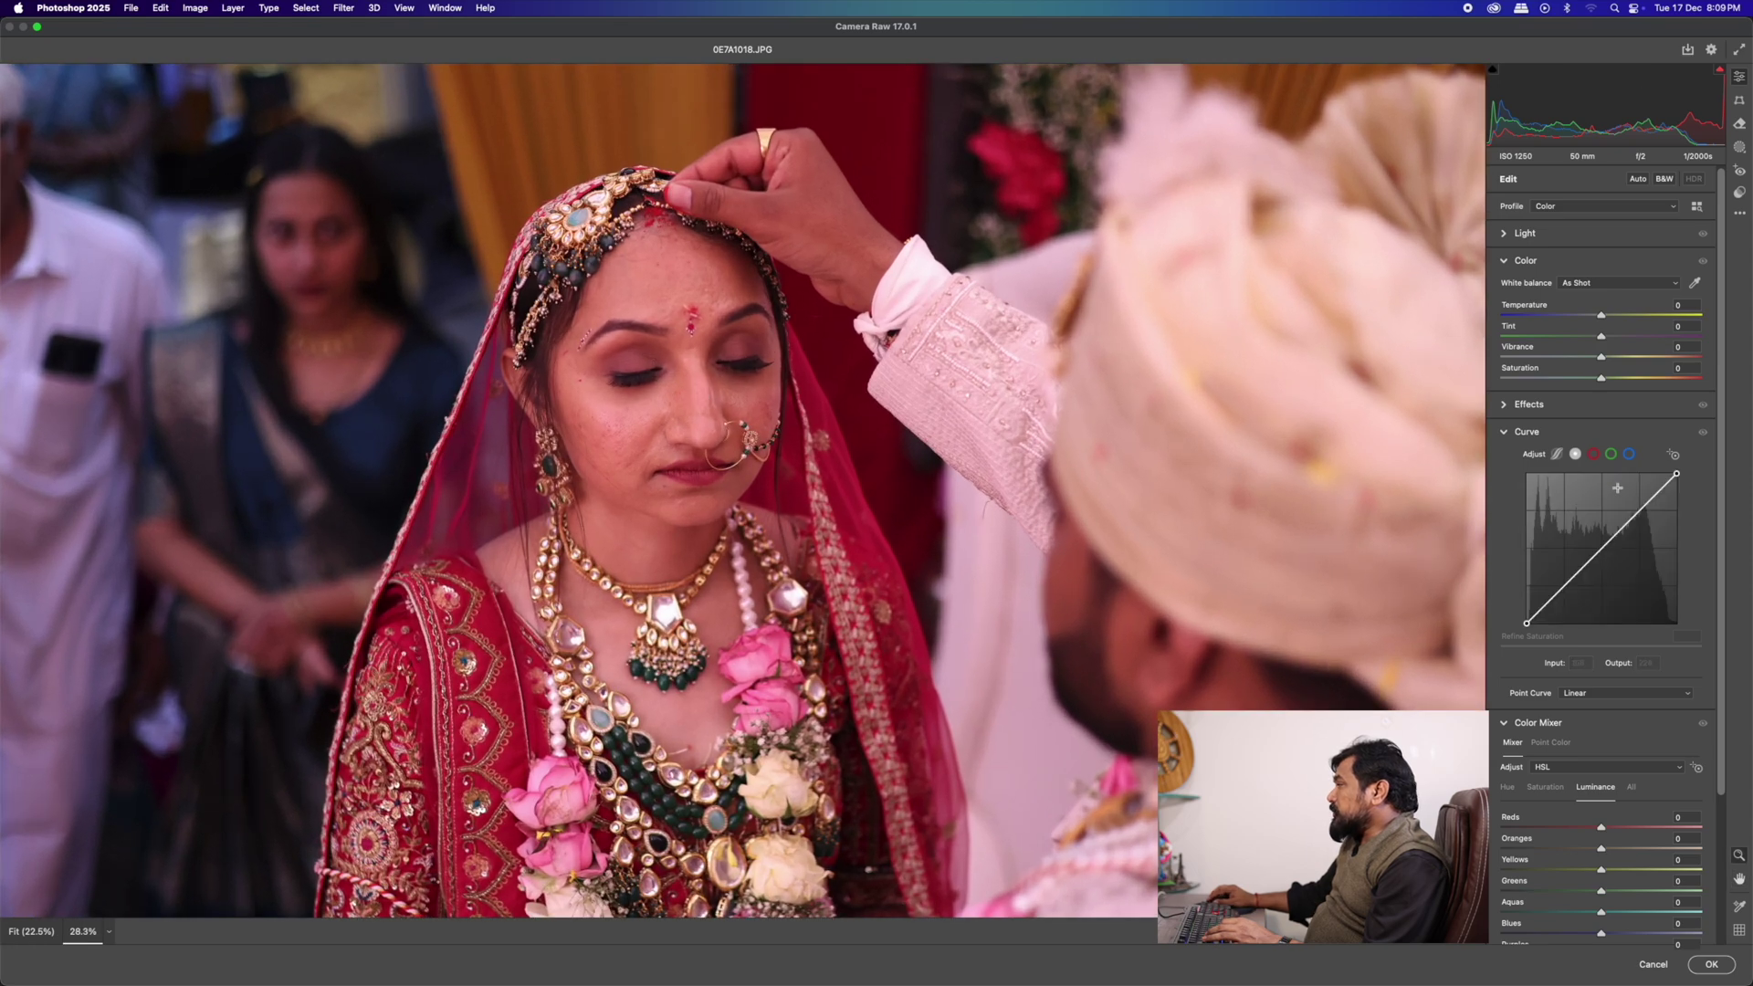
click(1594, 455)
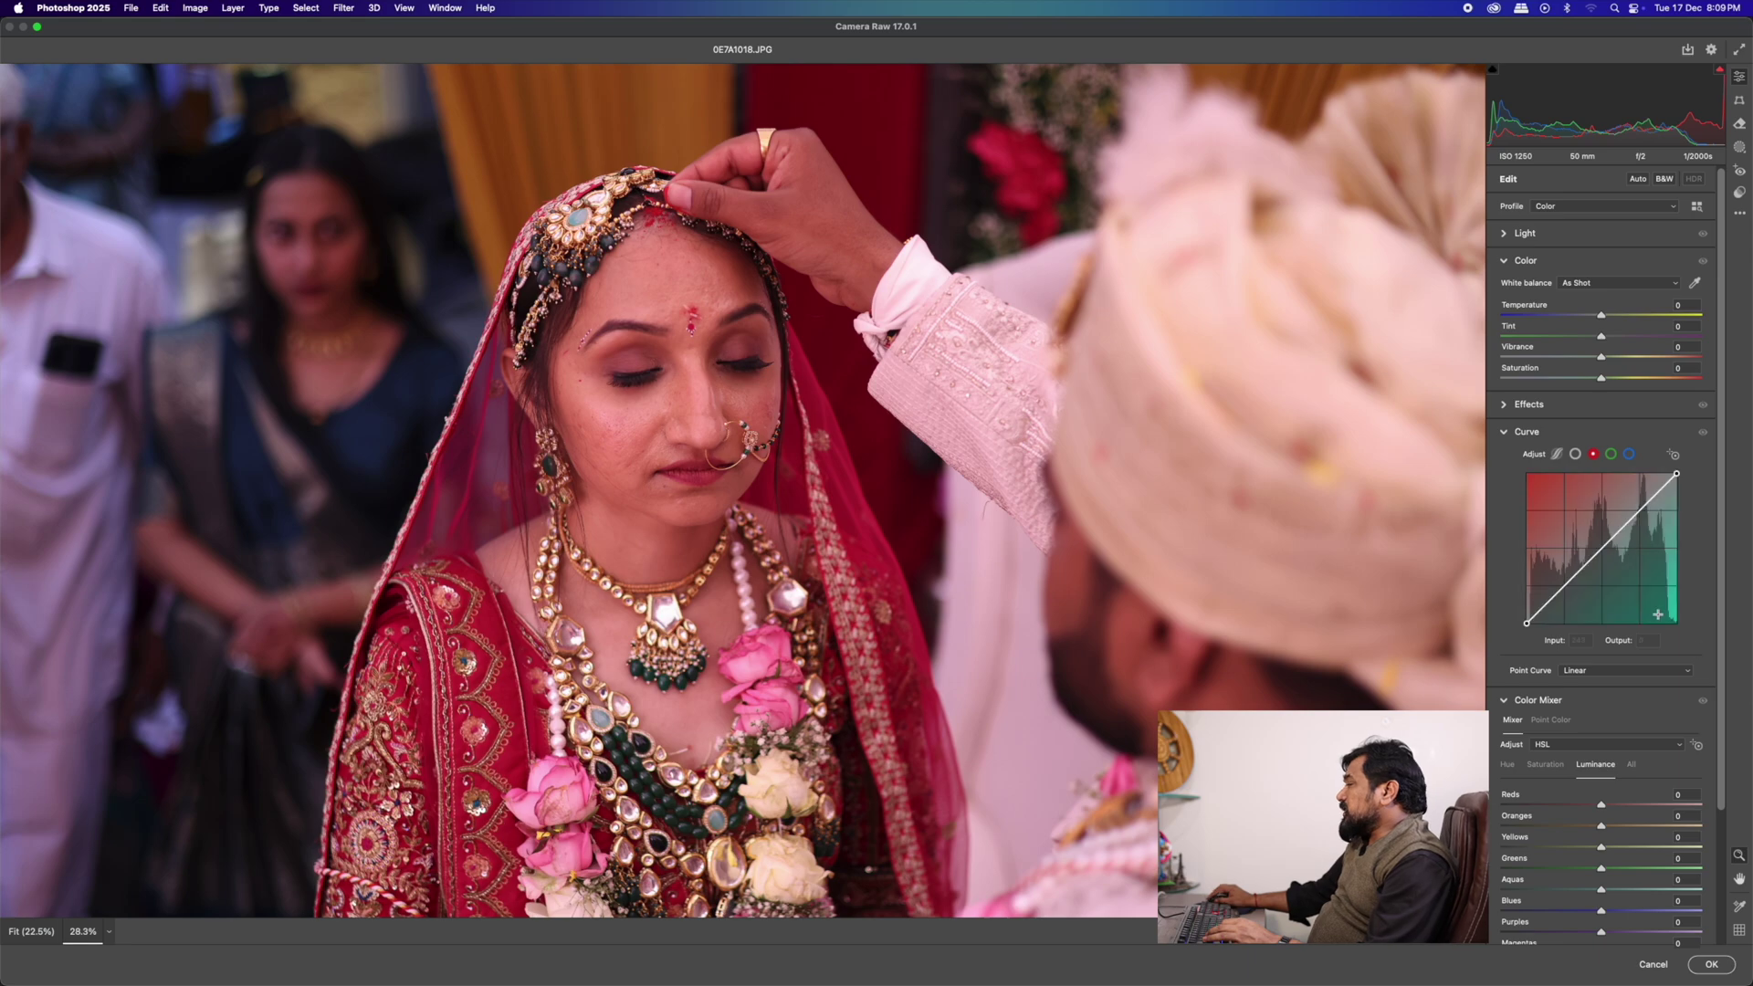
click(1601, 548)
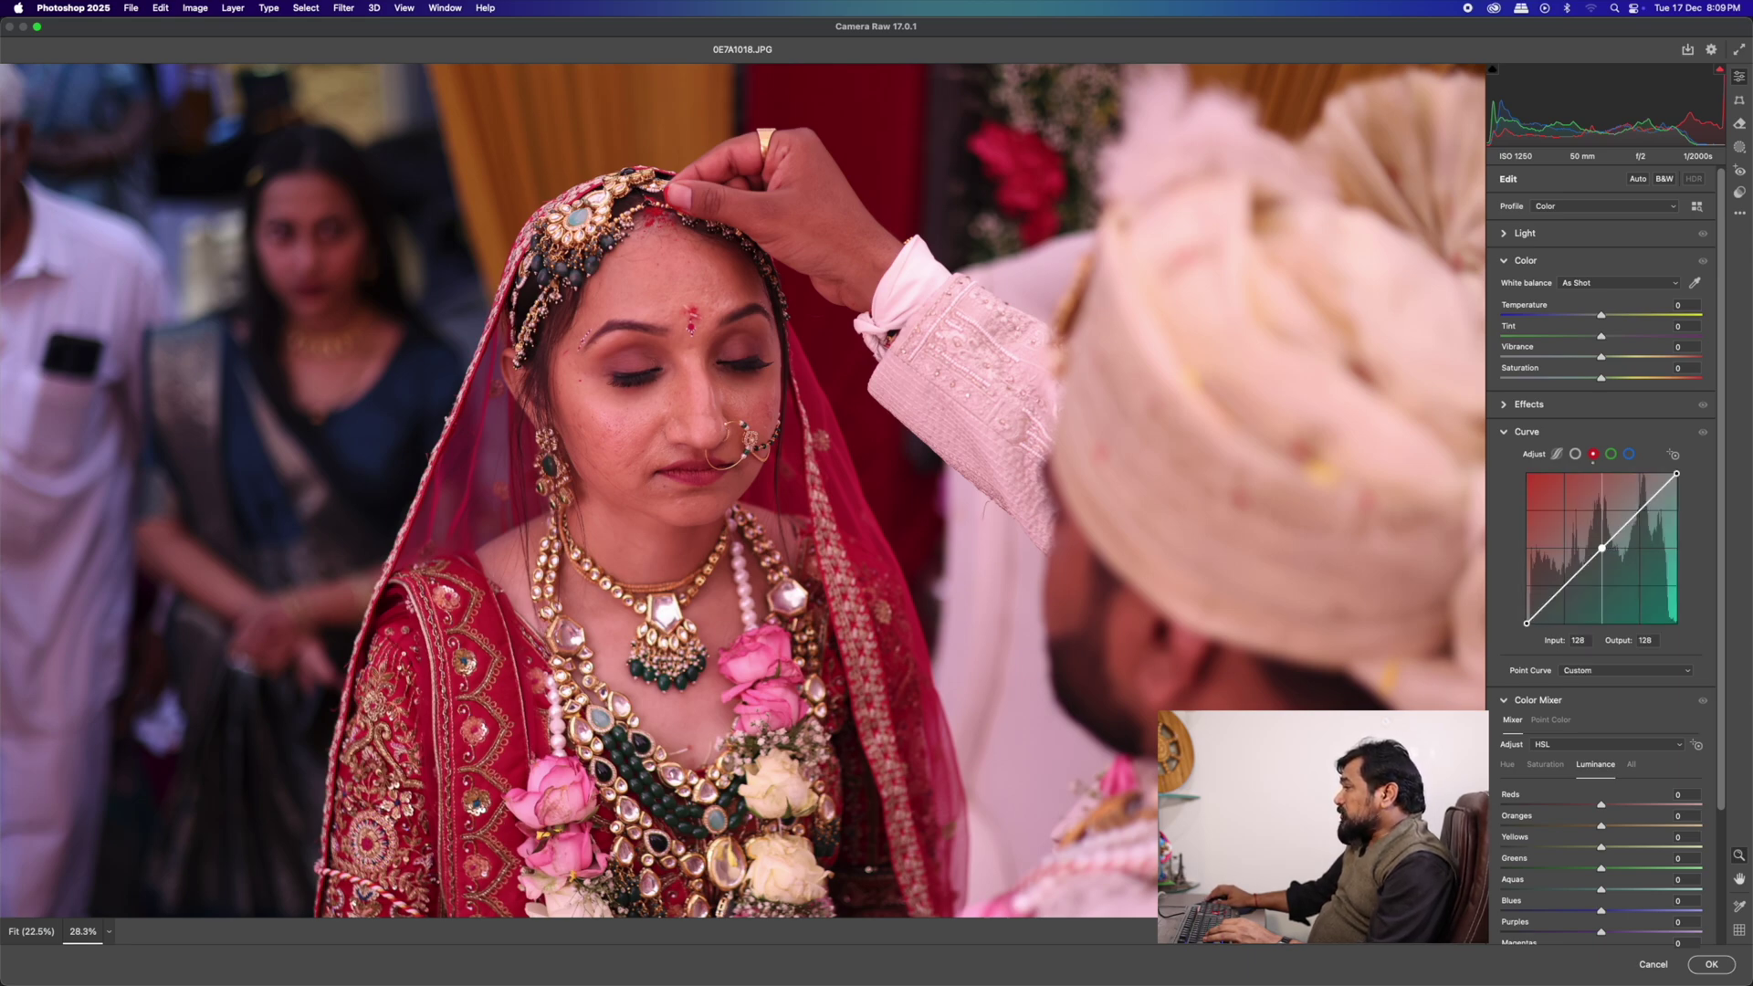
drag(1601, 548, 1609, 554)
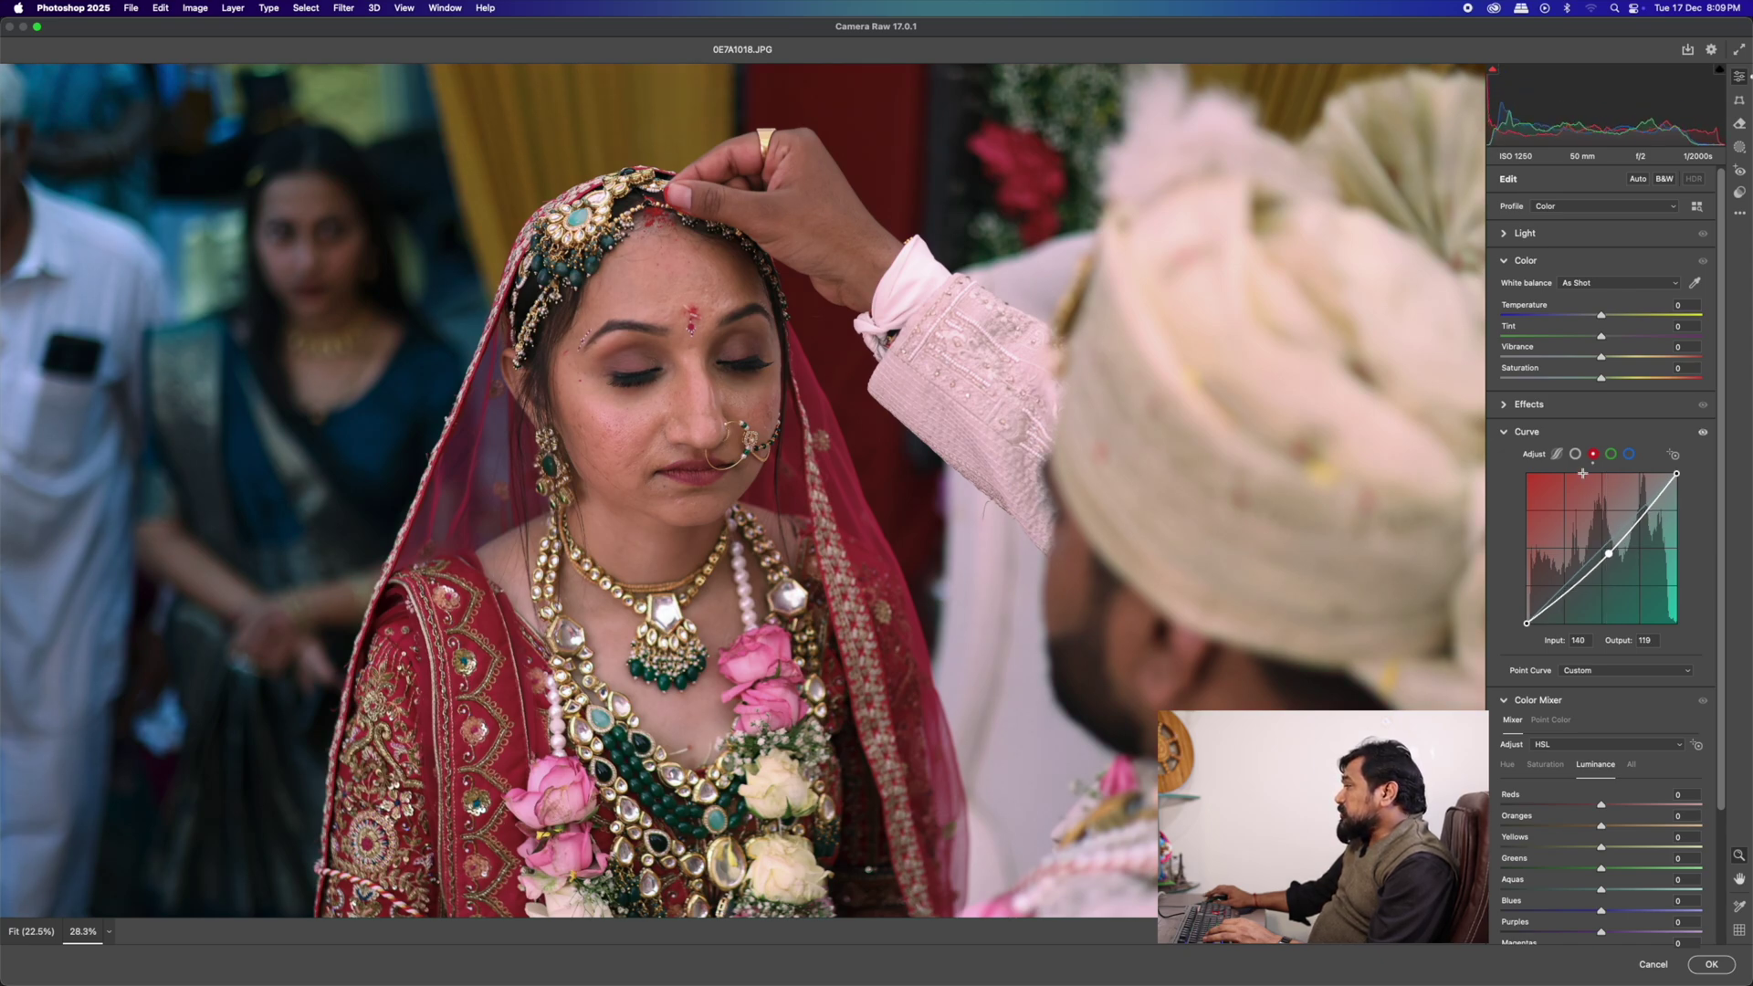
- On the main point curve, move the black point to input 4, output 1, and pull the white point inward along the upper edge
click(1575, 453)
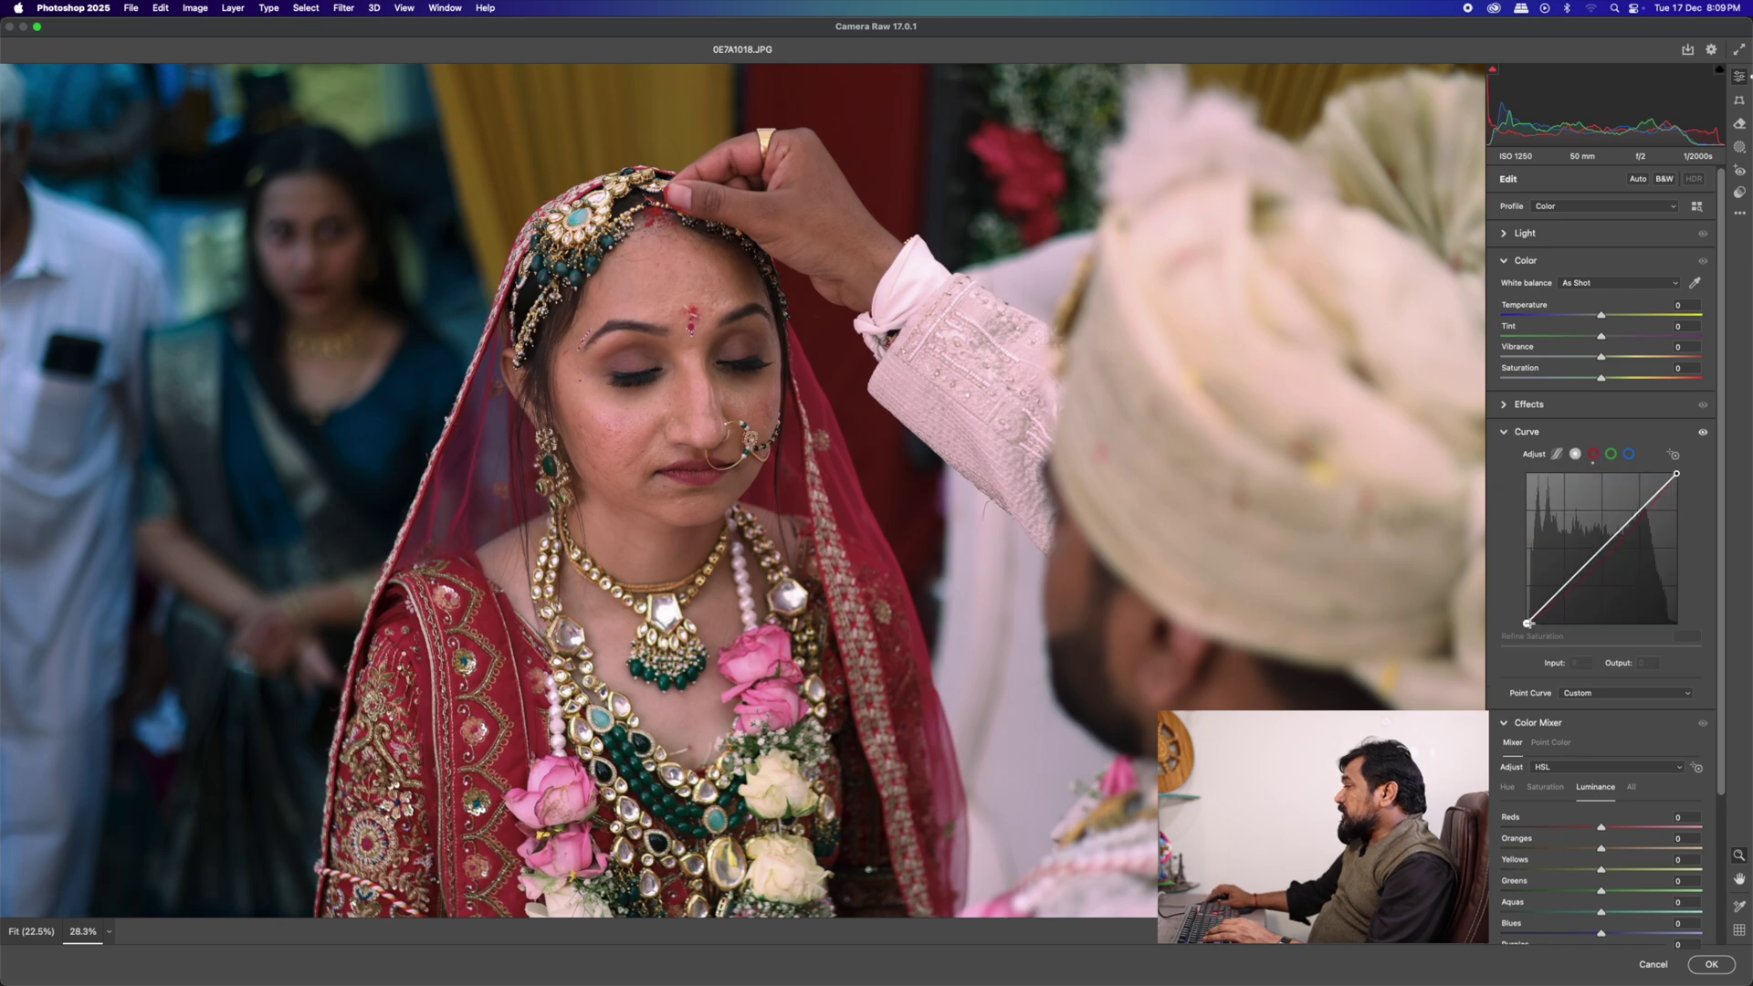
drag(1528, 623, 1531, 622)
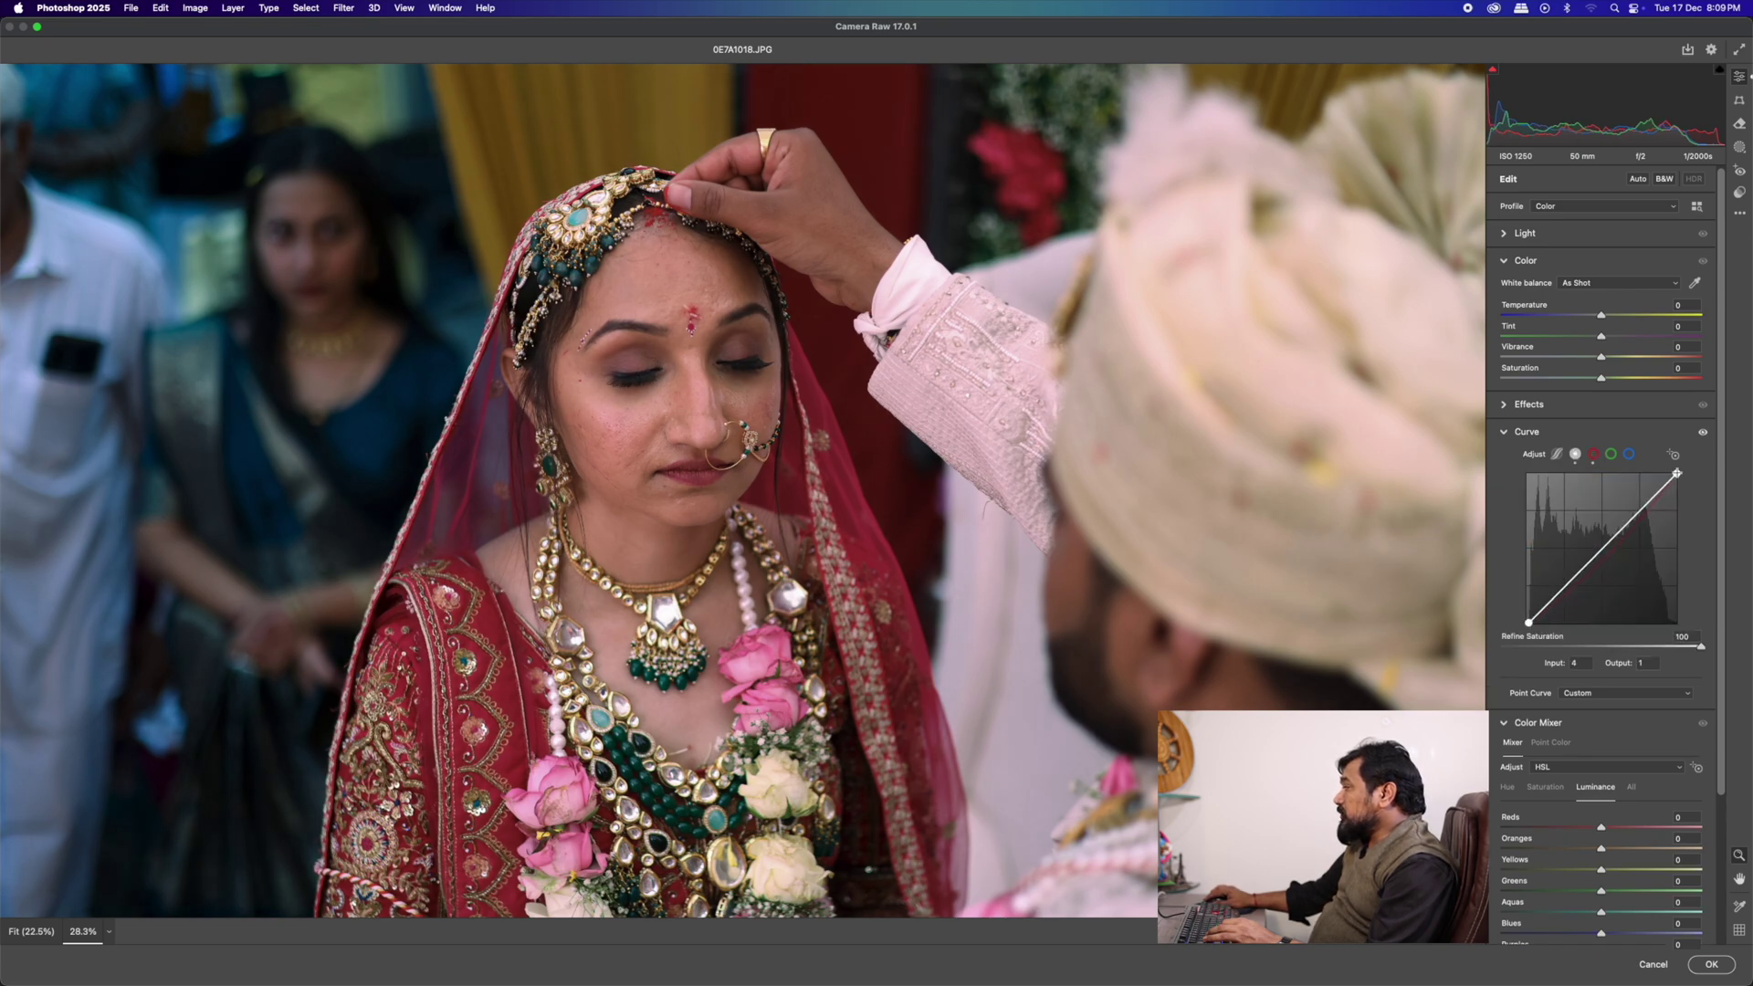
drag(1676, 472, 1654, 466)
- Add a midtone point at input 127, output 127 on the green curve and one at input 133, output 125 on the blue curve
click(1612, 456)
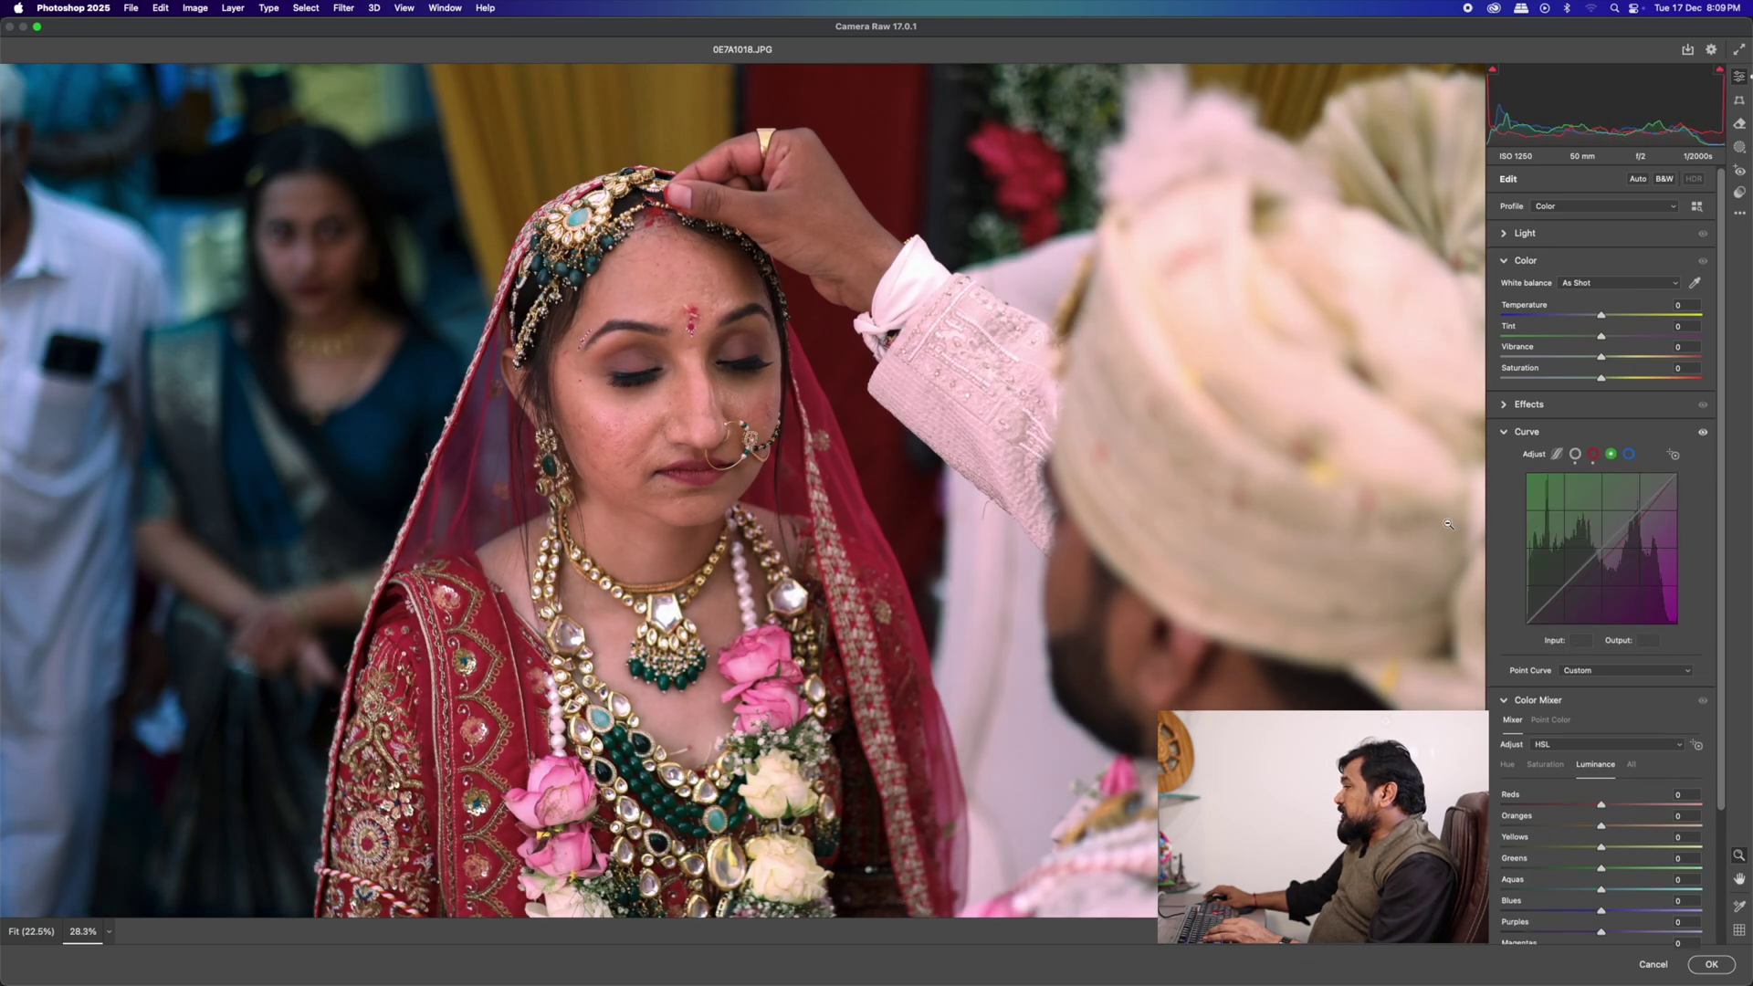
click(1600, 549)
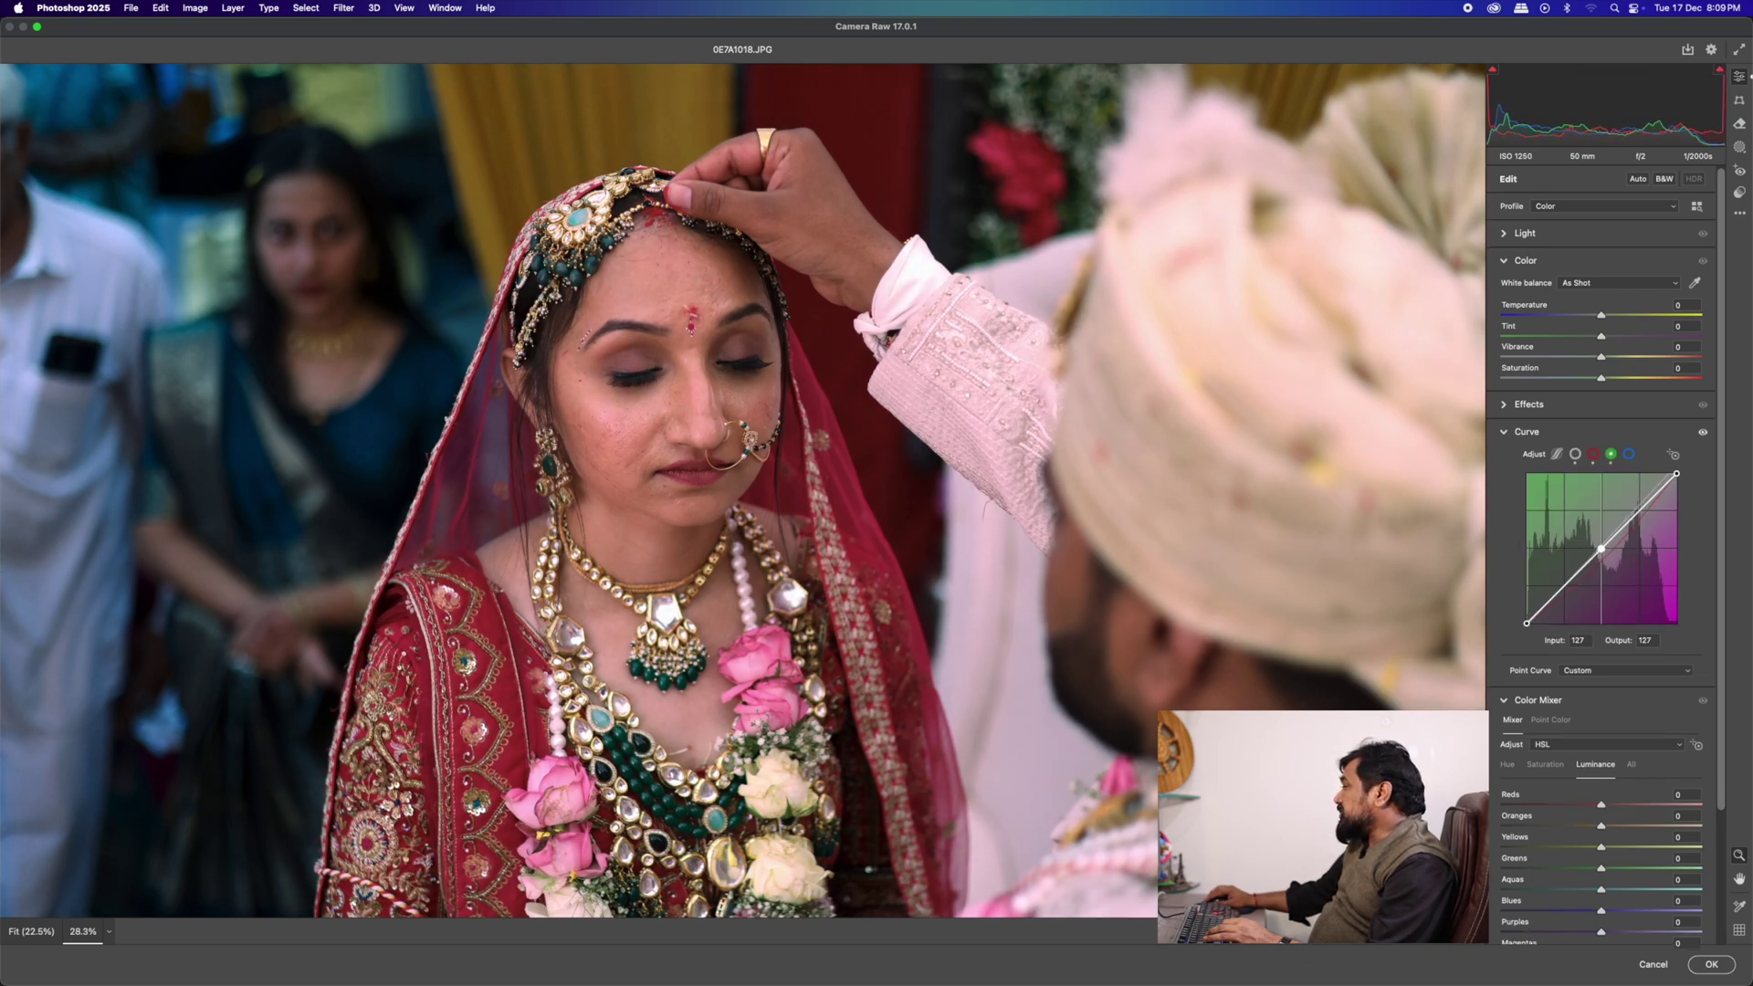
click(1630, 455)
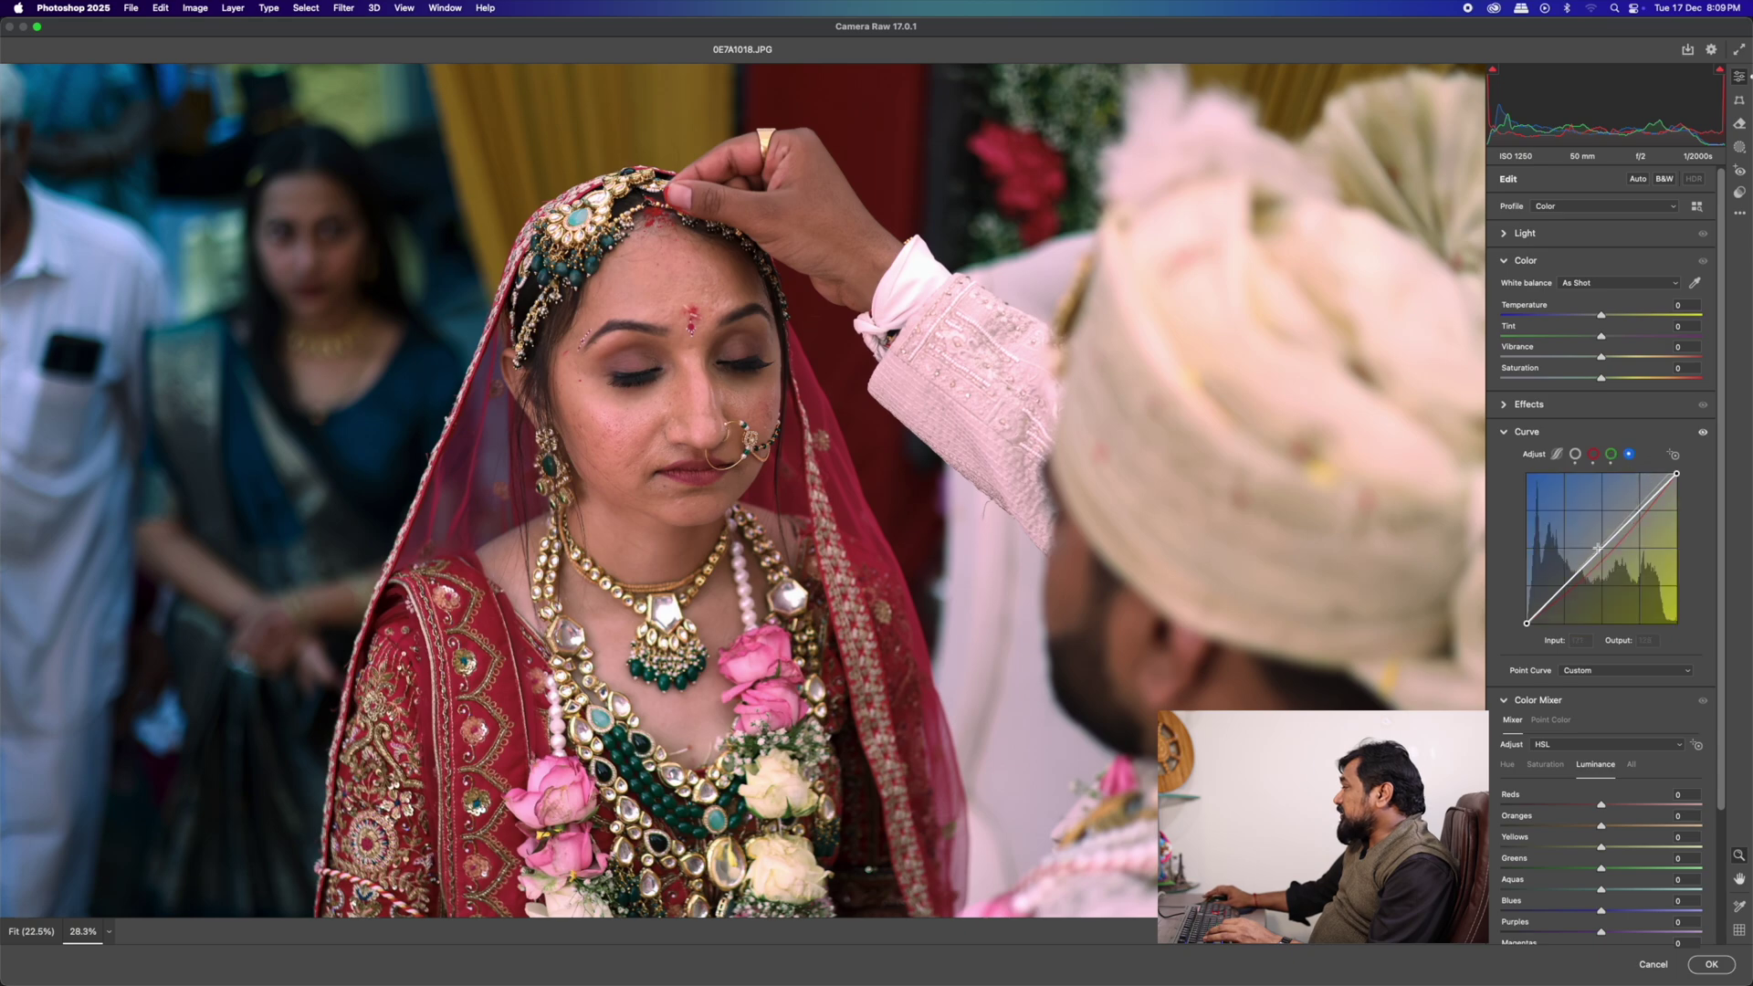
drag(1599, 549, 1604, 550)
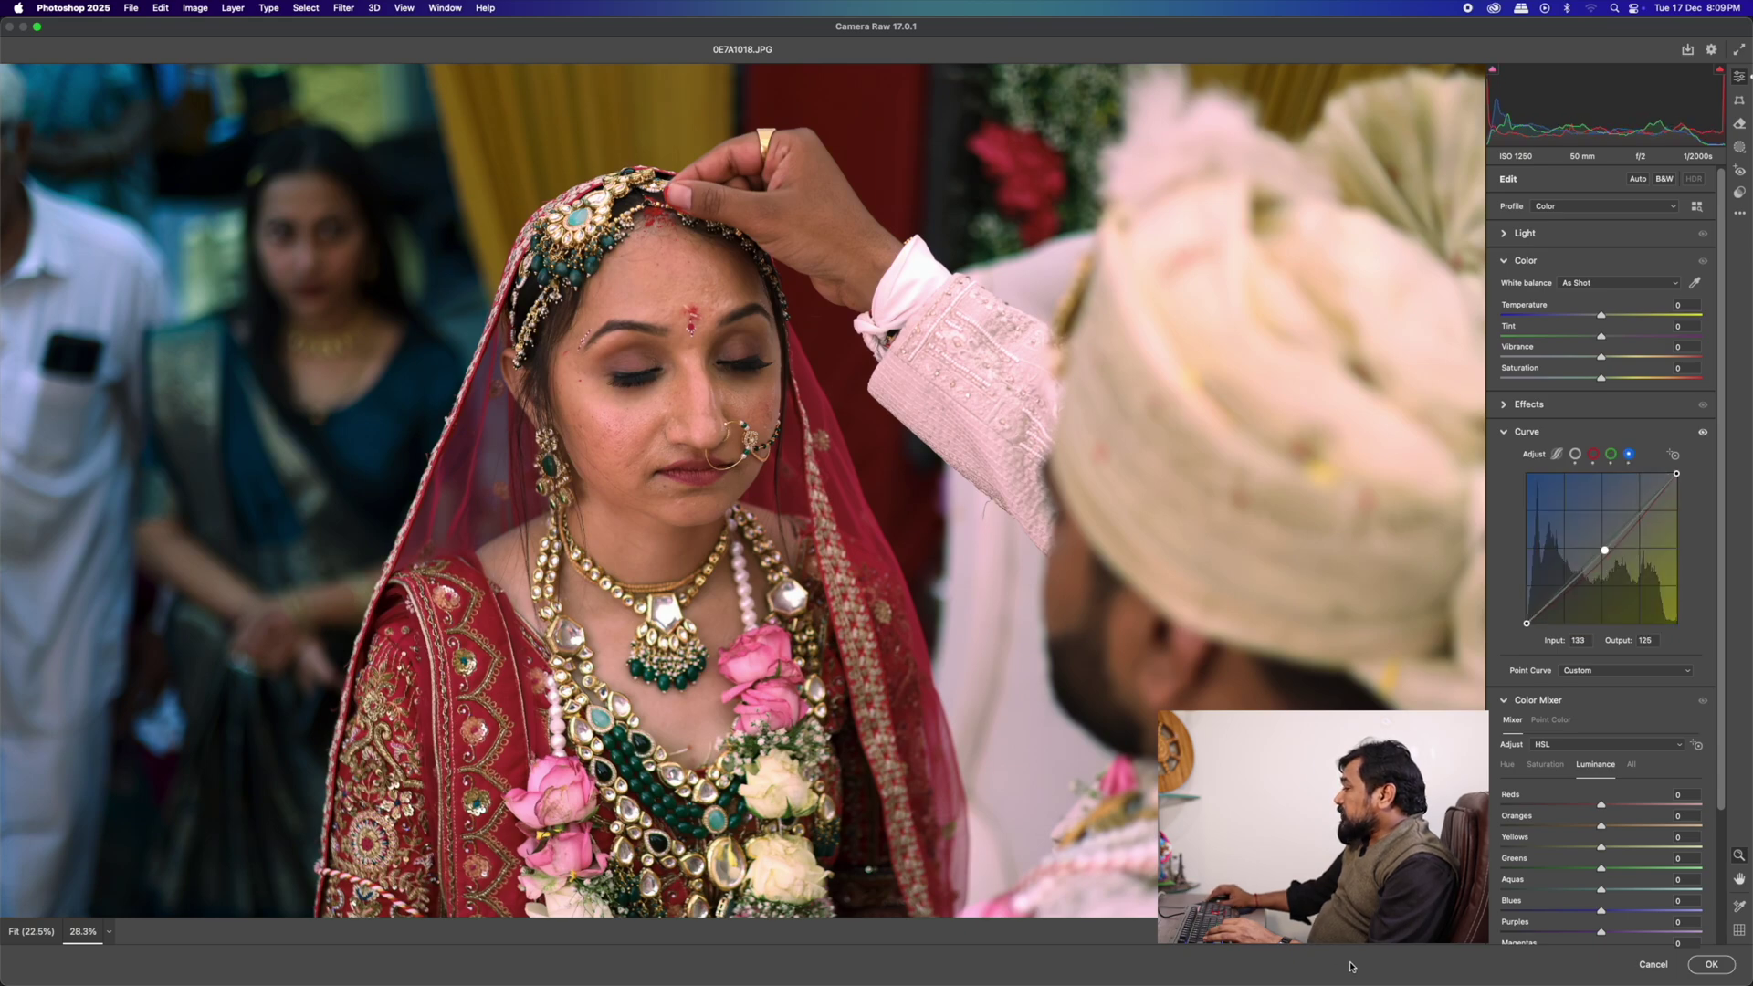
- Compare the bride's portrait before and after side by side, and apply the Camera Raw Filter
key(q)
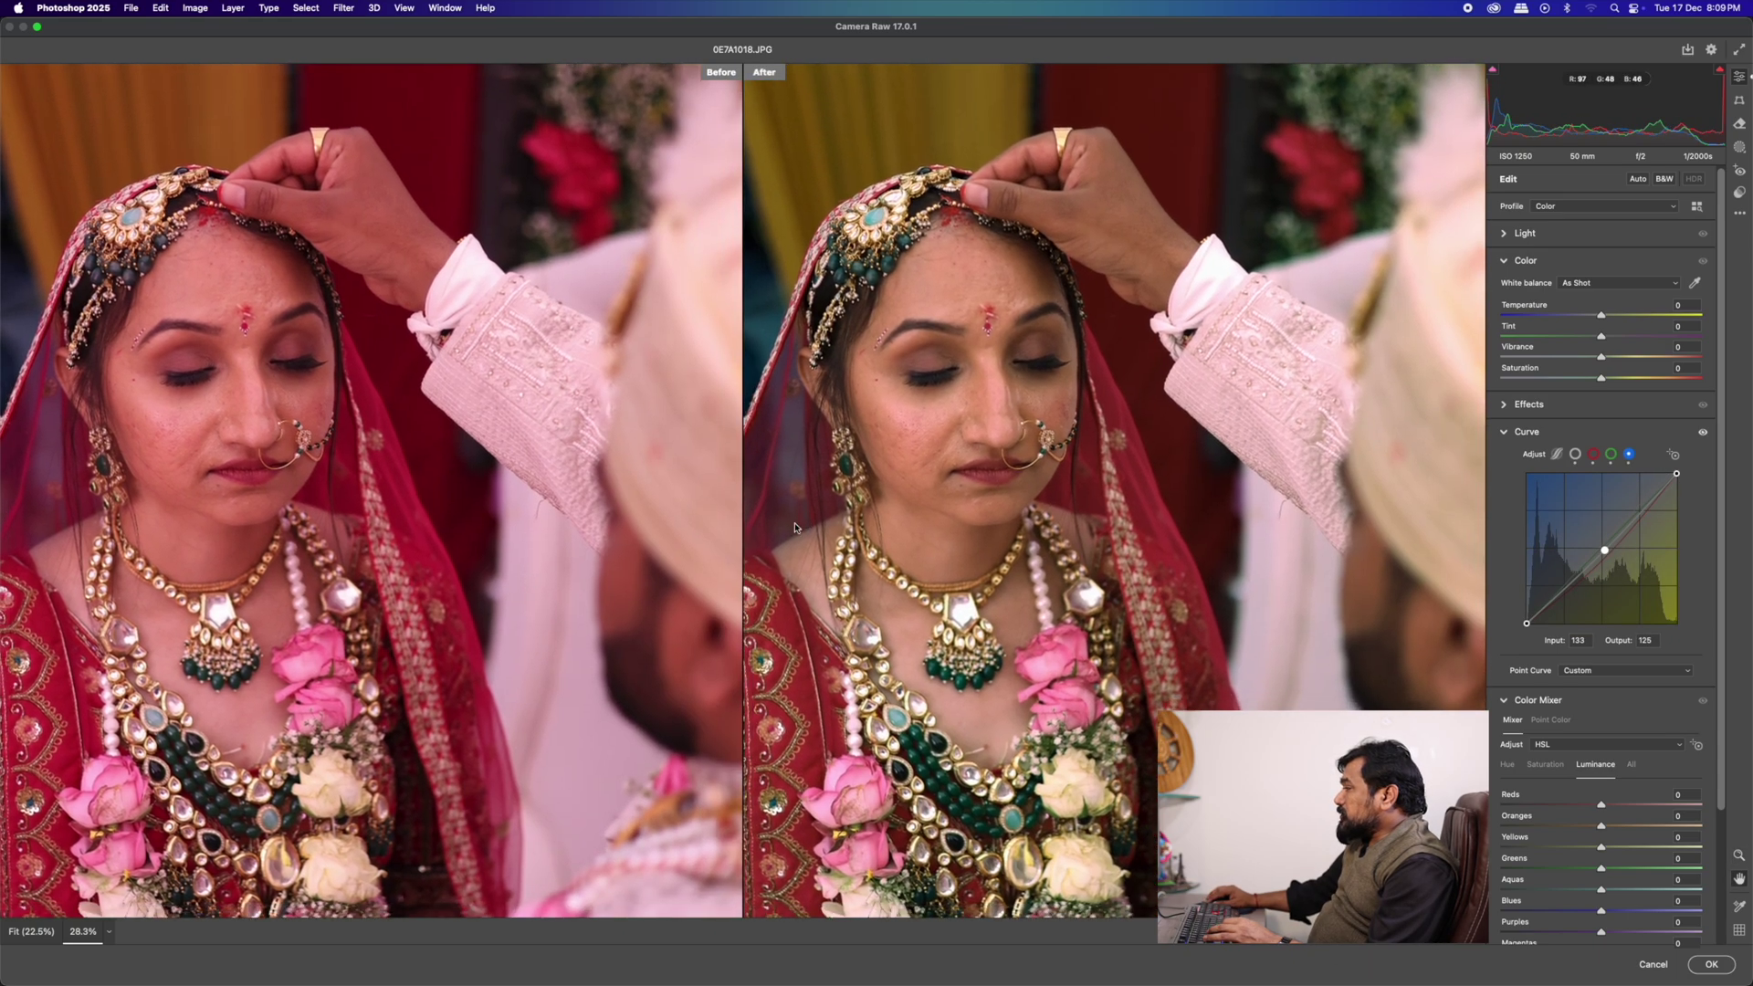
drag(1031, 496, 1103, 565)
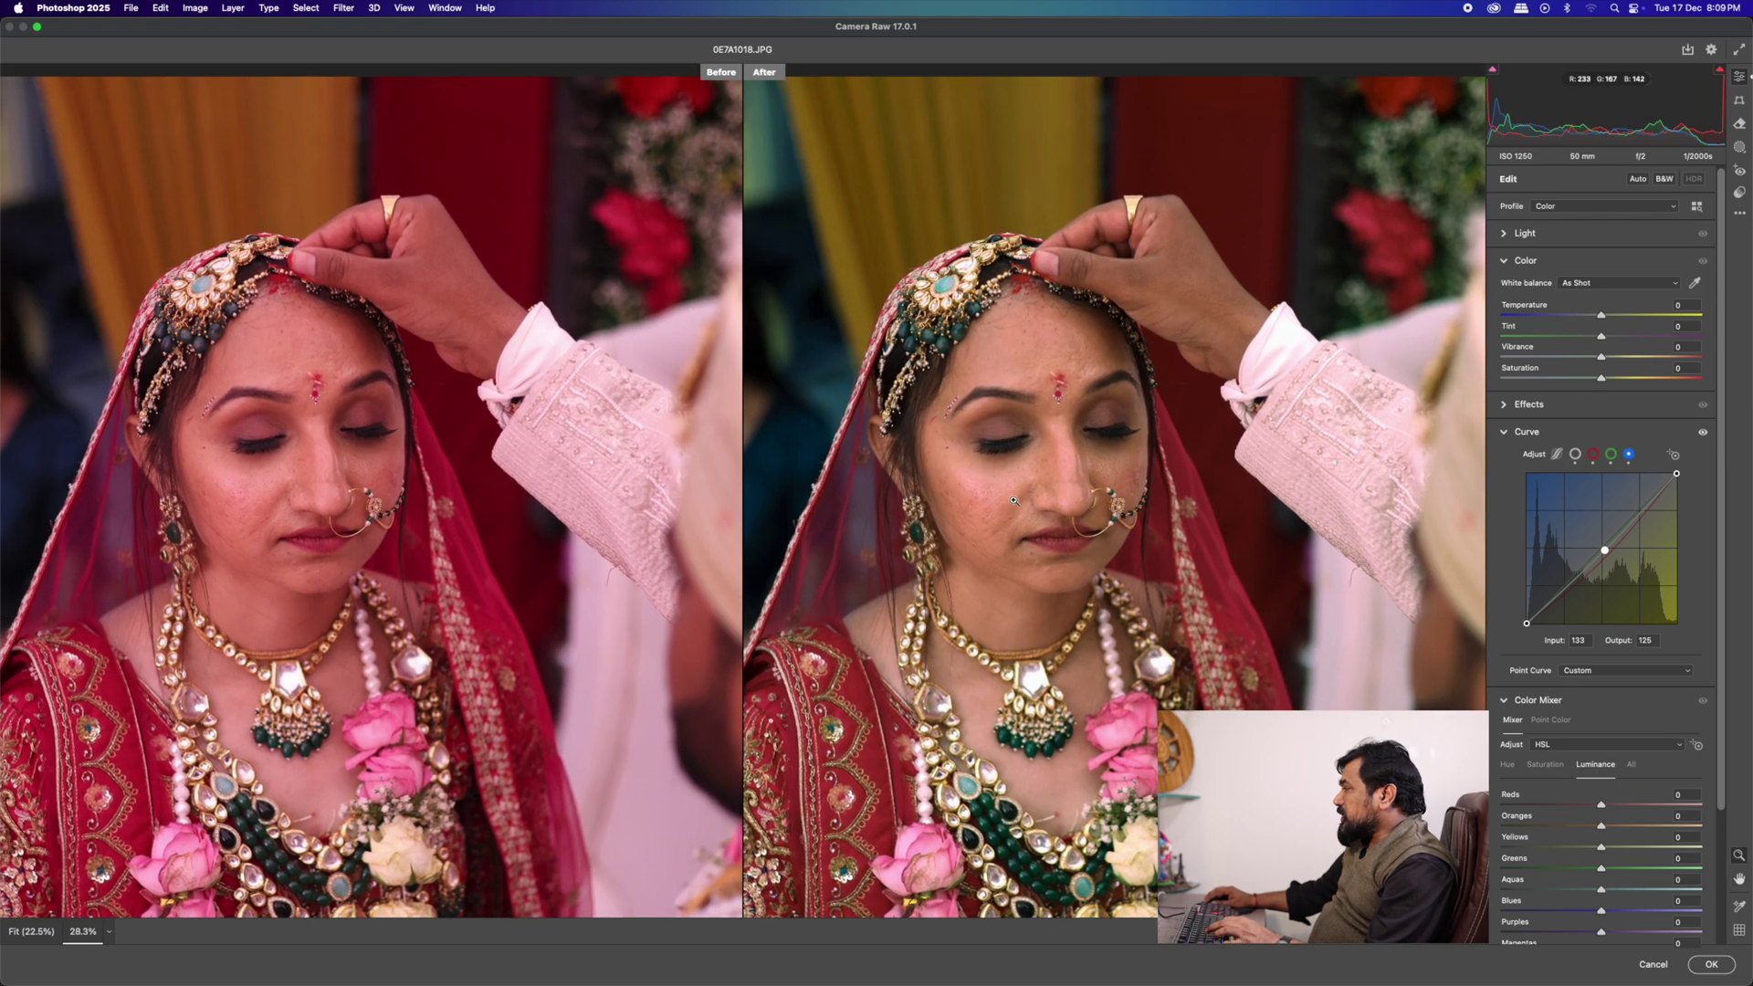
click(1712, 964)
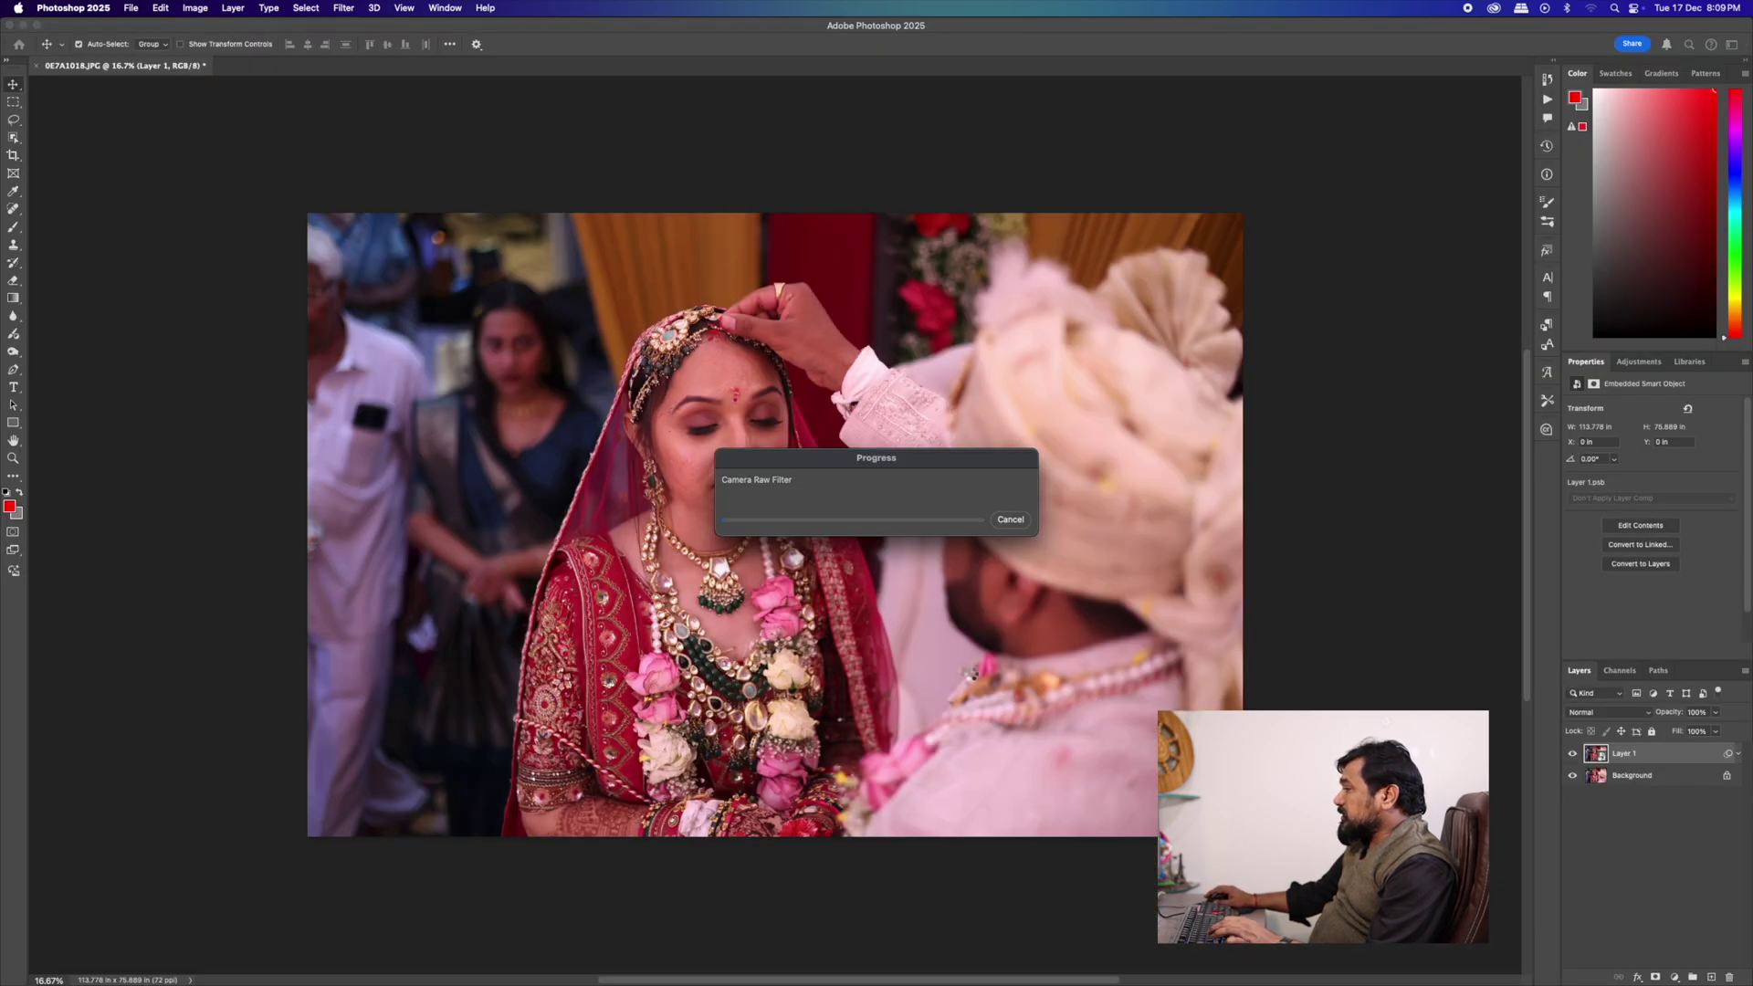
- Switch to Finder and open 0E7A0844 copy.jpg from the Surprice folder in Photoshop
mouse_move(605, 984)
click(654, 928)
click(606, 931)
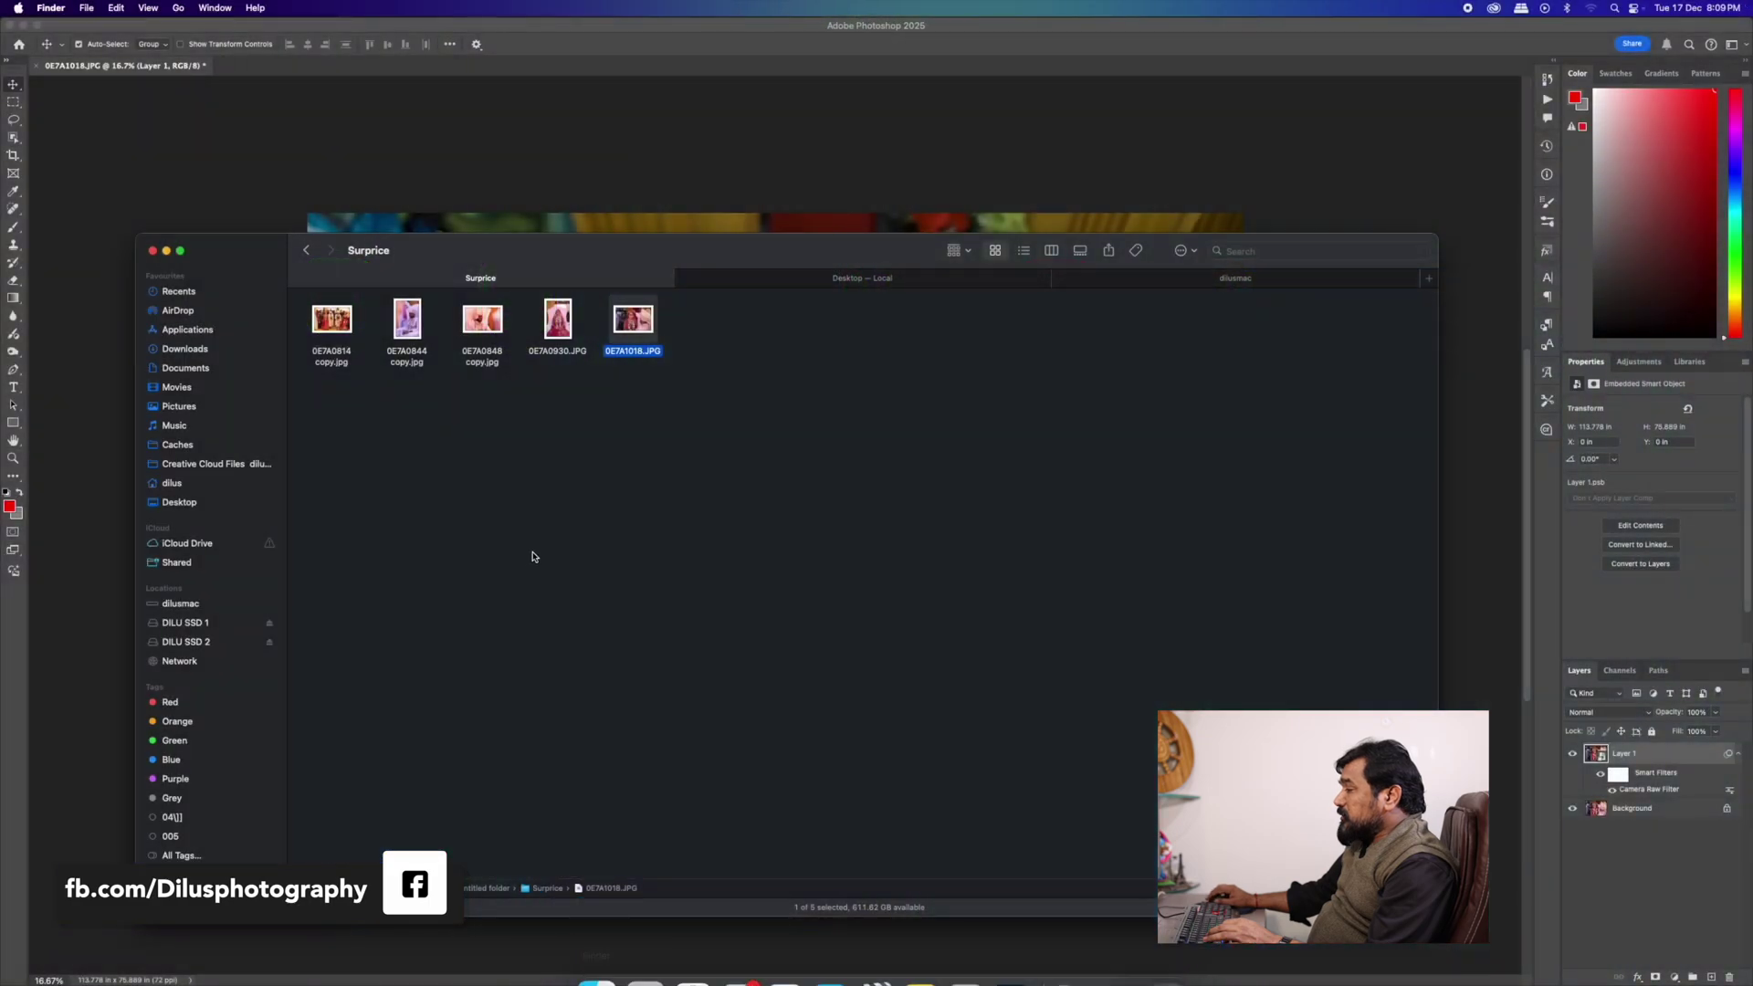
right_click(407, 311)
mouse_move(456, 332)
click(691, 387)
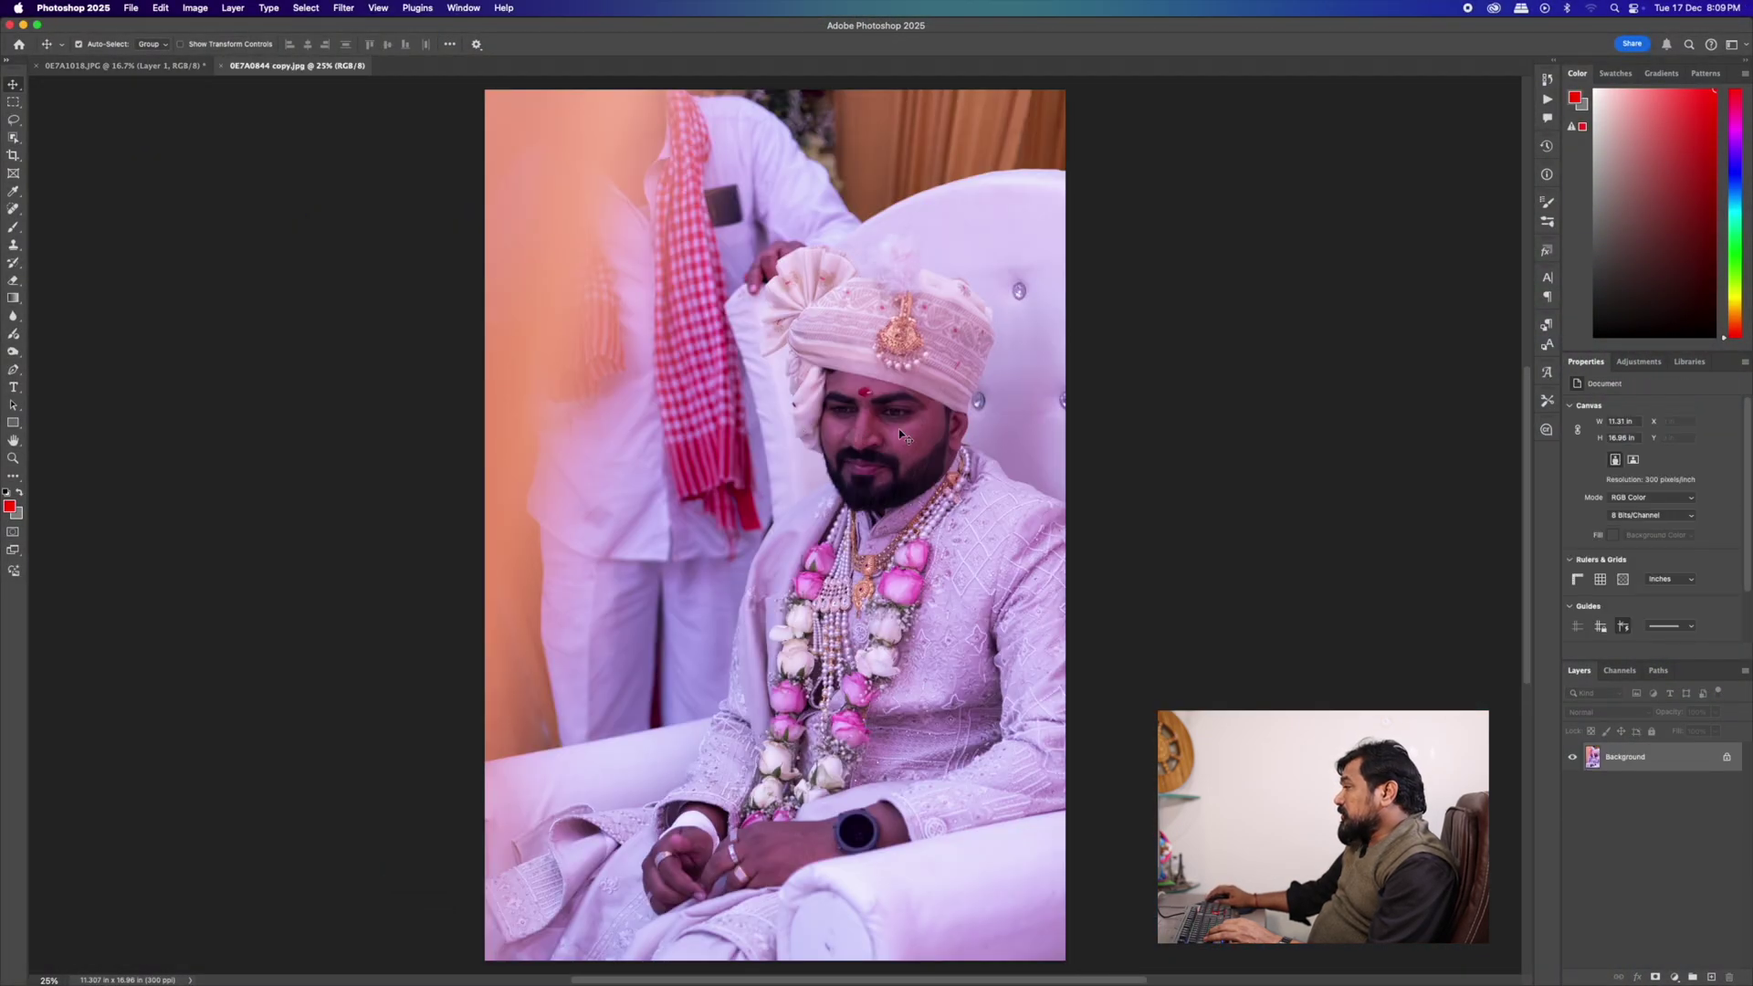
drag(860, 394, 1017, 518)
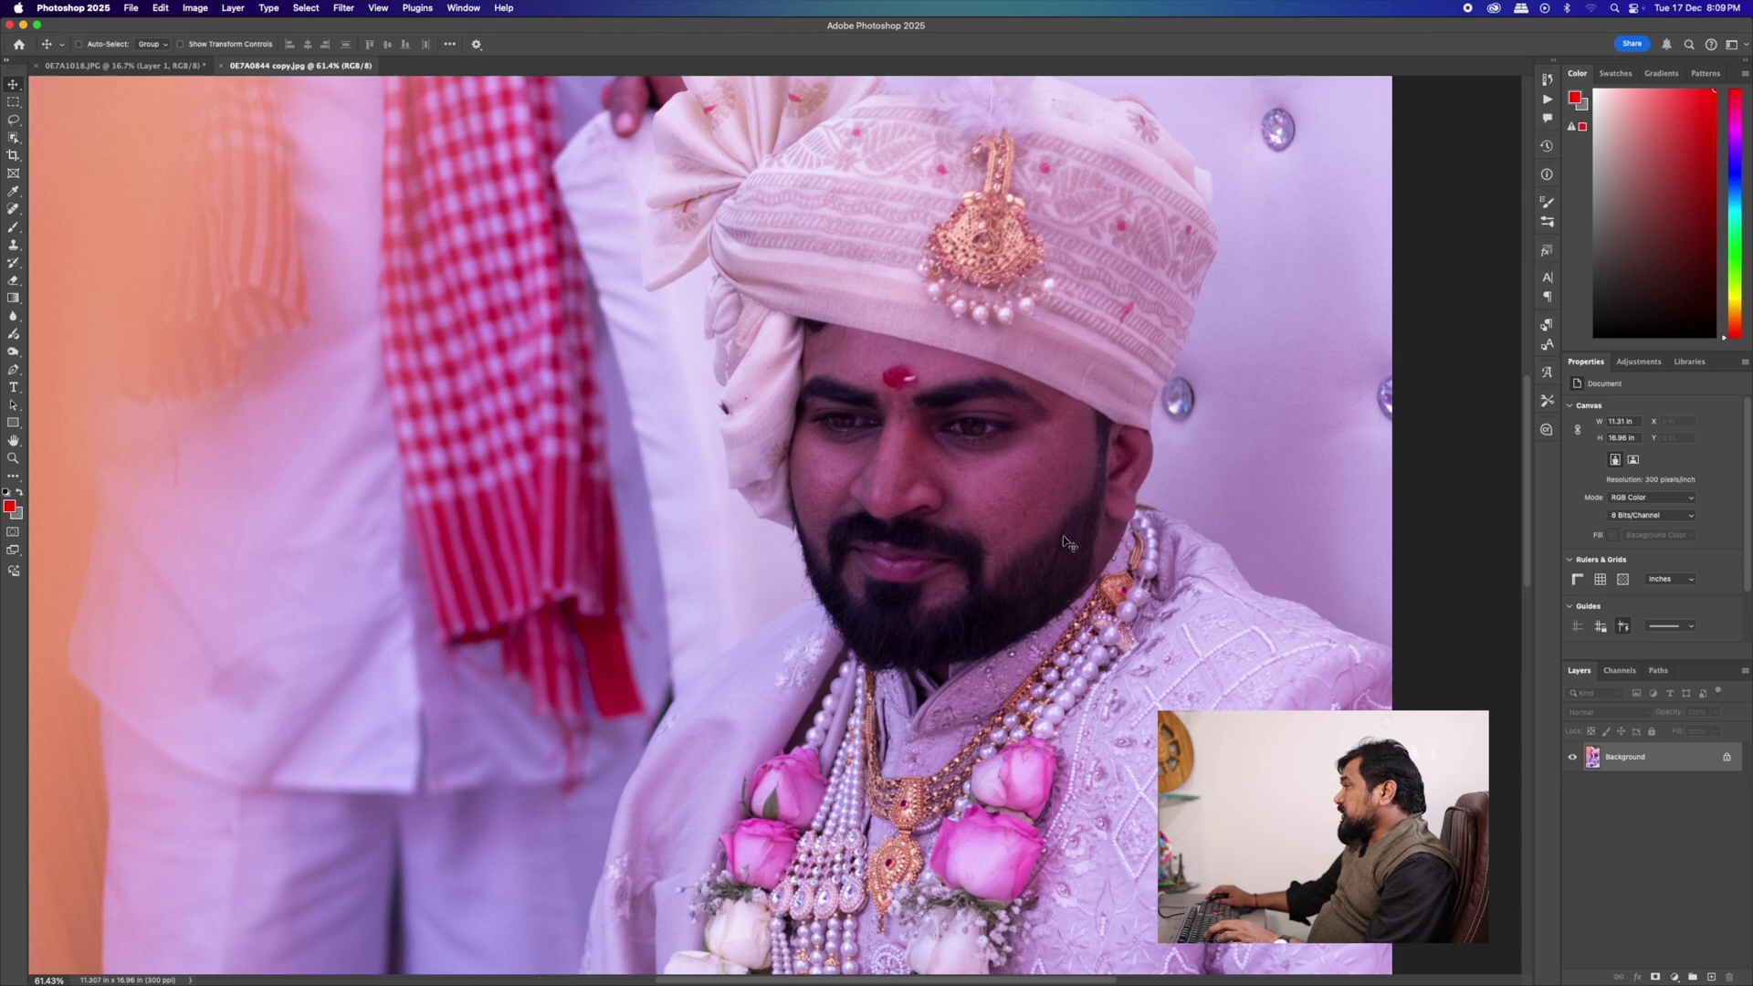
key(super+alt+s)
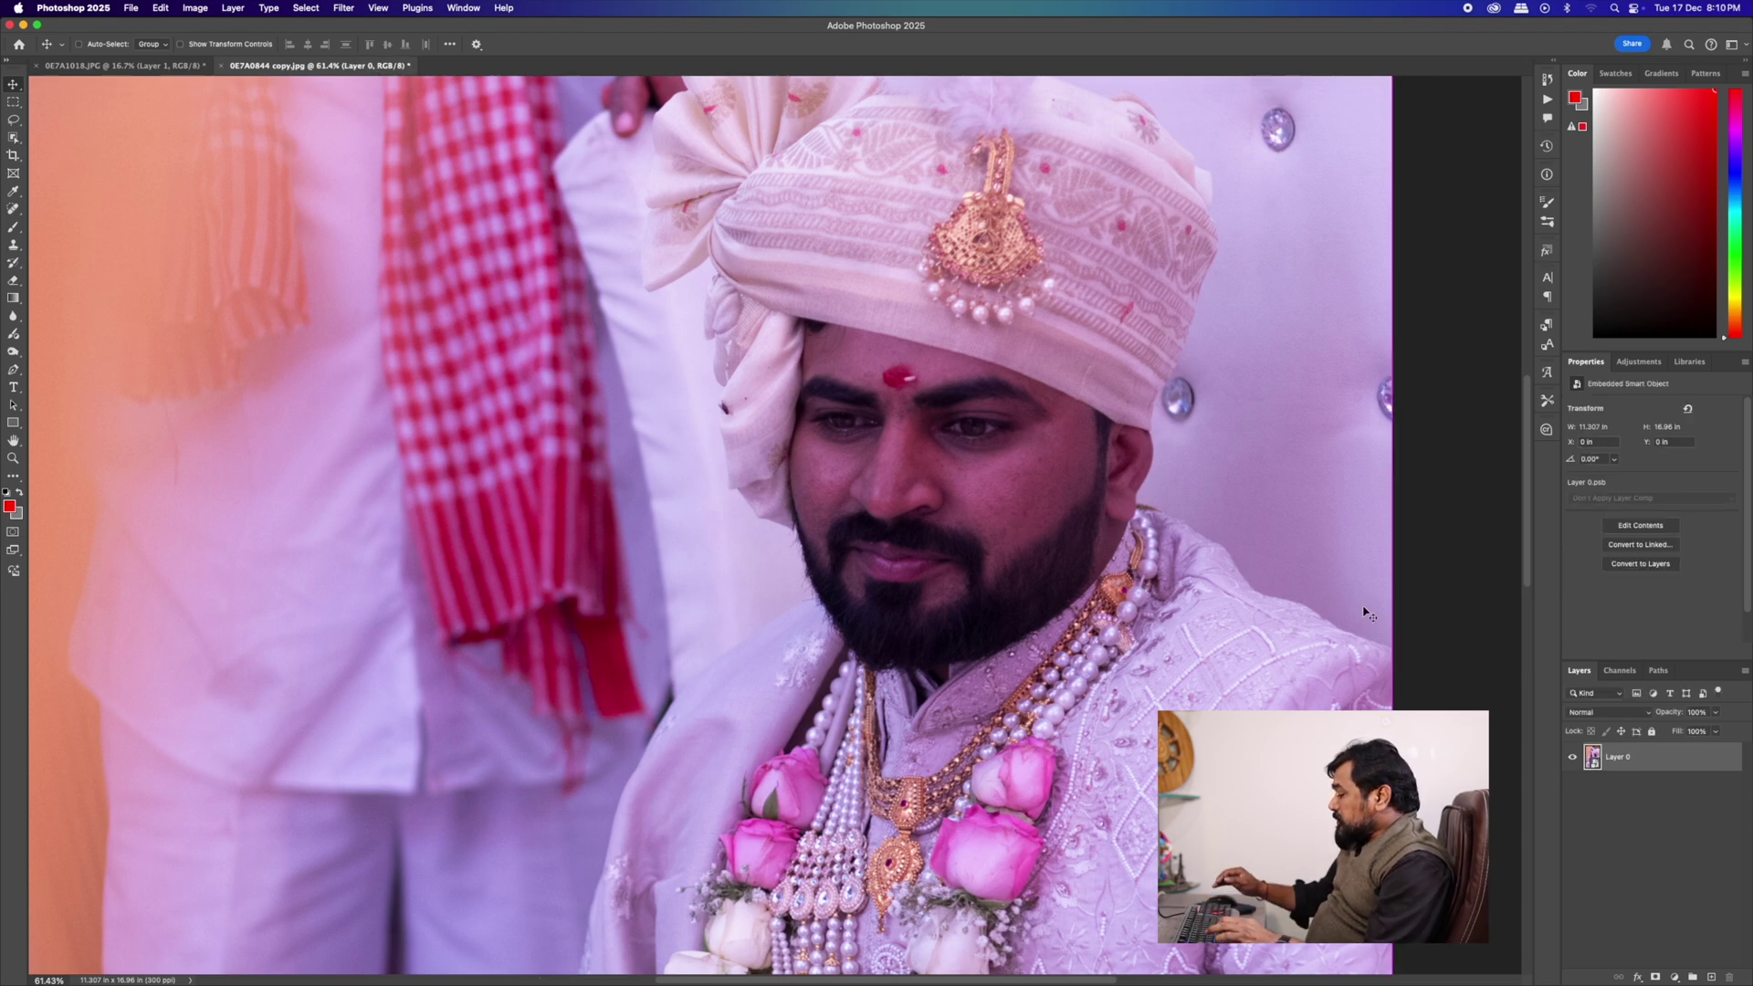
key(super+z)
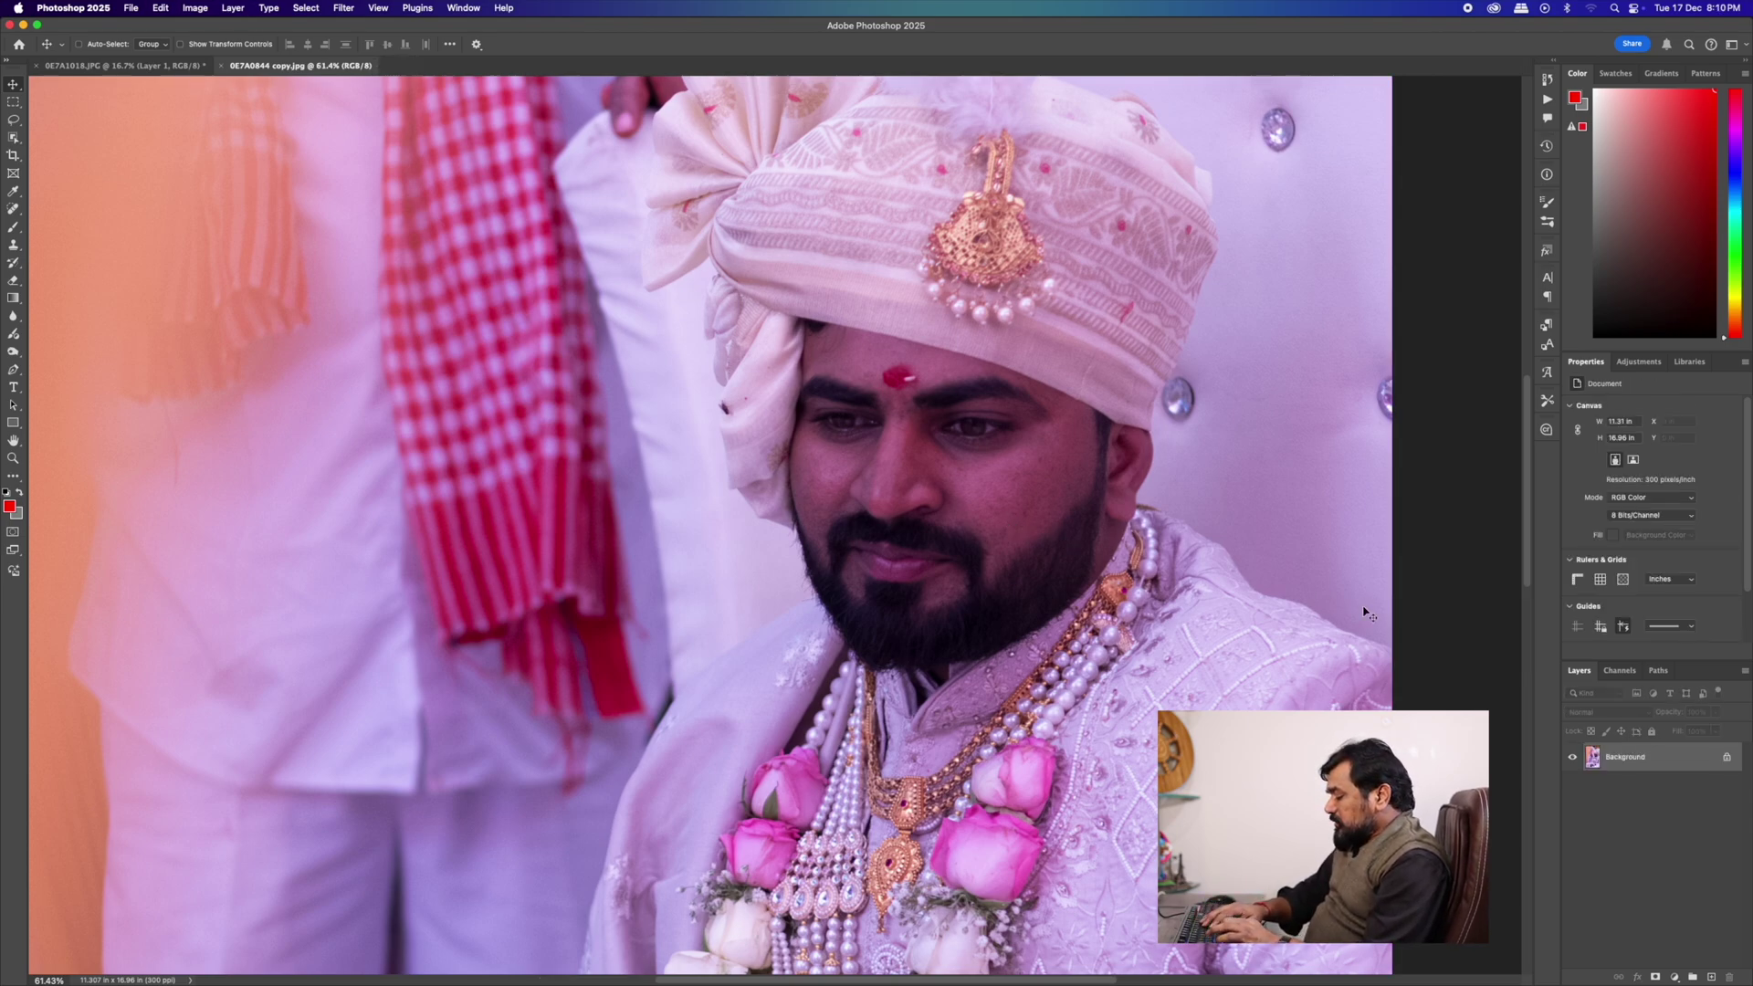
- Duplicate the groom photo's Background layer as a smart object and open the copy in the Camera Raw Filter
key(super+j)
key(super+alt+s)
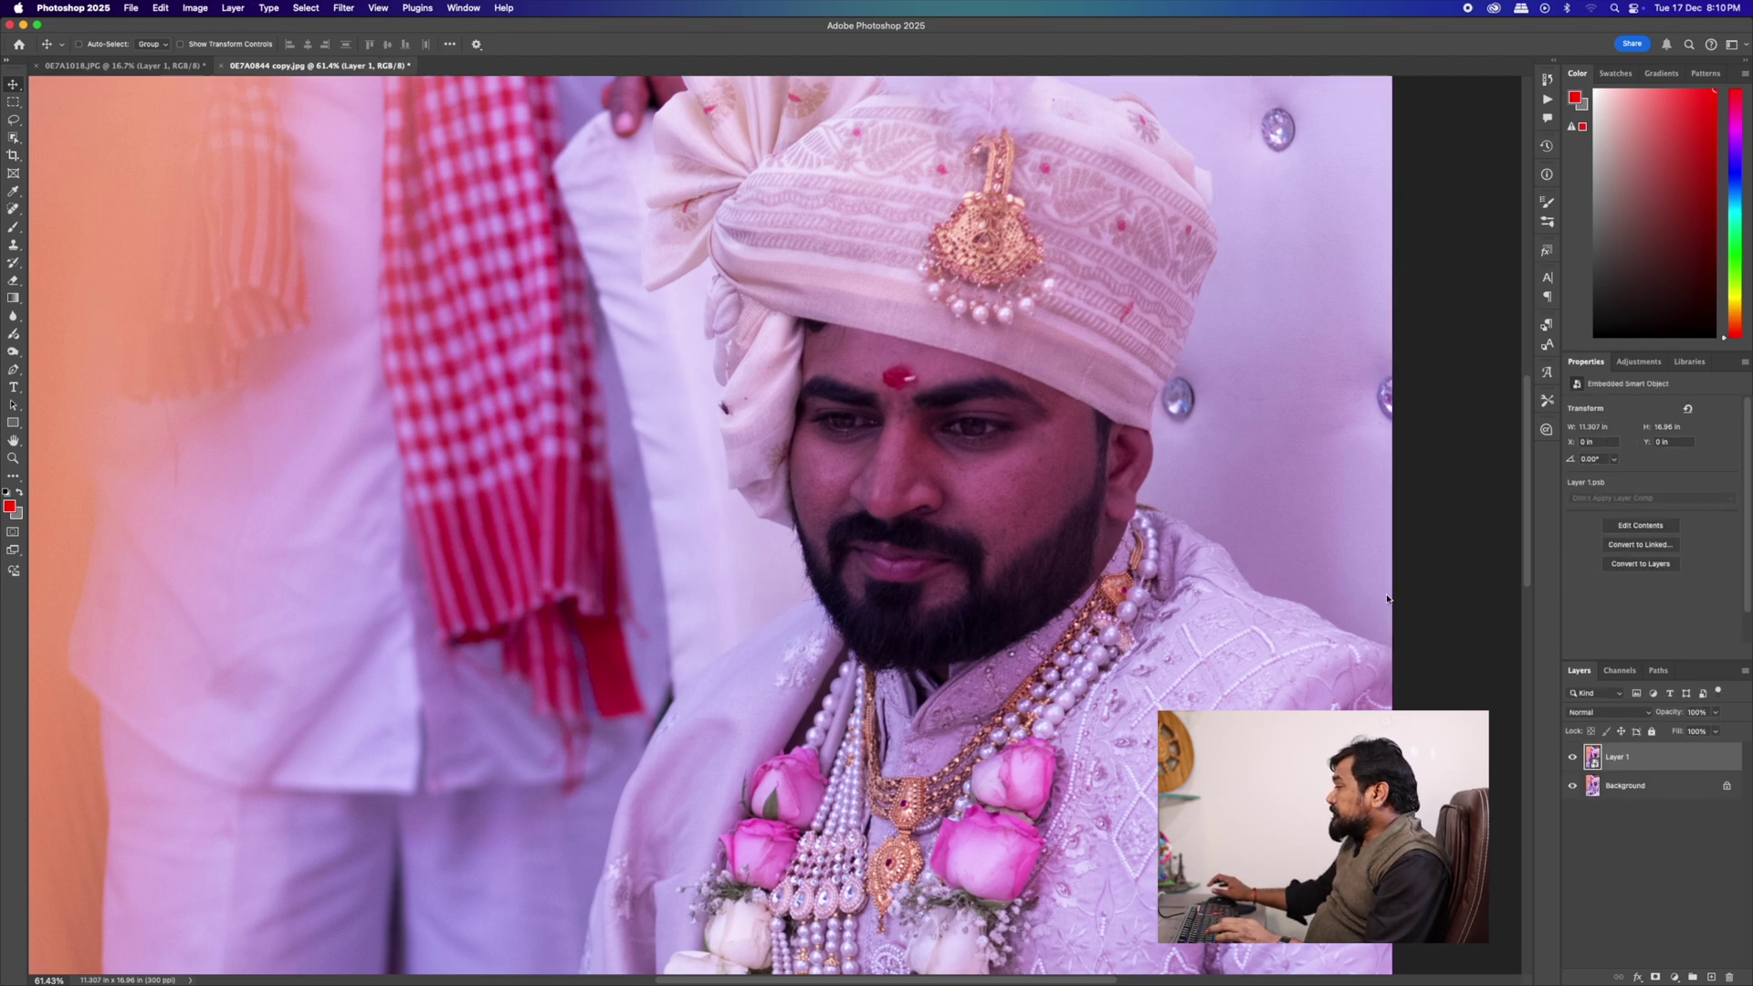
click(347, 8)
click(370, 26)
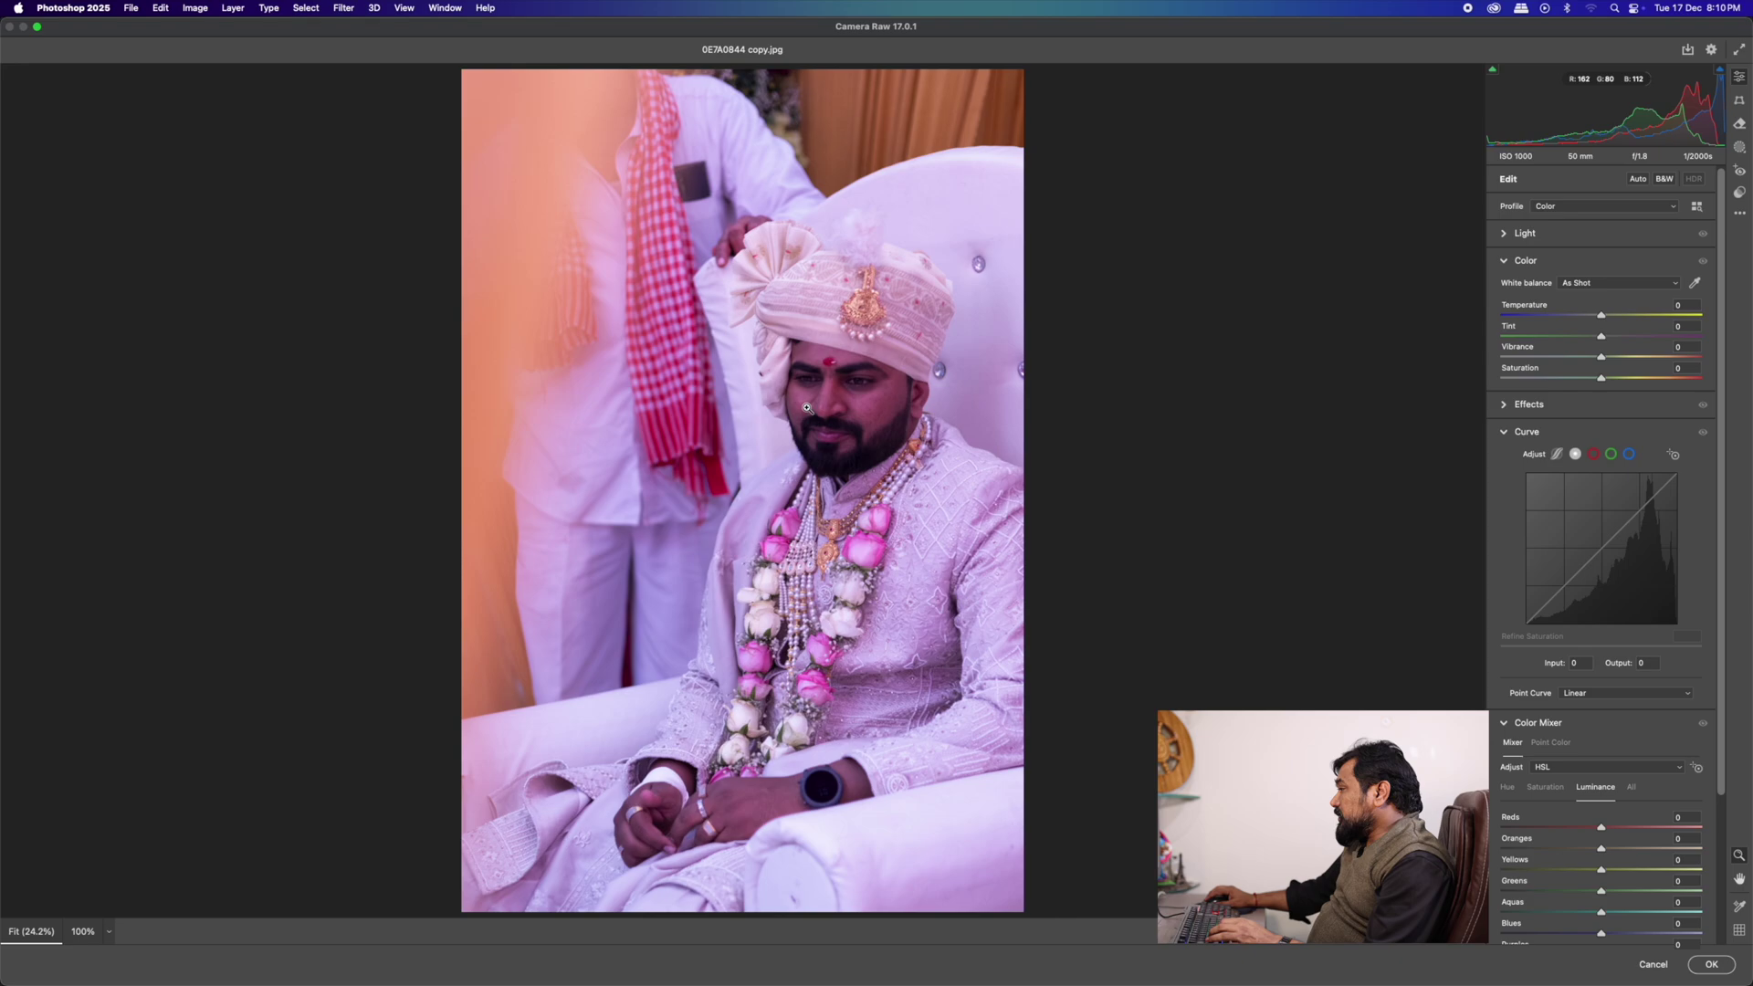
- Lower the blue curve's midtones, adjust the red curve, and add a green curve point at input 126, output 131
click(807, 408)
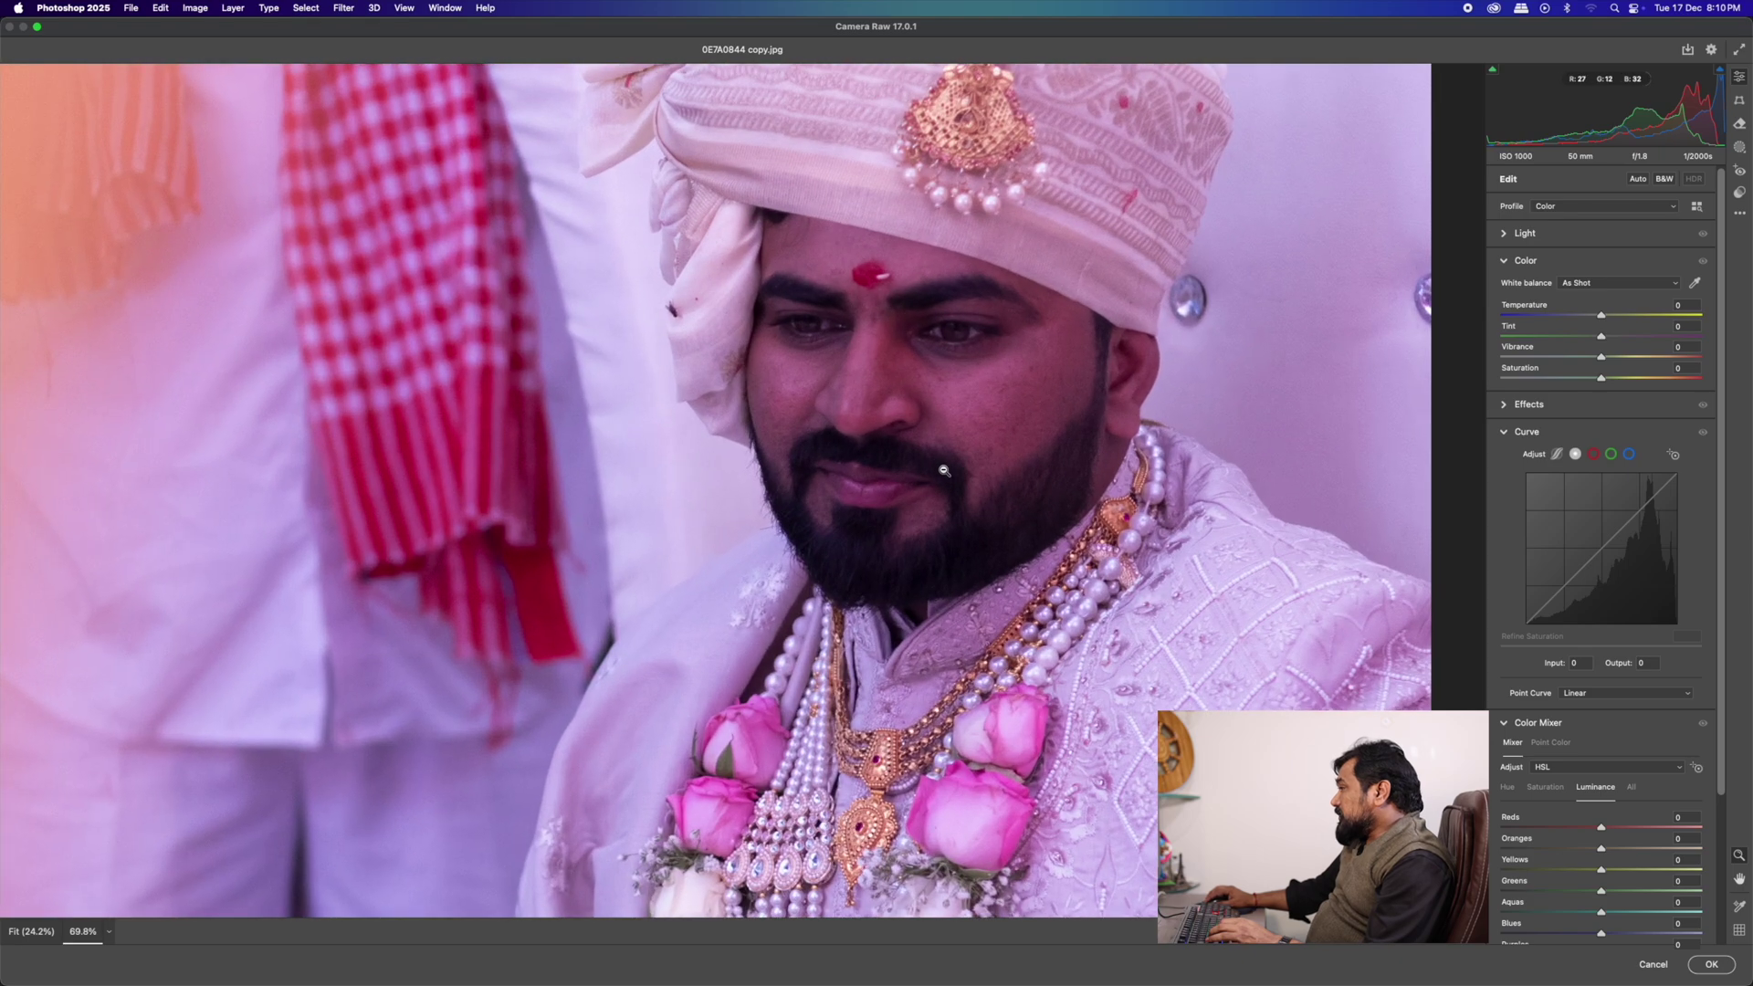
click(1629, 453)
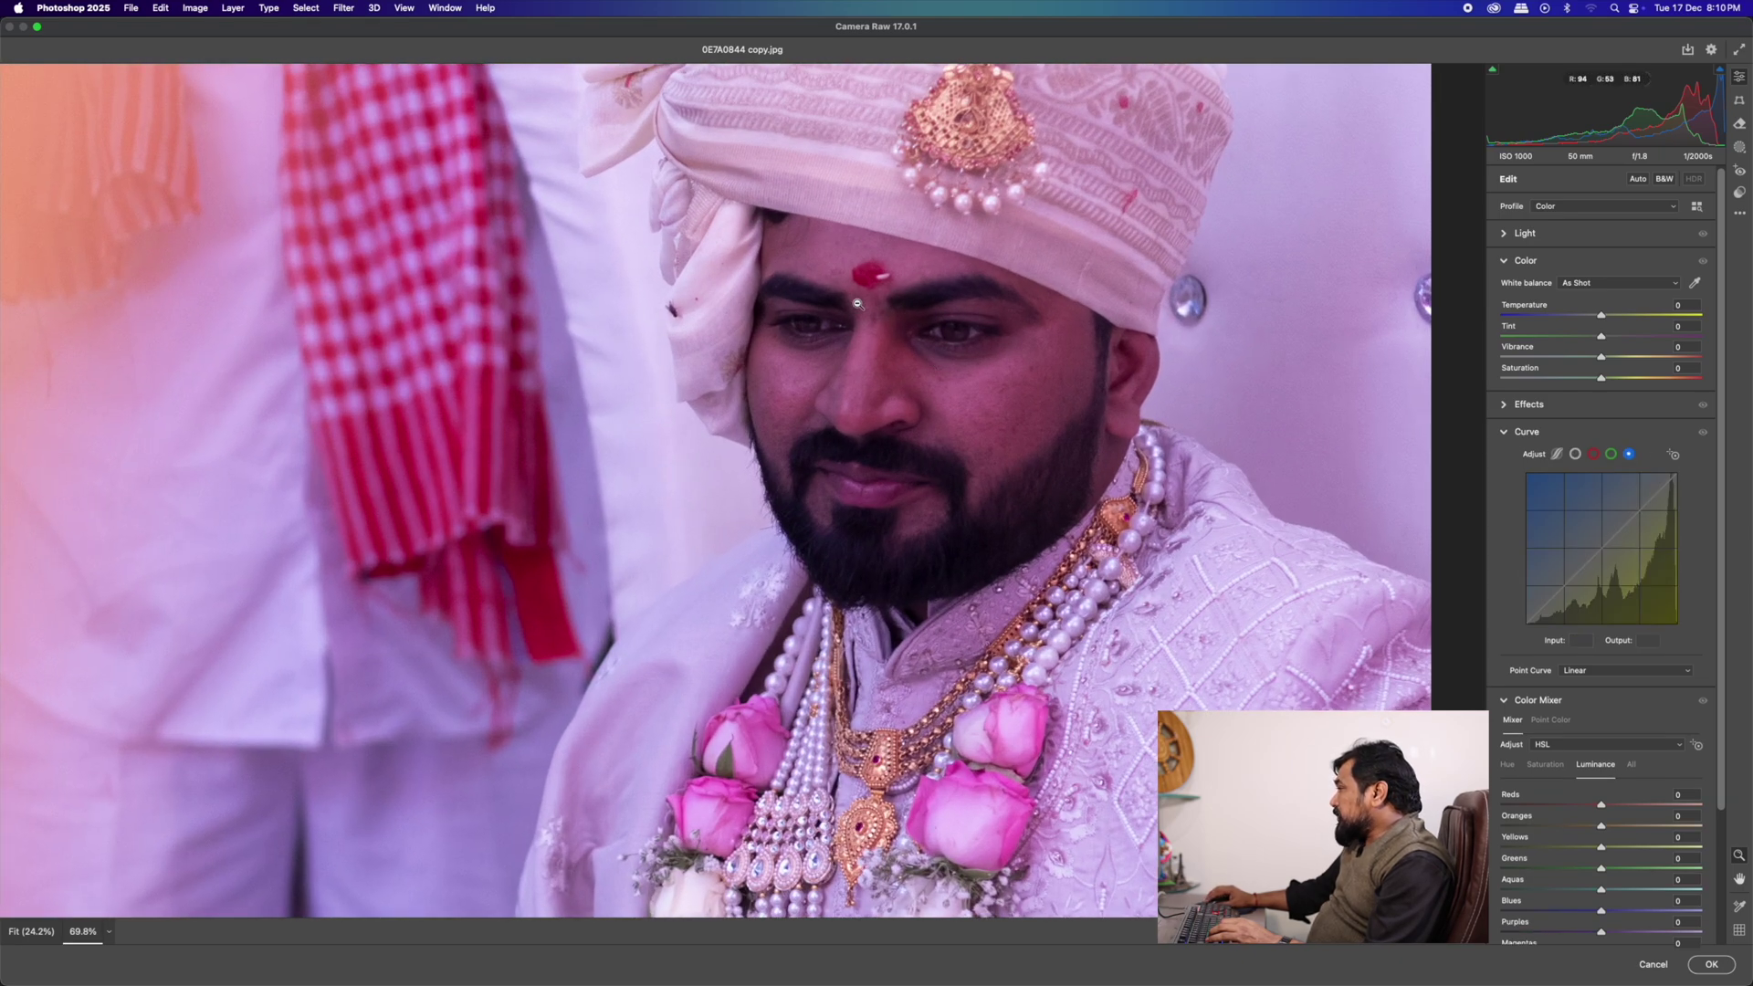
drag(1600, 549, 1600, 545)
click(1594, 455)
click(1612, 455)
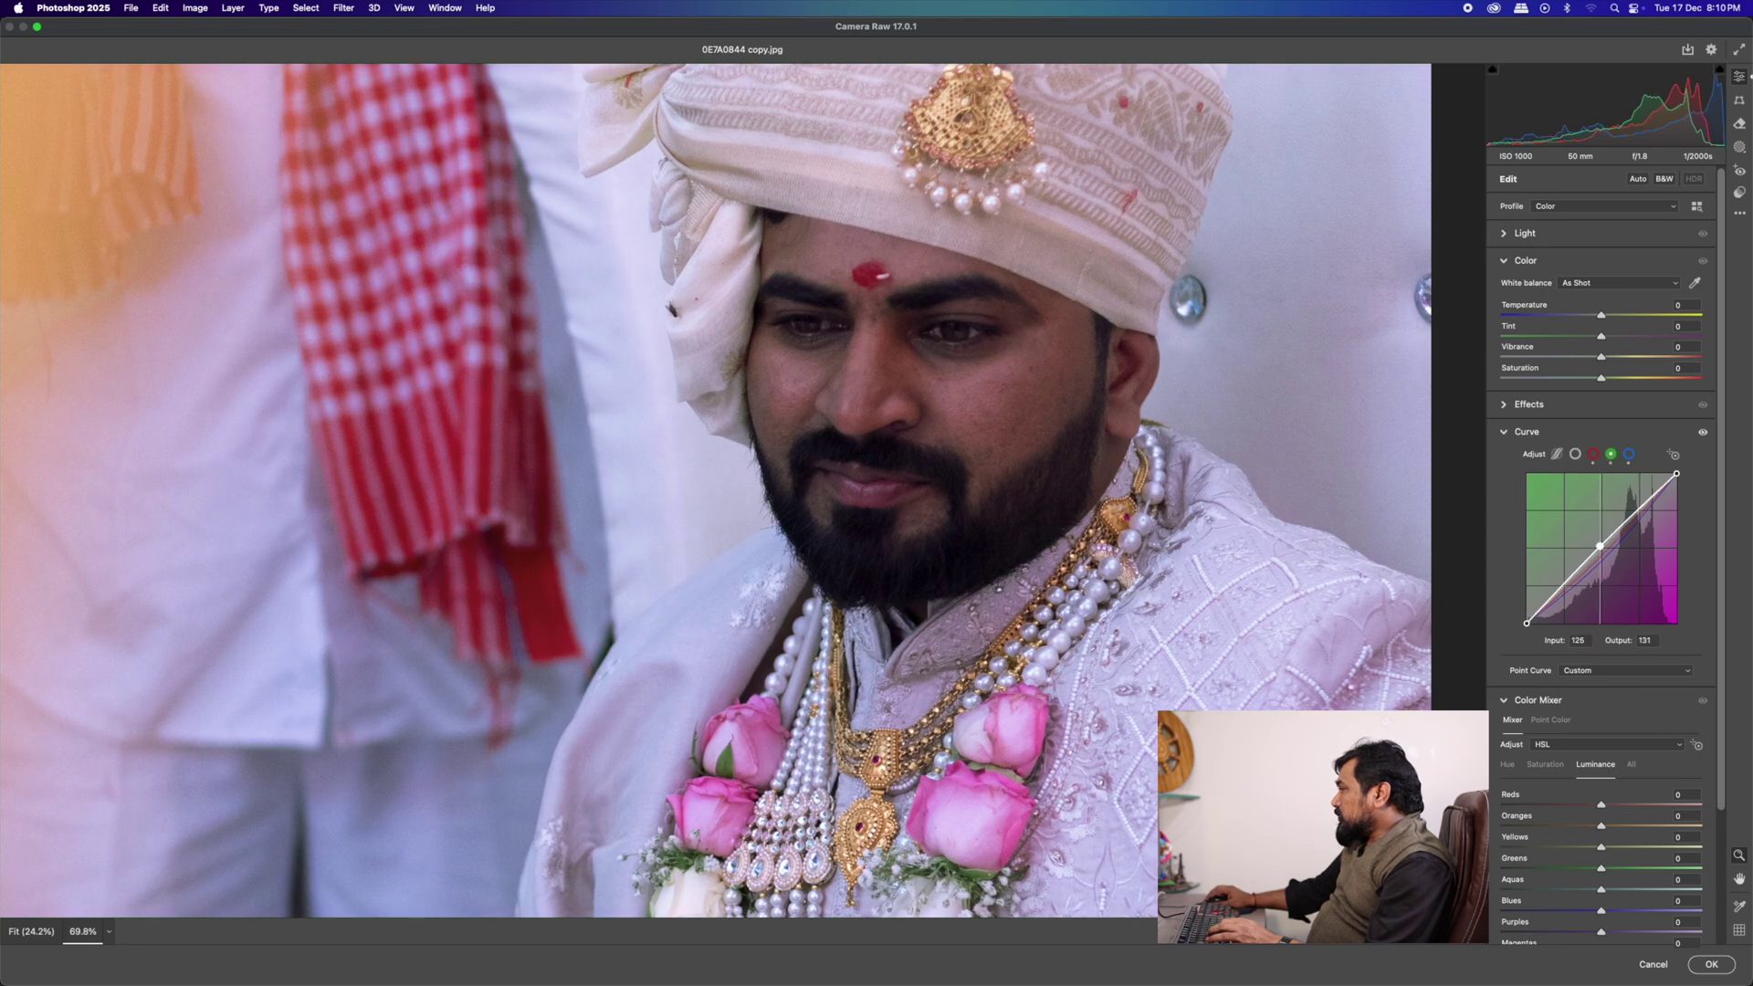
- Add a main point curve point at input 117, output 133, and move the blue curve's midtone point to input 145, output 116
click(1575, 455)
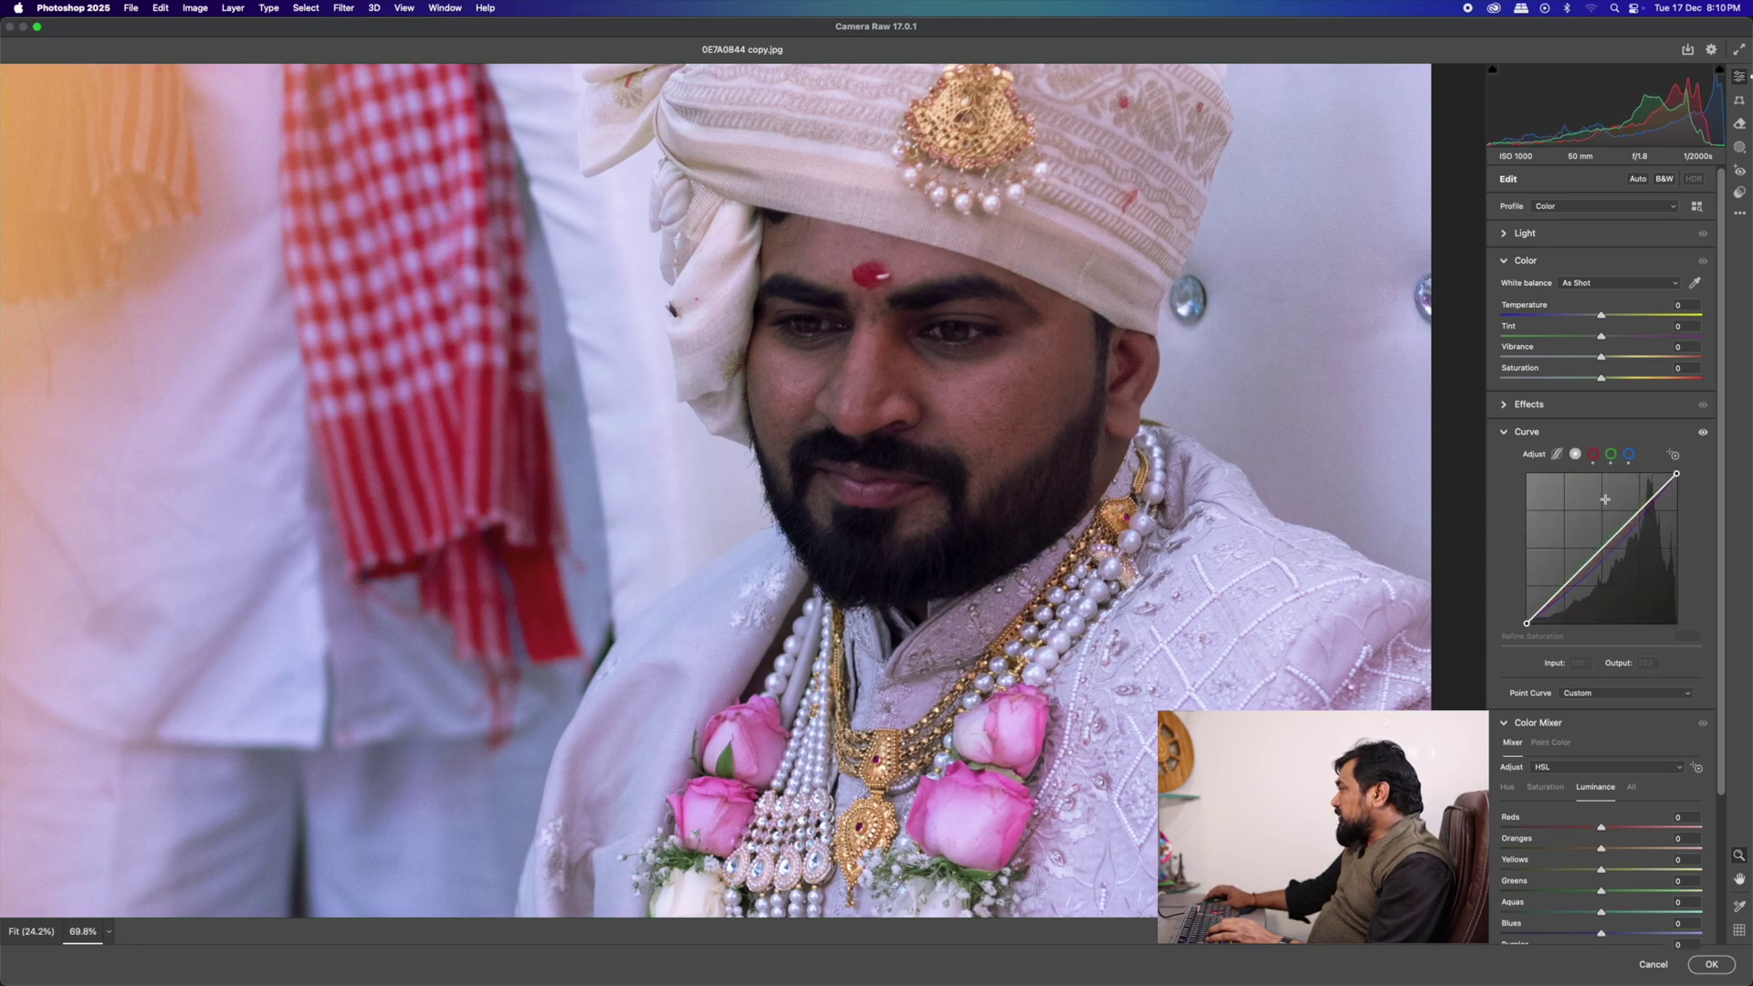
drag(1596, 548, 1595, 545)
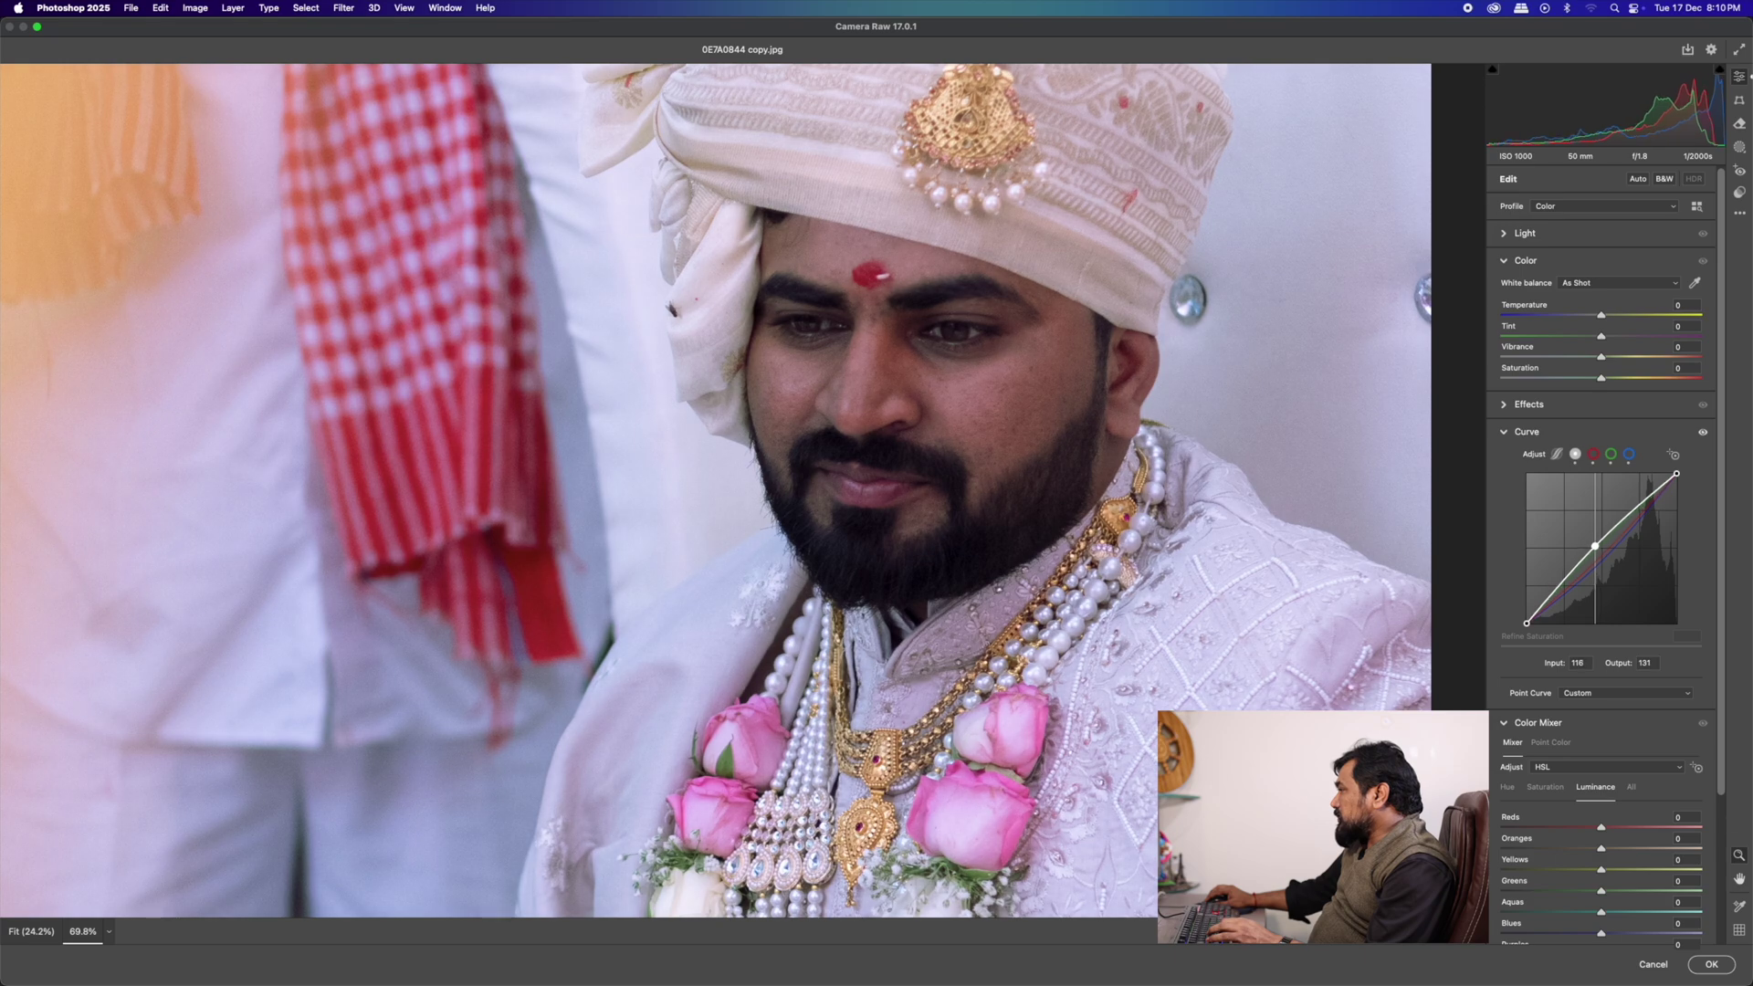
click(1628, 455)
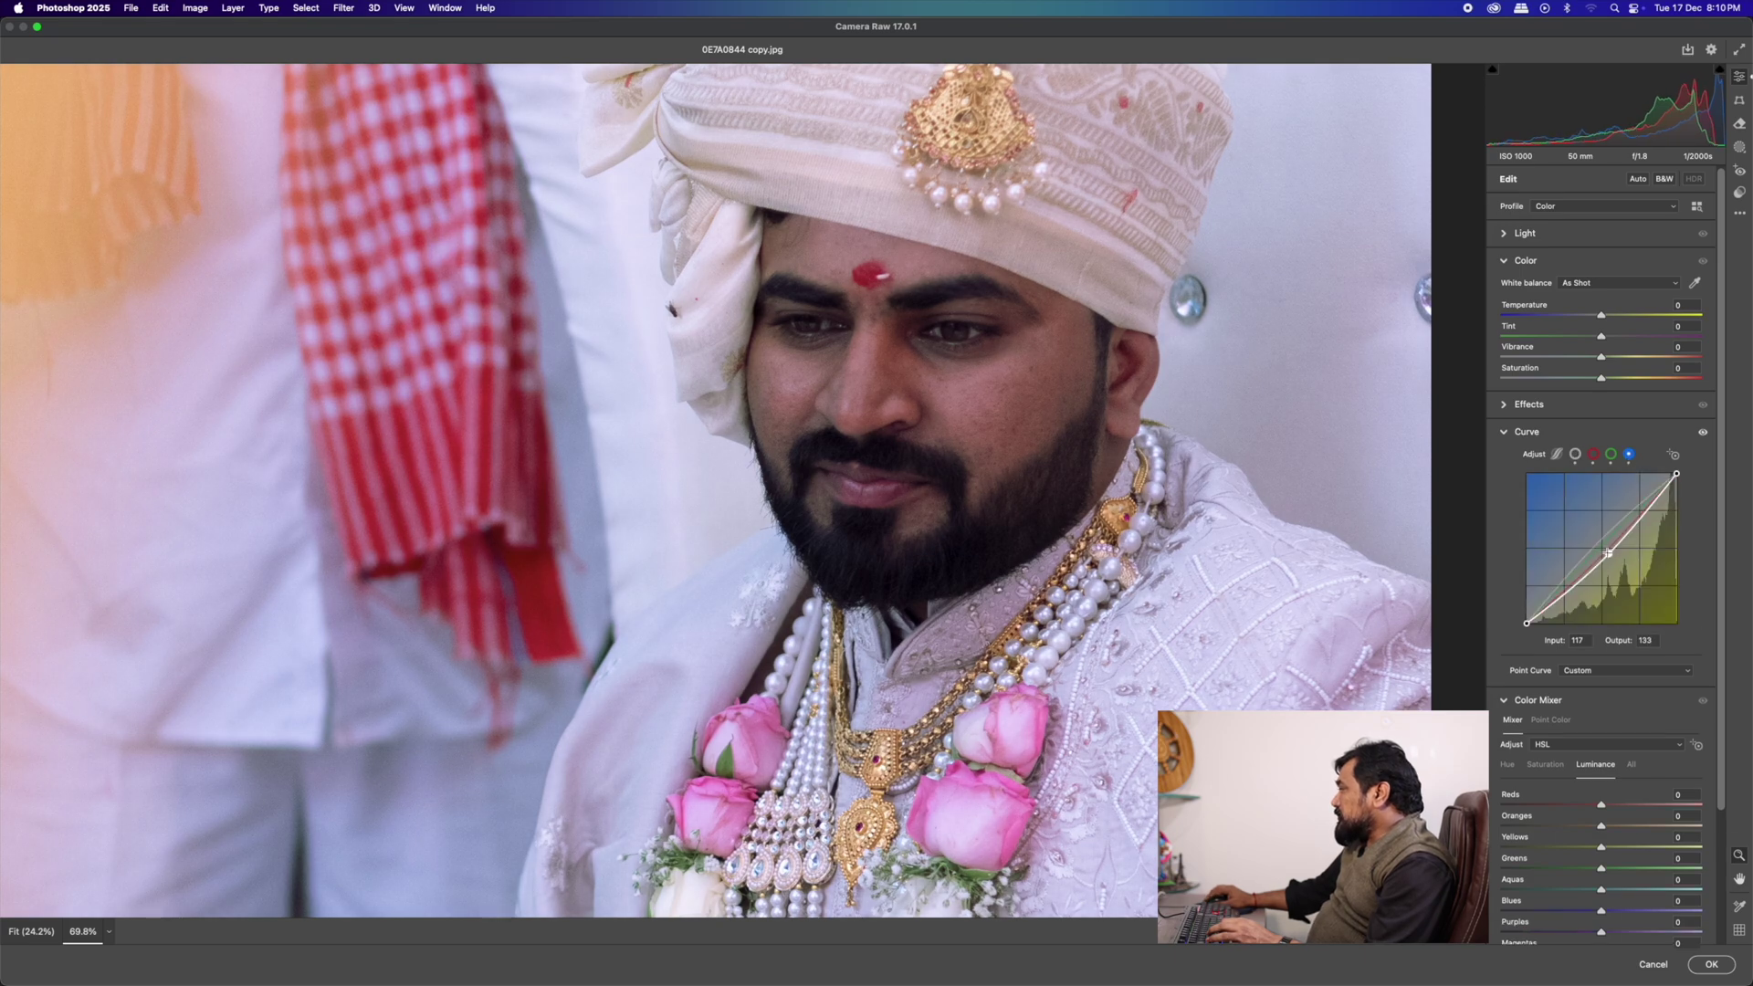
drag(1607, 552, 1612, 555)
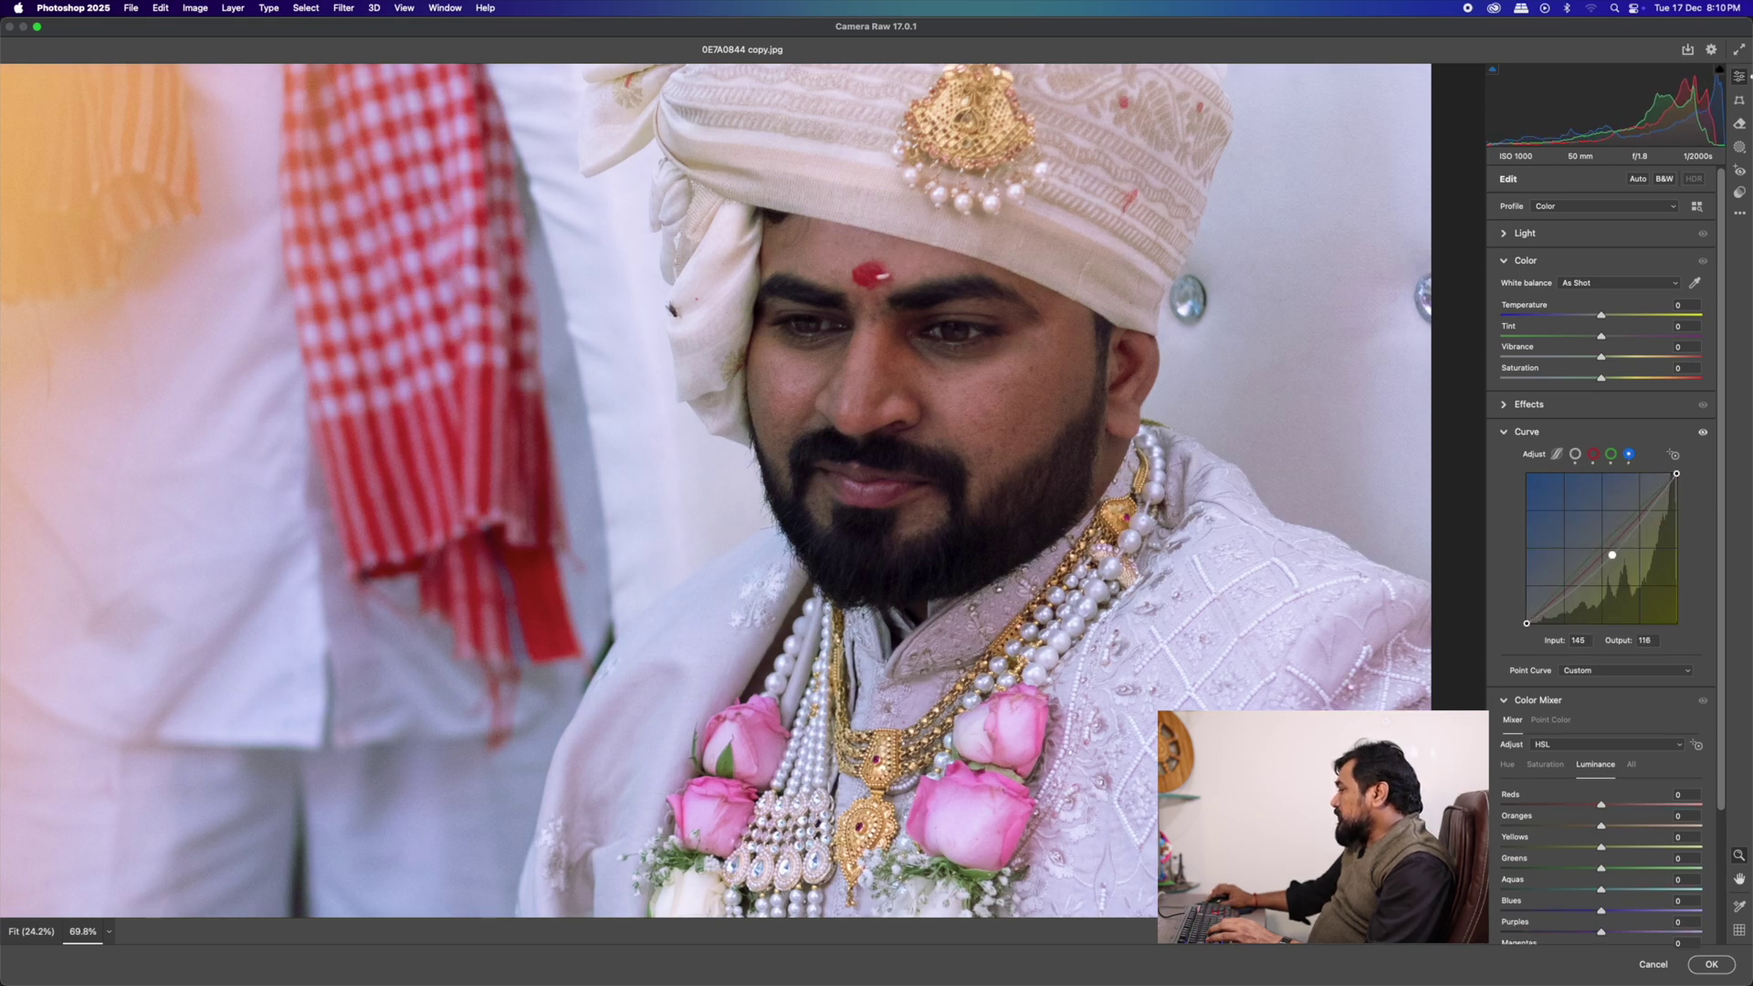
- Compare the groom's portrait before and after side by side, zoomed in on the face
key(q)
drag(1267, 584, 1056, 474)
drag(1353, 558, 1553, 656)
drag(1289, 548, 1135, 548)
- Raise the main point curve's midtone to input 117, output 147, move its white endpoint slightly inward, and apply the filter
click(1574, 455)
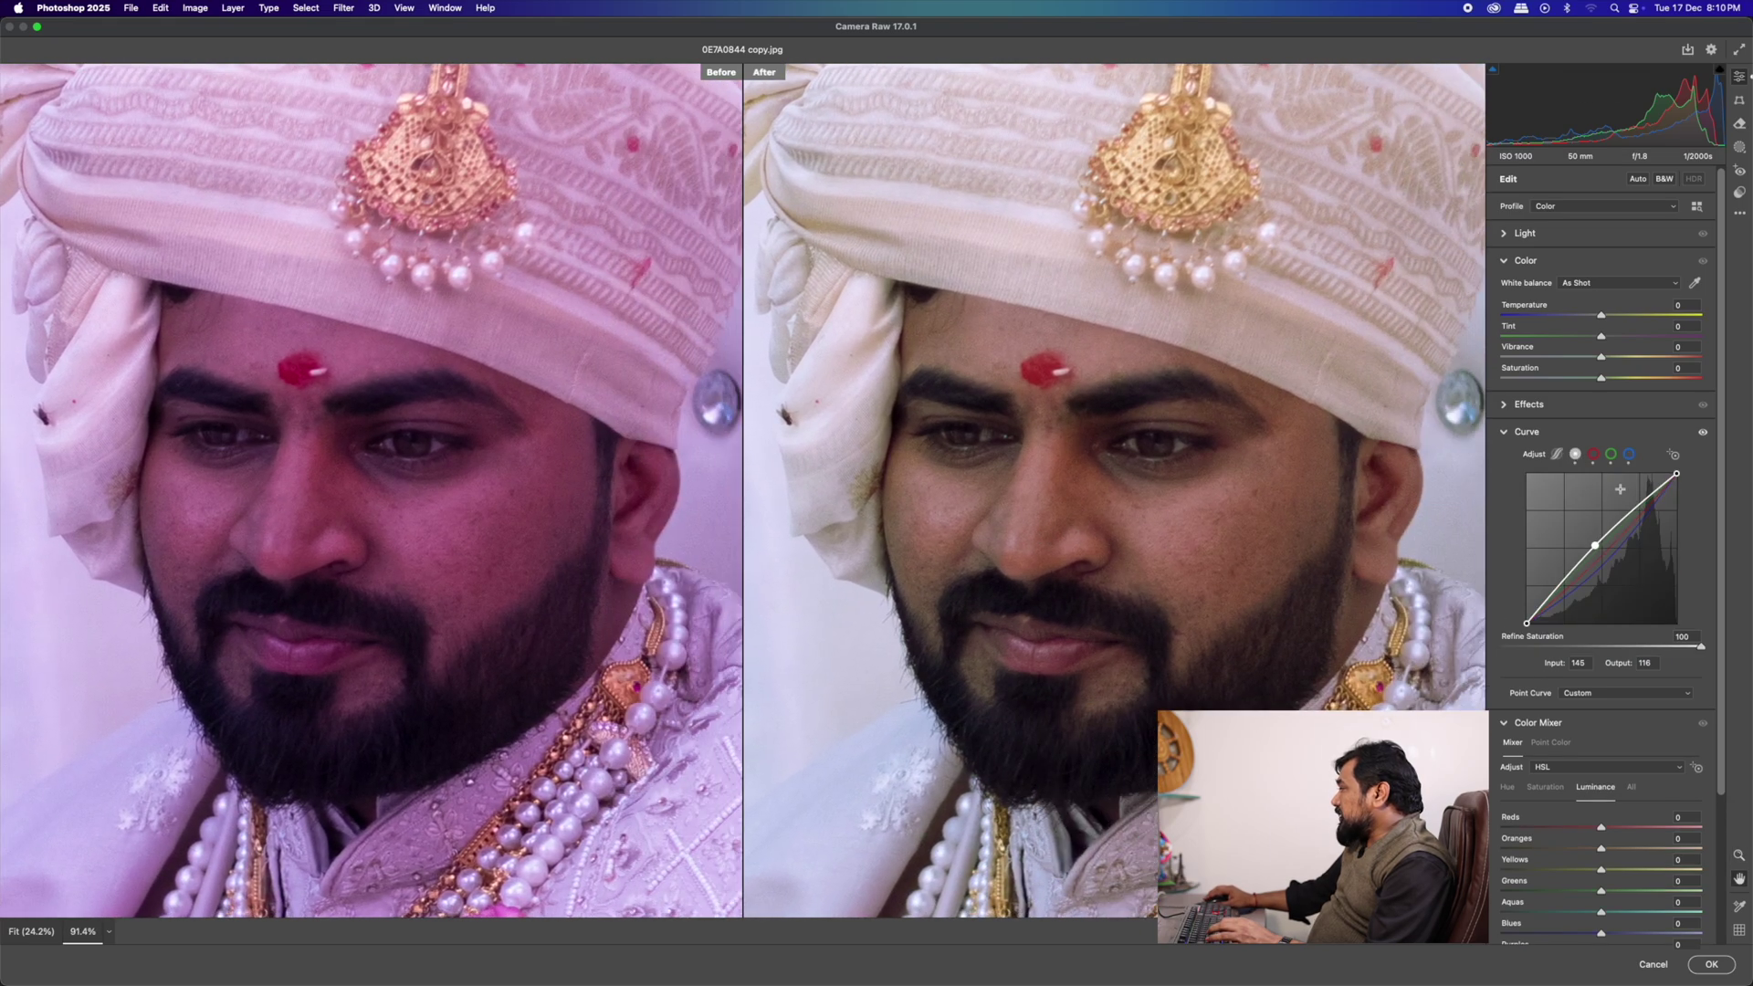
click(1595, 545)
drag(1677, 473, 1674, 474)
drag(1595, 544, 1595, 537)
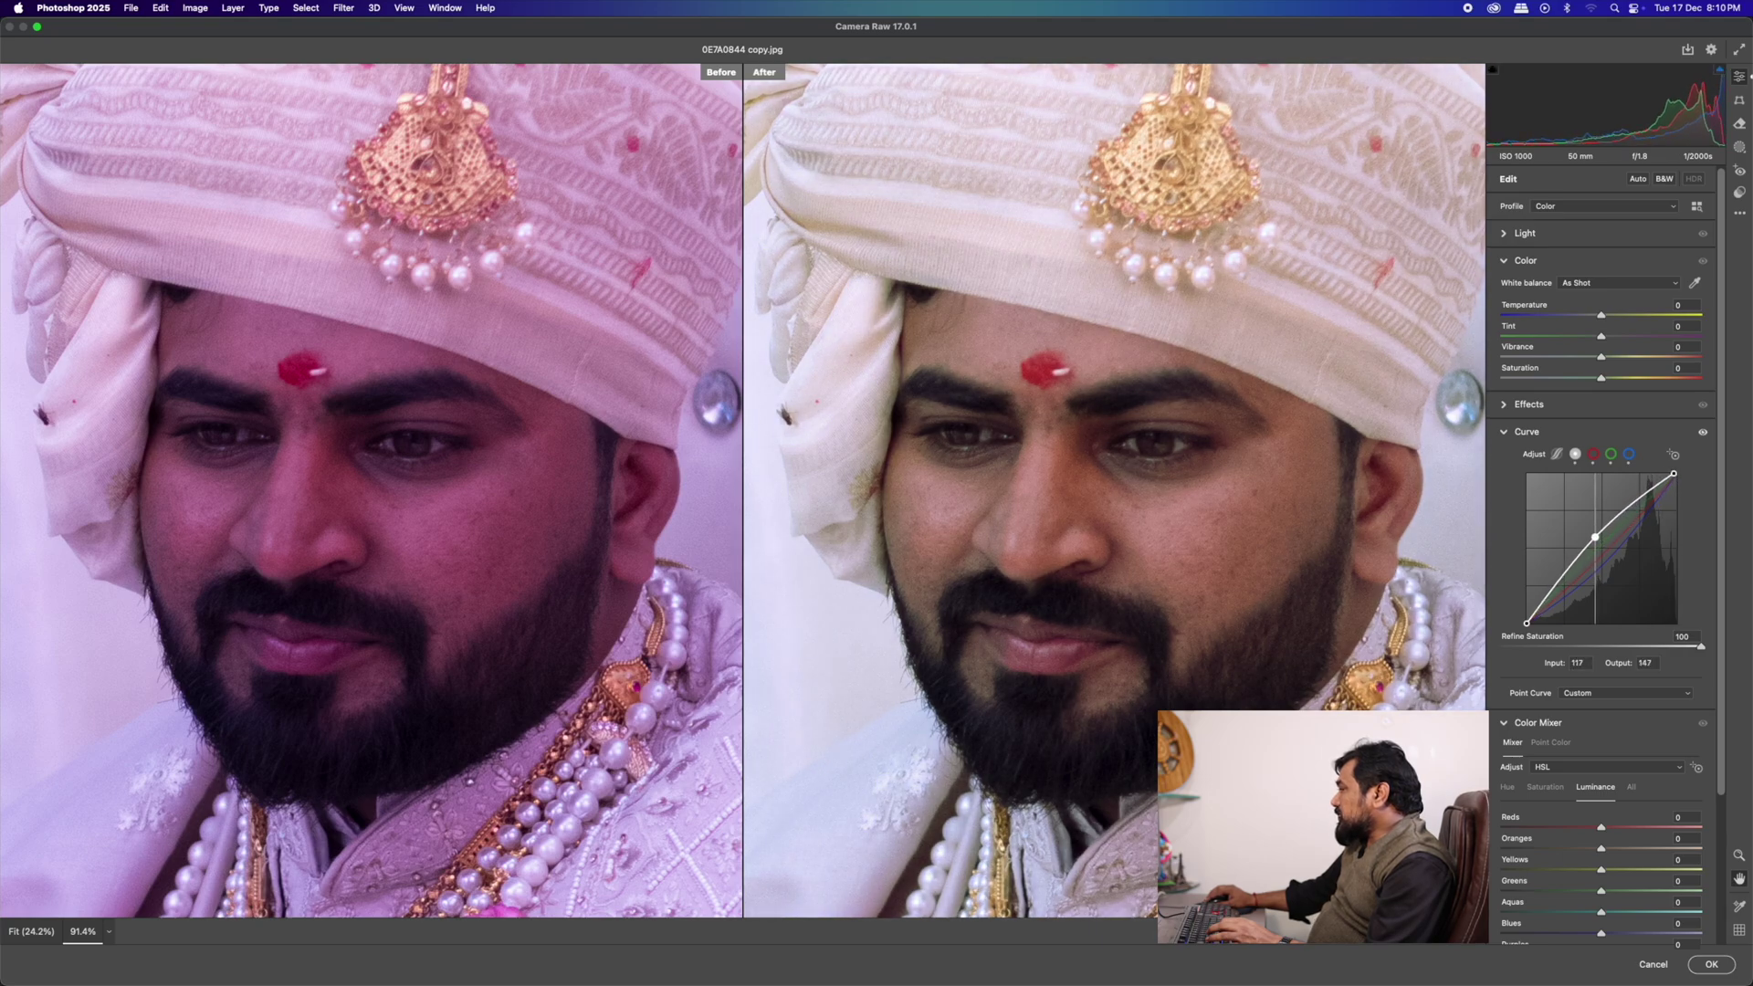
click(1710, 963)
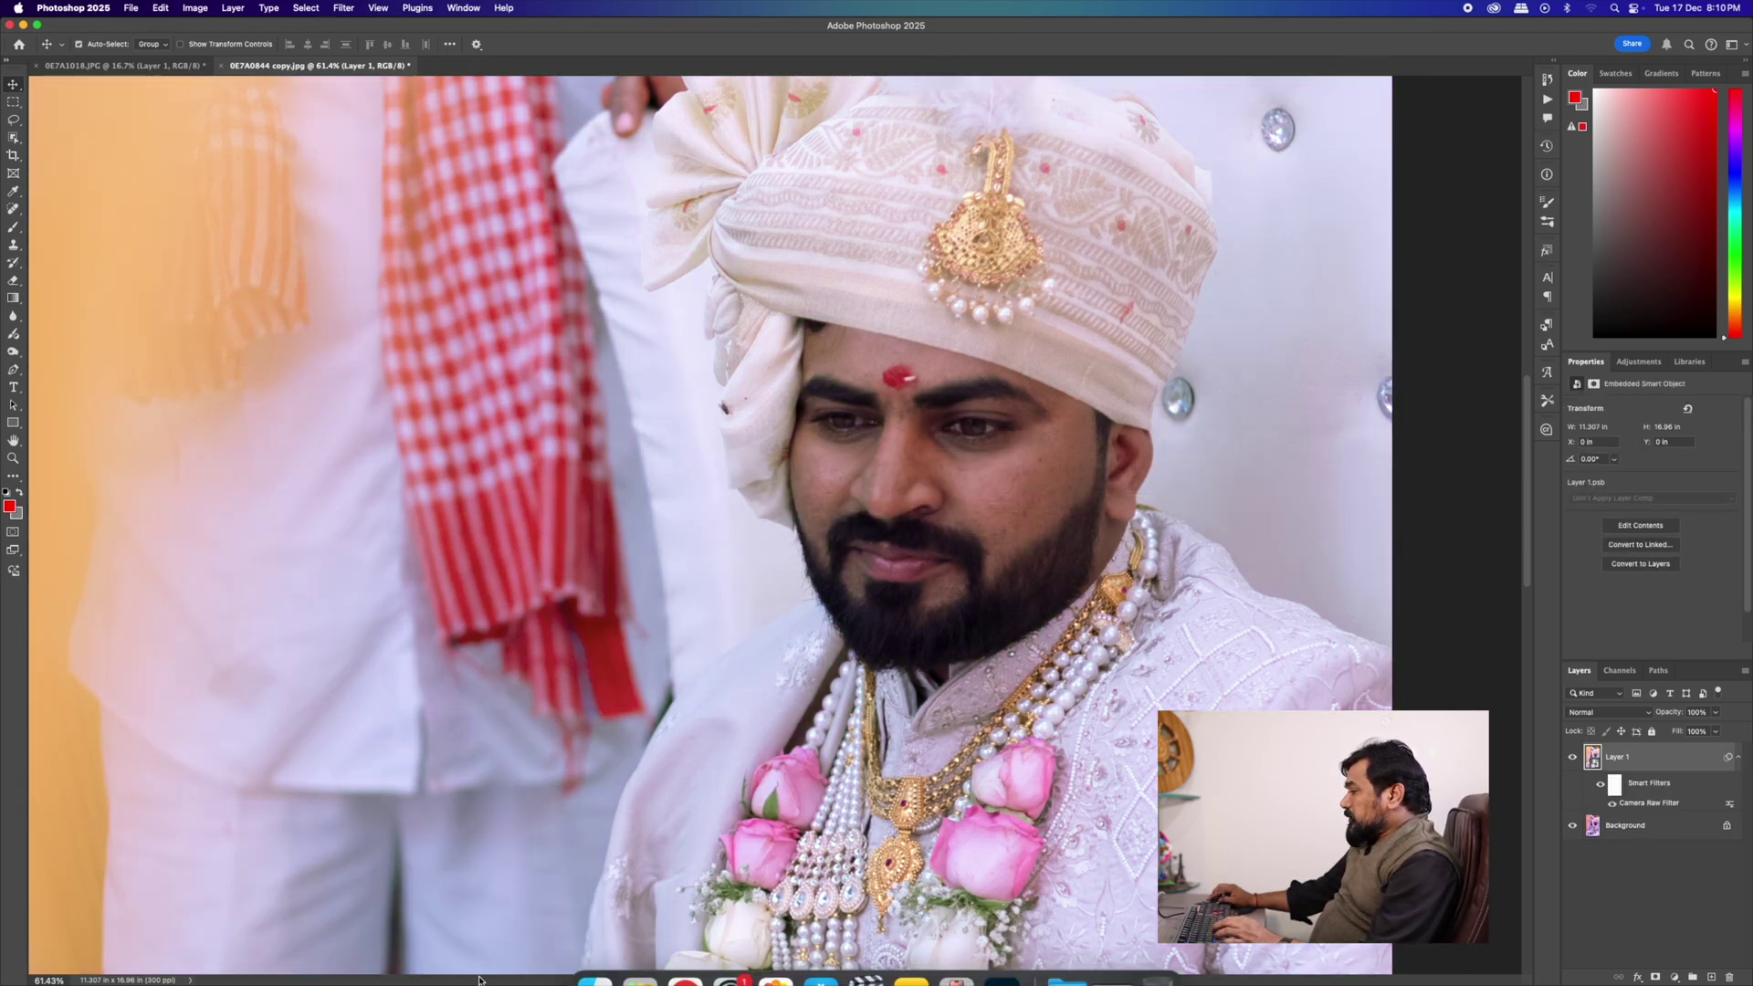
- Switch to Finder and open 0E7A0848 copy.jpg from the Surprice folder in Photoshop
click(584, 940)
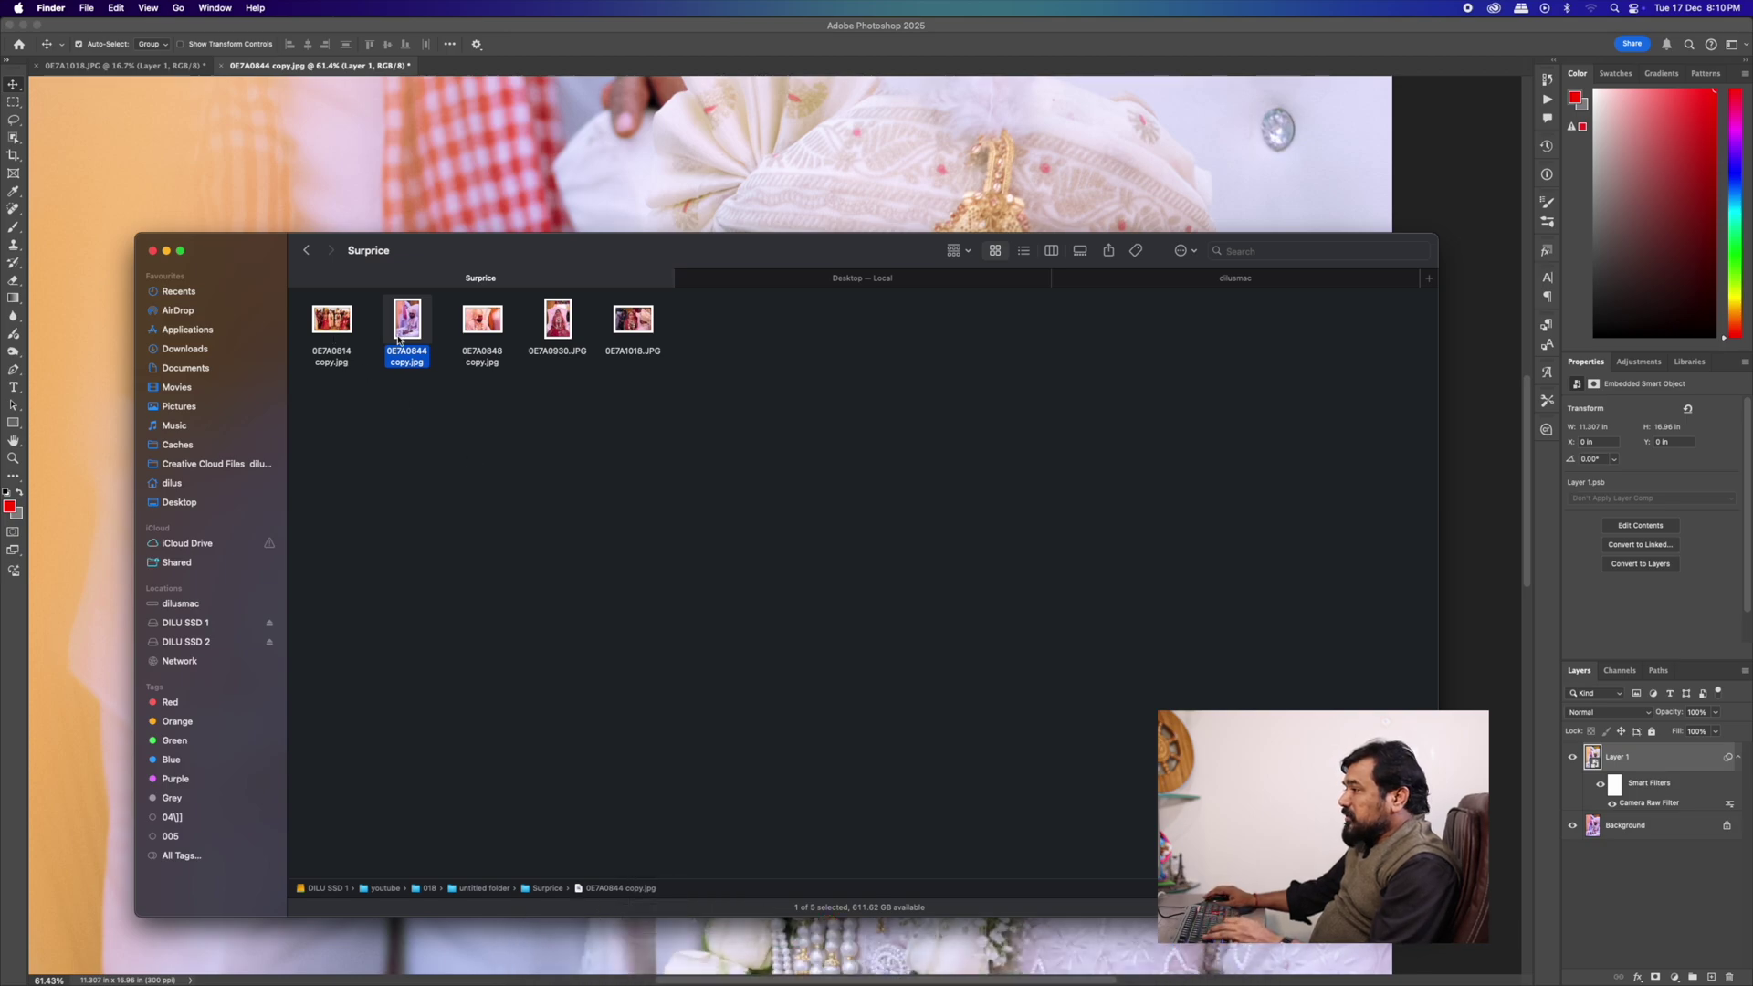
right_click(471, 334)
mouse_move(547, 344)
click(730, 396)
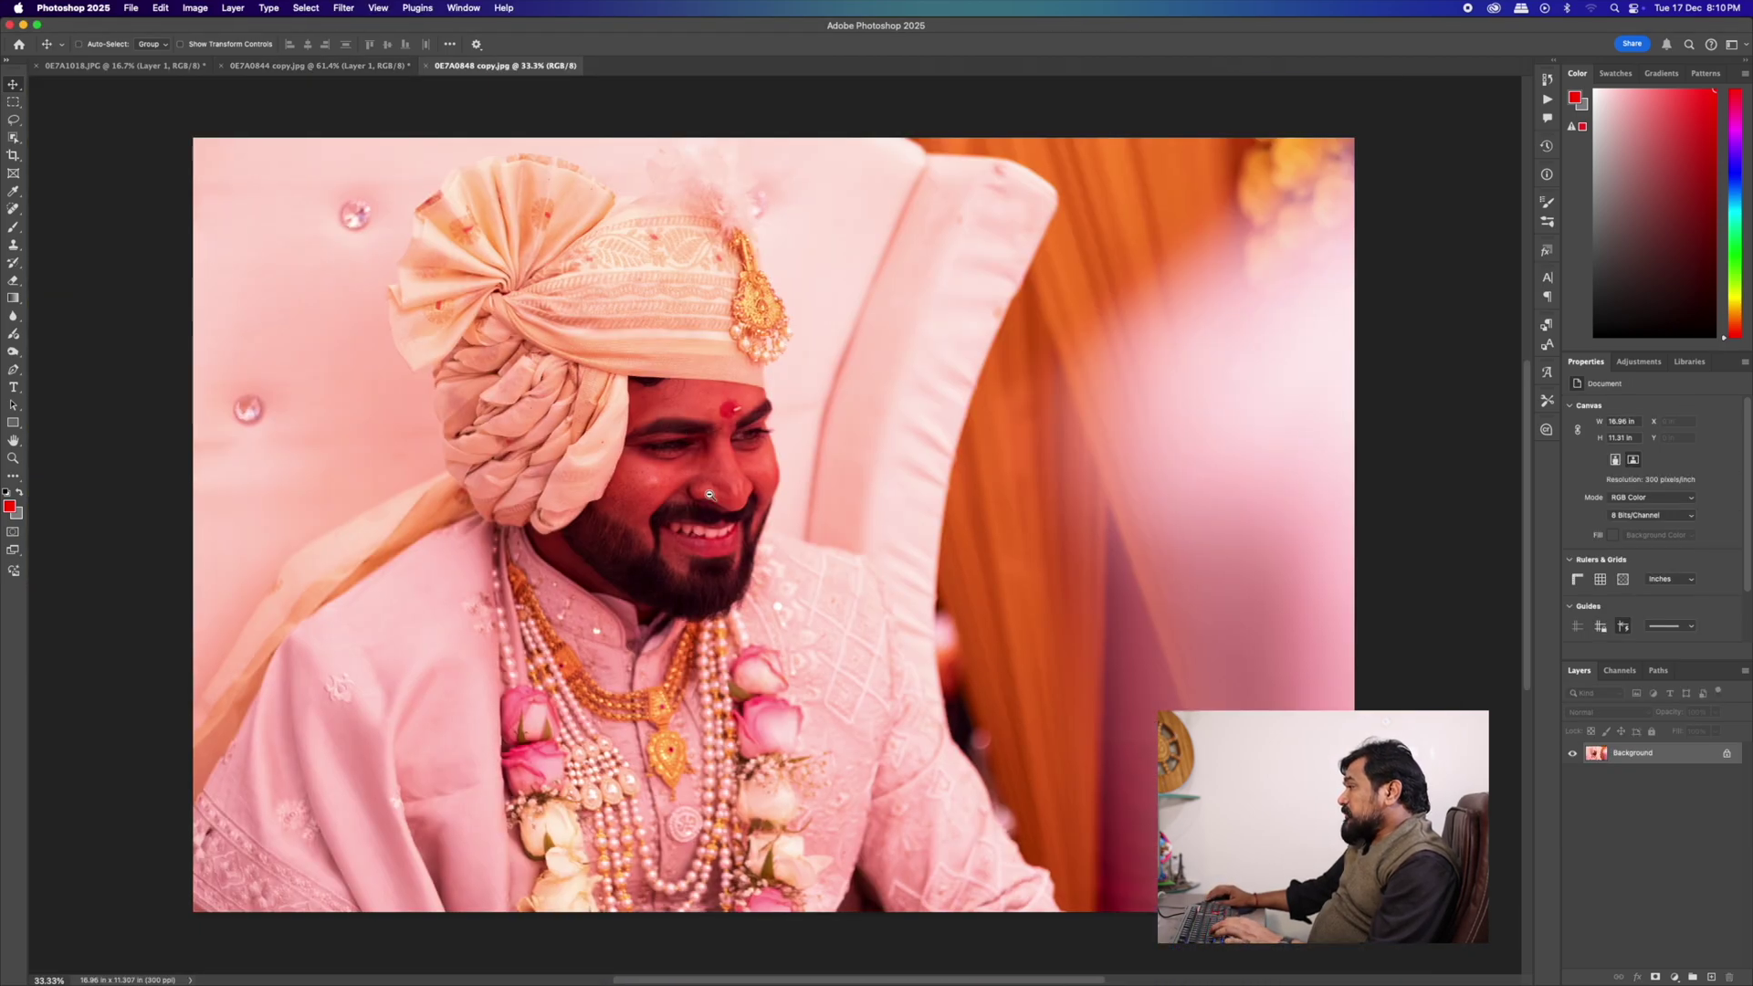
- Open the smiling groom photo in the Camera Raw Filter and add a red curve point at input 149, output 114
drag(674, 468, 873, 573)
mouse_move(946, 615)
mouse_down()
mouse_move(913, 600)
mouse_move(928, 605)
mouse_up()
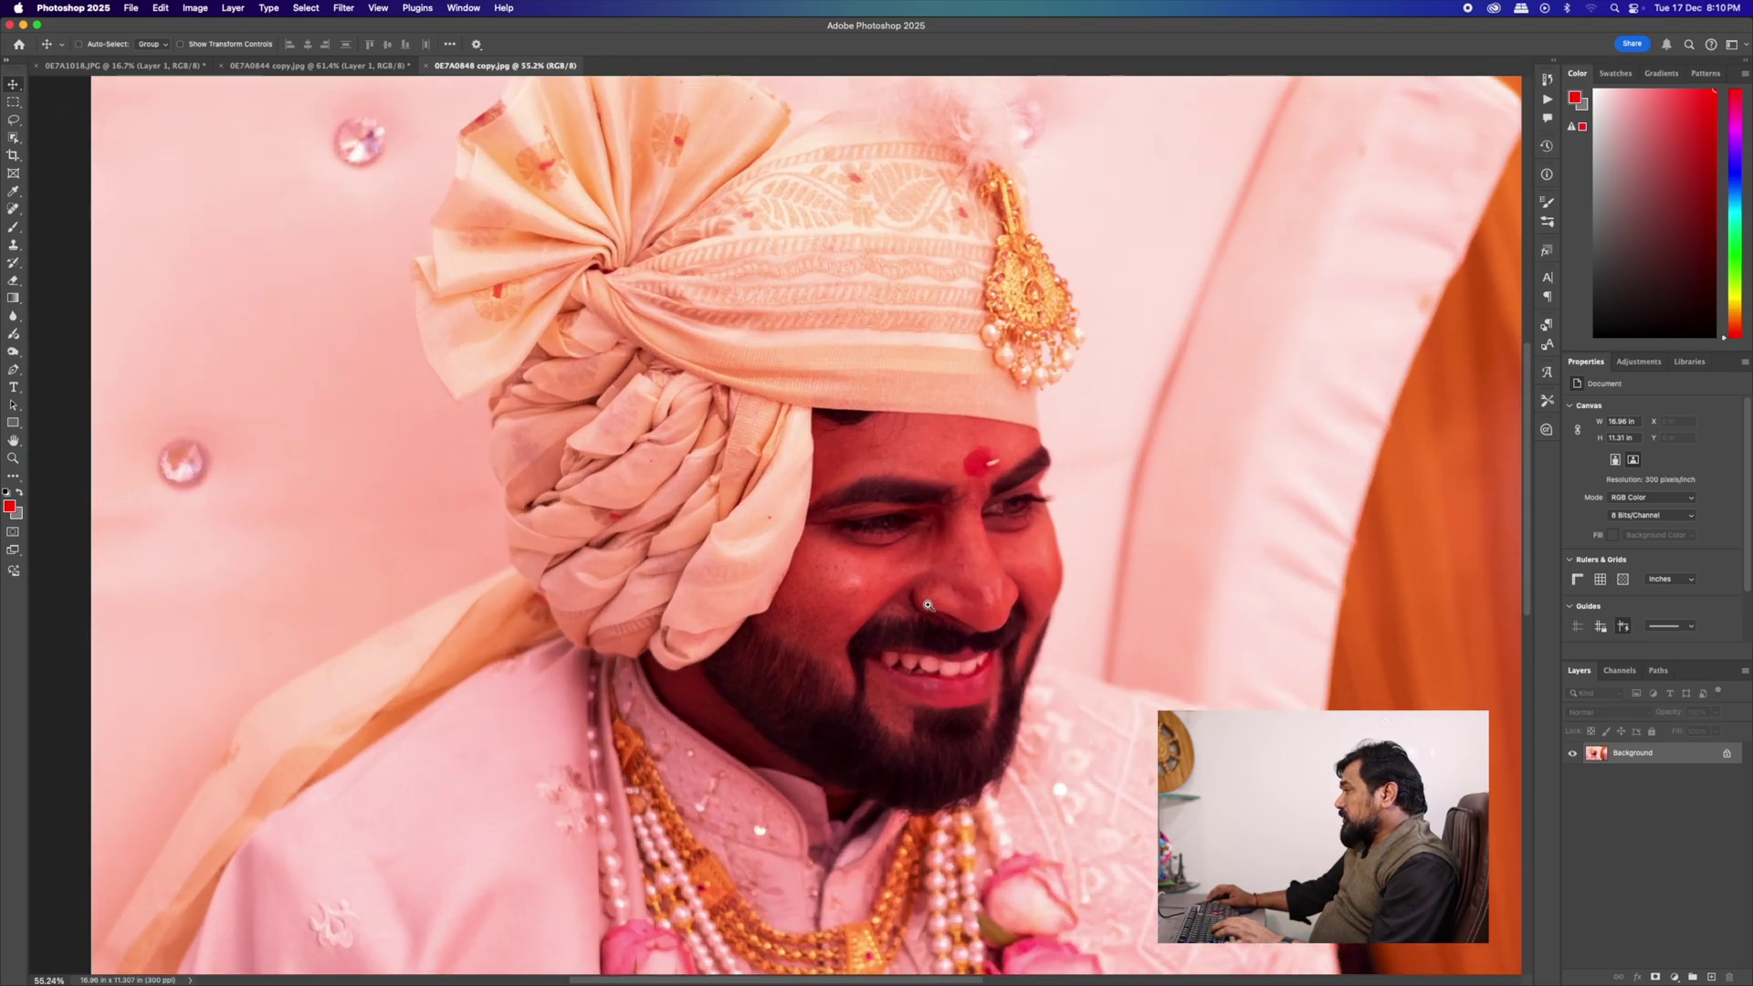
key(super+shift+a)
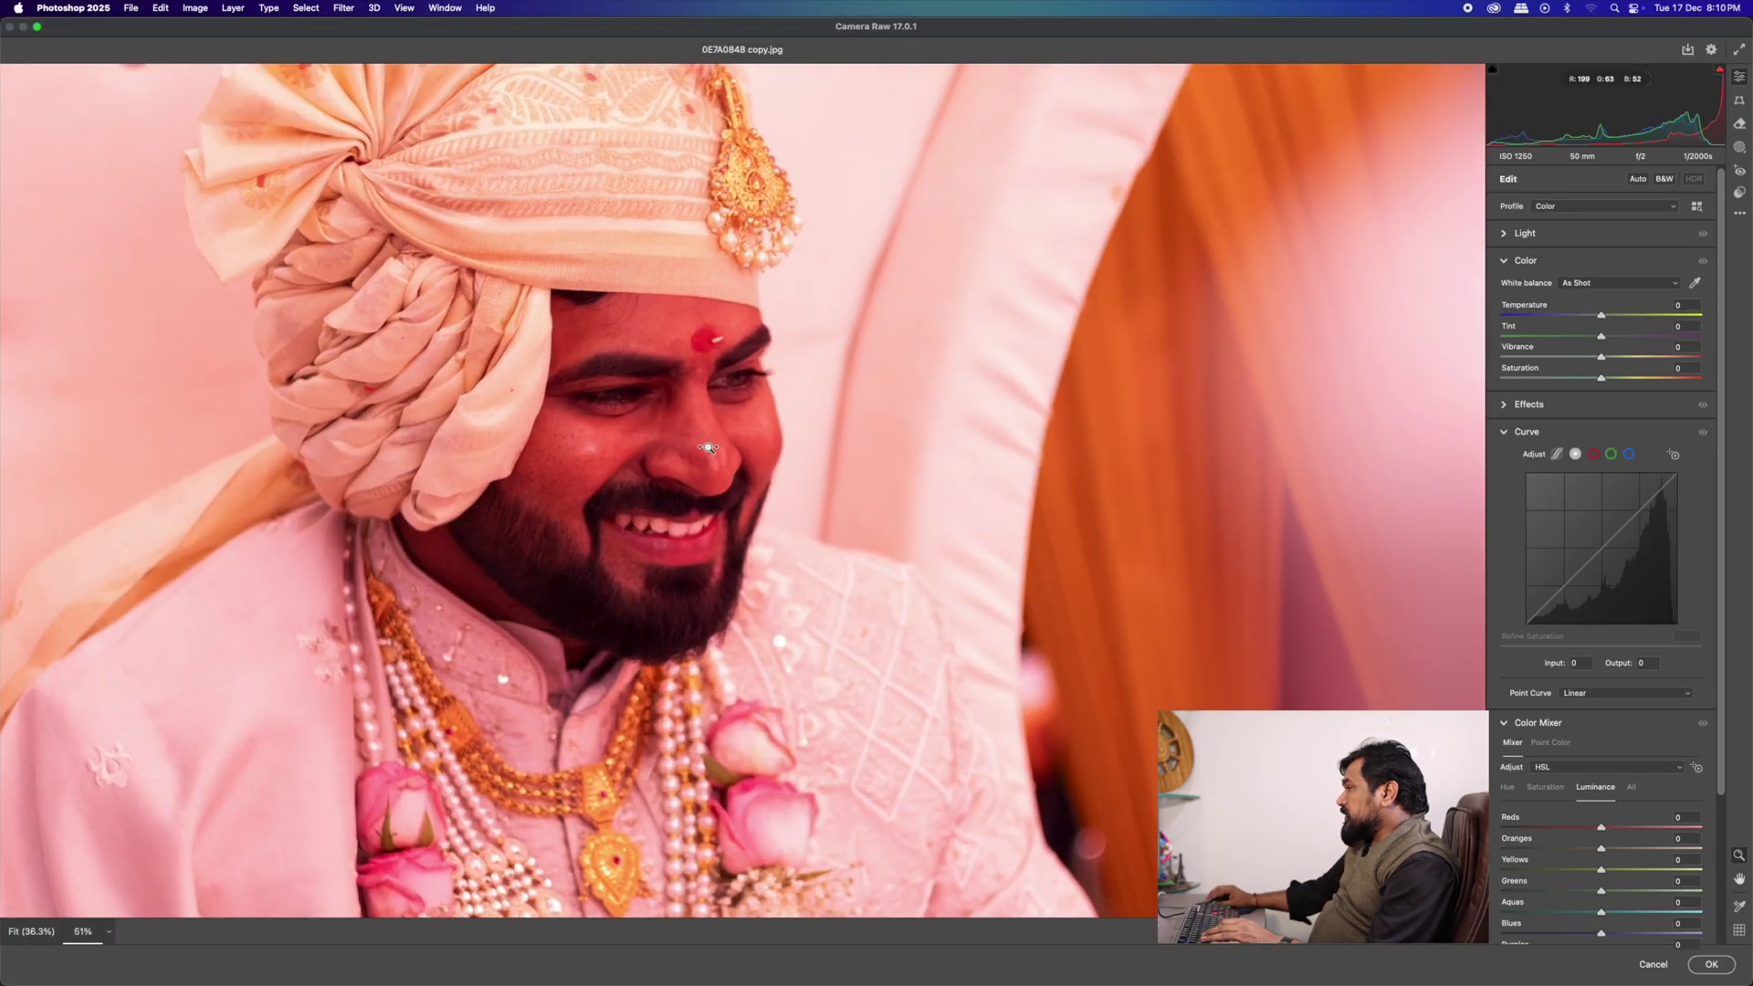
click(1593, 454)
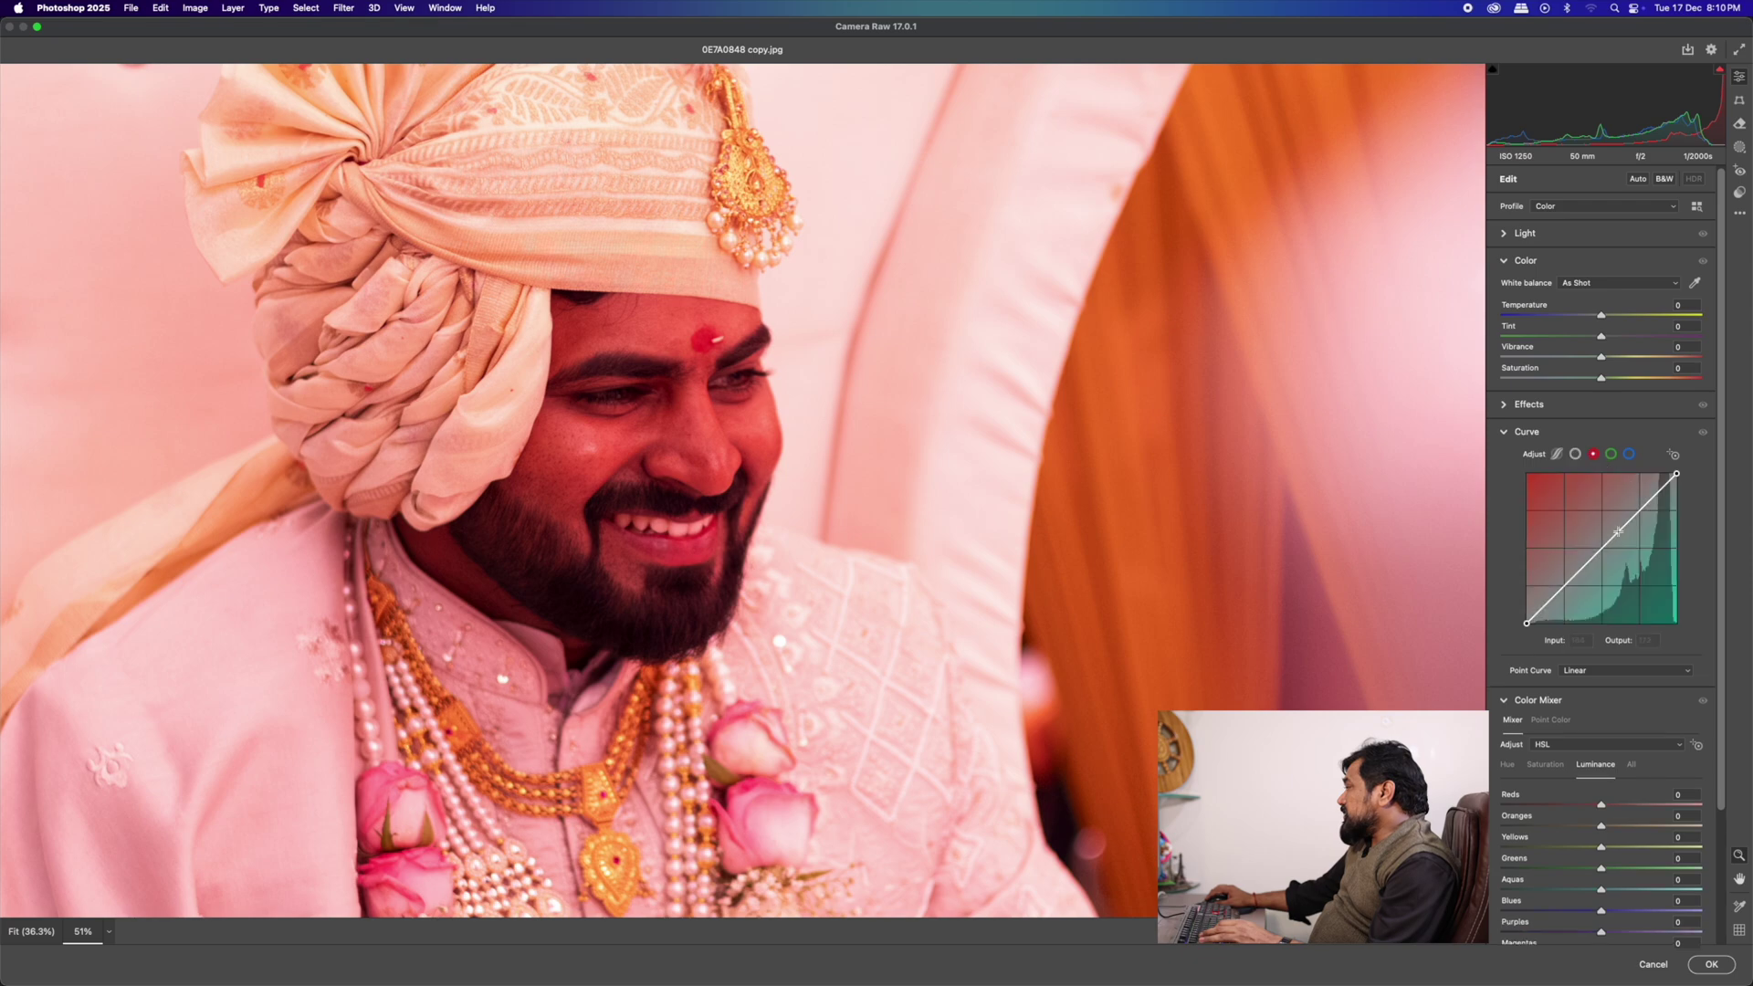
drag(1603, 547, 1614, 556)
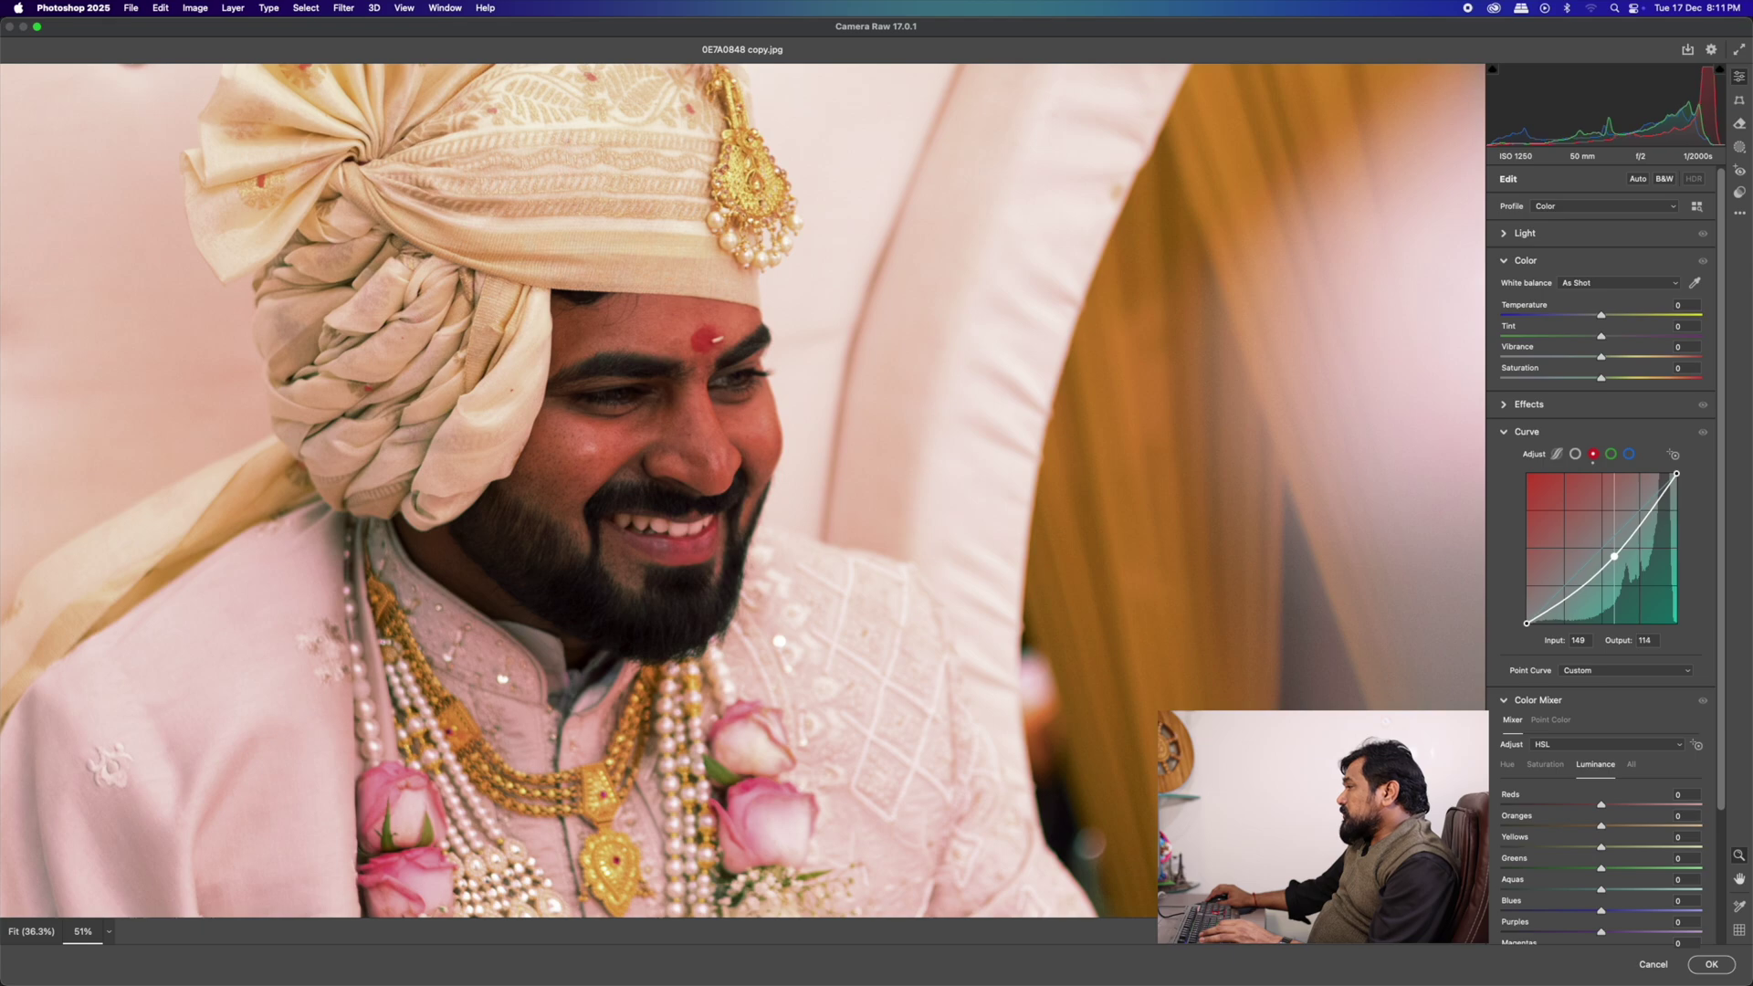
- Adjust the blue curve slightly and add a midtone point at input 133, output 128 on the green curve
click(1628, 454)
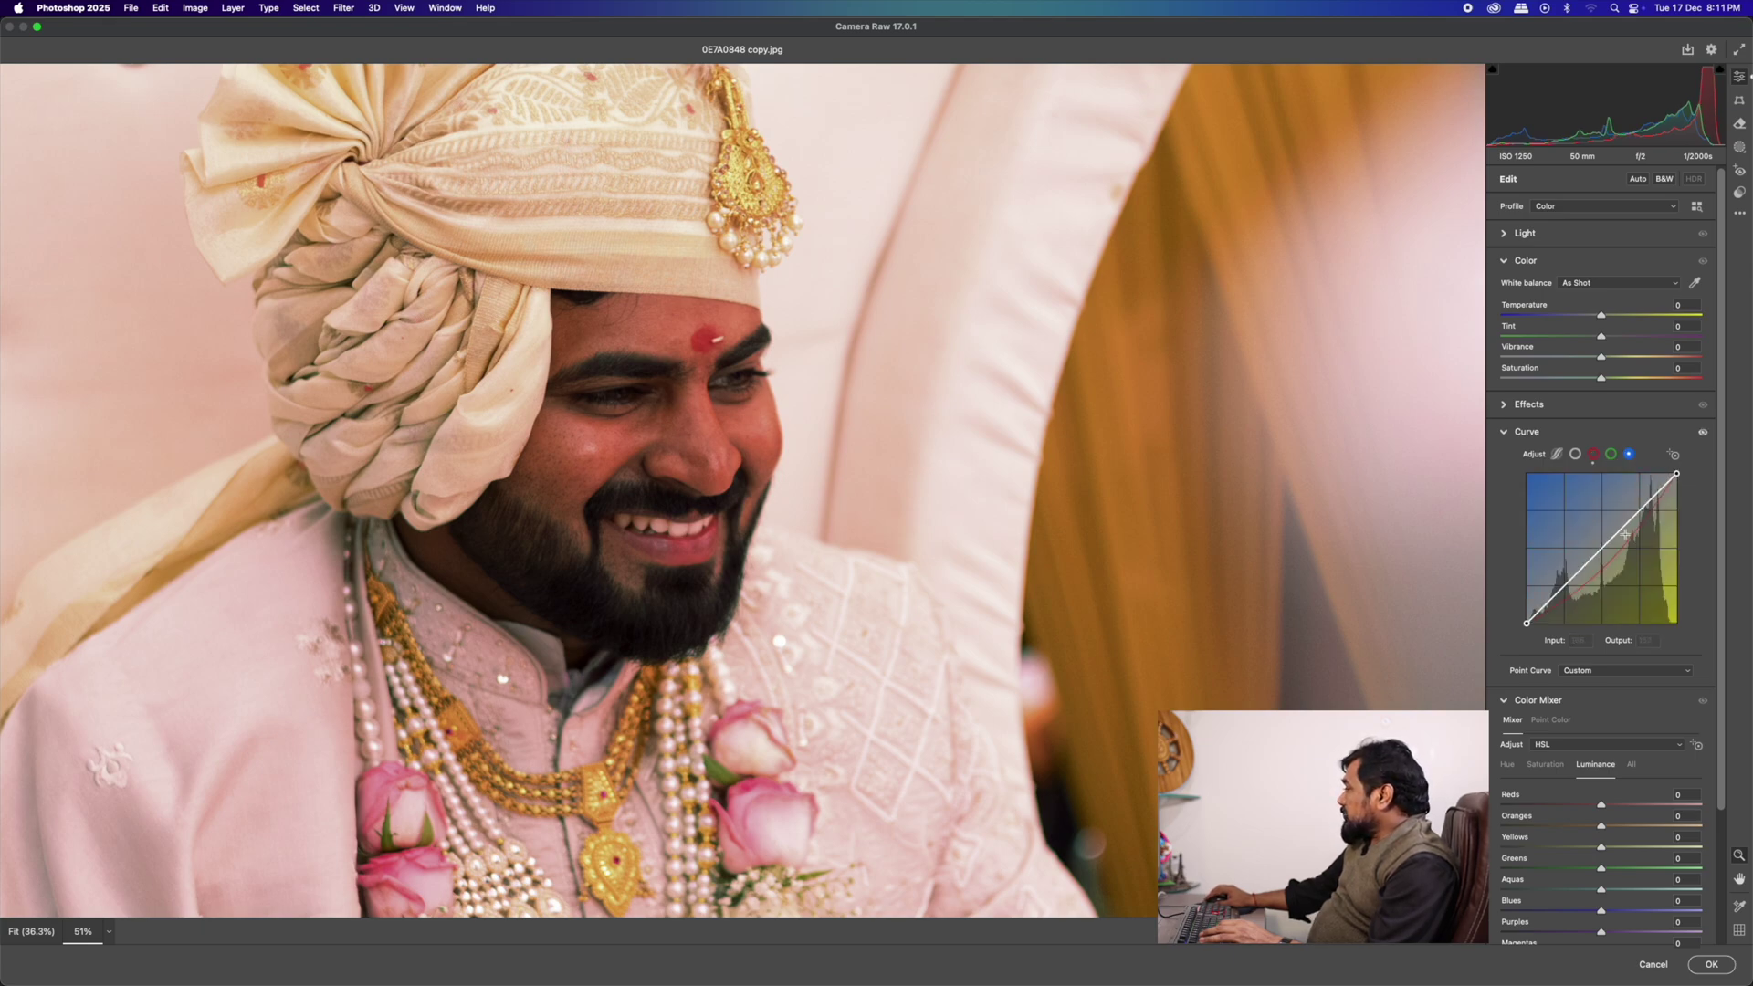
click(1611, 455)
click(1605, 548)
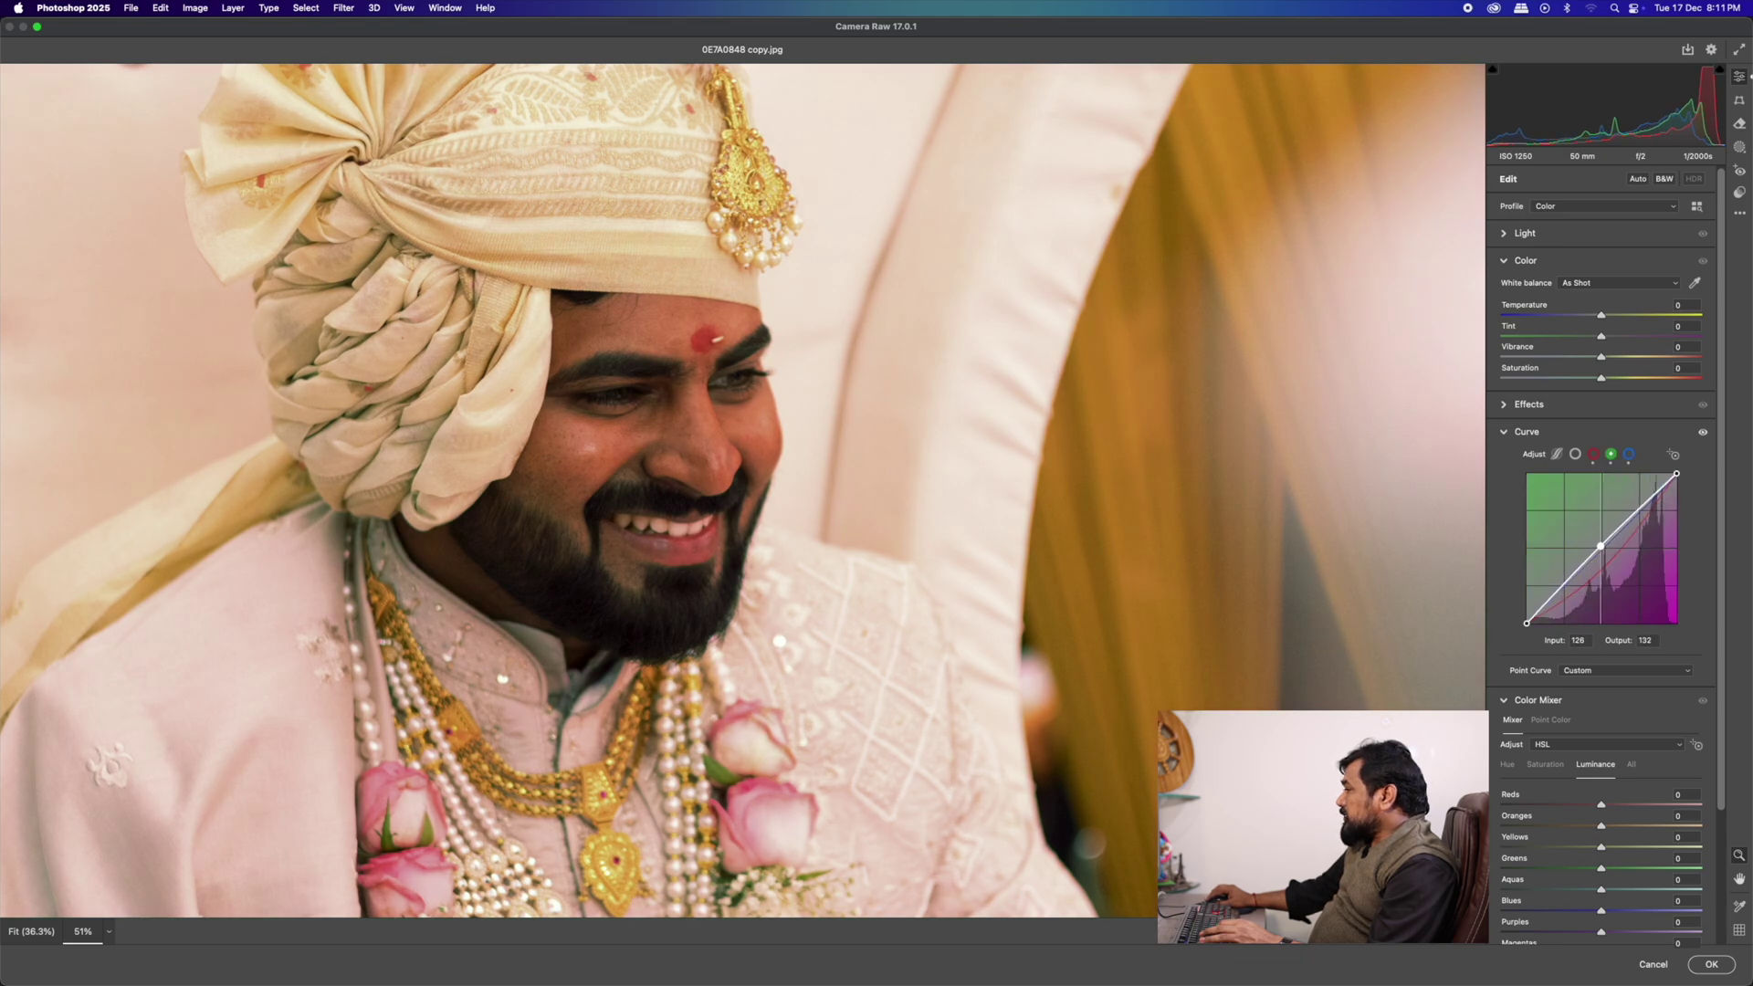
- Add a main point curve point at input 120, output 135, and move the red curve's midtone point to input 151, output 109
click(1593, 454)
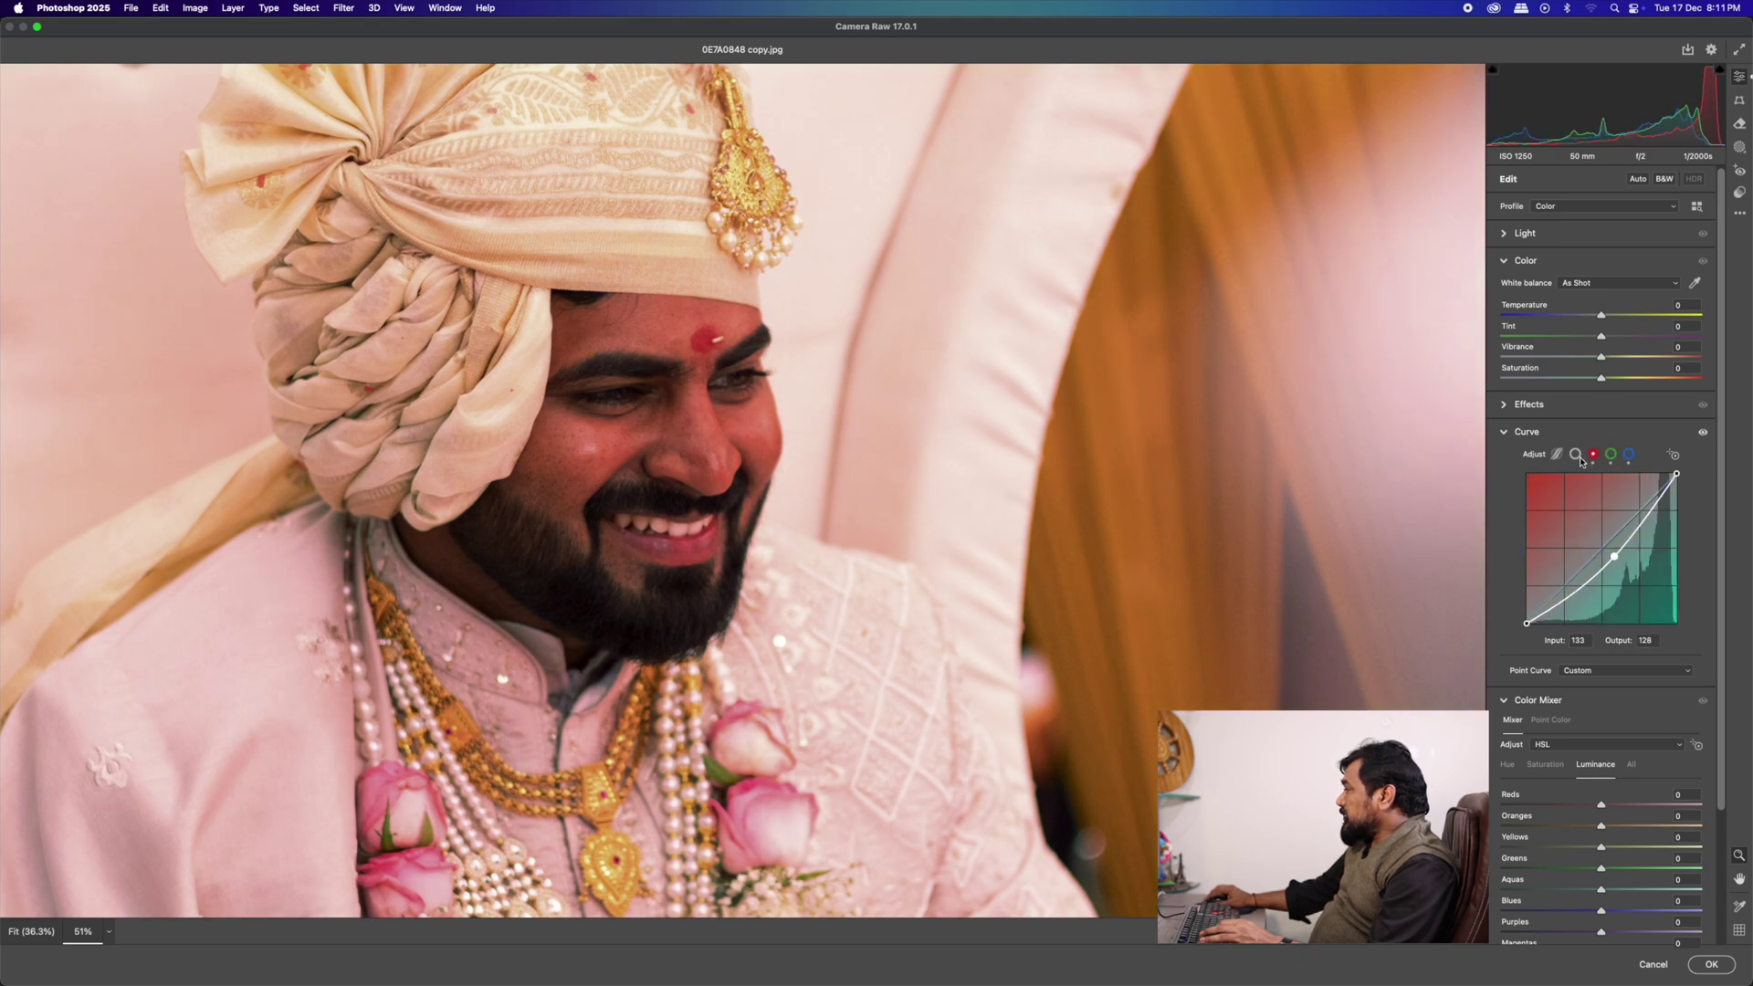
click(1574, 455)
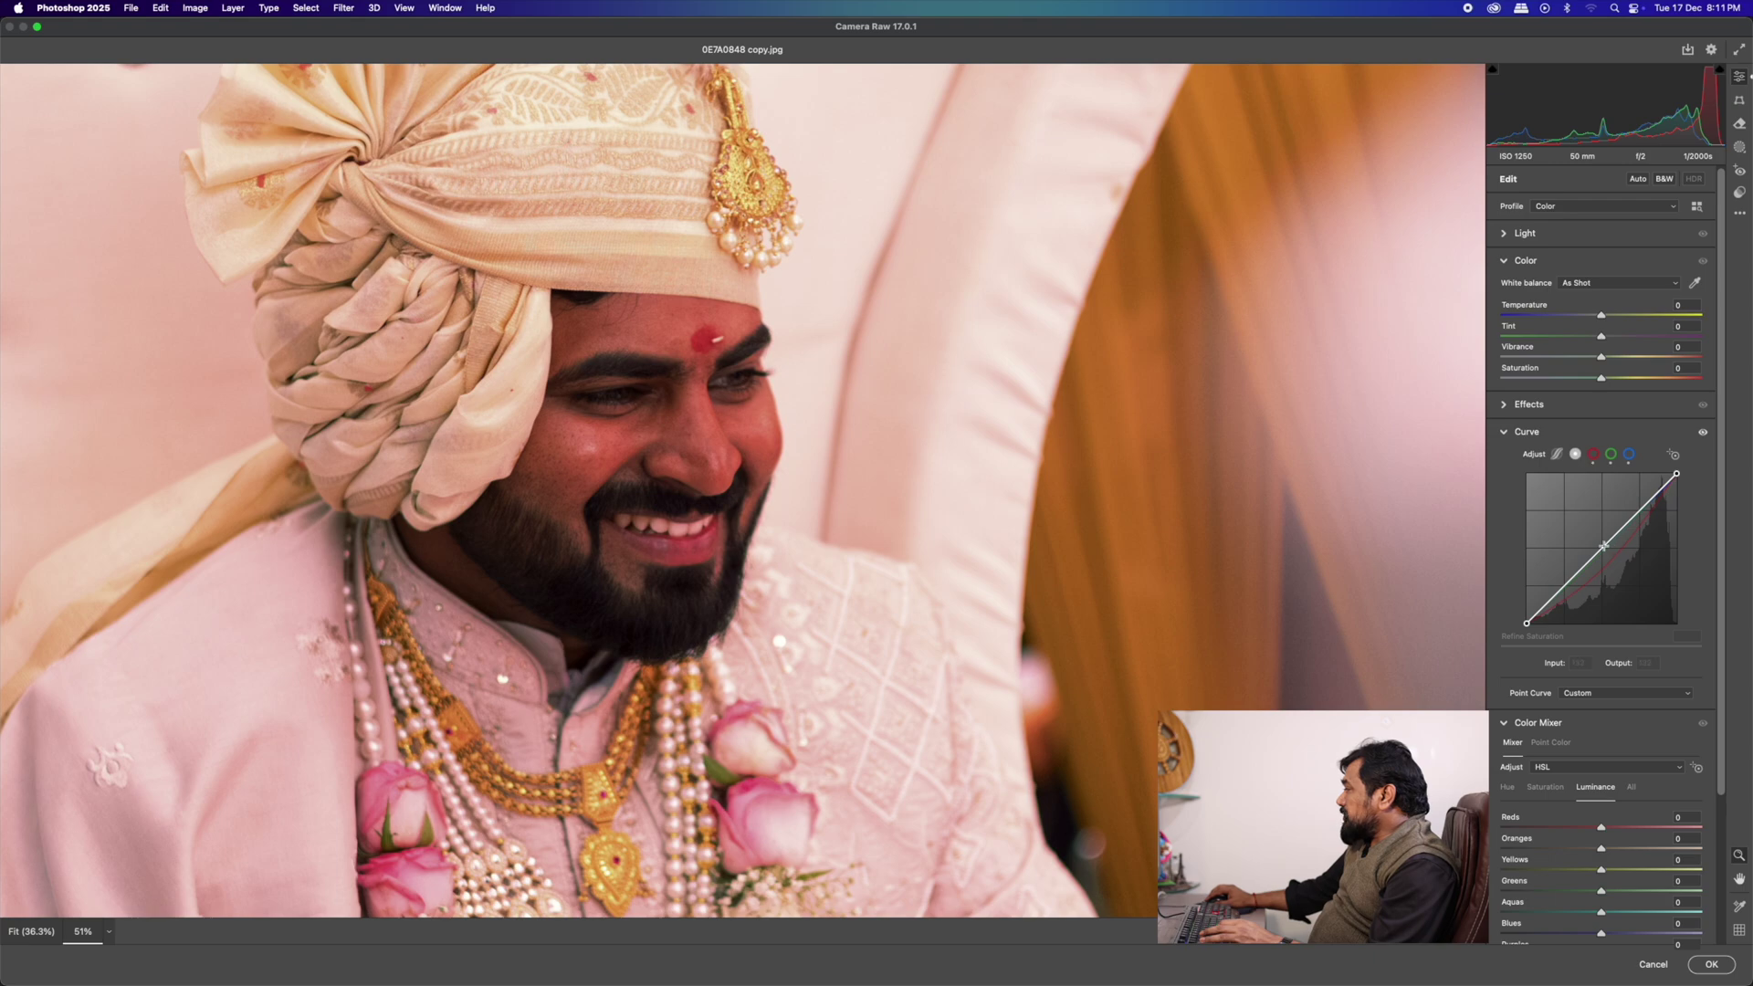
drag(1604, 545, 1595, 543)
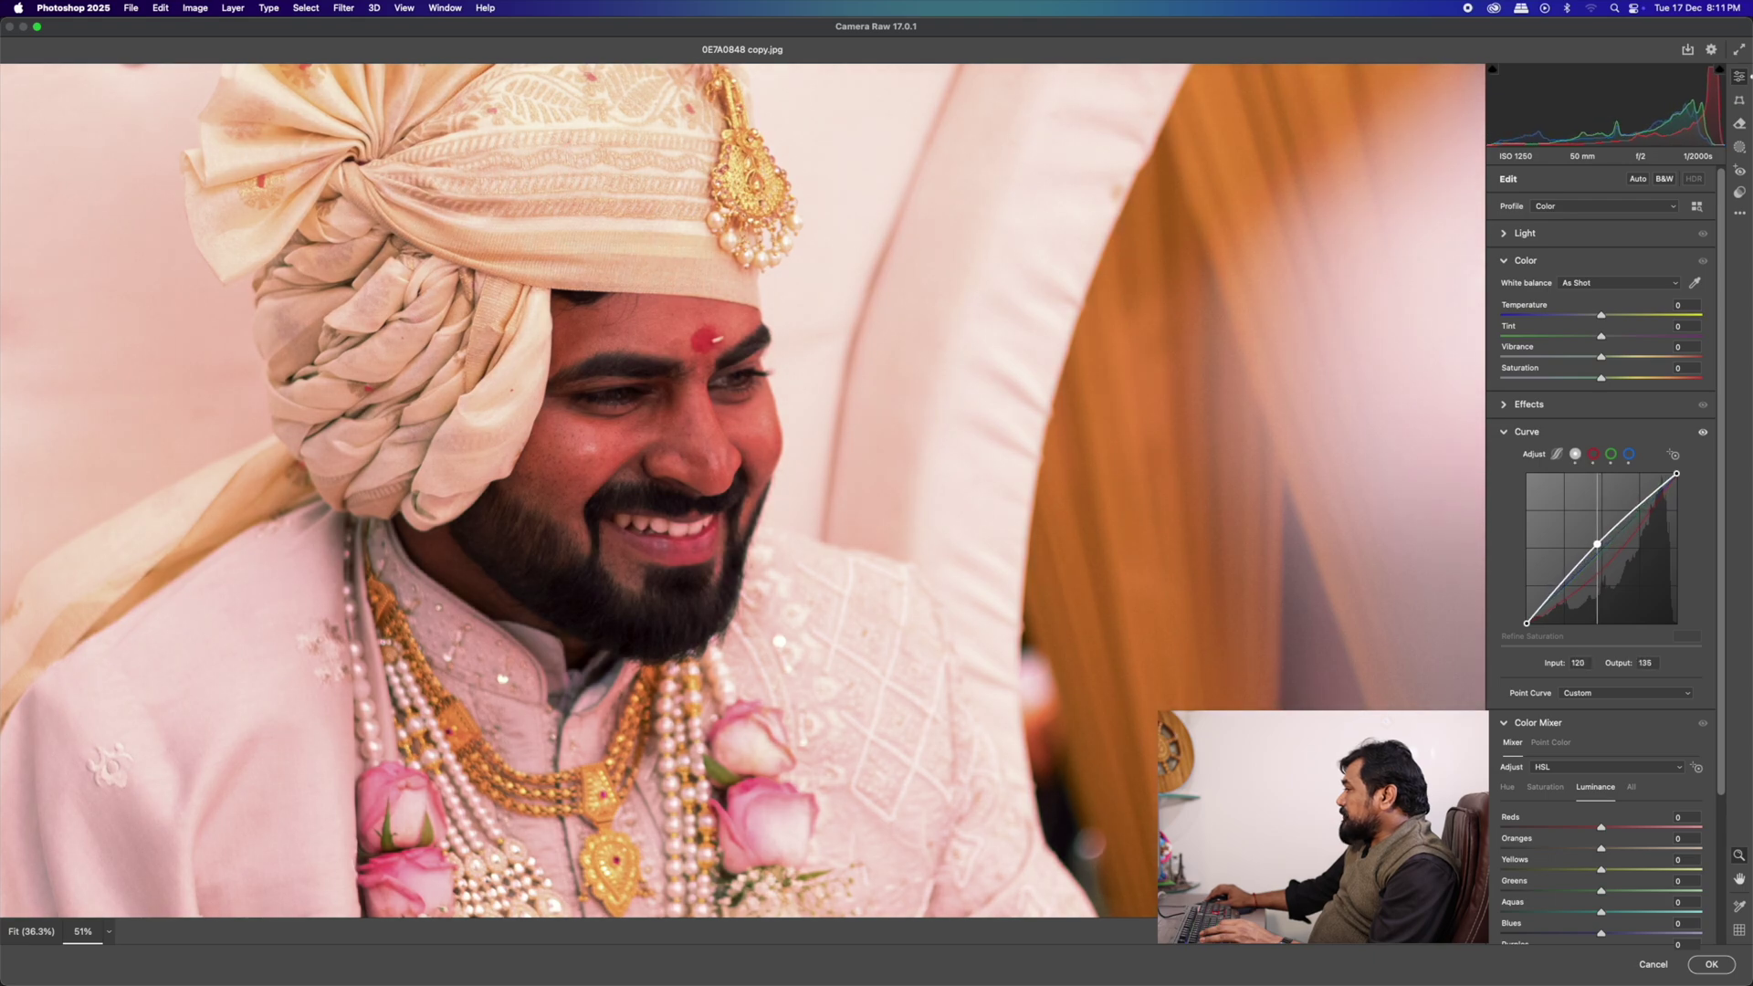
click(1593, 455)
click(1613, 555)
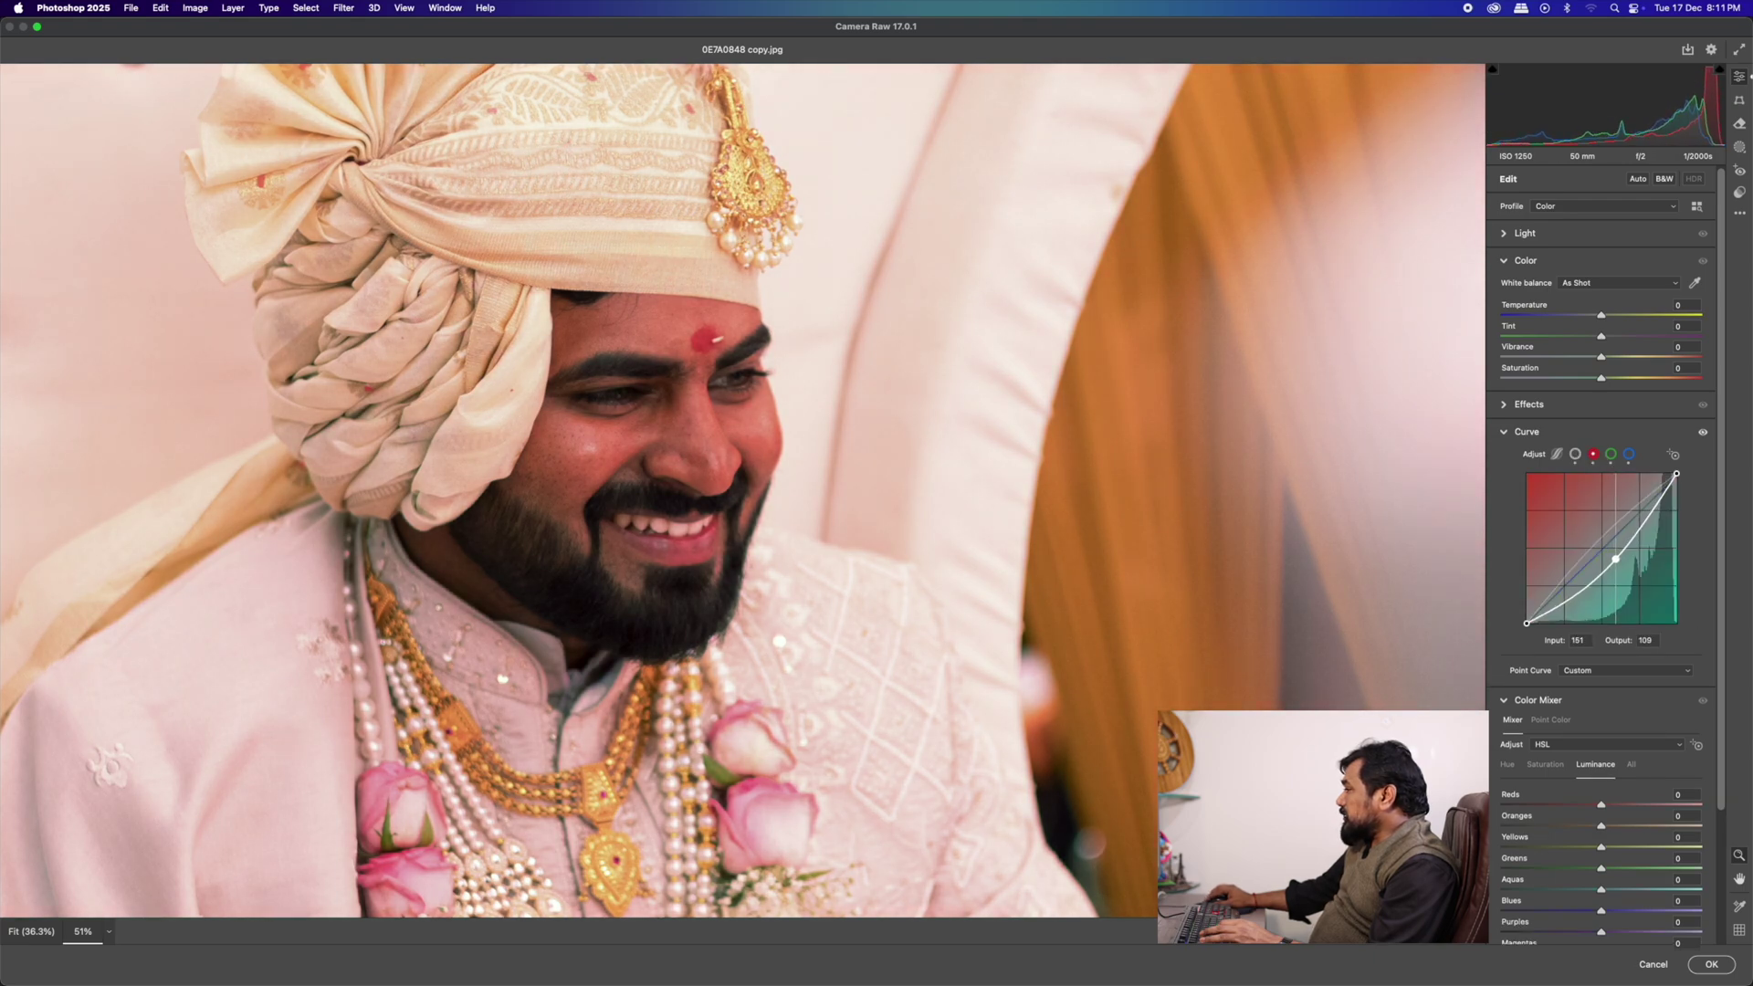
- Fine-tune the green midtone and set the blue curve's endpoints to input 250, output 255 and input 0, output 3
click(1611, 456)
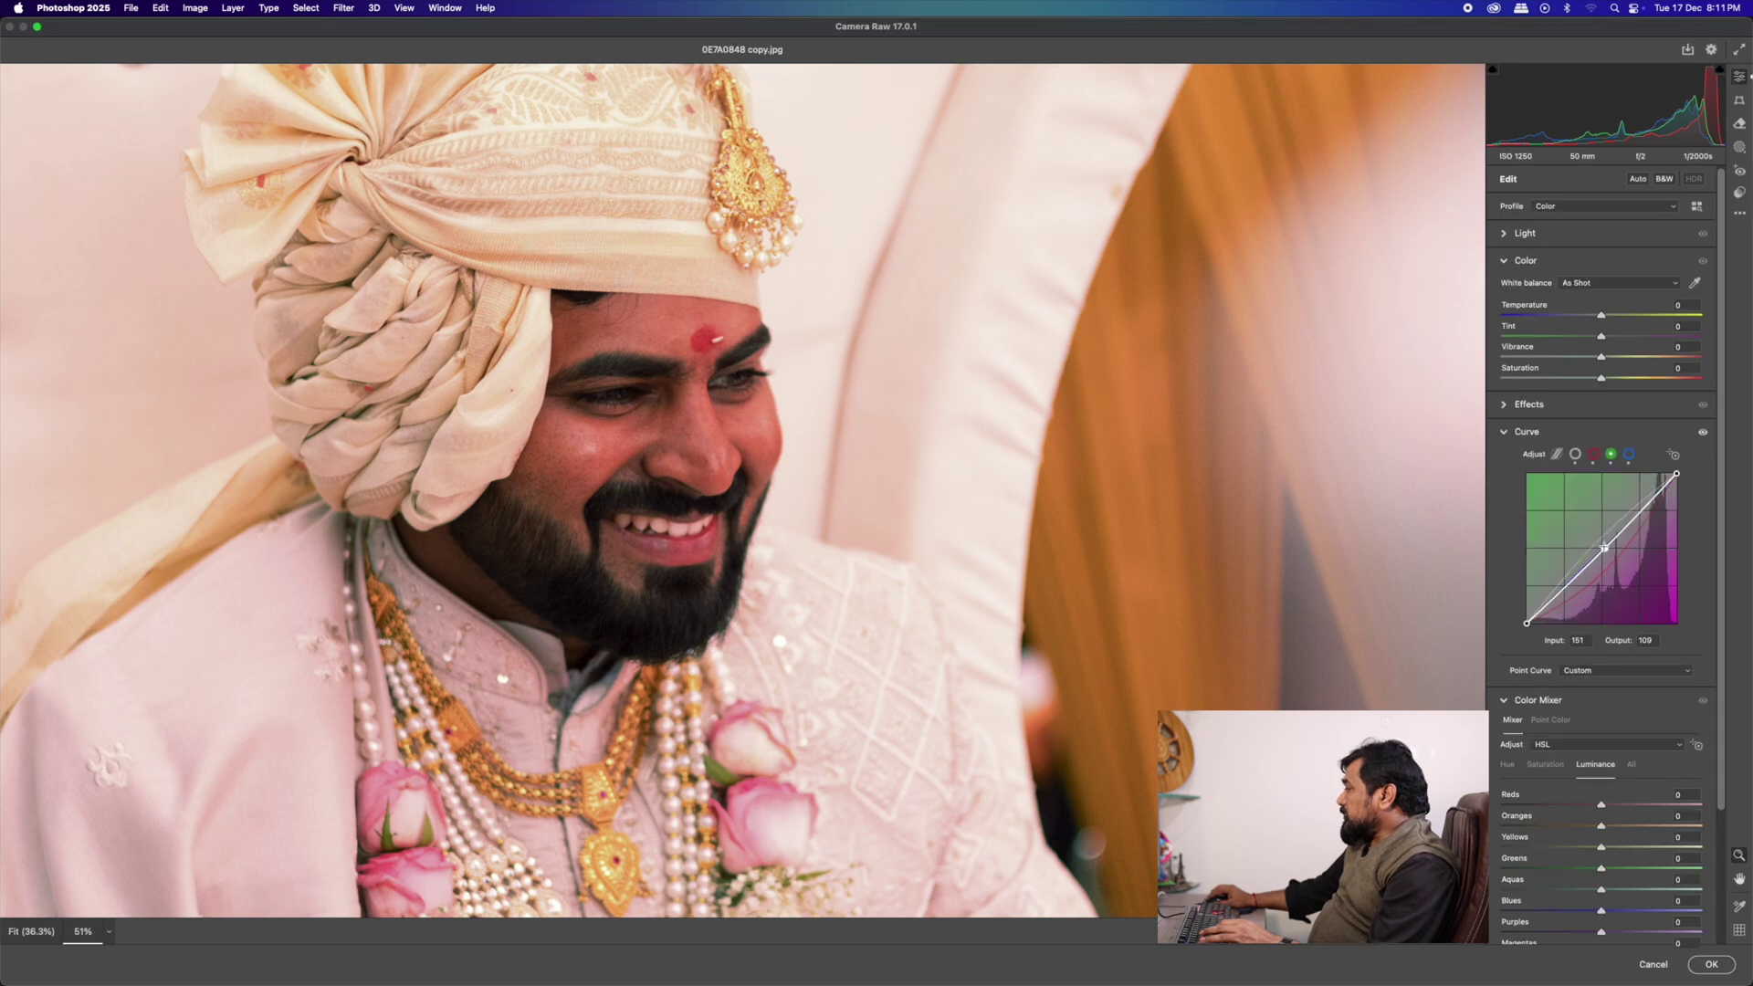
drag(1604, 548, 1602, 548)
click(1630, 455)
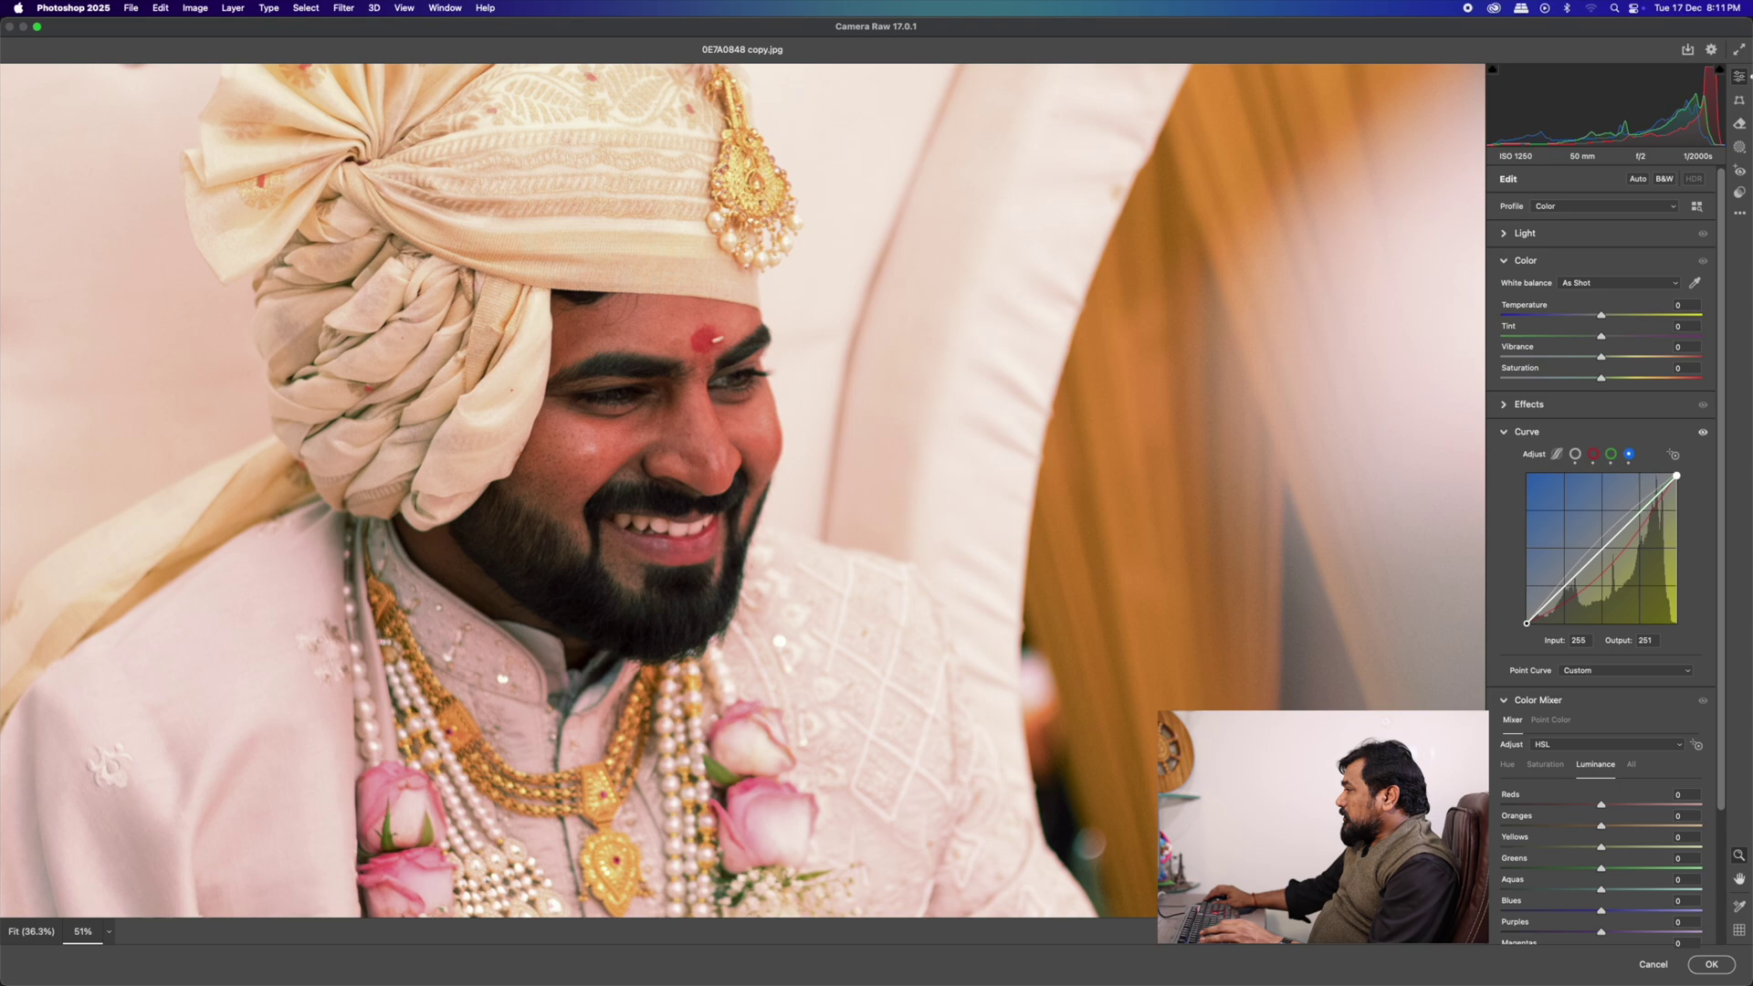
drag(1676, 475, 1672, 472)
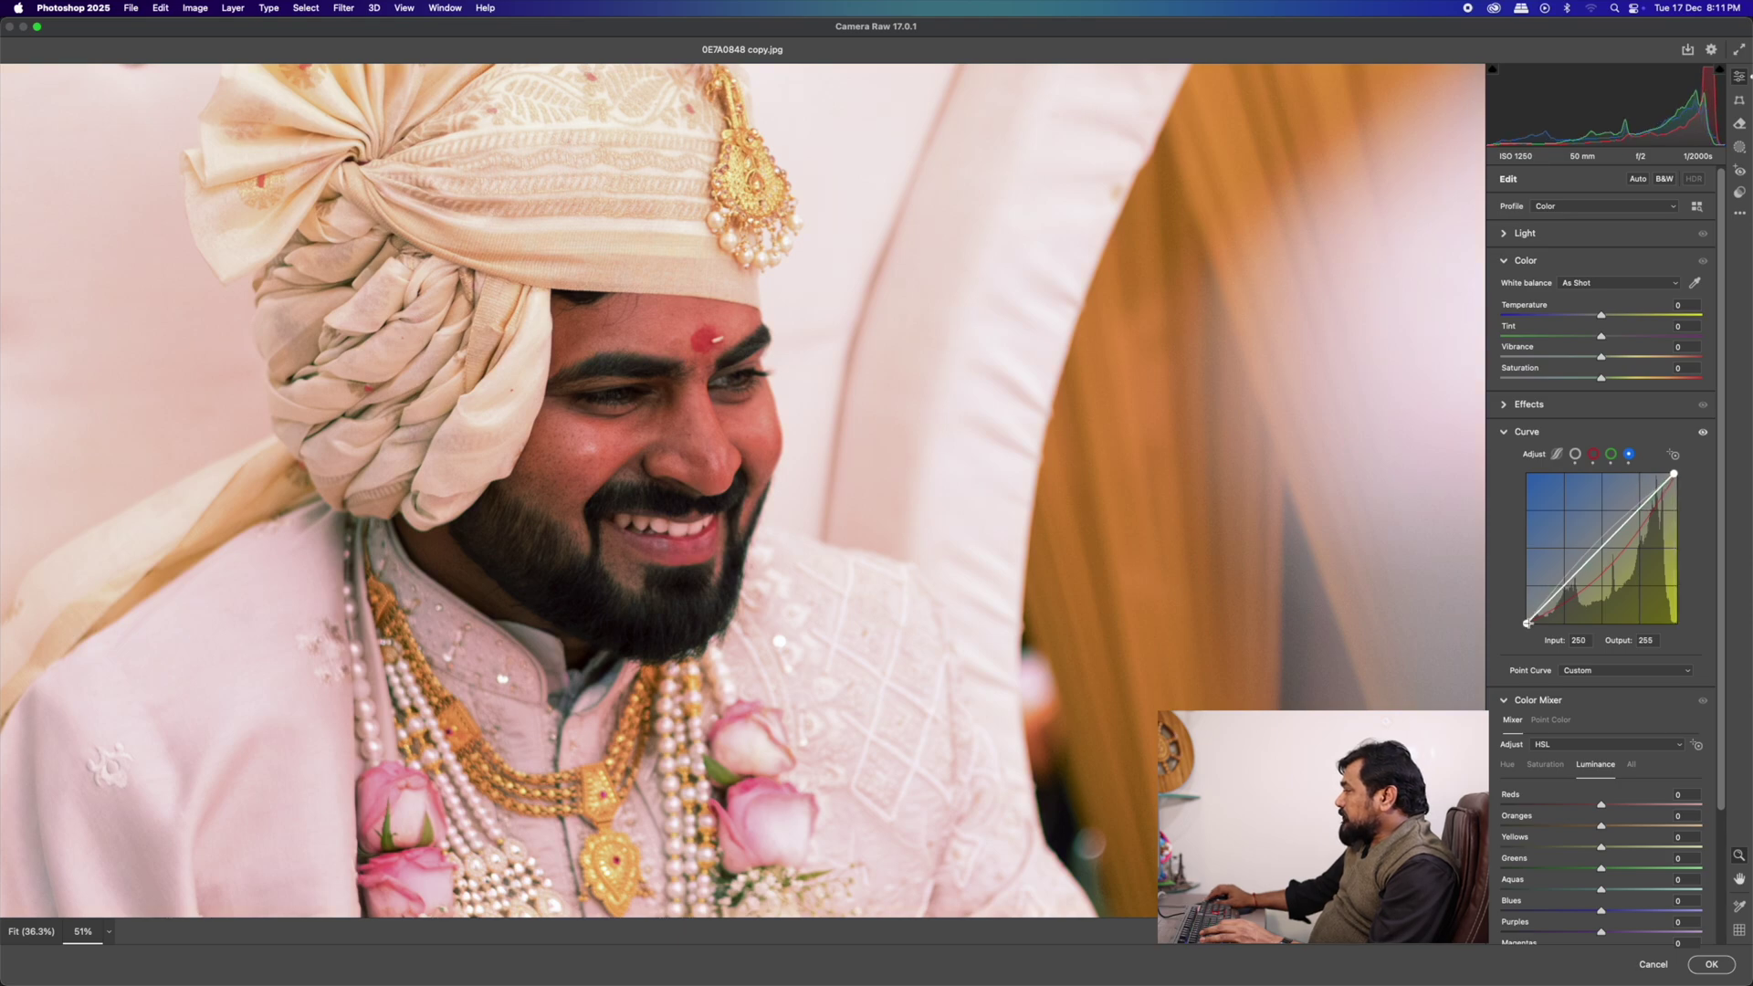
drag(1526, 624, 1526, 622)
- Check the corrected photo as a whole and up close on the face, and apply the Camera Raw Filter
scroll(731, 484, down, 10)
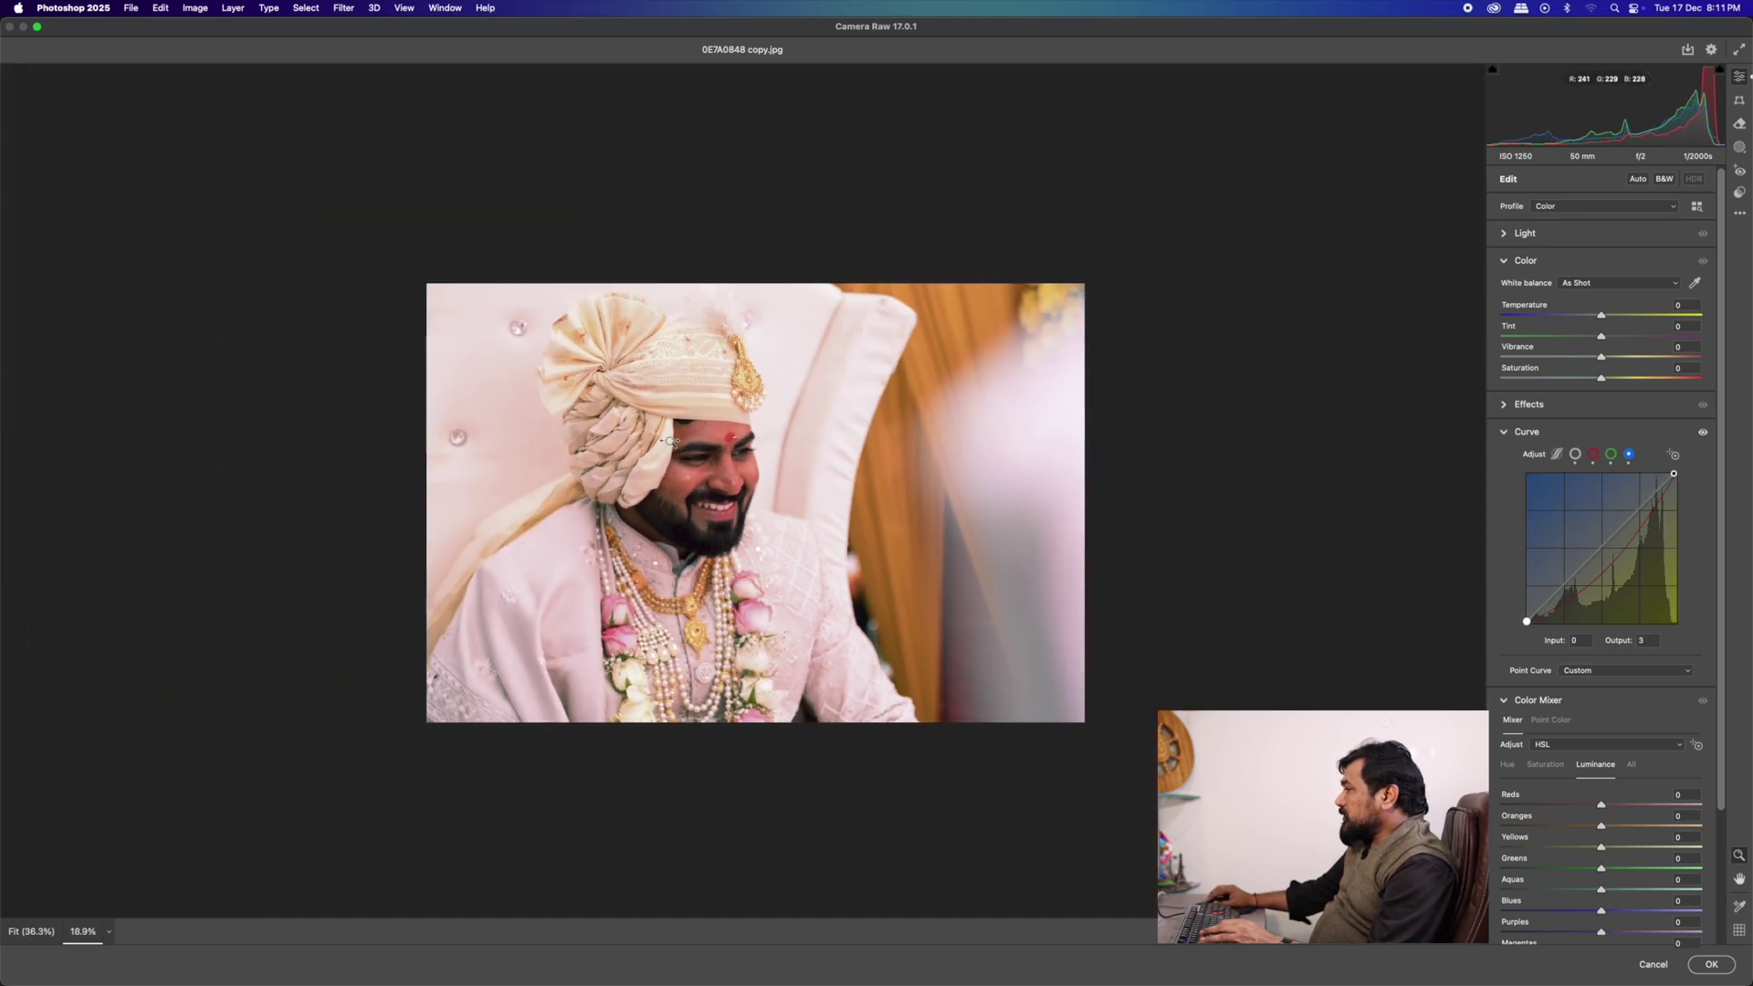
scroll(716, 470, up, 10)
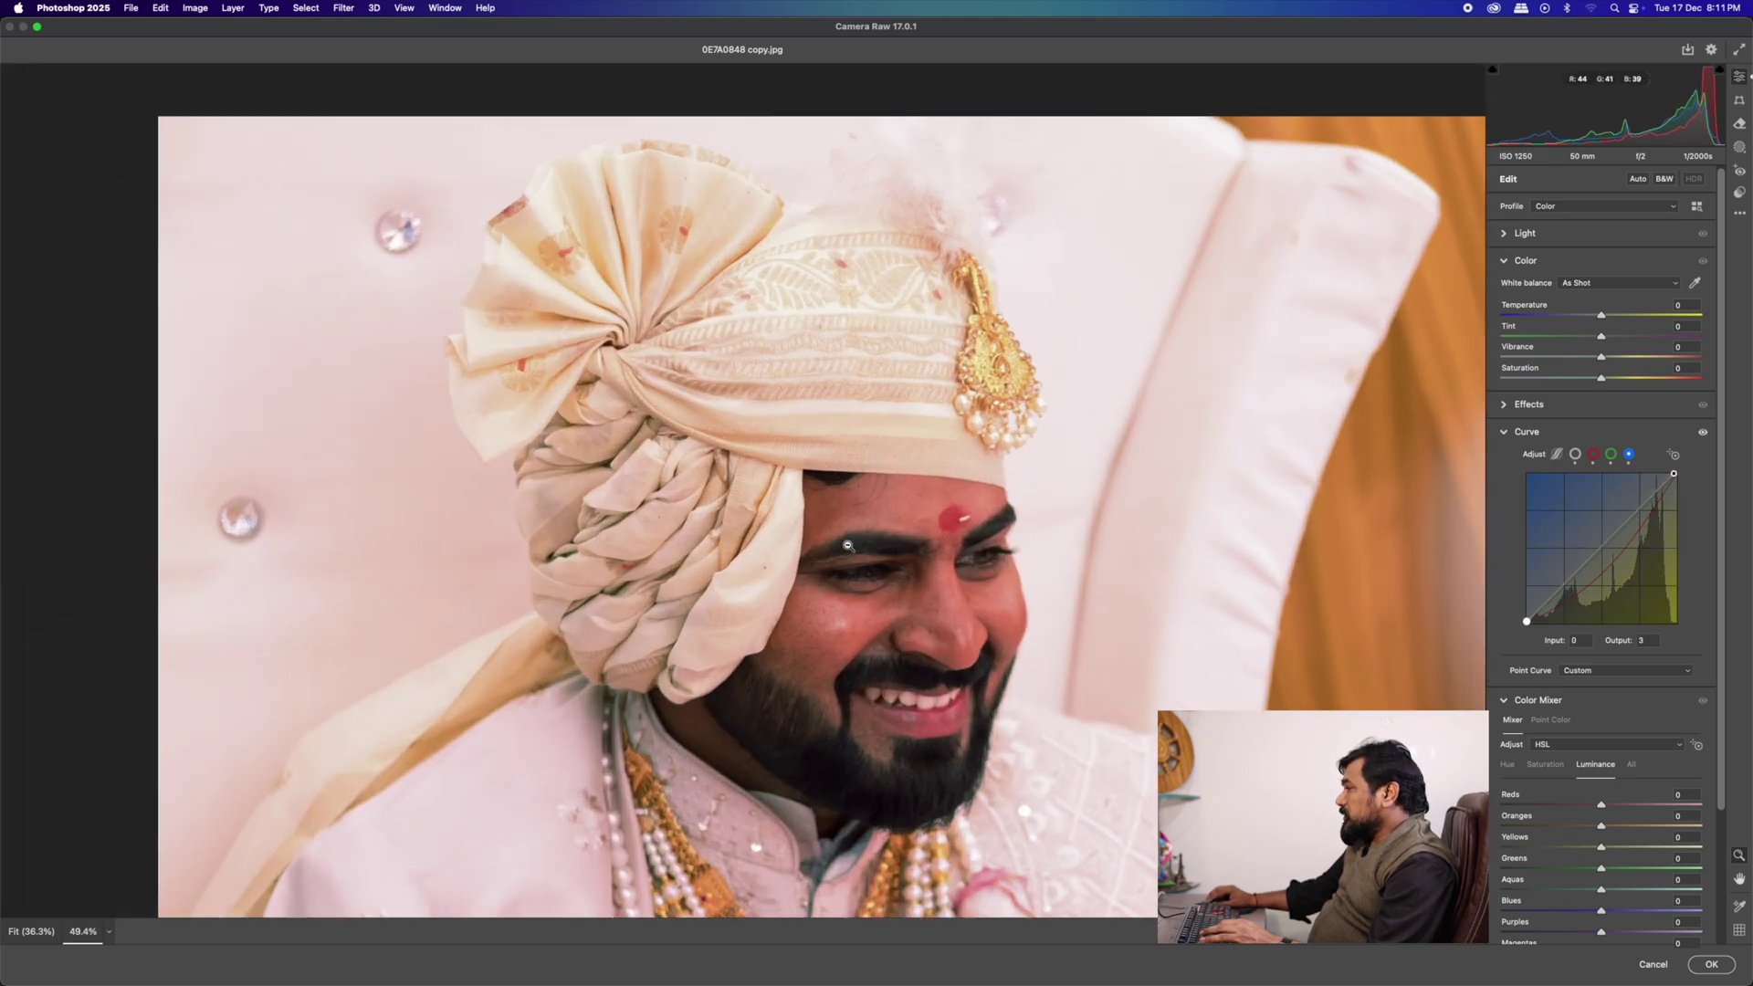
click(1712, 965)
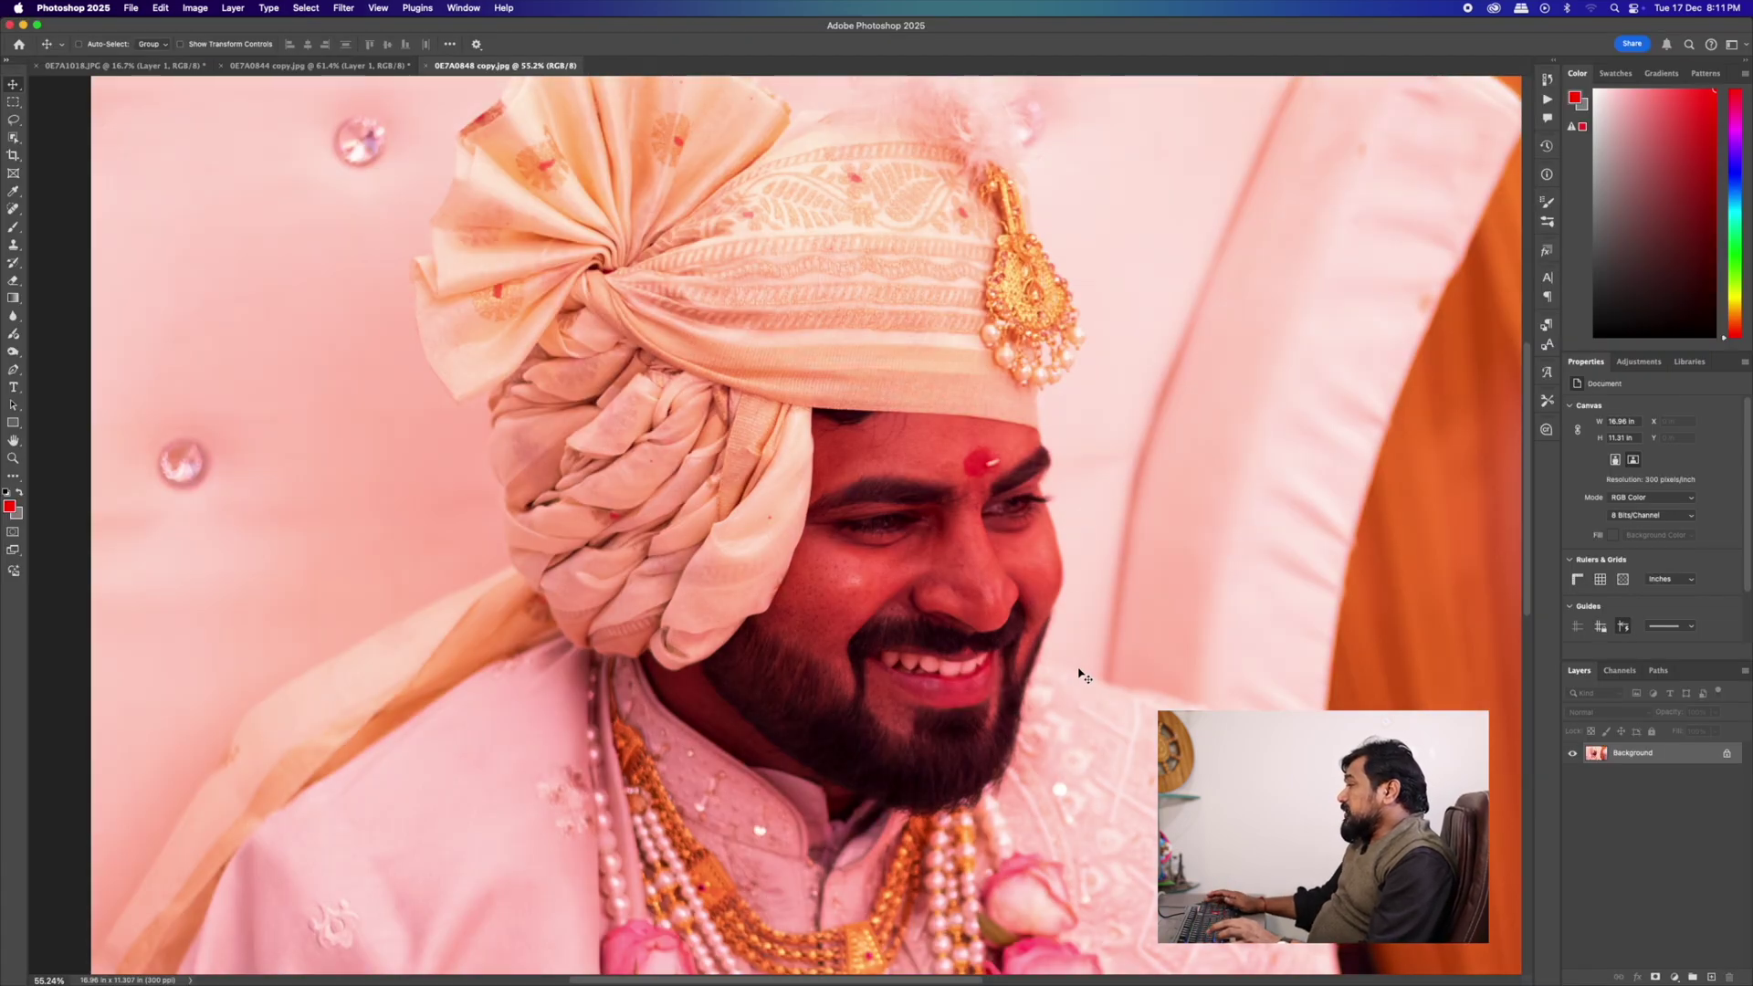
- Undo and redo the Camera Raw Filter to compare the original and corrected photo, viewing the whole image at 25%
key(super+z)
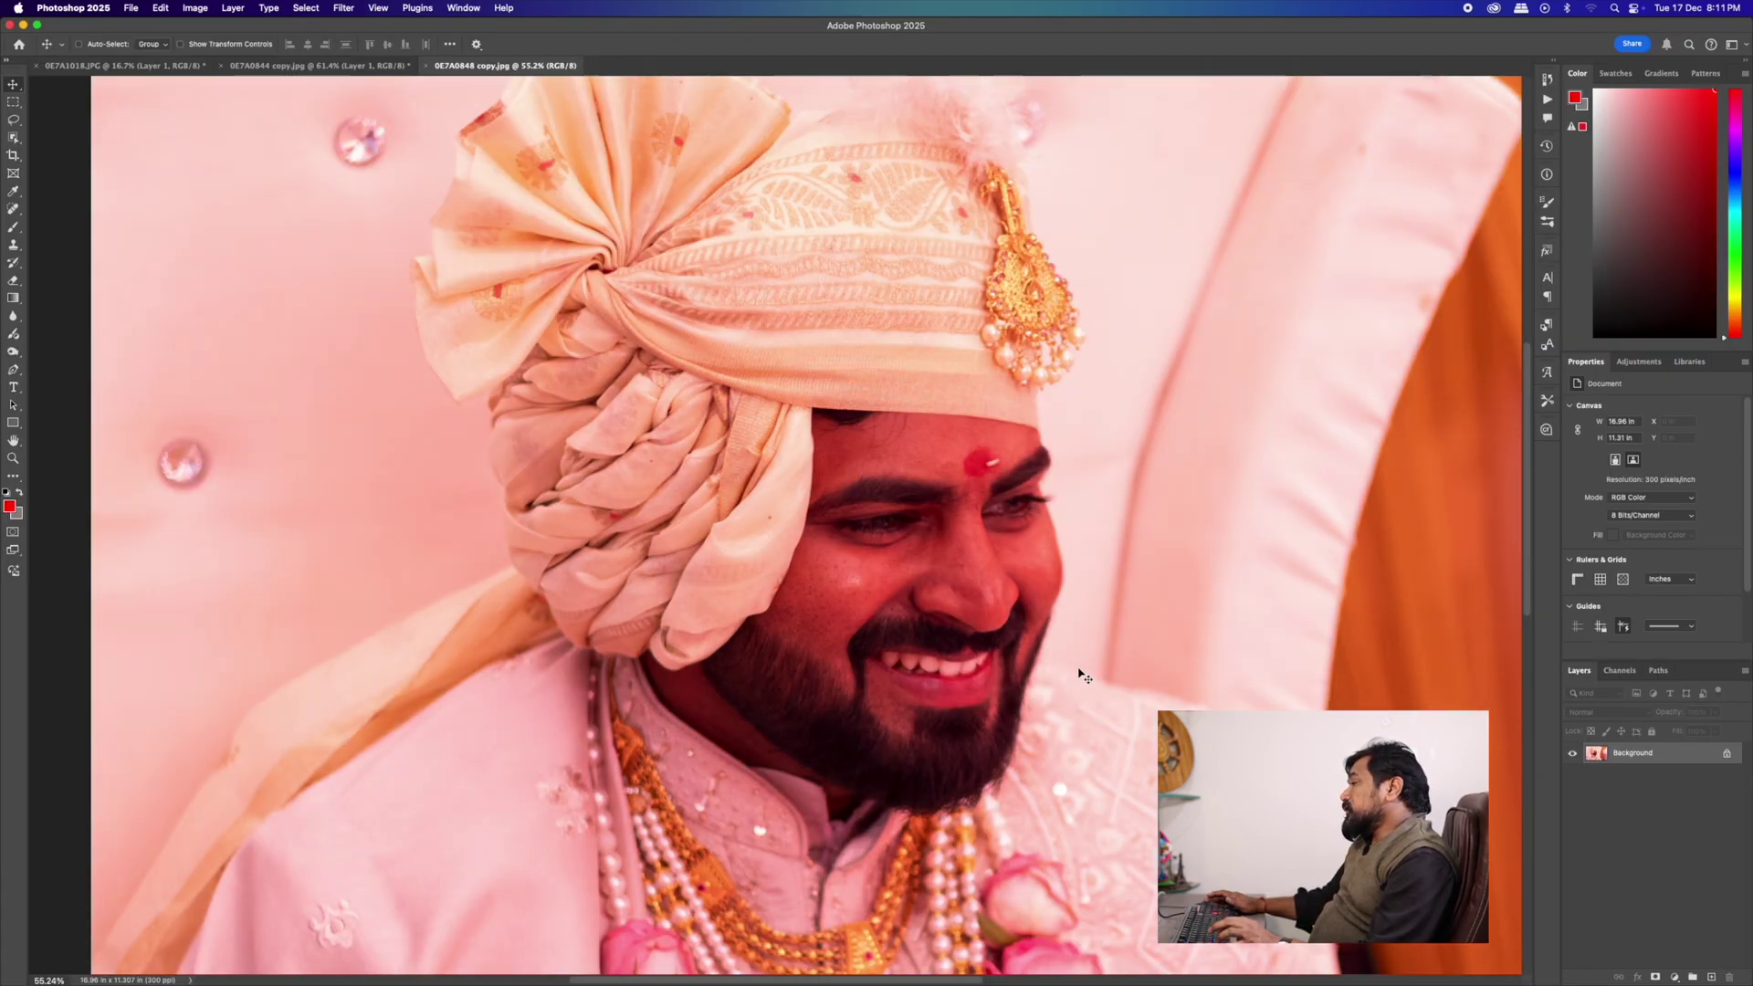
key(super+shift+z)
key(super+minus)
key(super+minus)
key(super+minus)
key(super+minus)
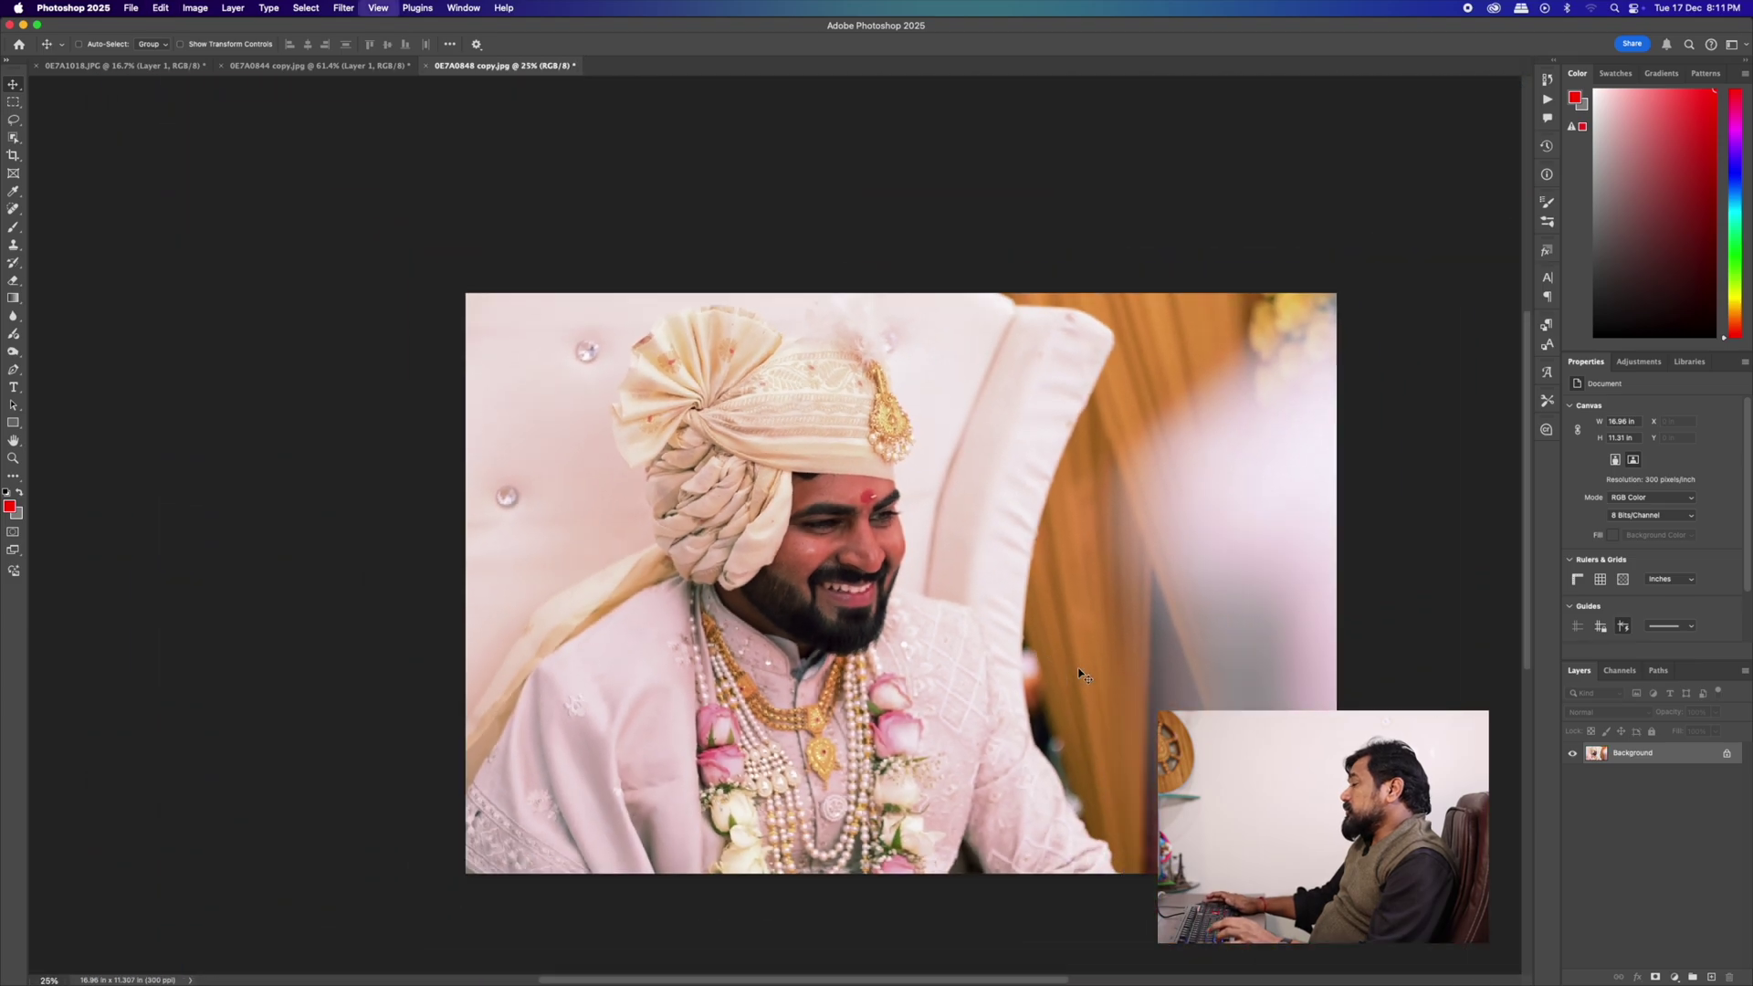